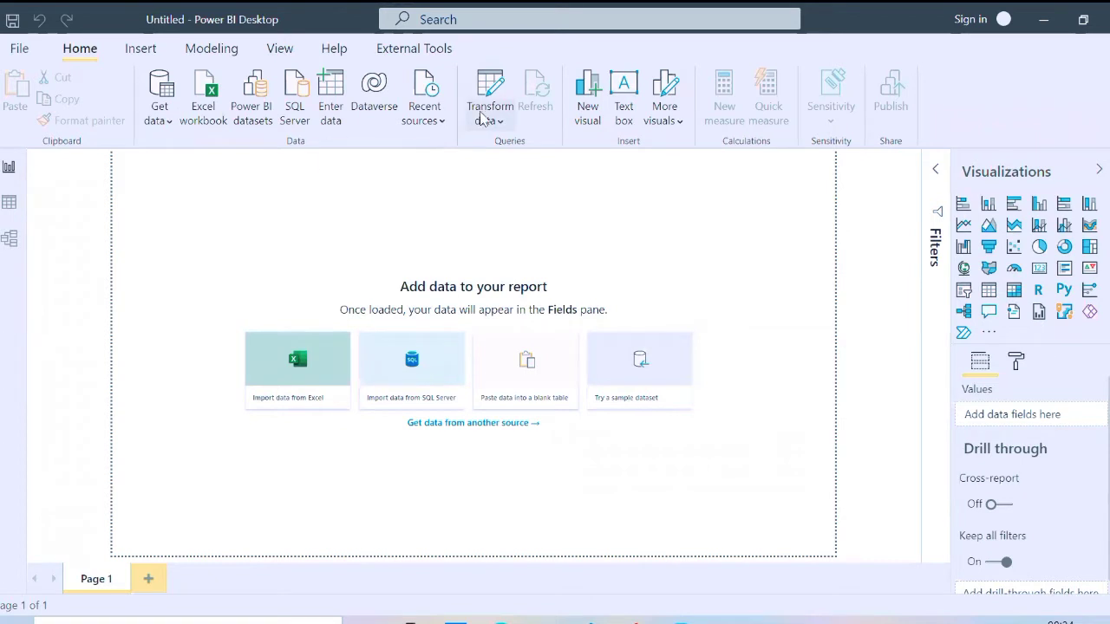
# Step: Open the Power Query Editor and choose the Text functions workbook in the power Bi folder as a new Excel source
pyautogui.click(491, 81)
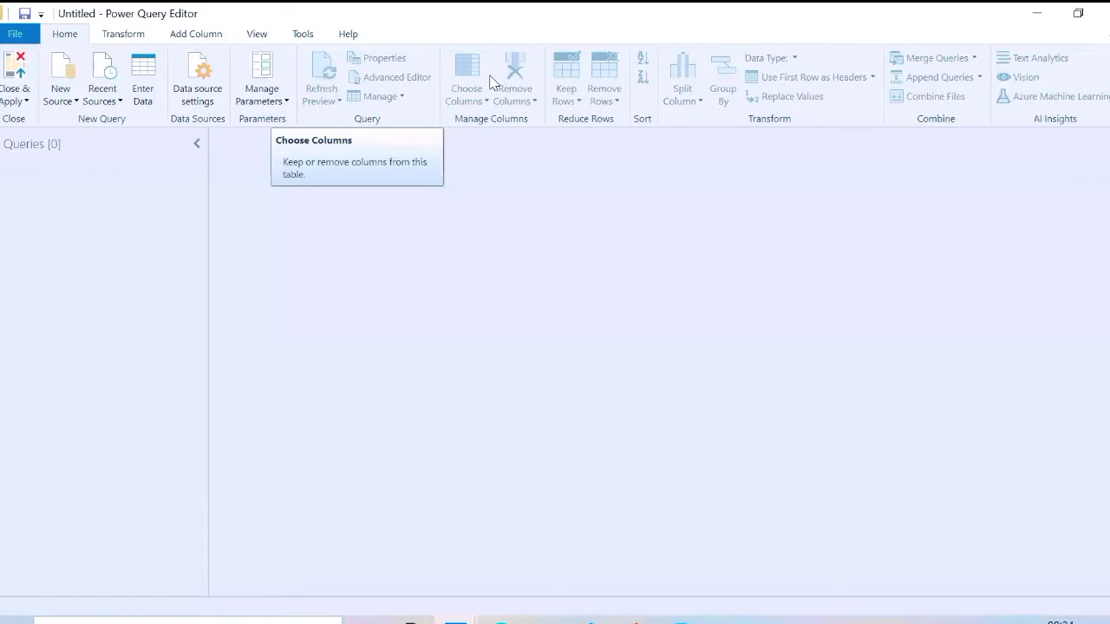
pyautogui.click(62, 103)
pyautogui.click(73, 154)
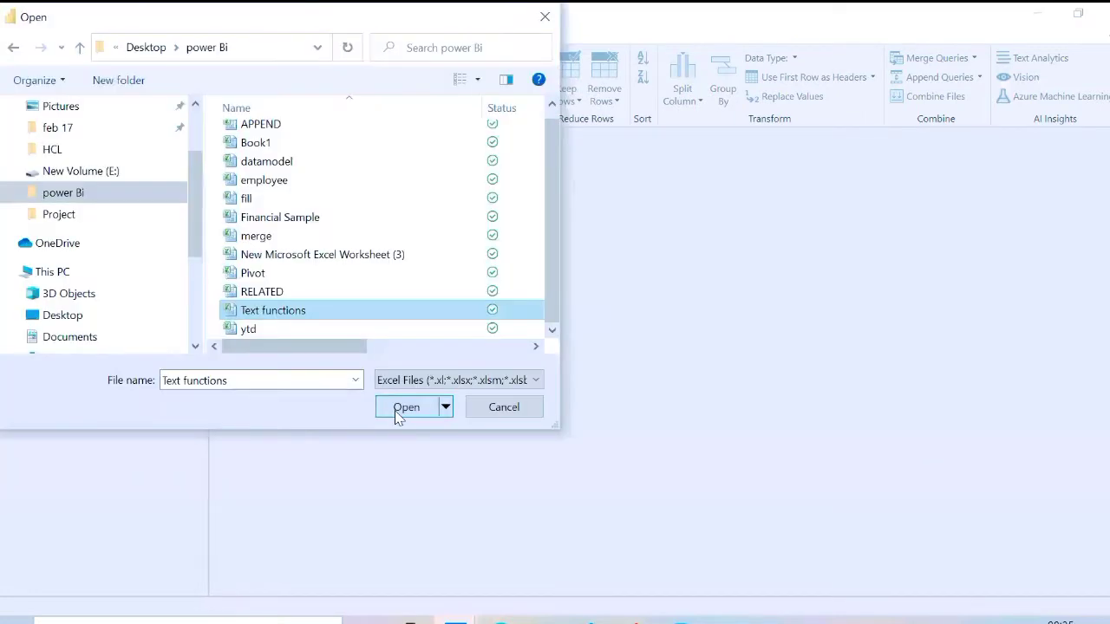
pyautogui.click(396, 411)
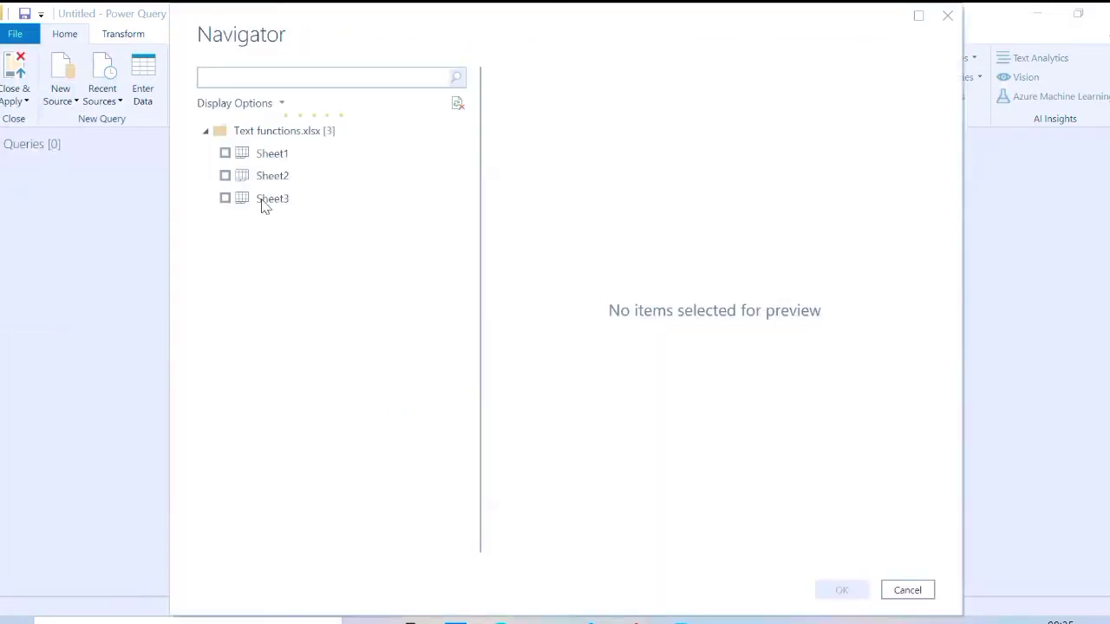
# Step: Preview Sheet1, Sheet2 and Sheet3 of the workbook, and load only Sheet1 as a query
pyautogui.click(226, 153)
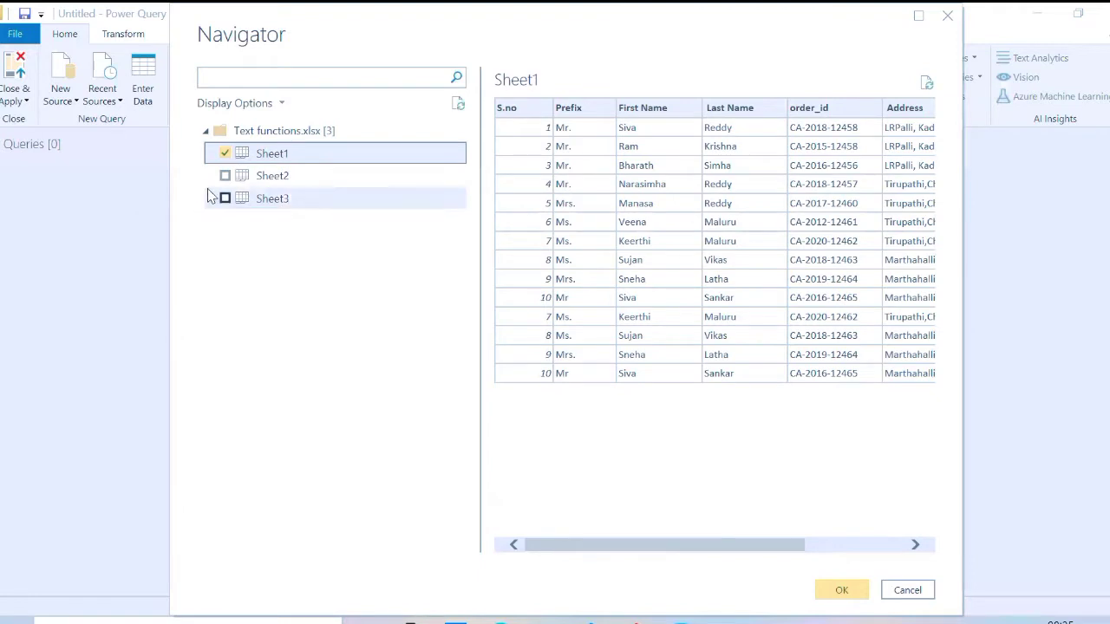
pyautogui.click(265, 177)
pyautogui.click(275, 198)
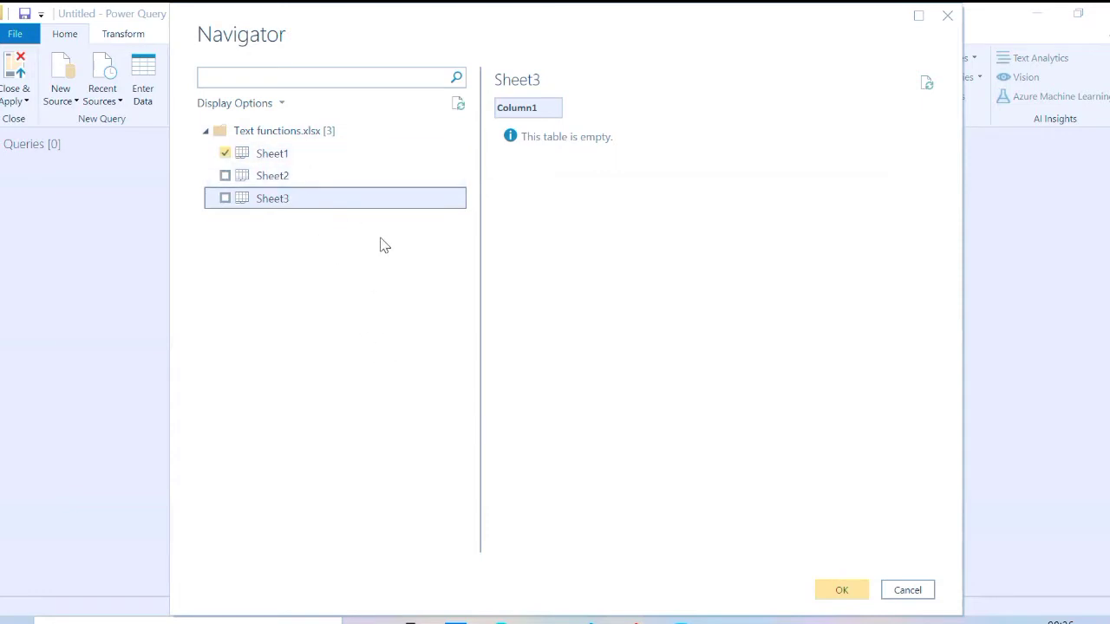
pyautogui.click(284, 159)
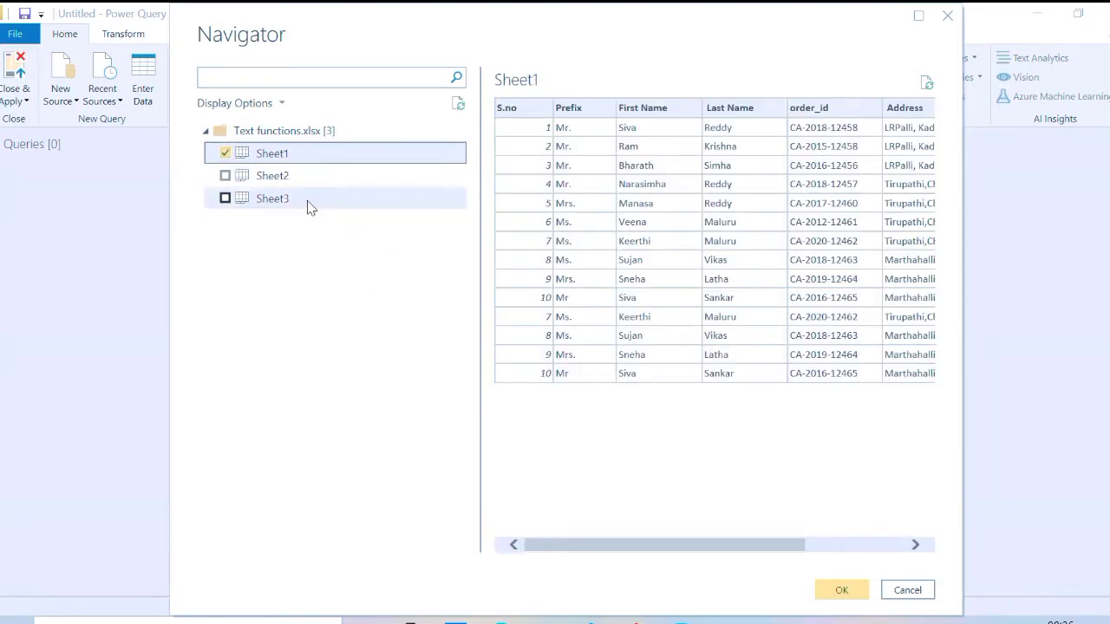
pyautogui.click(848, 592)
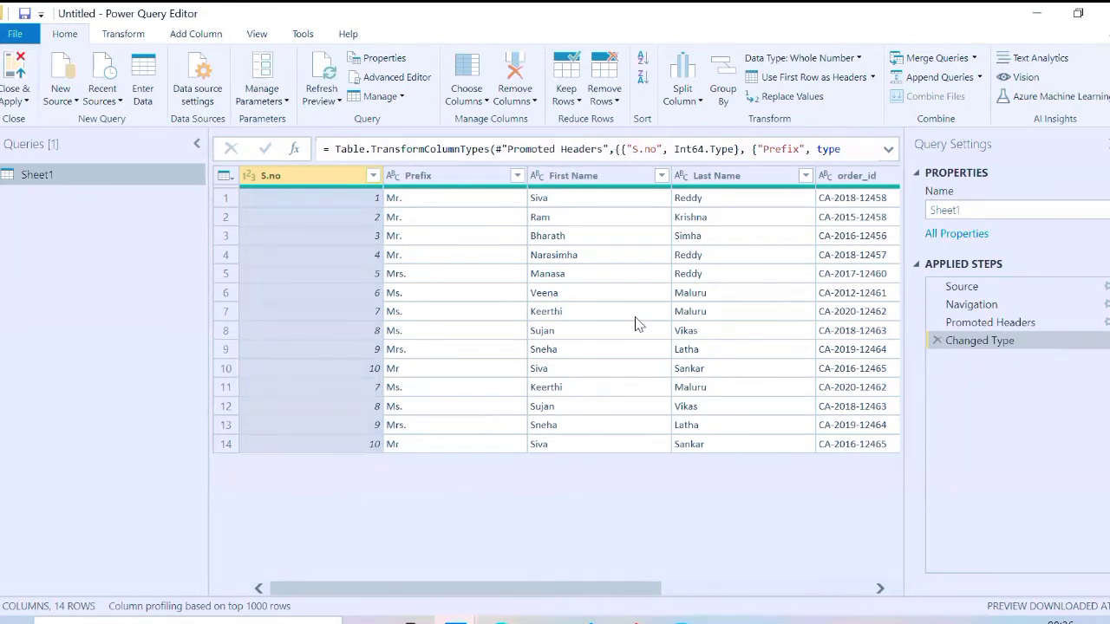
# Step: Remove the duplicate rows from Sheet1 based on the S.no column
pyautogui.click(619, 98)
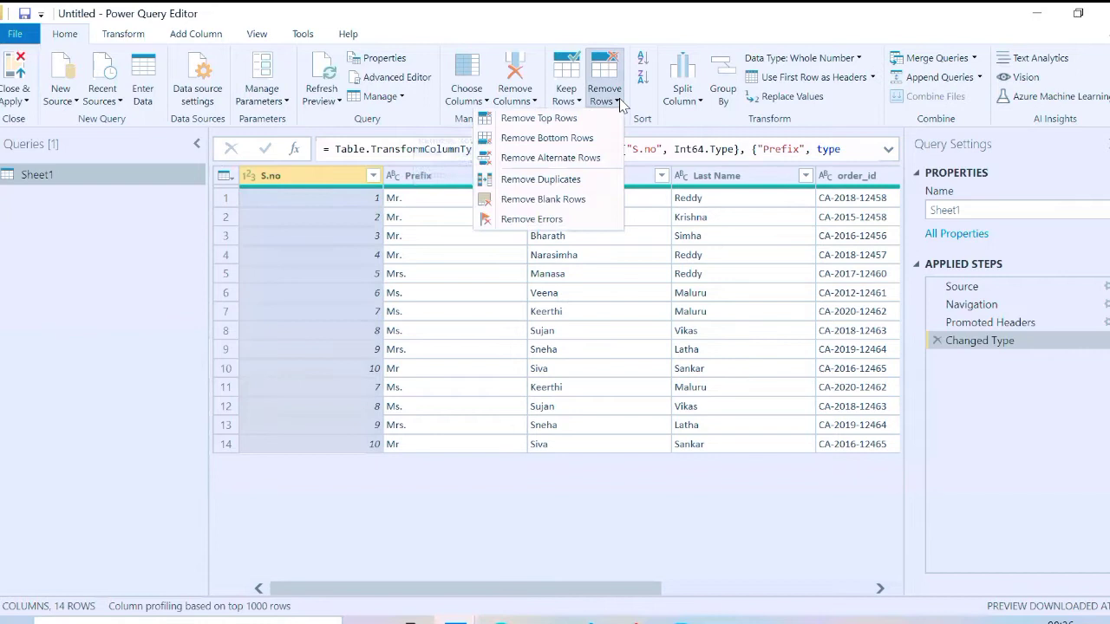
pyautogui.click(586, 180)
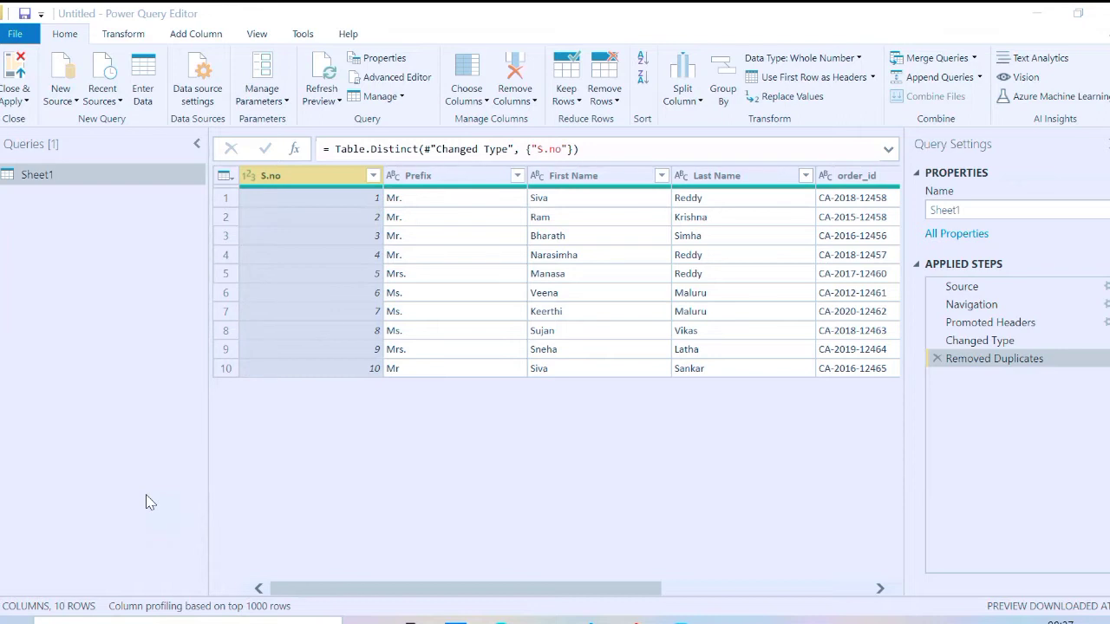
# Step: Open the power Bi folder on the desktop to view the source files, and return to the Power Query Editor
pyautogui.click(1034, 14)
pyautogui.click(1041, 17)
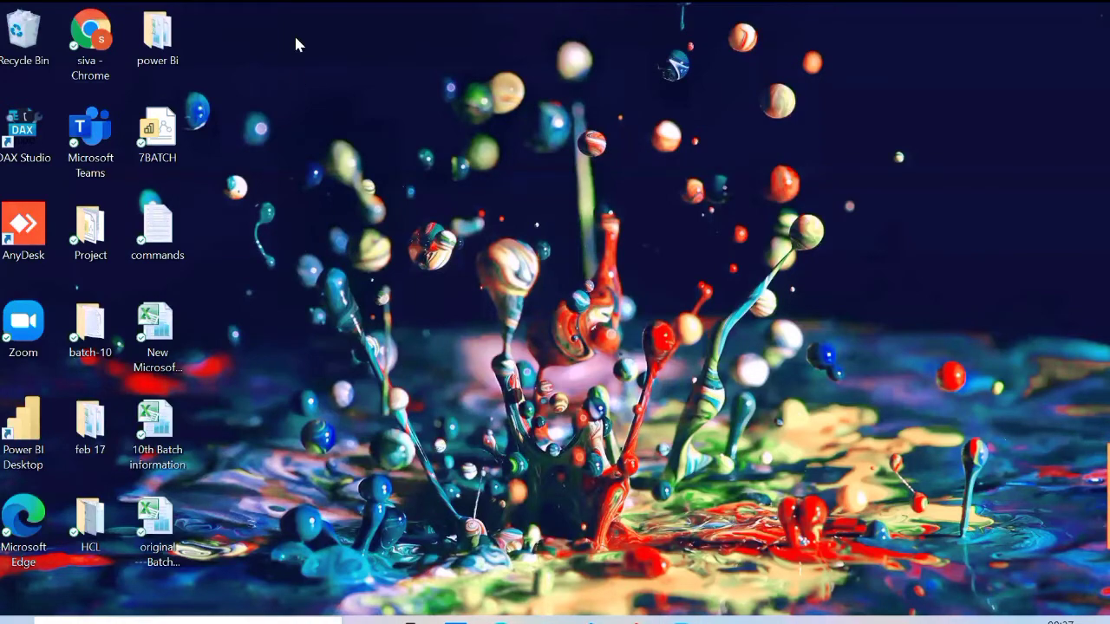
pyautogui.doubleClick(161, 39)
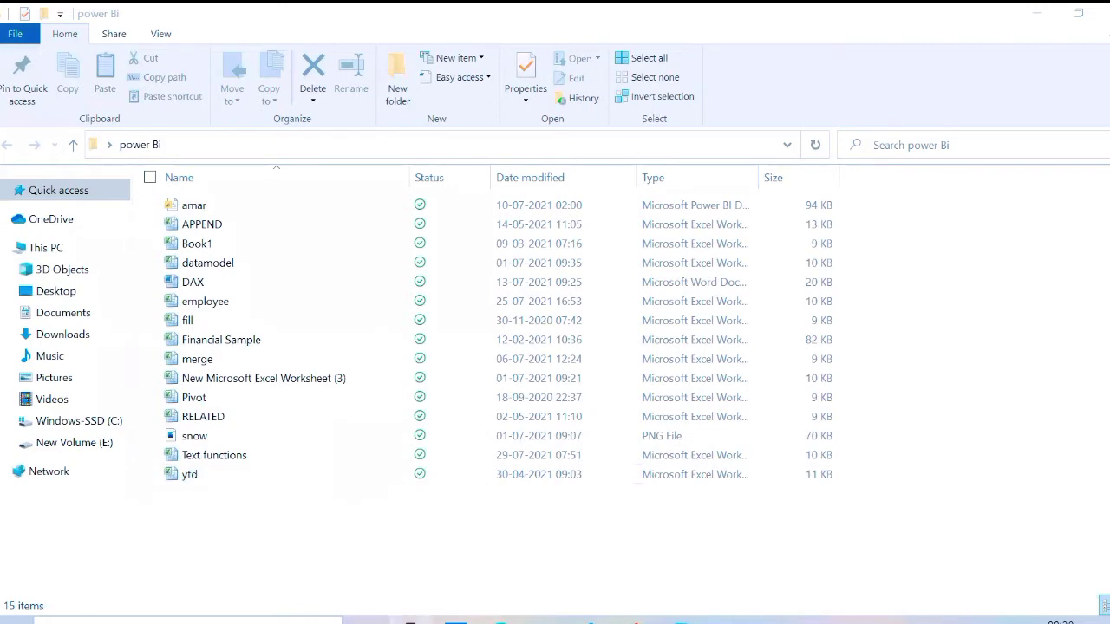
pyautogui.moveTo(520, 619)
pyautogui.click(535, 590)
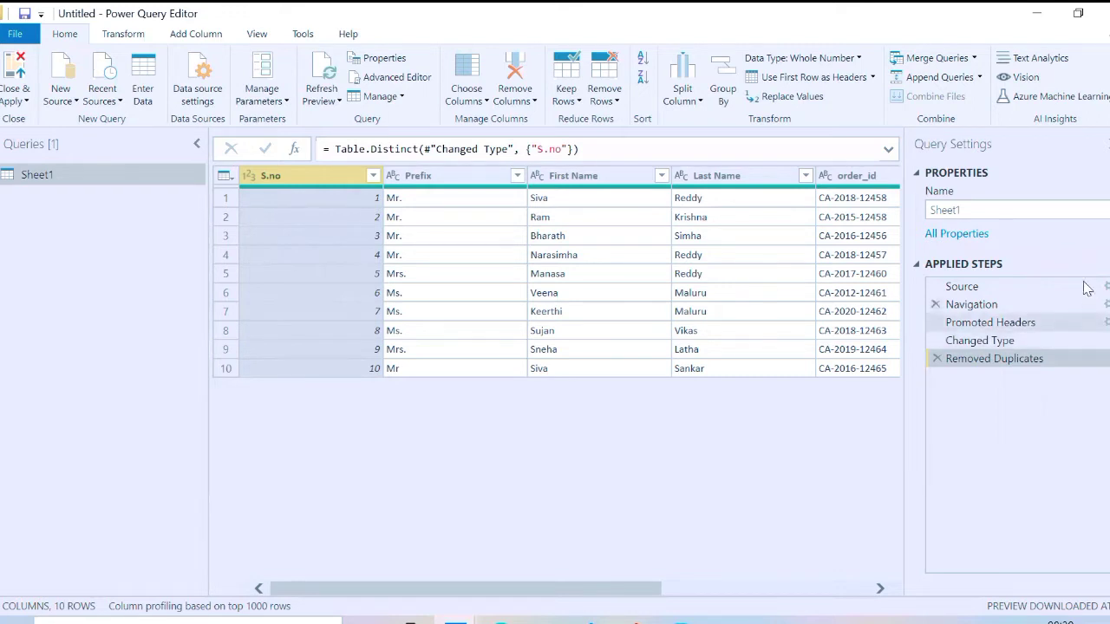
# Step: Review the Source, Navigation and Promoted Headers applied steps, including the source file path and sheet navigation settings
pyautogui.click(1036, 286)
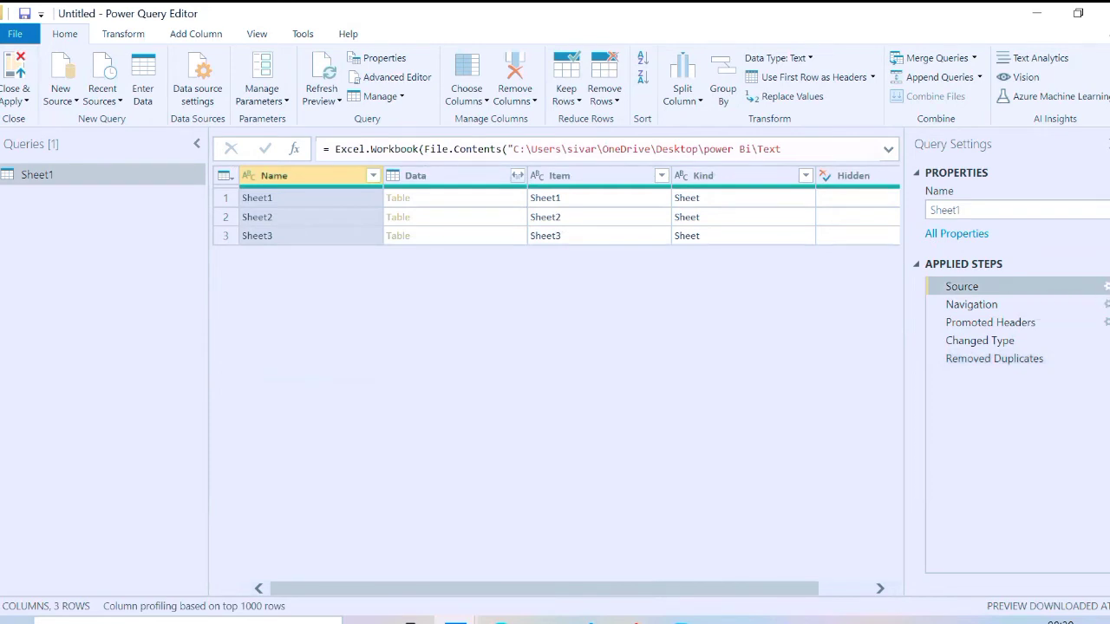
pyautogui.click(1108, 286)
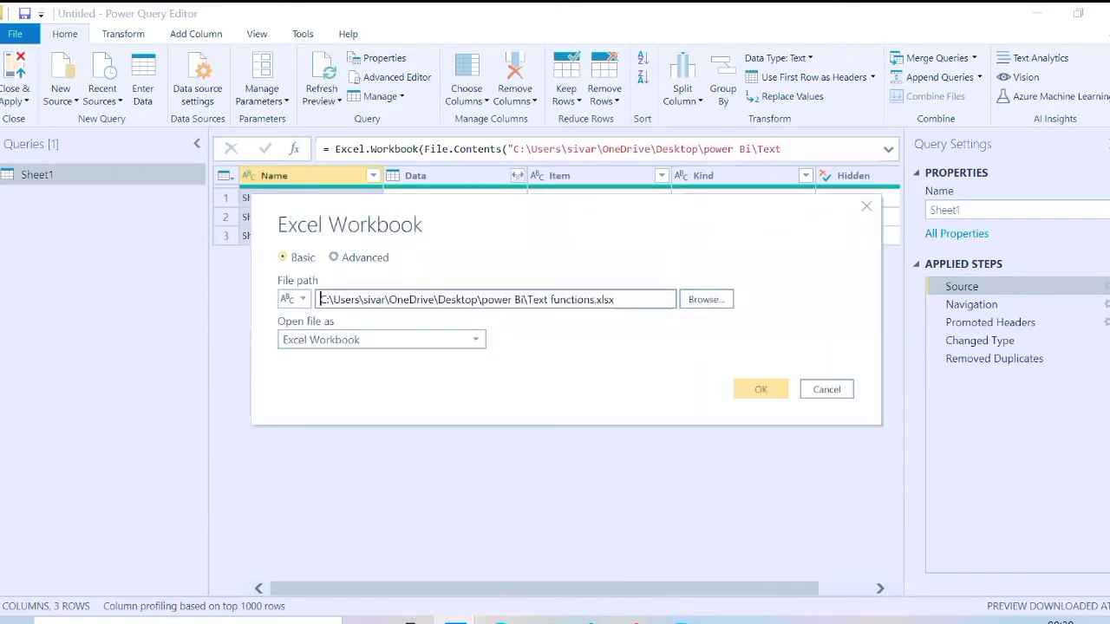
pyautogui.press('Escape')
pyautogui.click(954, 307)
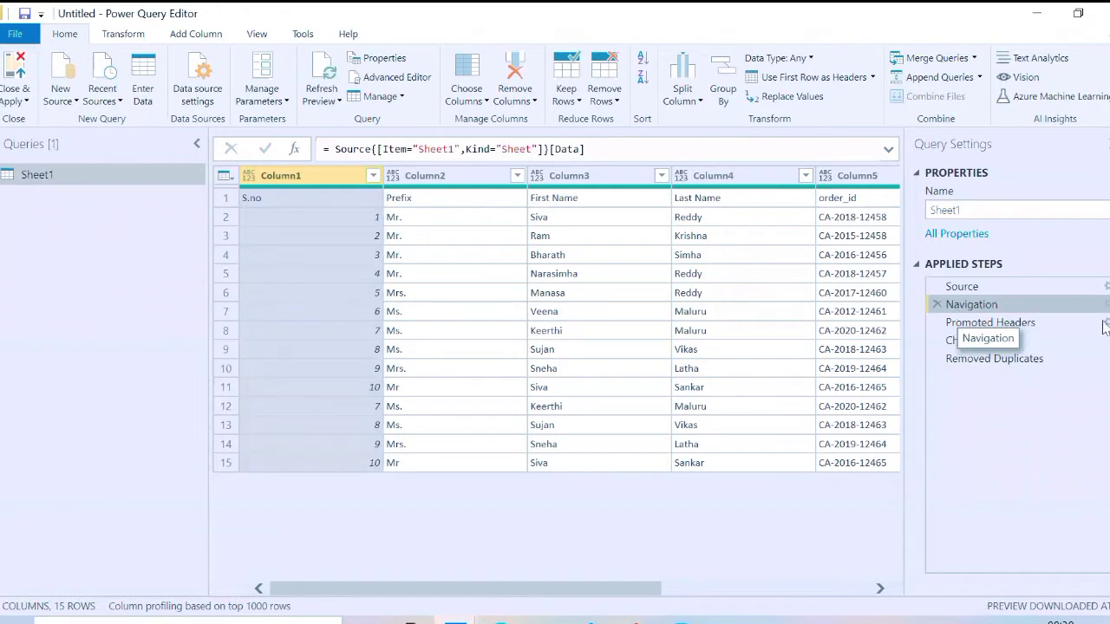
pyautogui.click(1106, 306)
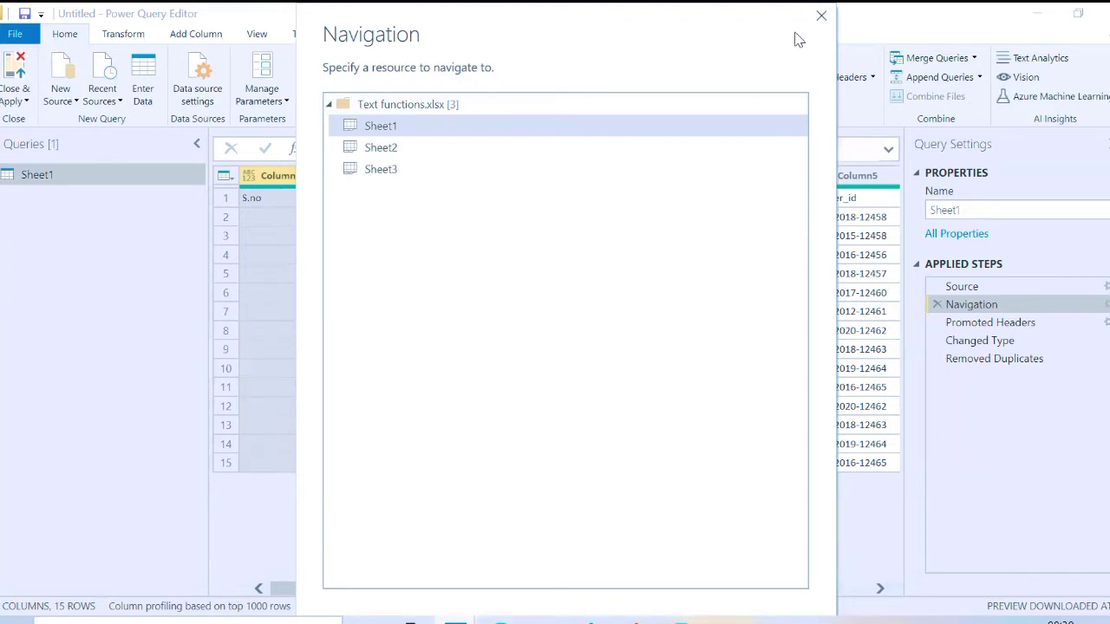
pyautogui.click(820, 16)
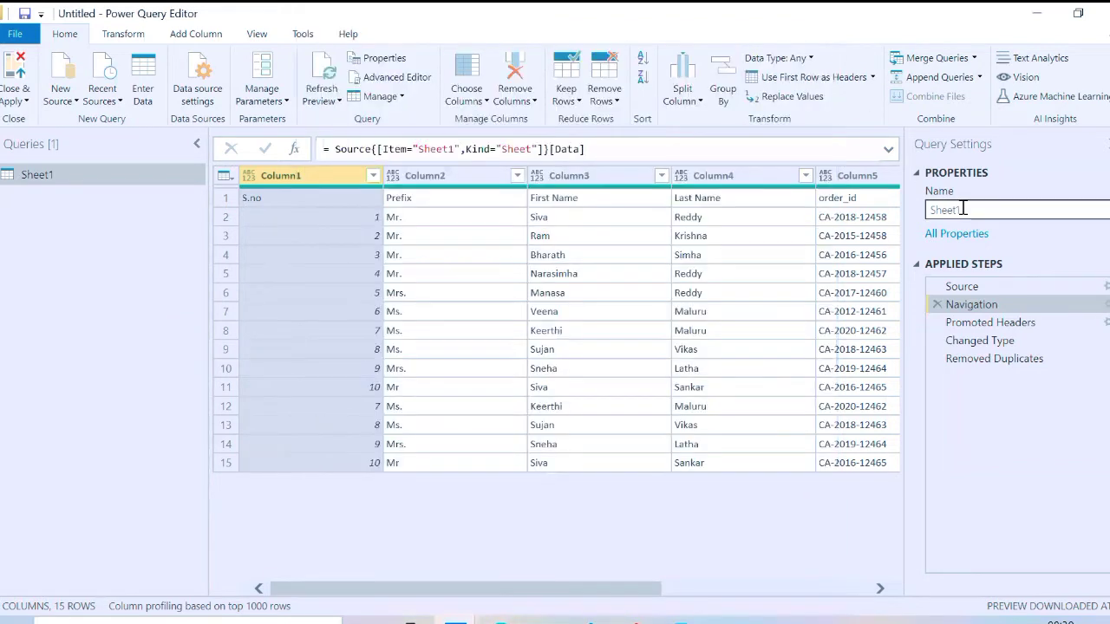
pyautogui.click(981, 326)
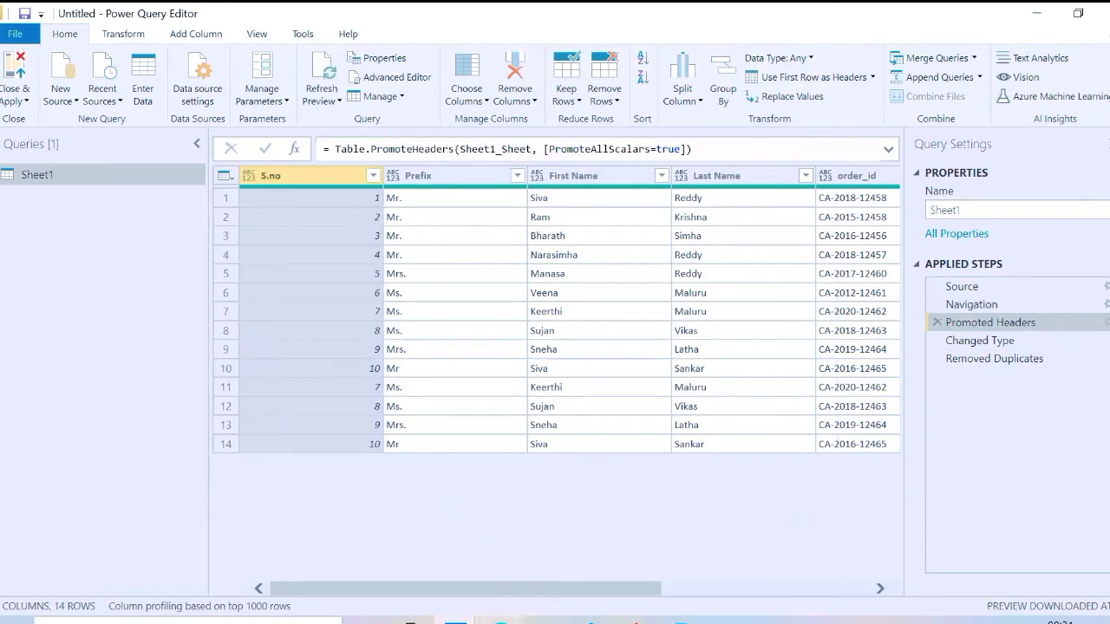
# Step: Switch to File Explorer, create a folder named New folder inside the power Bi folder, and check its contents
pyautogui.click(546, 621)
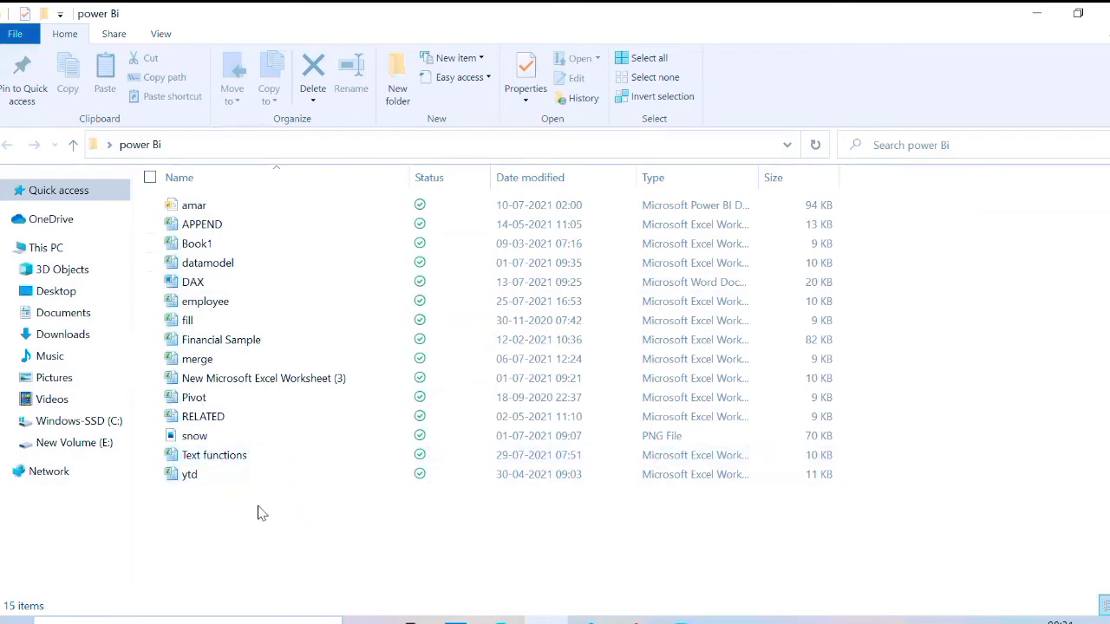
pyautogui.rightClick(272, 529)
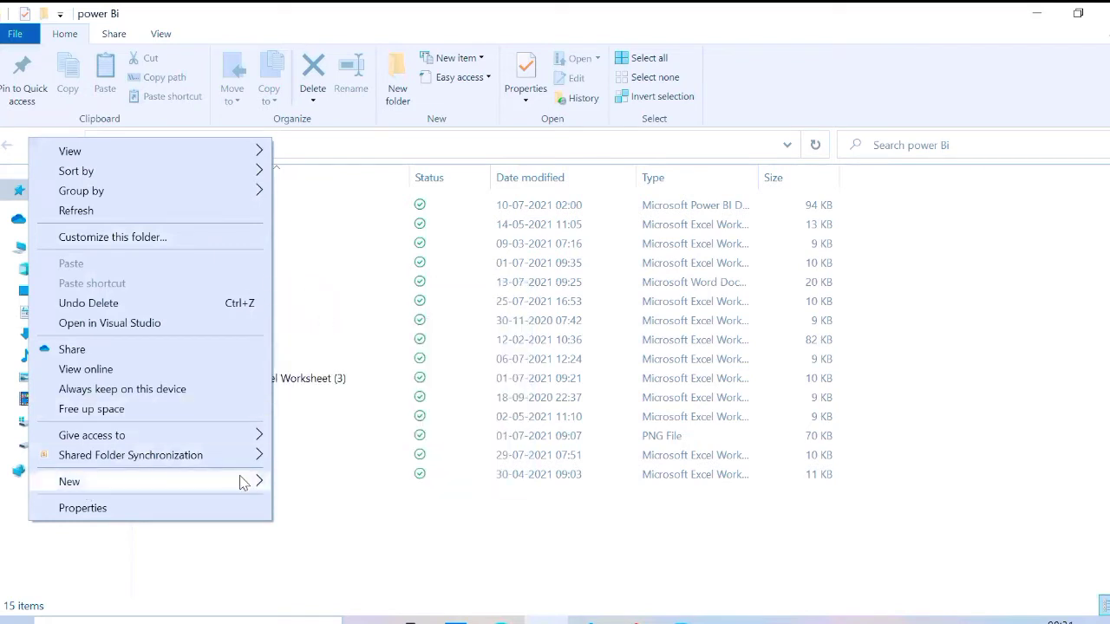
pyautogui.moveTo(243, 482)
pyautogui.click(345, 296)
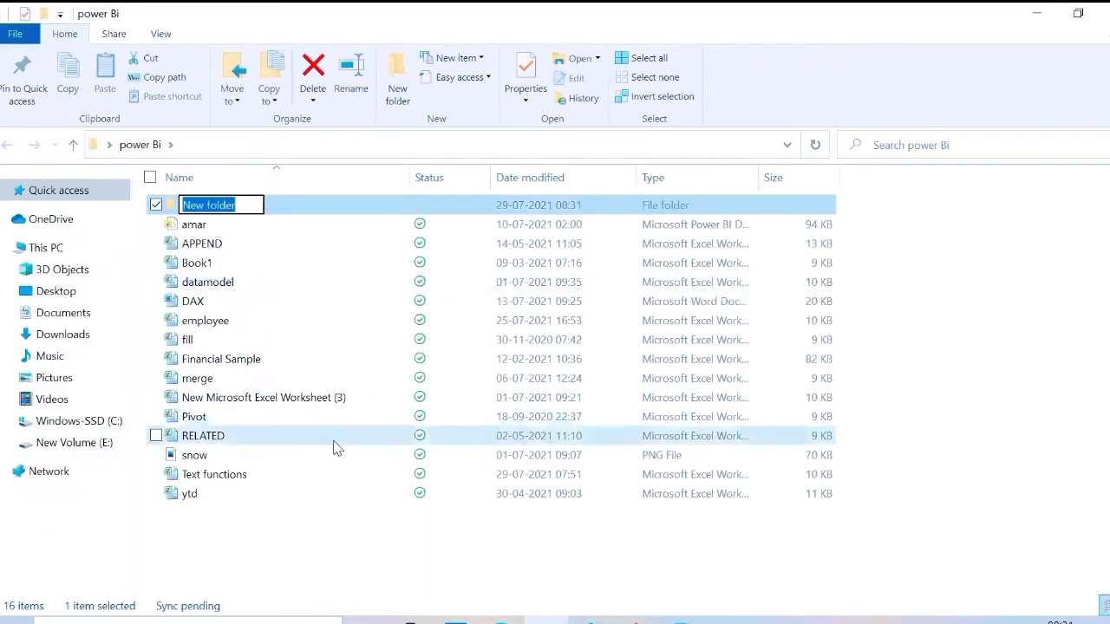
pyautogui.press('Return')
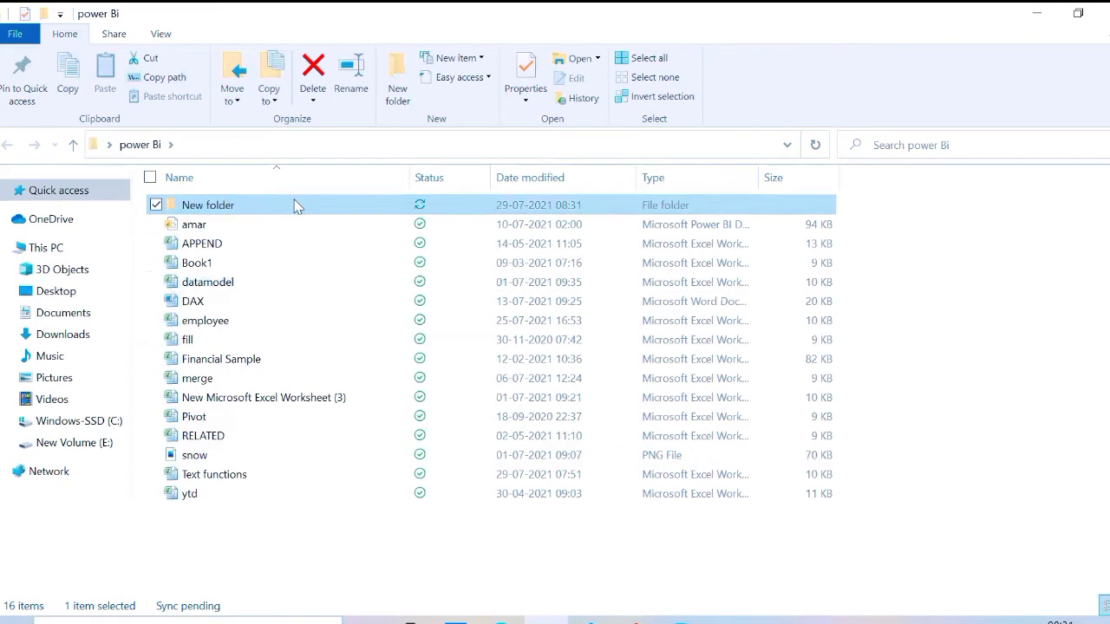
pyautogui.doubleClick(295, 205)
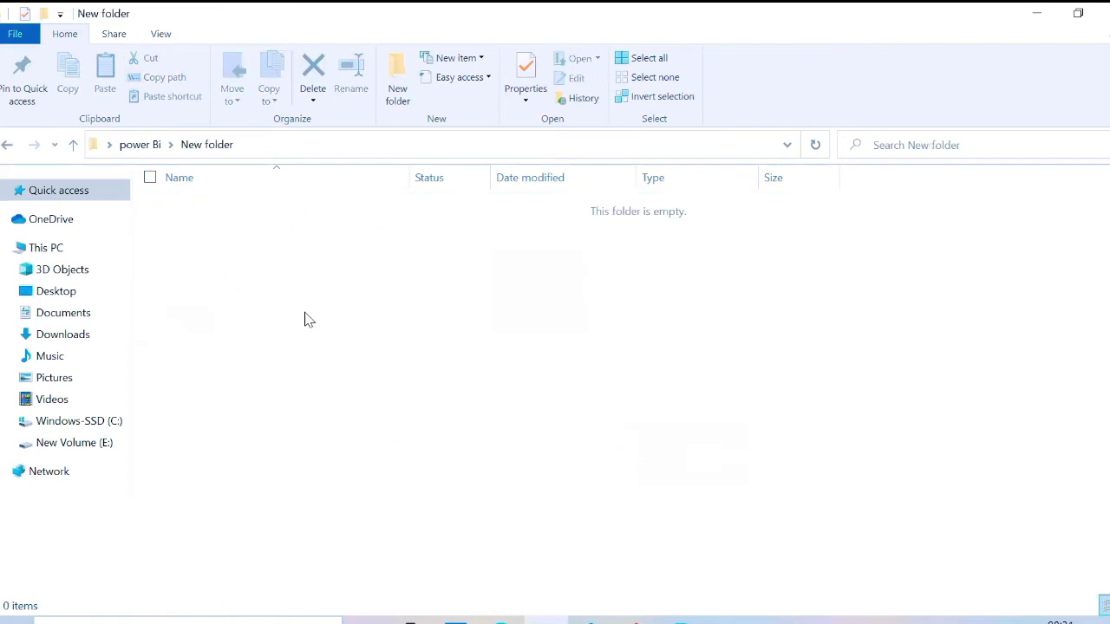
pyautogui.click(7, 145)
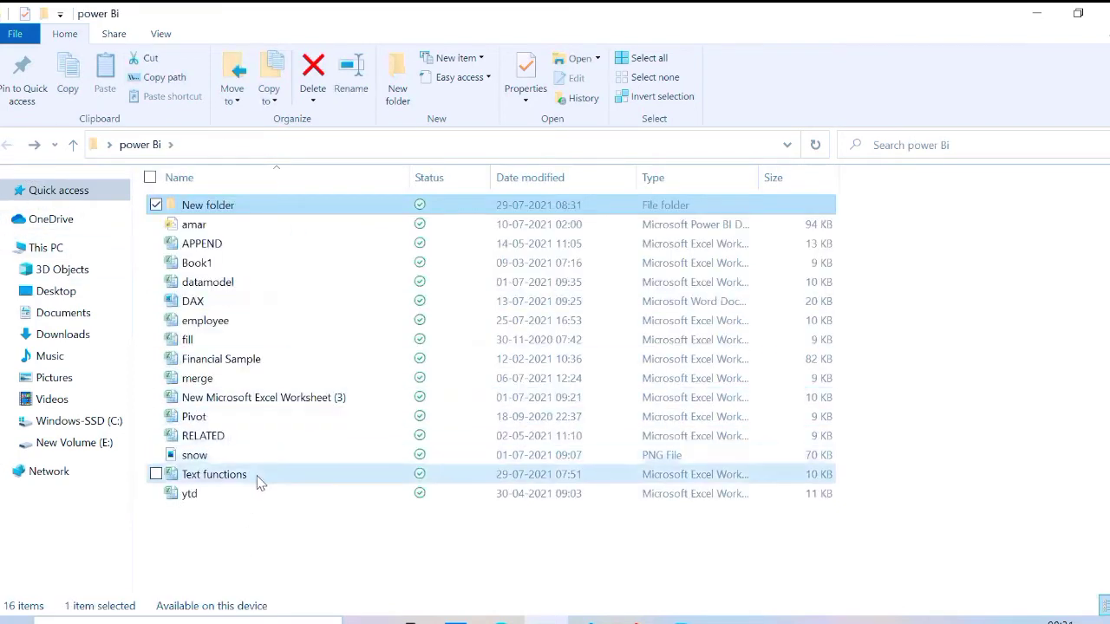
# Step: Move the Text functions workbook from the power Bi folder into New folder
pyautogui.moveTo(261, 477); pyautogui.dragTo(302, 357)
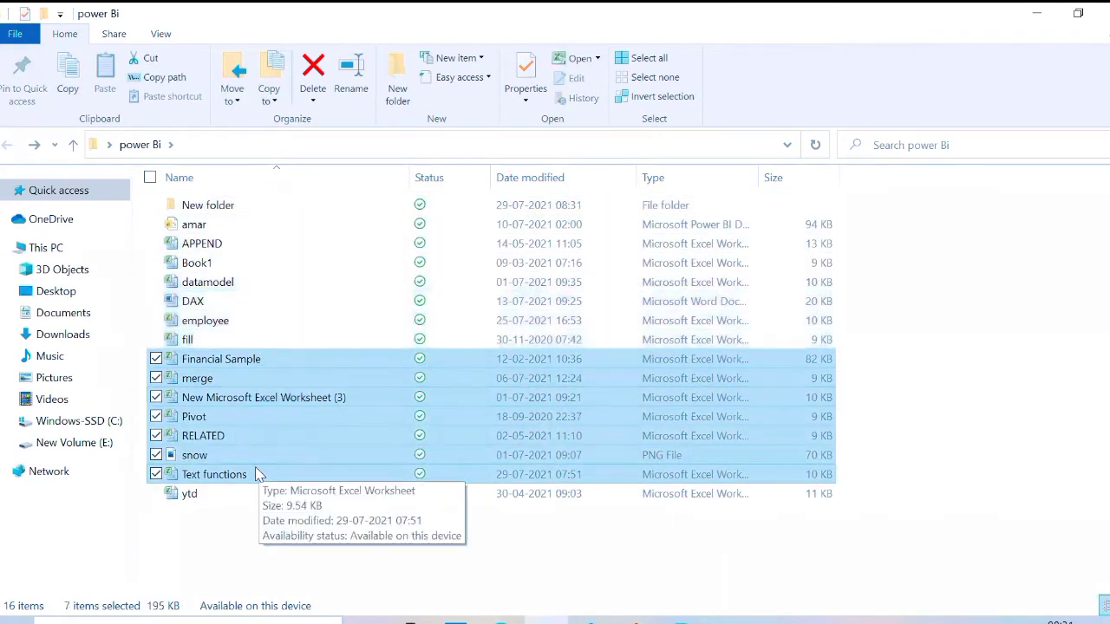
pyautogui.click(255, 474)
pyautogui.moveTo(258, 480); pyautogui.dragTo(232, 205)
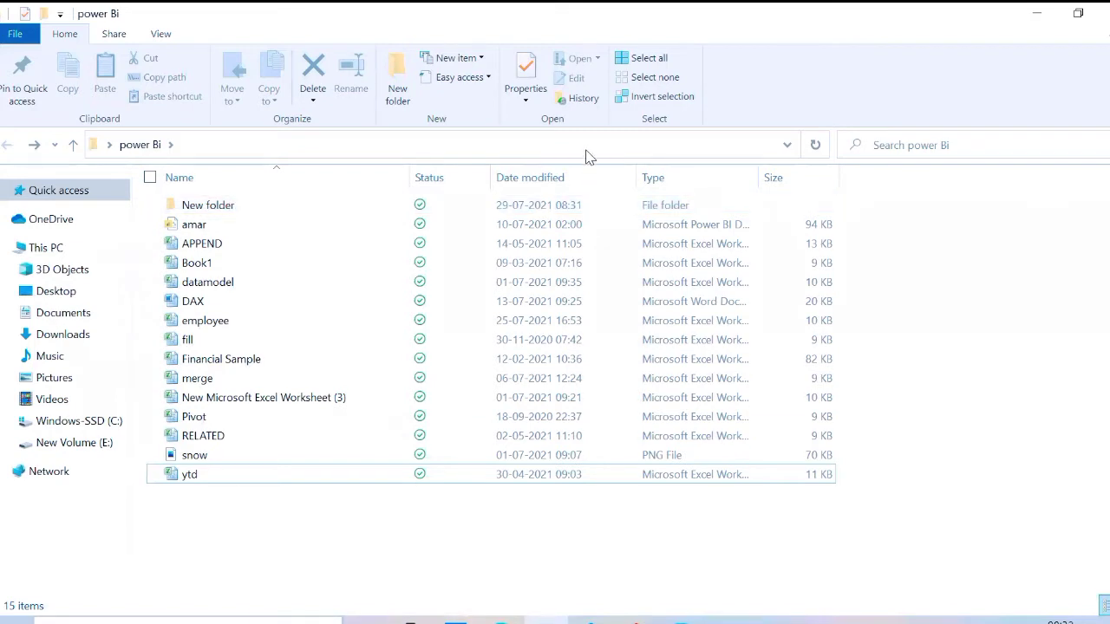
# Step: Switch to the Power Query Editor and examine whether the Sheet1 query can still reach its source file
pyautogui.click(454, 621)
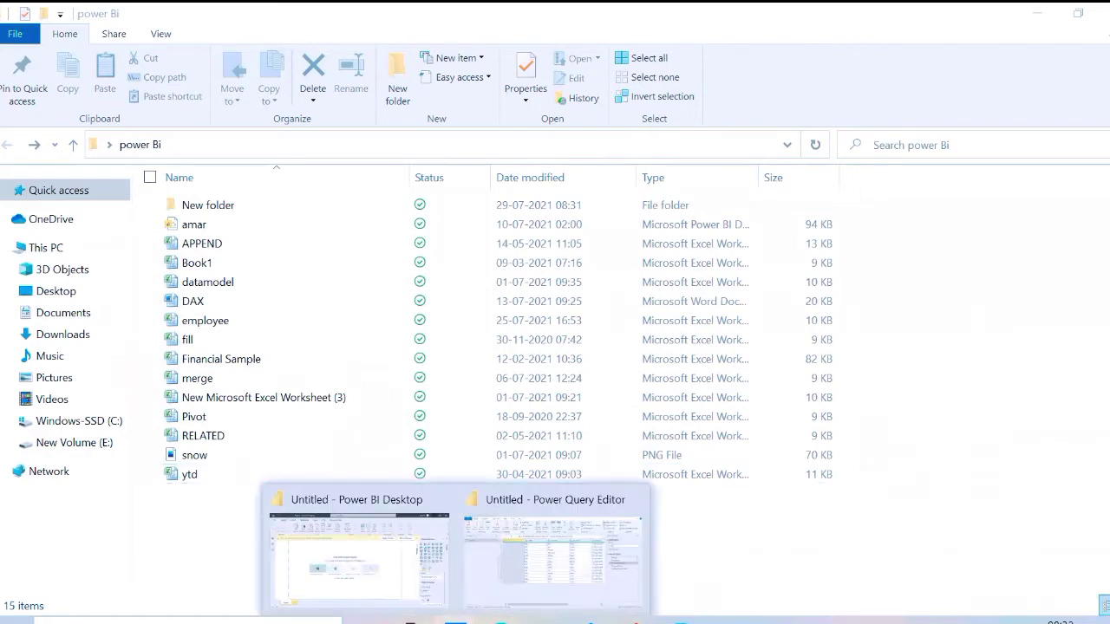
pyautogui.click(518, 590)
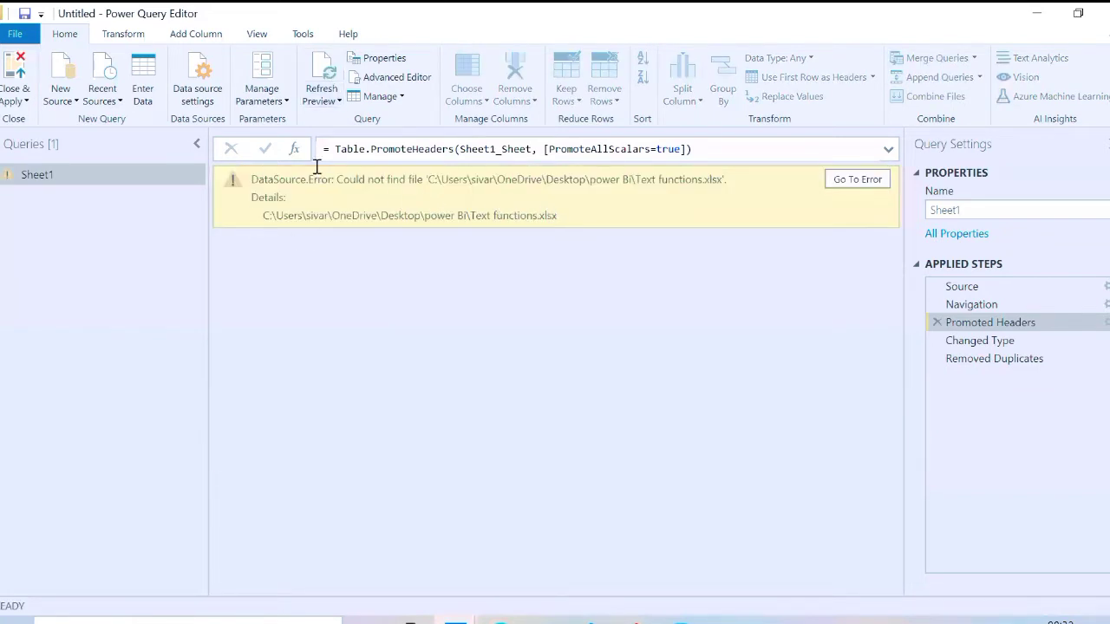
pyautogui.moveTo(264, 182); pyautogui.dragTo(731, 191)
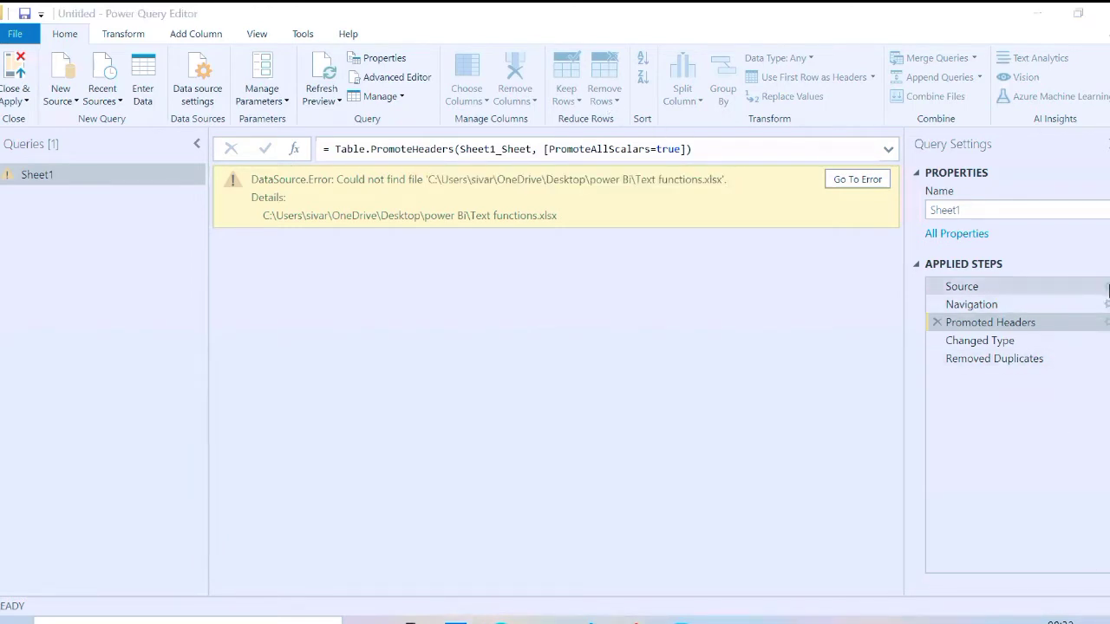
# Step: Set the Source step's file path to Text functions.xlsx in the power Bi folder's New folder and apply the setting
pyautogui.click(1108, 289)
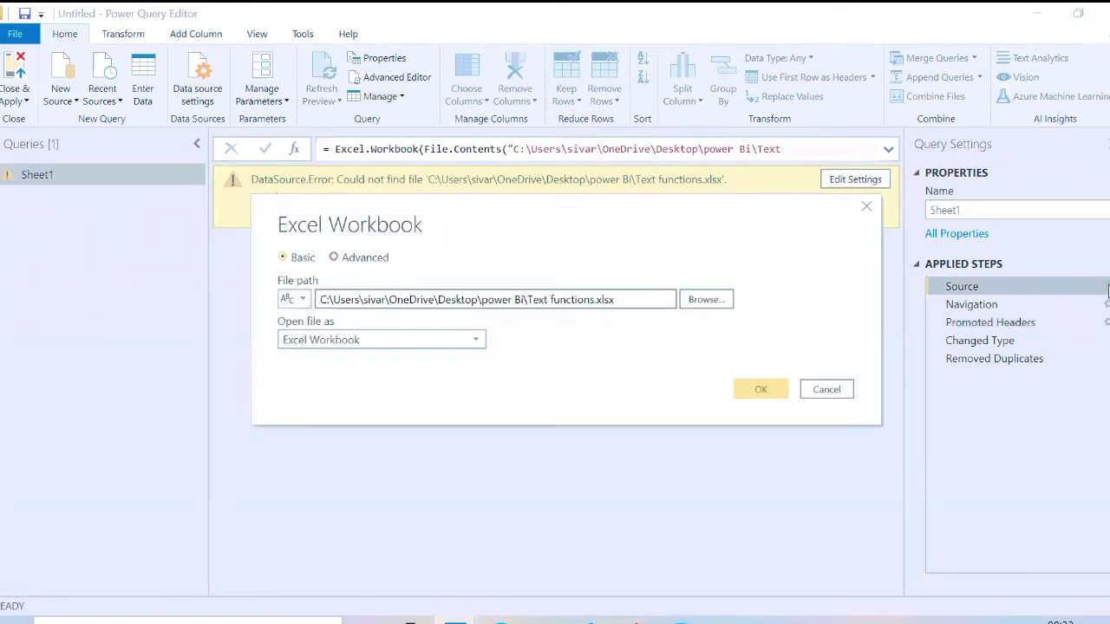
pyautogui.click(642, 302)
pyautogui.moveTo(642, 301); pyautogui.dragTo(319, 300)
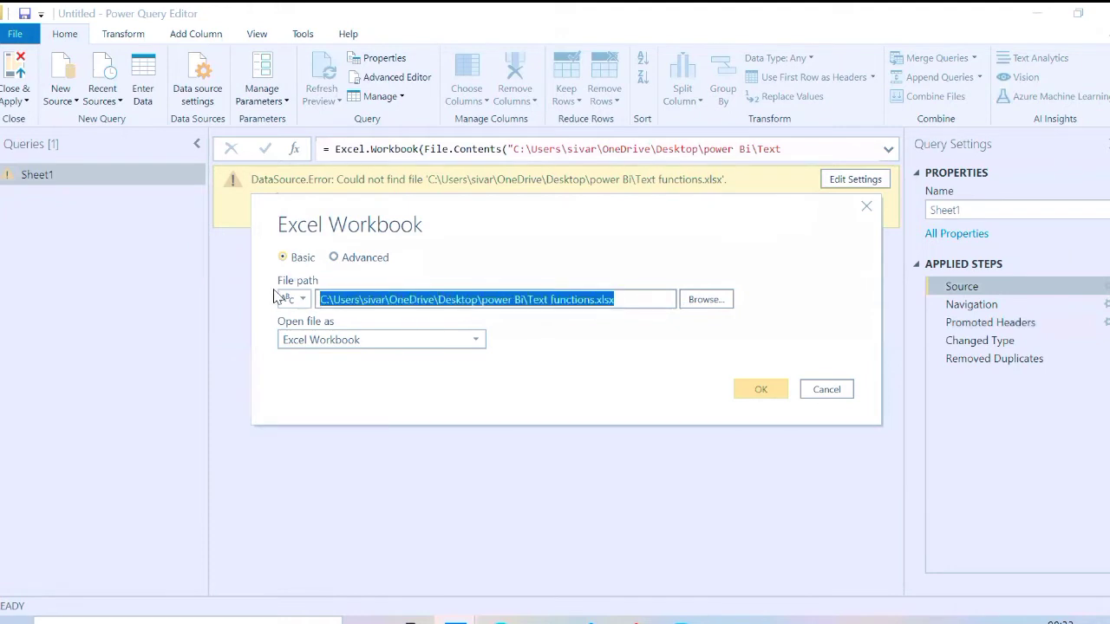
pyautogui.click(697, 303)
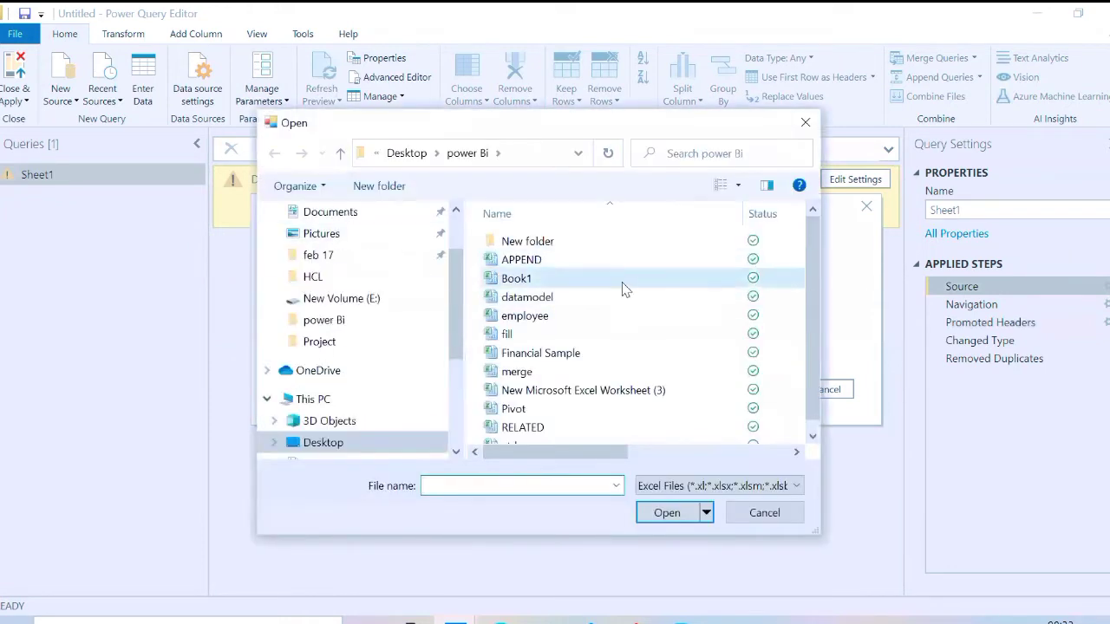
pyautogui.doubleClick(546, 246)
pyautogui.click(538, 267)
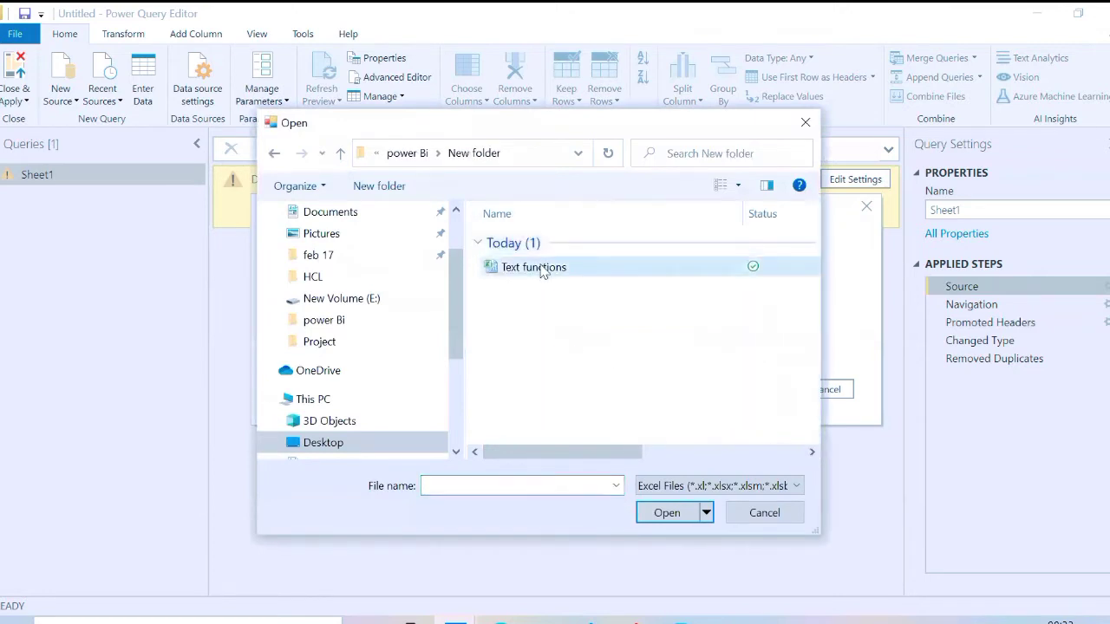
pyautogui.click(679, 523)
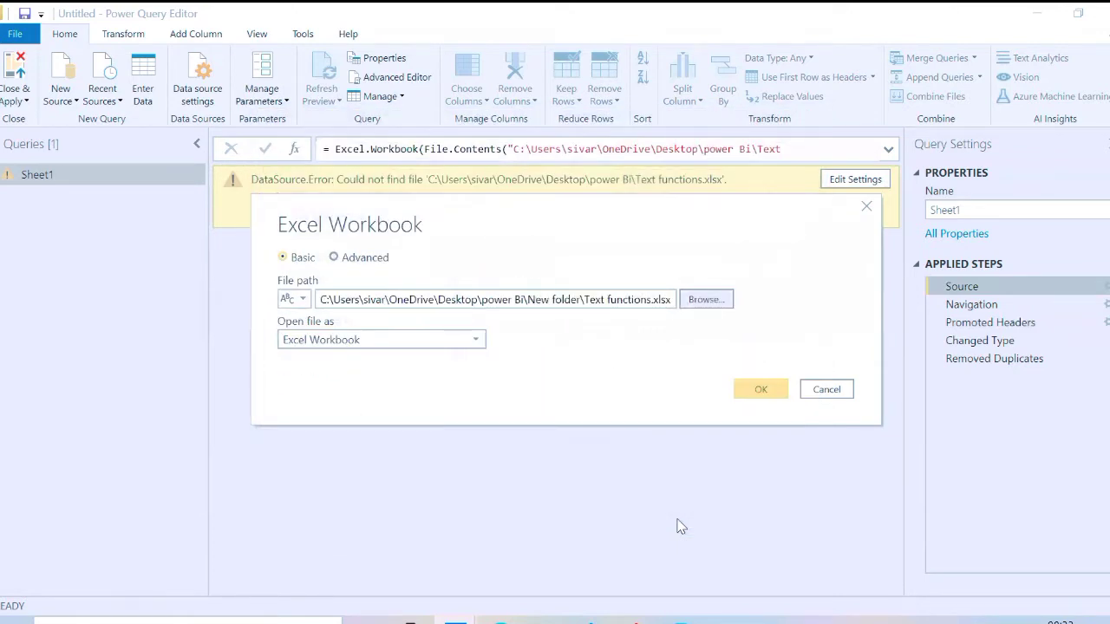
pyautogui.click(754, 390)
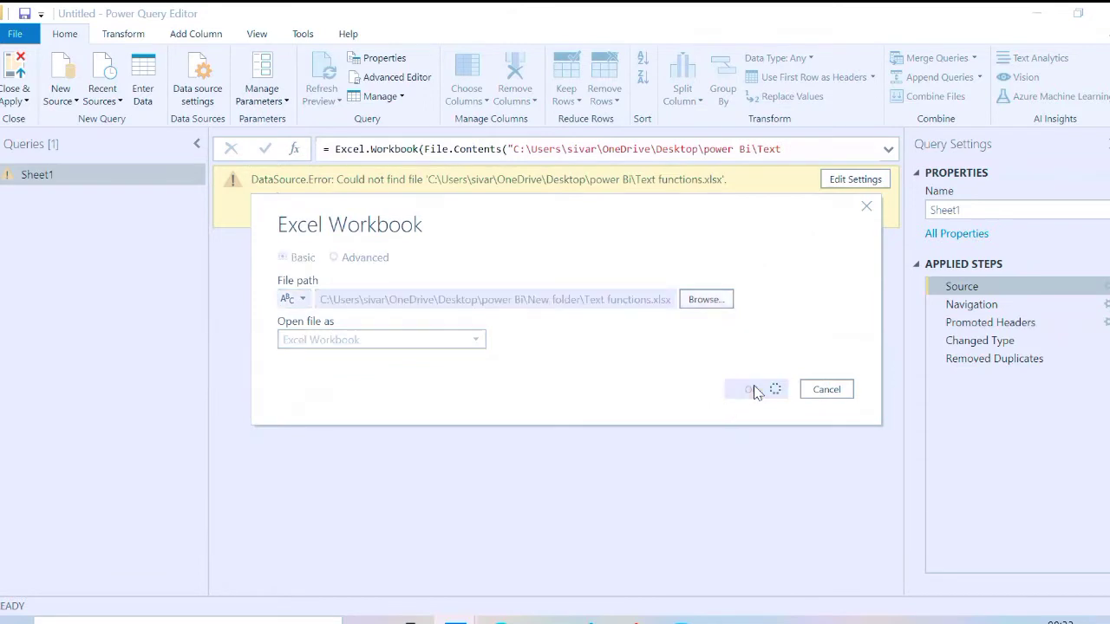
# Step: Display Sheet1's Removed Duplicates result, and import the US text file from the Project folder as a new query using the Text/CSV source
pyautogui.click(986, 359)
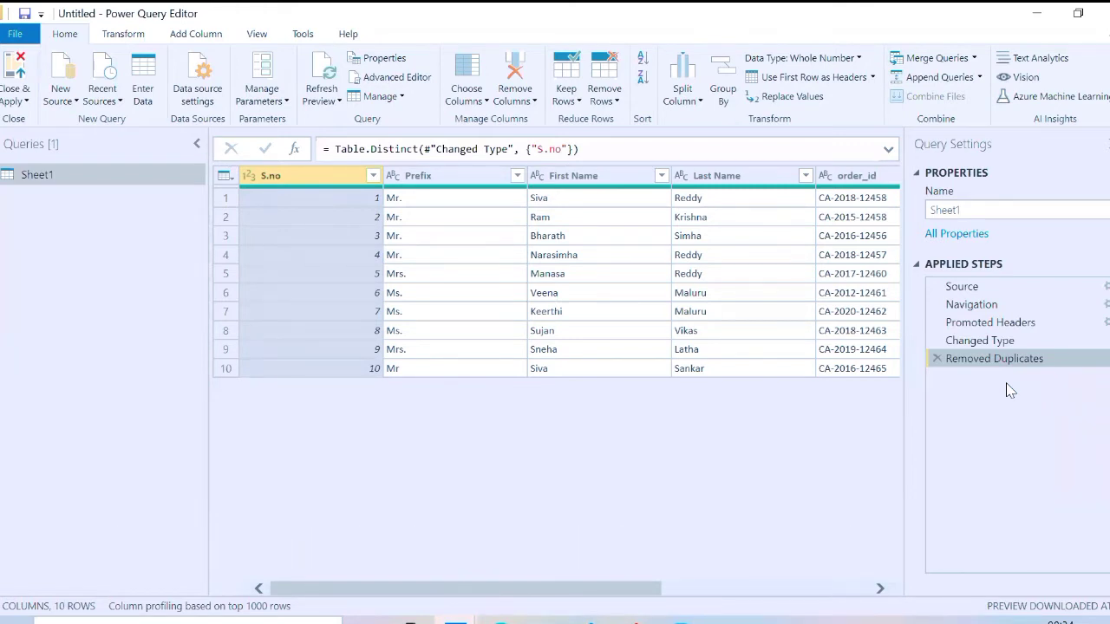
pyautogui.click(60, 94)
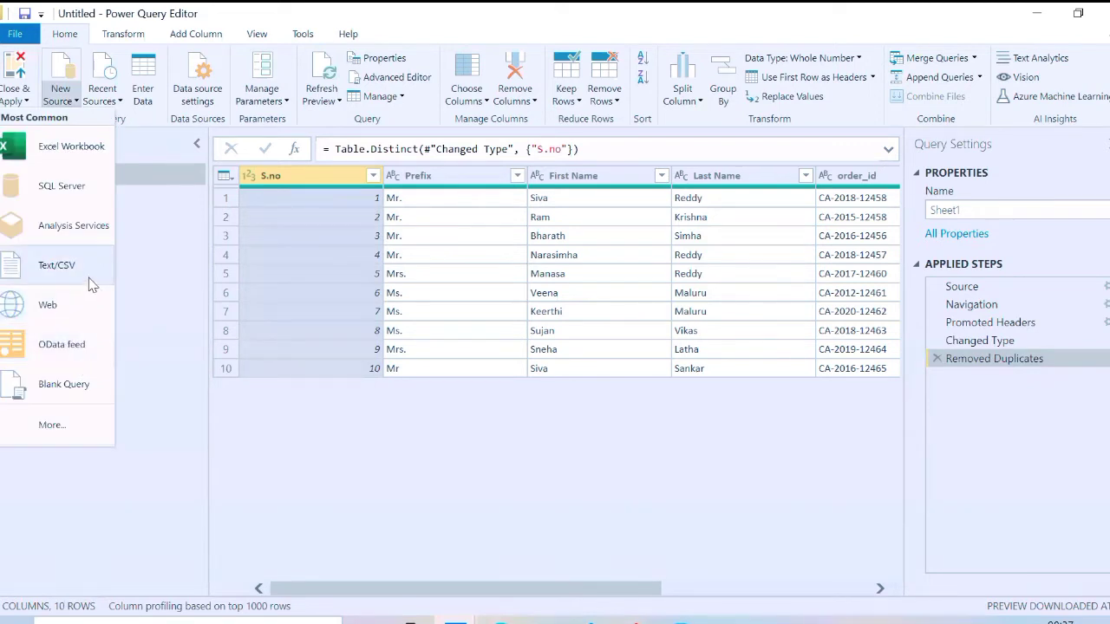
pyautogui.click(92, 283)
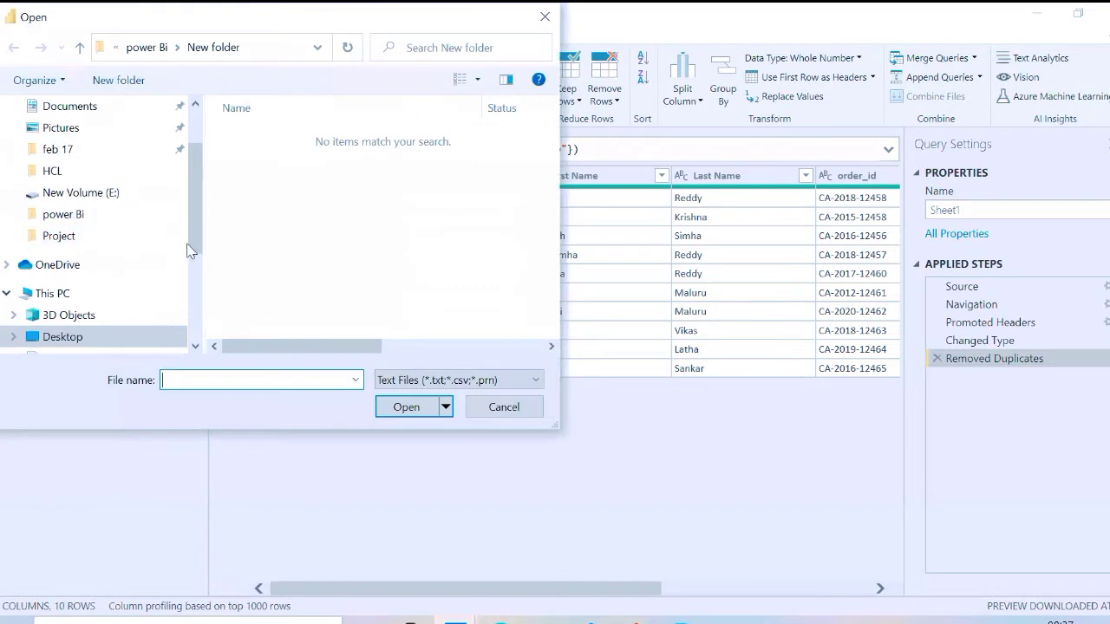
pyautogui.click(115, 238)
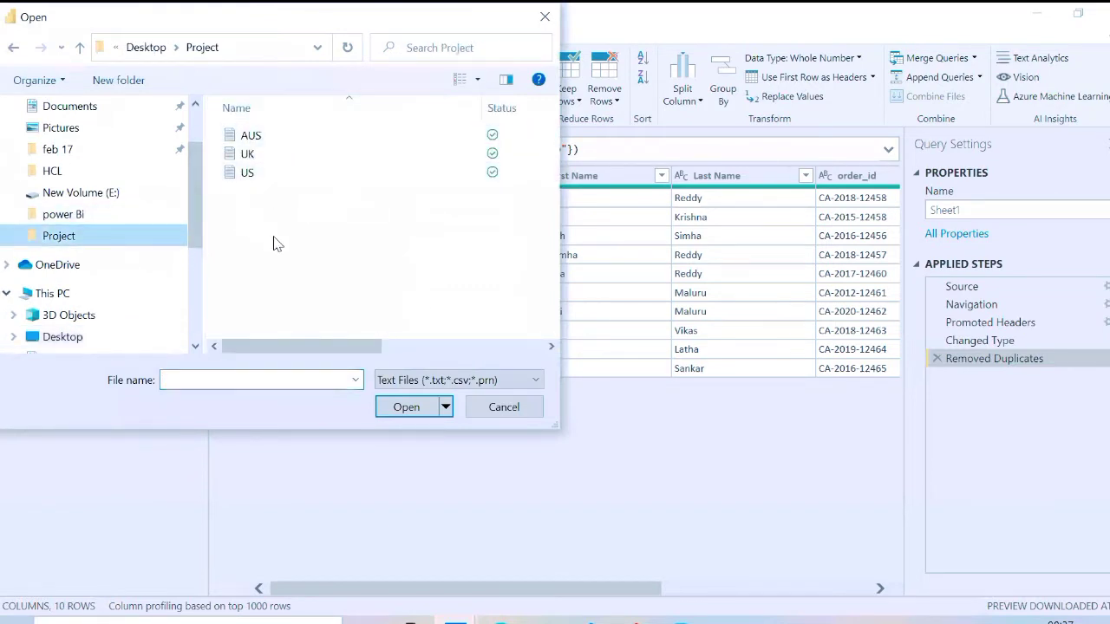
pyautogui.click(270, 176)
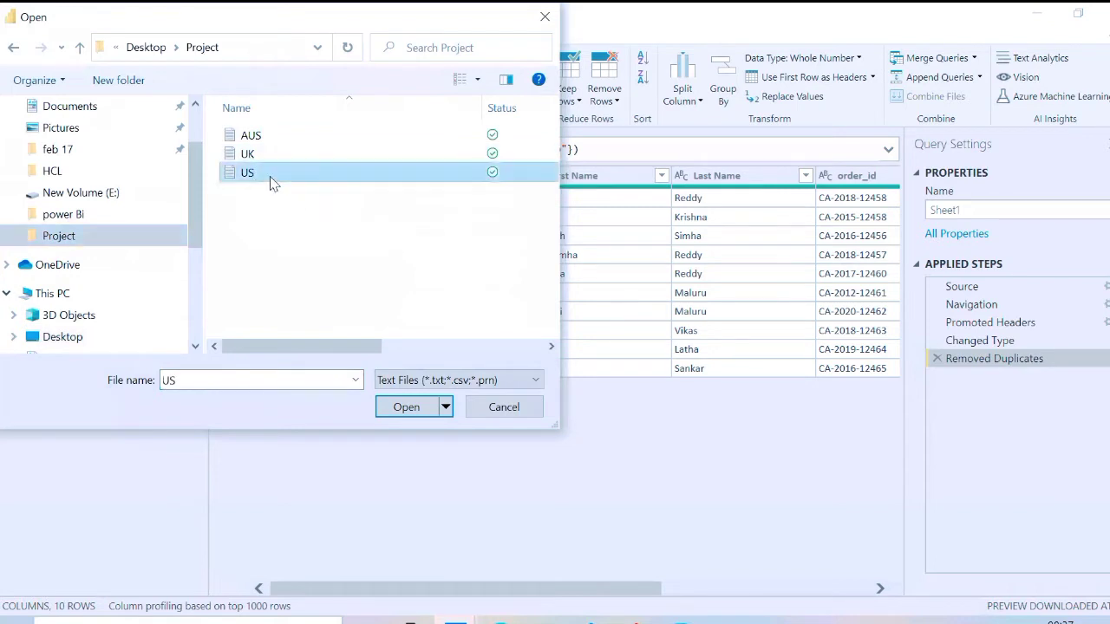
pyautogui.click(405, 407)
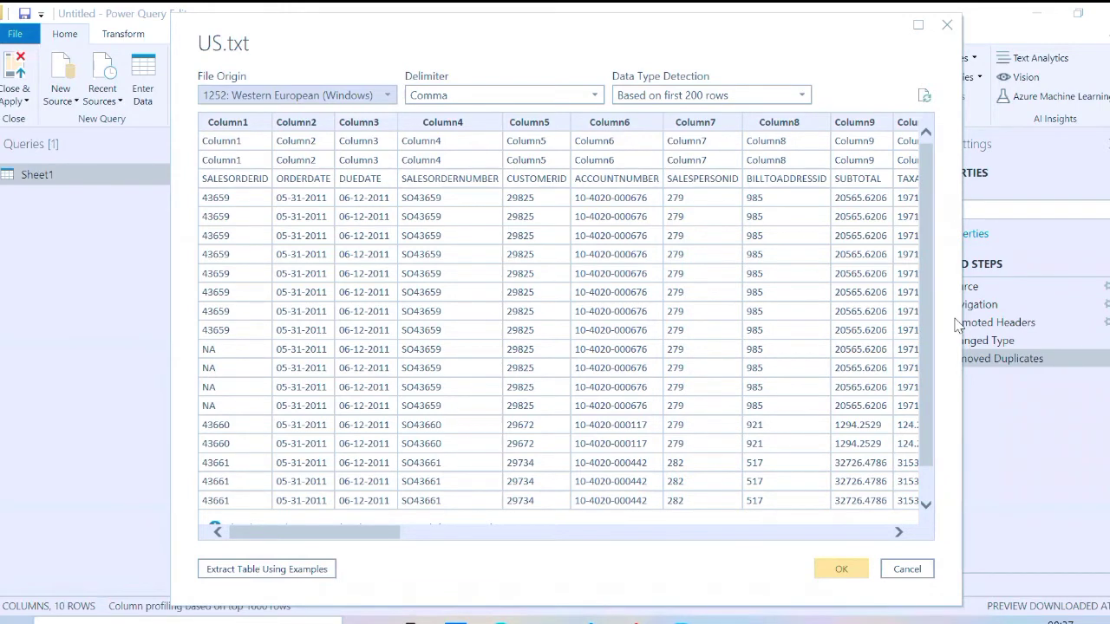
pyautogui.click(831, 572)
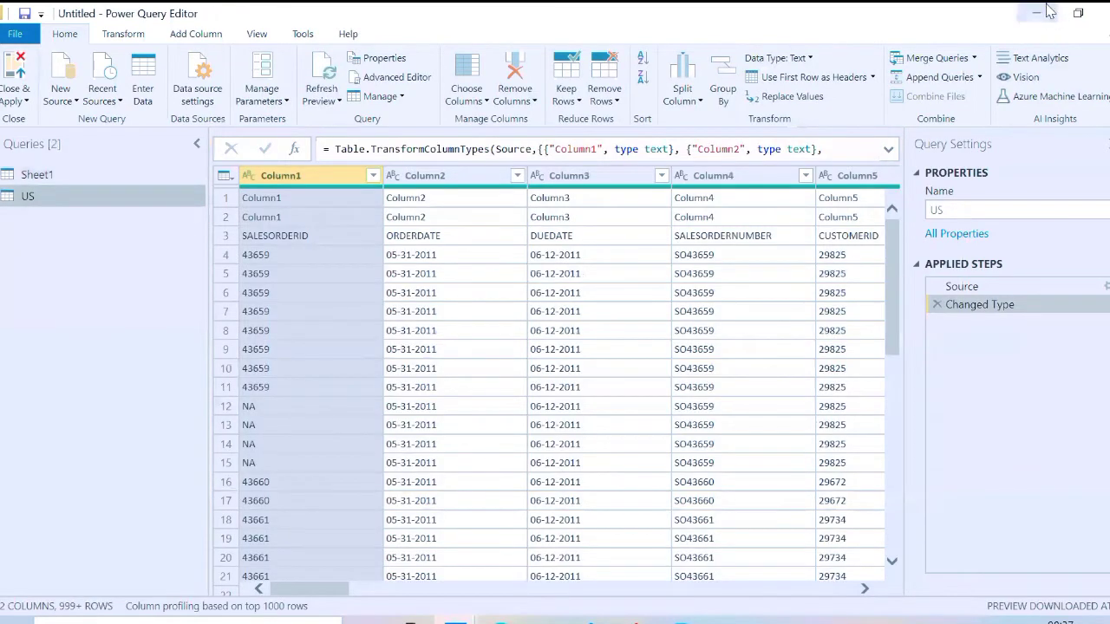
# Step: Switch to the desktop, open the Project folder, and open the AUS text file in Notepad
pyautogui.click(1046, 12)
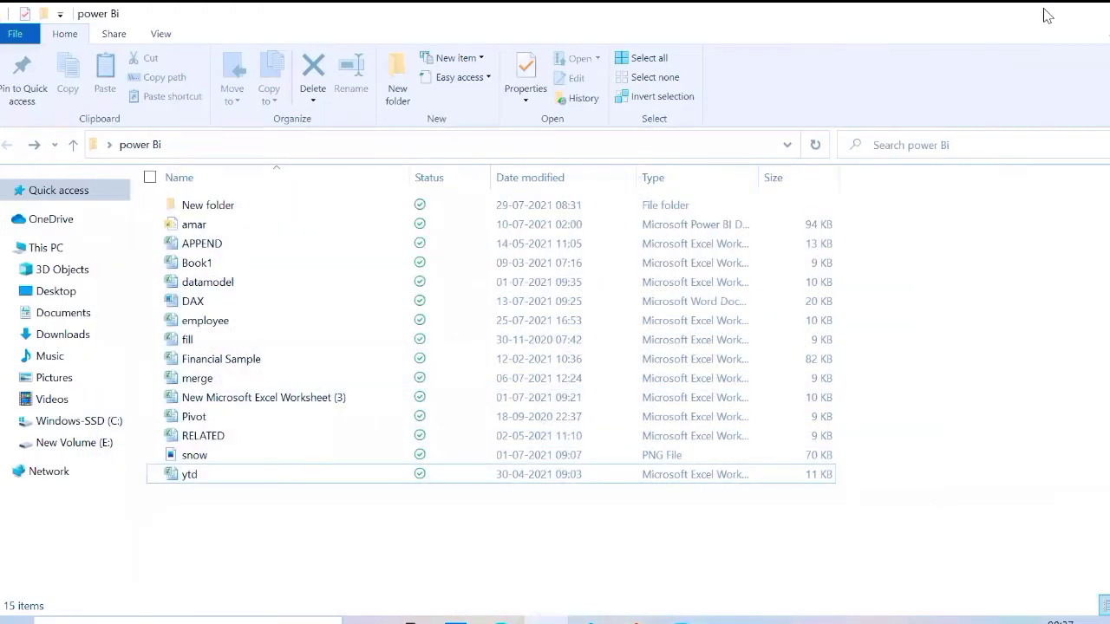
pyautogui.click(1046, 13)
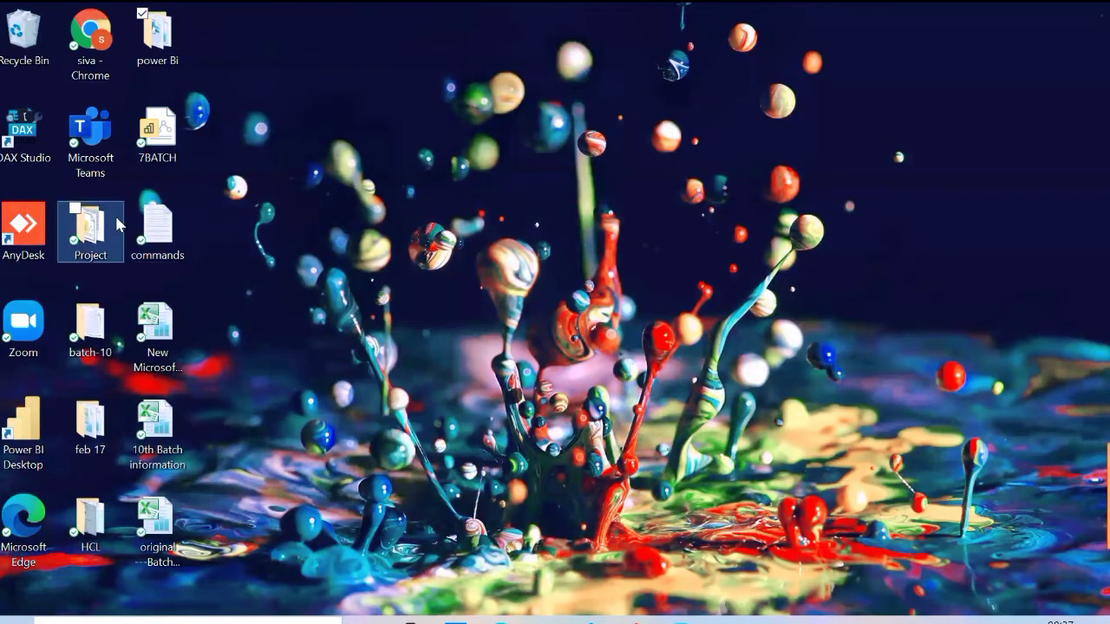
pyautogui.doubleClick(108, 224)
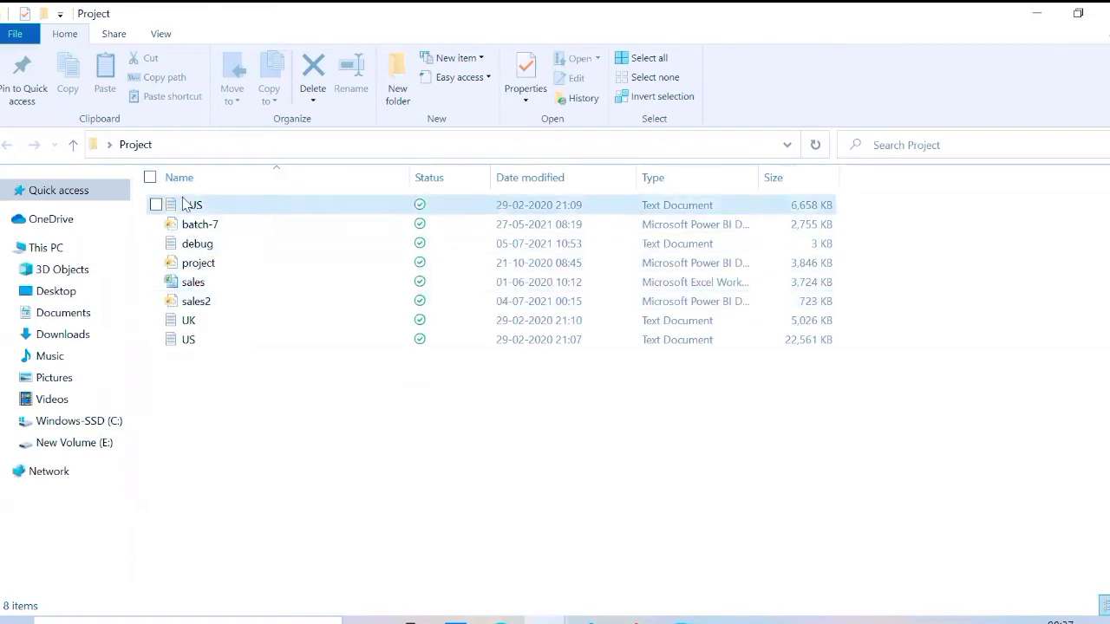
pyautogui.click(187, 204)
pyautogui.doubleClick(186, 205)
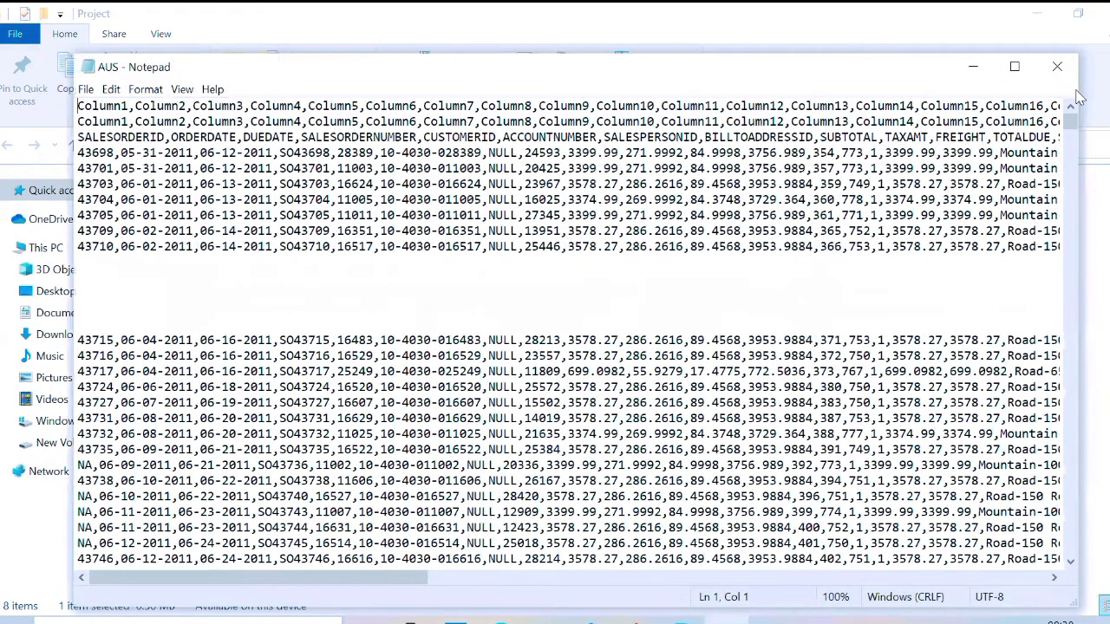
# Step: Examine the AUS file's comma-separated rows and its further columns, and close the file
pyautogui.click(1070, 293)
pyautogui.moveTo(1071, 293); pyautogui.dragTo(1071, 294)
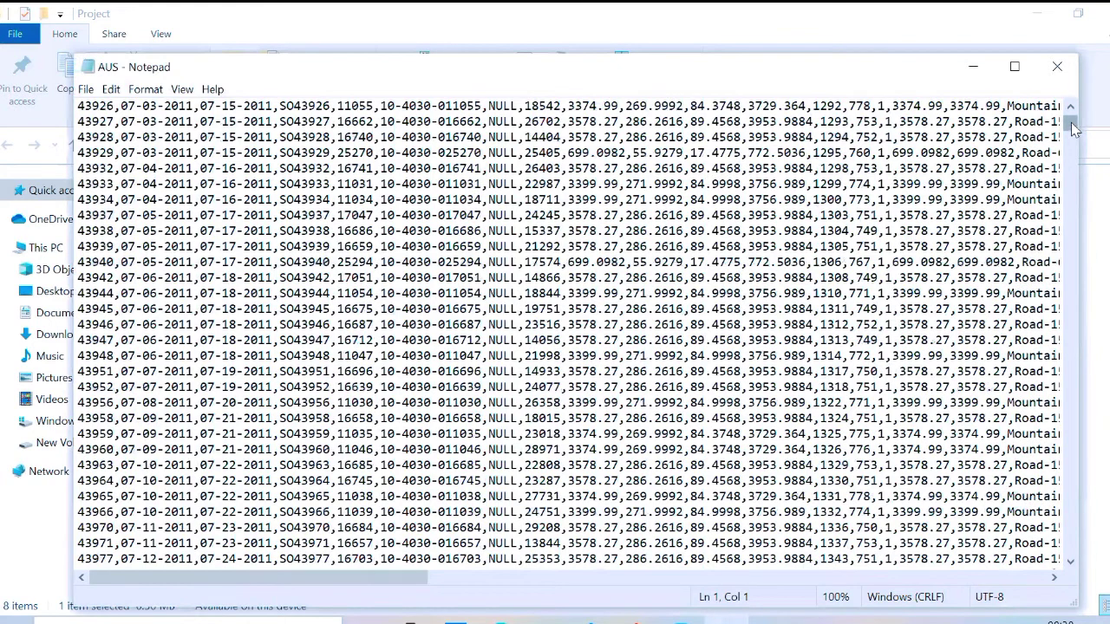
pyautogui.scroll(20, 293, 597)
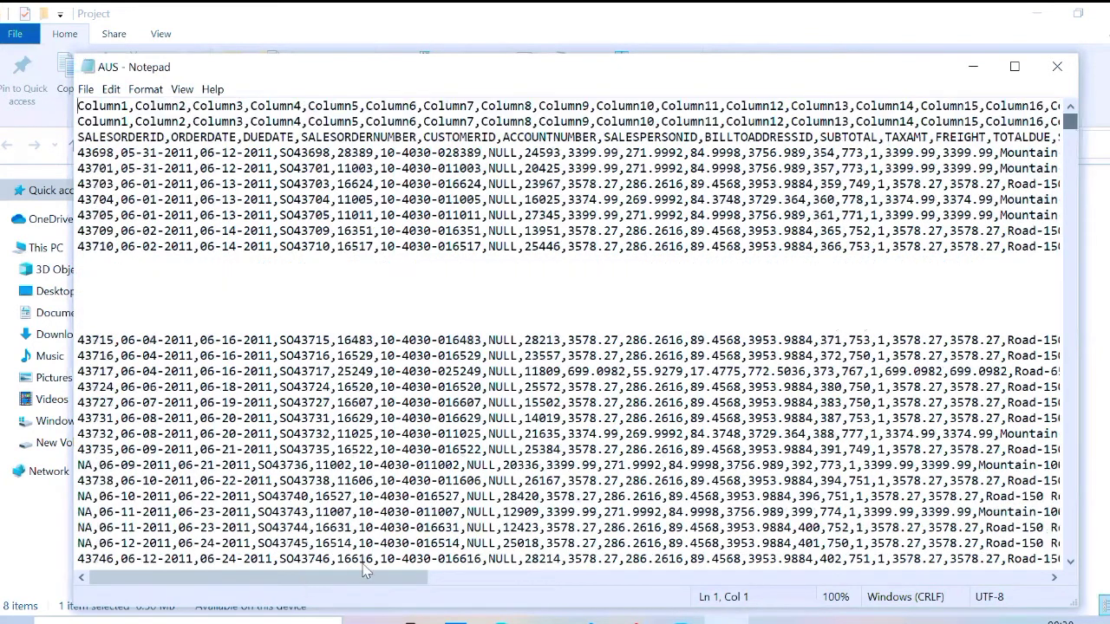
pyautogui.moveTo(290, 578); pyautogui.dragTo(491, 578)
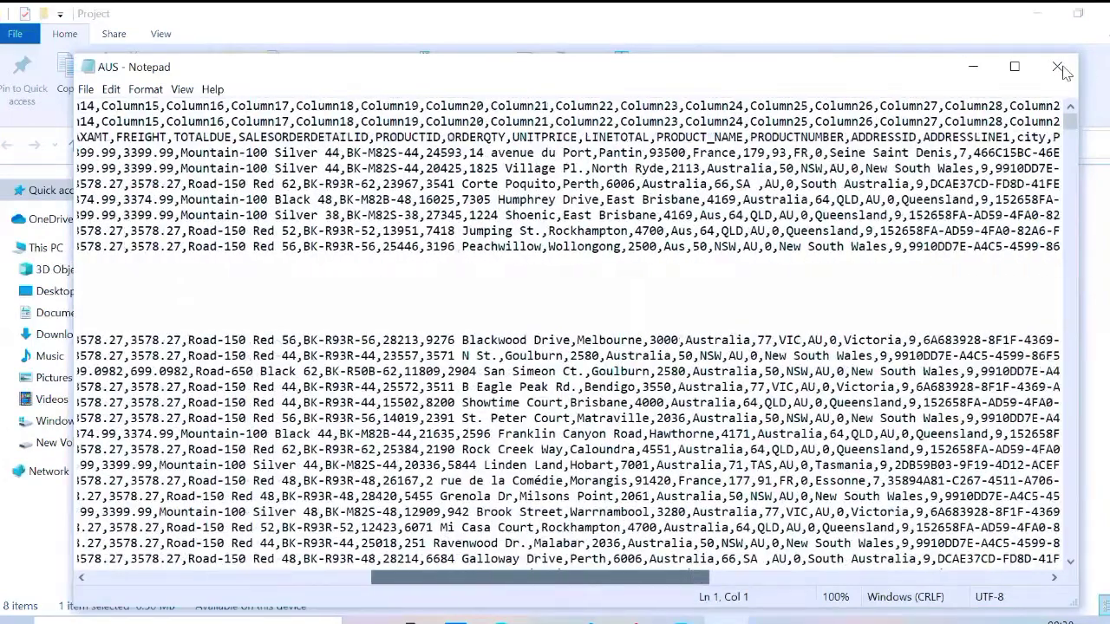
pyautogui.click(727, 621)
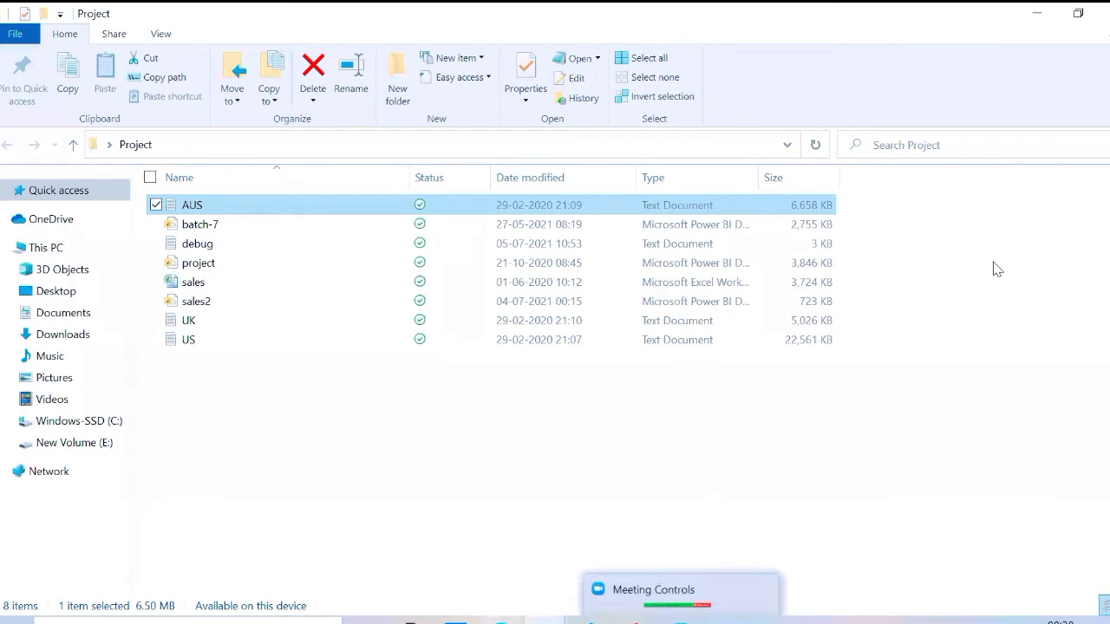
# Step: Switch back to the Power Query Editor and display the Source step of the Sheet1 query
pyautogui.hotkey('alt', 'Tab')
pyautogui.moveTo(897, 351); pyautogui.dragTo(867, 254)
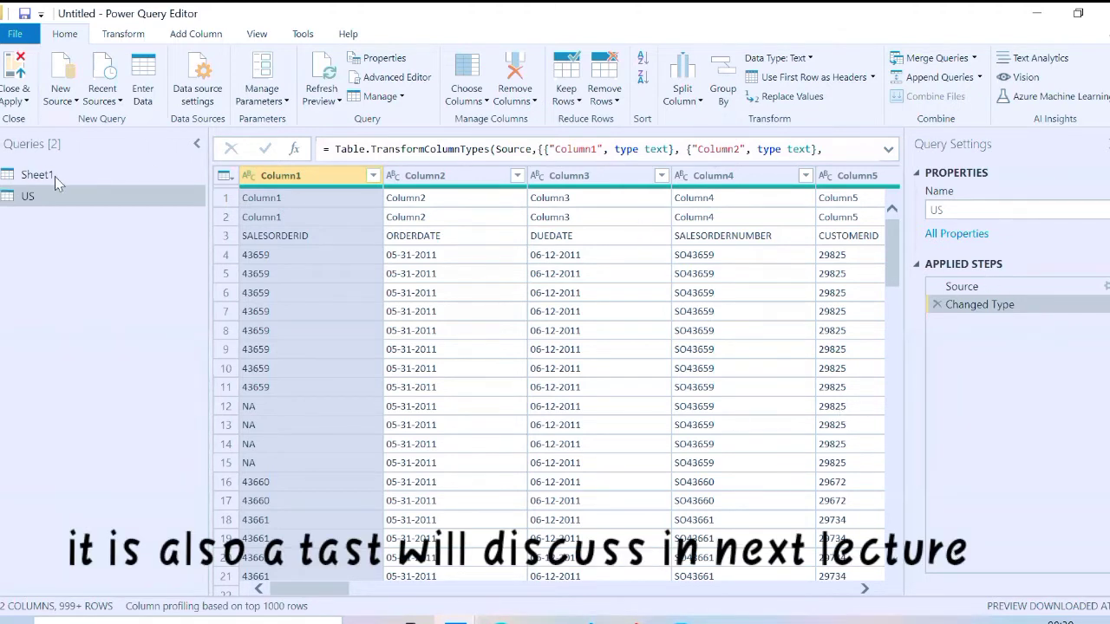
pyautogui.click(92, 173)
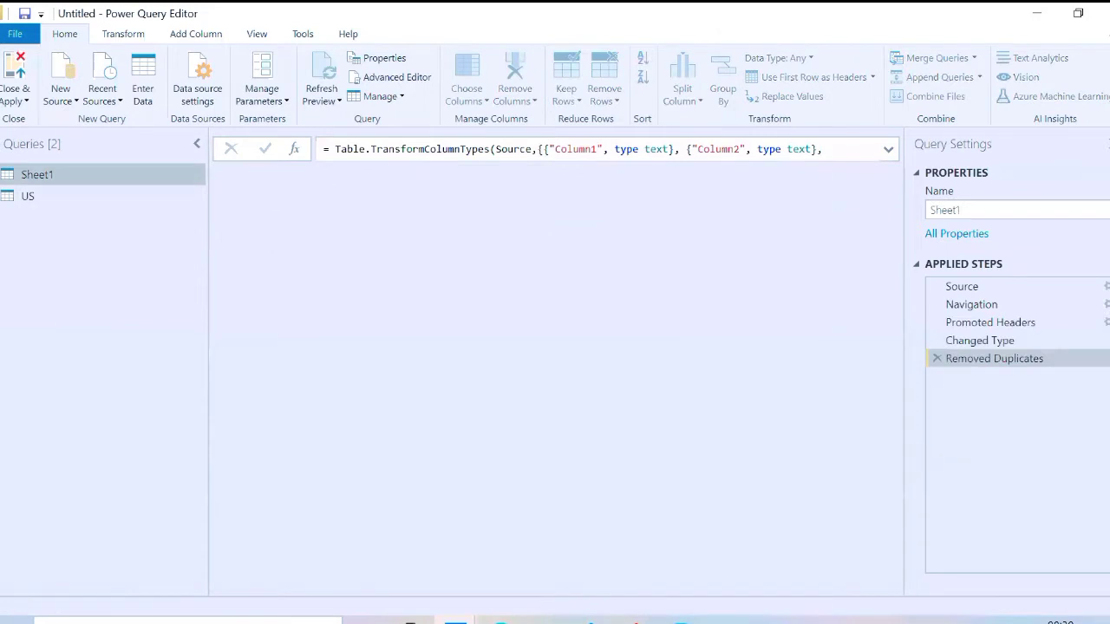
pyautogui.click(984, 289)
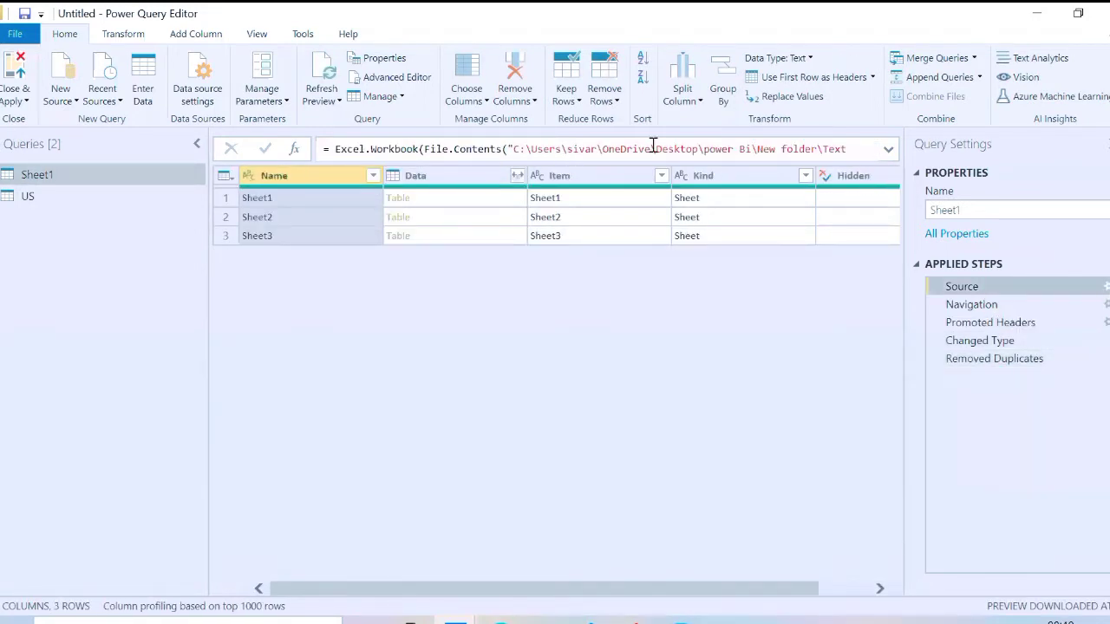
# Step: Open the data source settings, review the change-source path of the Text functions workbook, and close them without changes
pyautogui.click(197, 97)
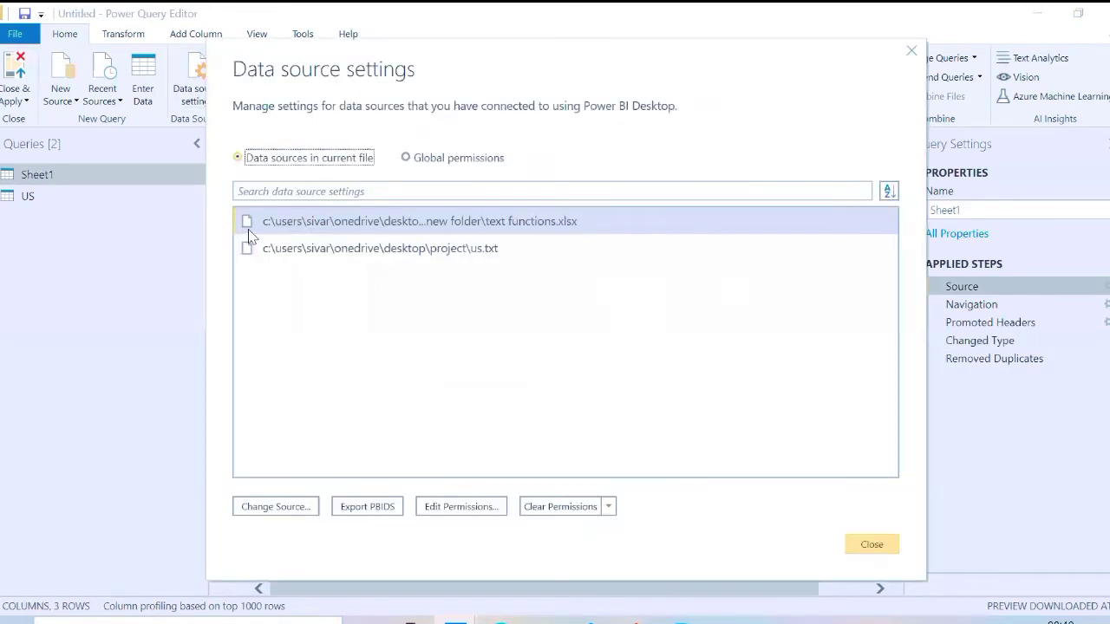
pyautogui.click(293, 232)
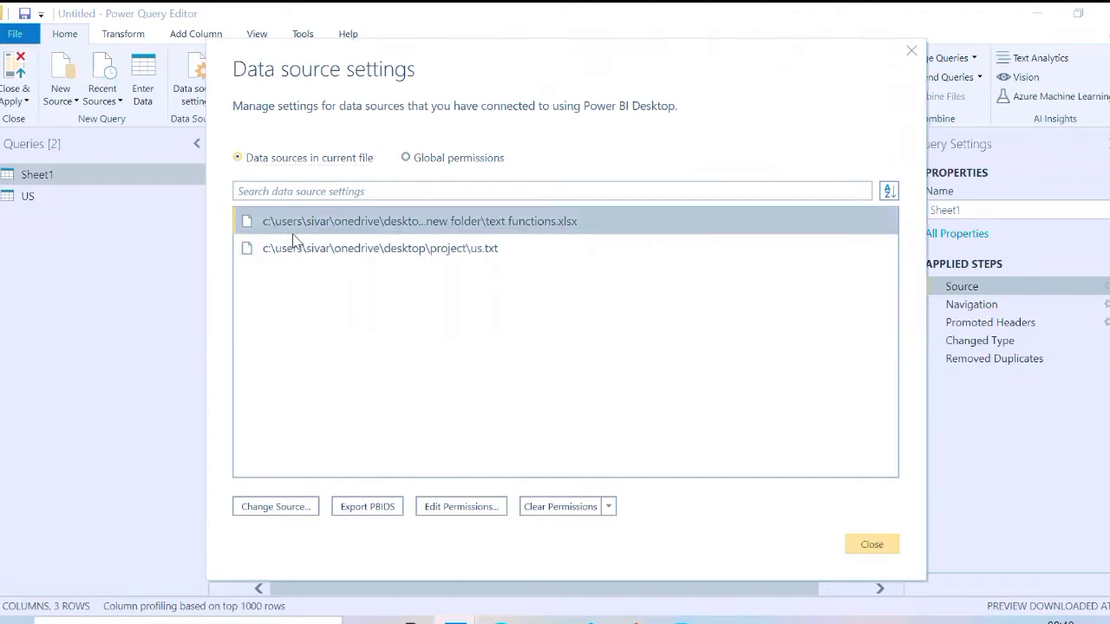
pyautogui.click(279, 506)
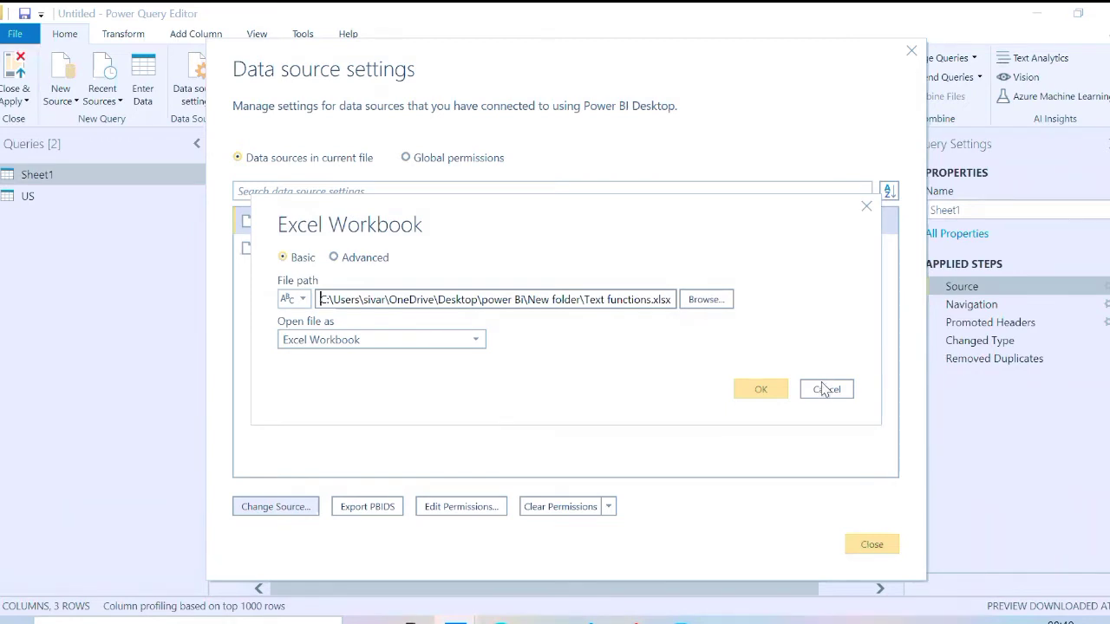
pyautogui.click(870, 550)
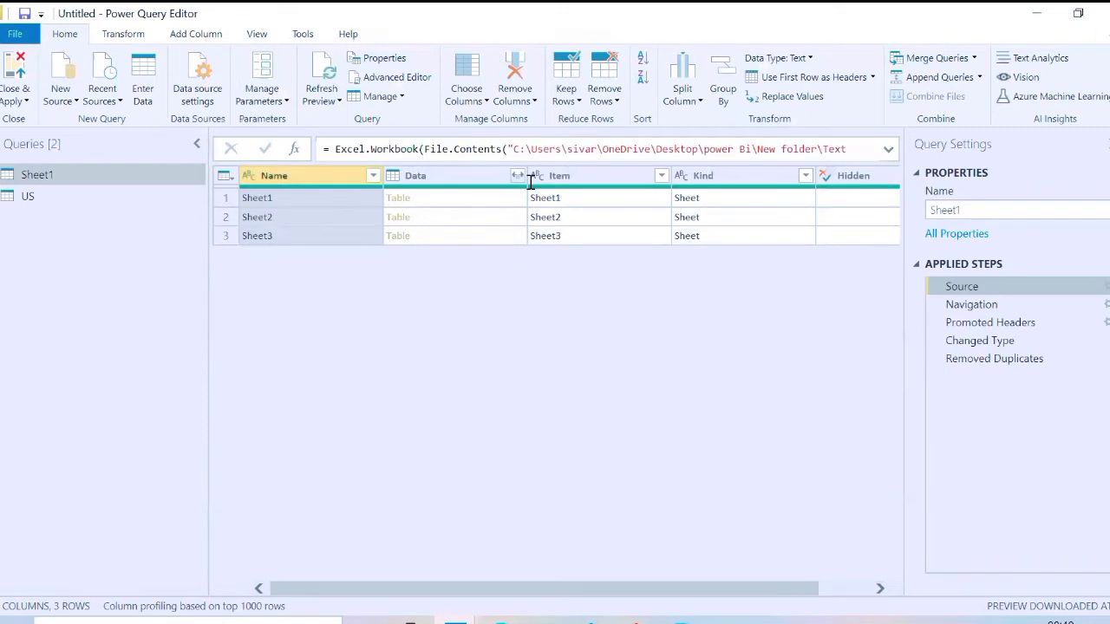
# Step: Open Sheet1 in the Advanced Editor, highlight the workbook path in the Source line, and close the editor
pyautogui.click(249, 103)
pyautogui.click(386, 81)
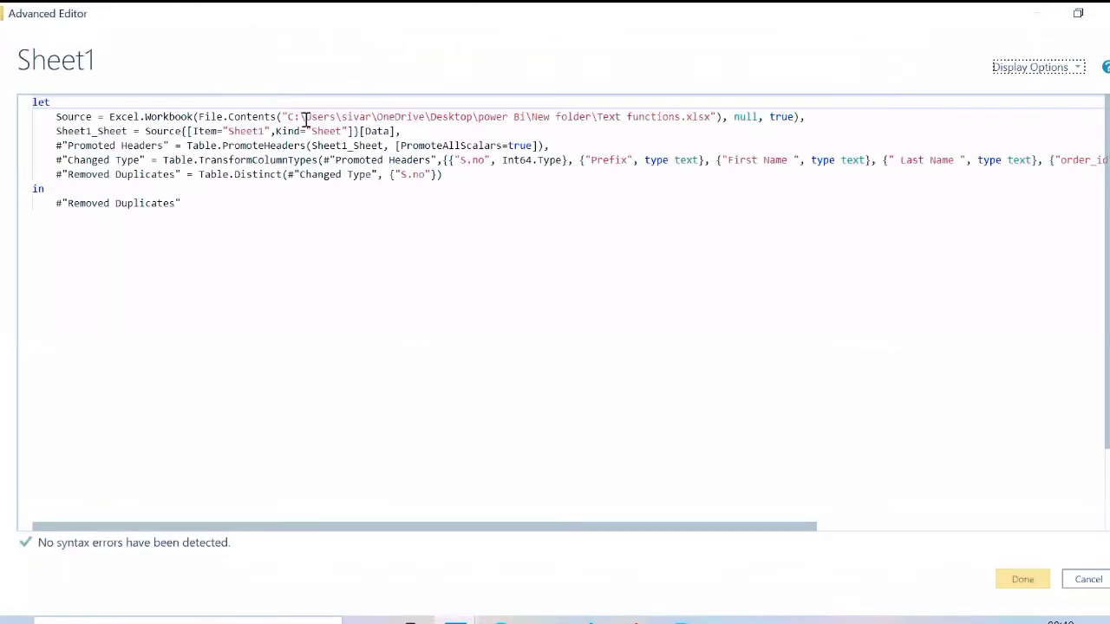
pyautogui.moveTo(289, 116); pyautogui.dragTo(711, 116)
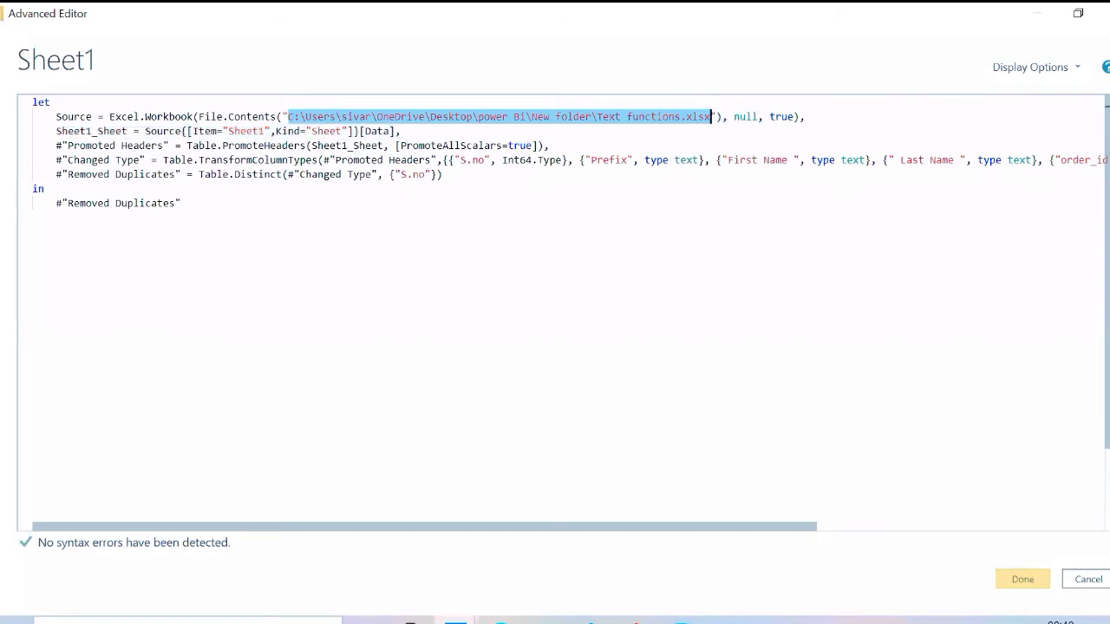
pyautogui.click(1039, 585)
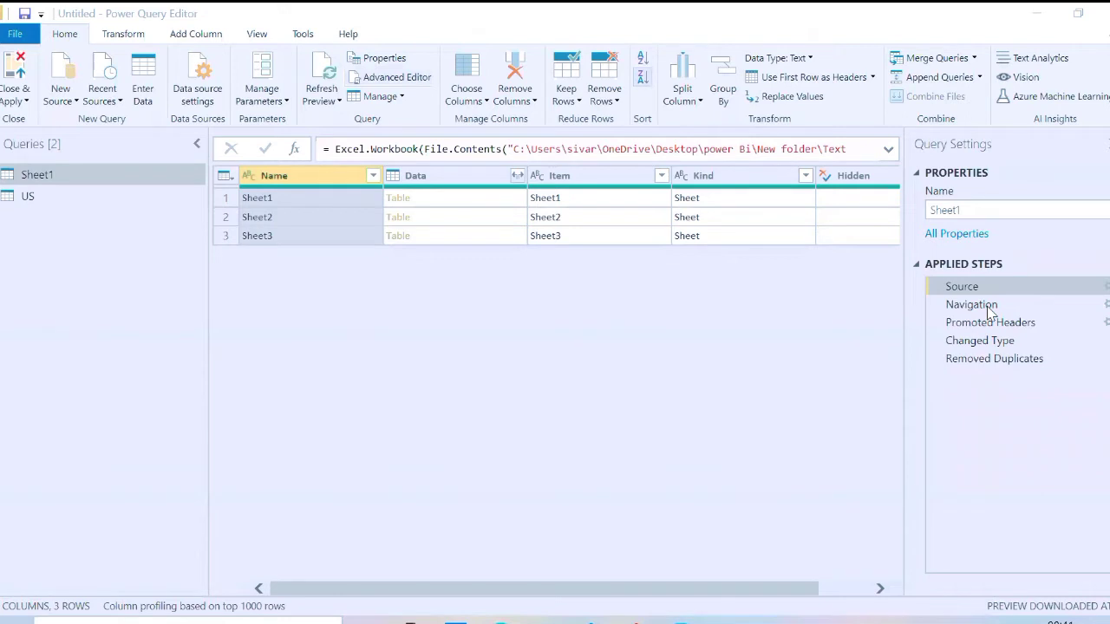
# Step: Review the Text functions file path in the Source step's settings and again in the data source settings, leaving both unchanged
pyautogui.click(1107, 295)
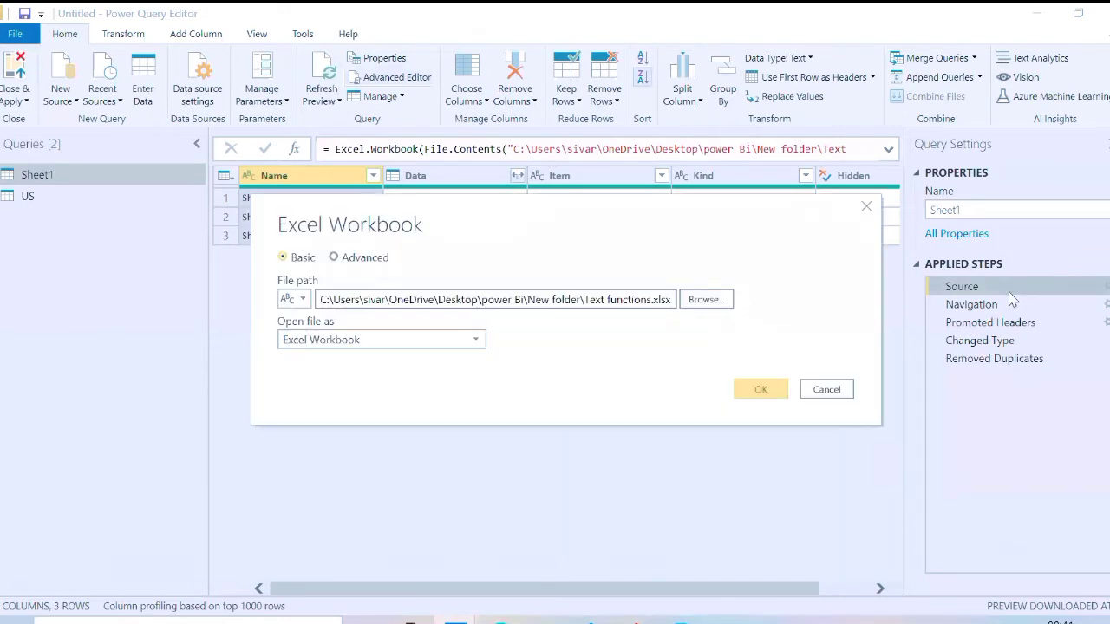
pyautogui.click(866, 207)
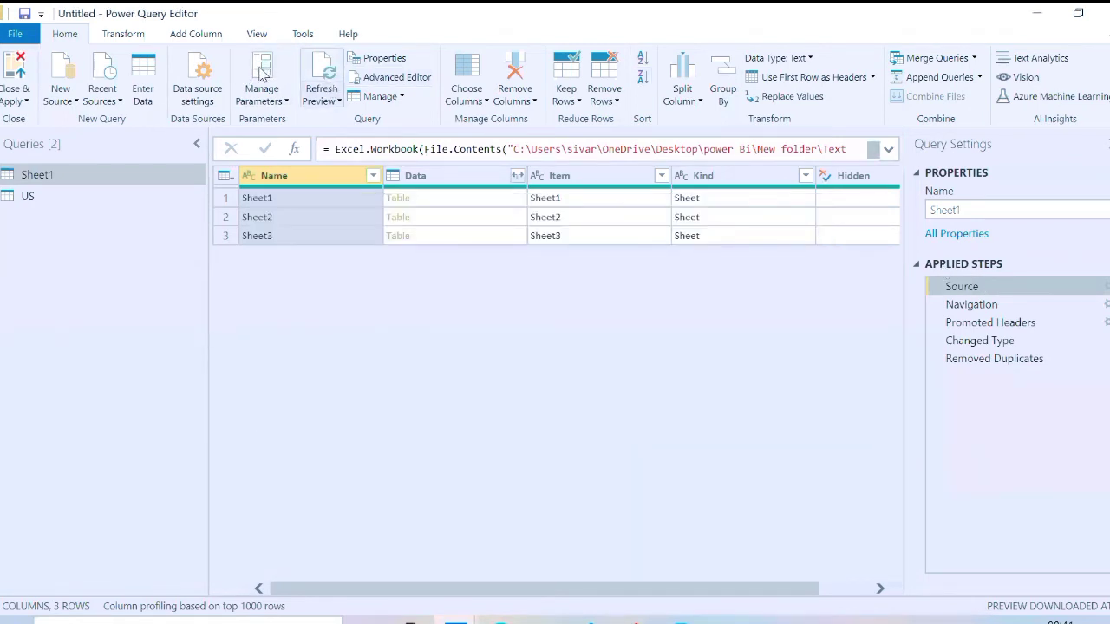
pyautogui.click(182, 75)
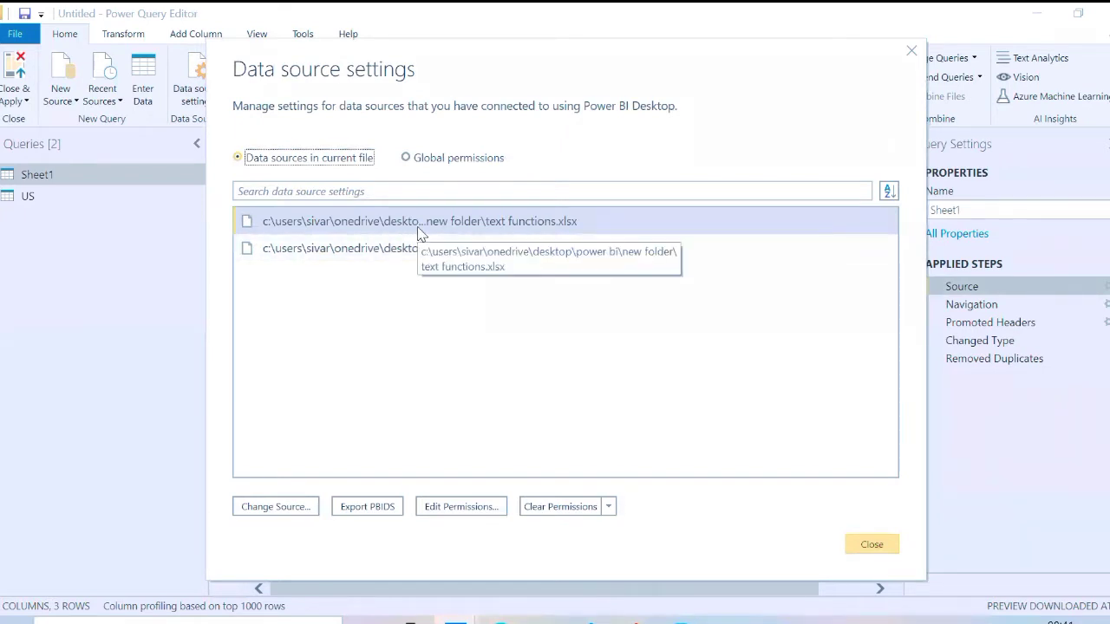
pyautogui.click(291, 507)
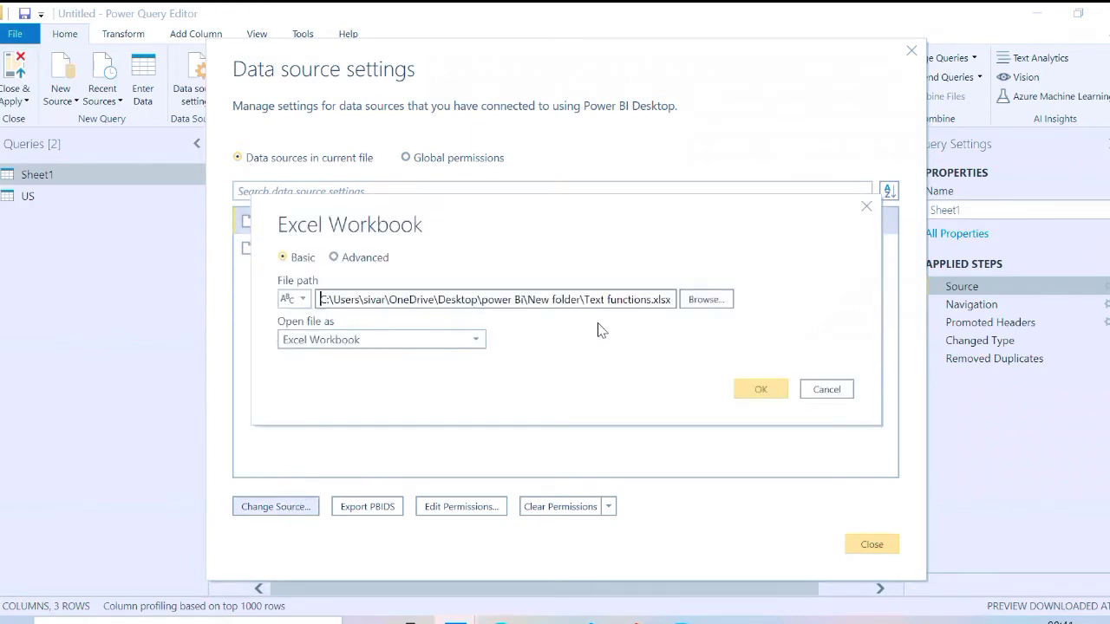
pyautogui.click(843, 391)
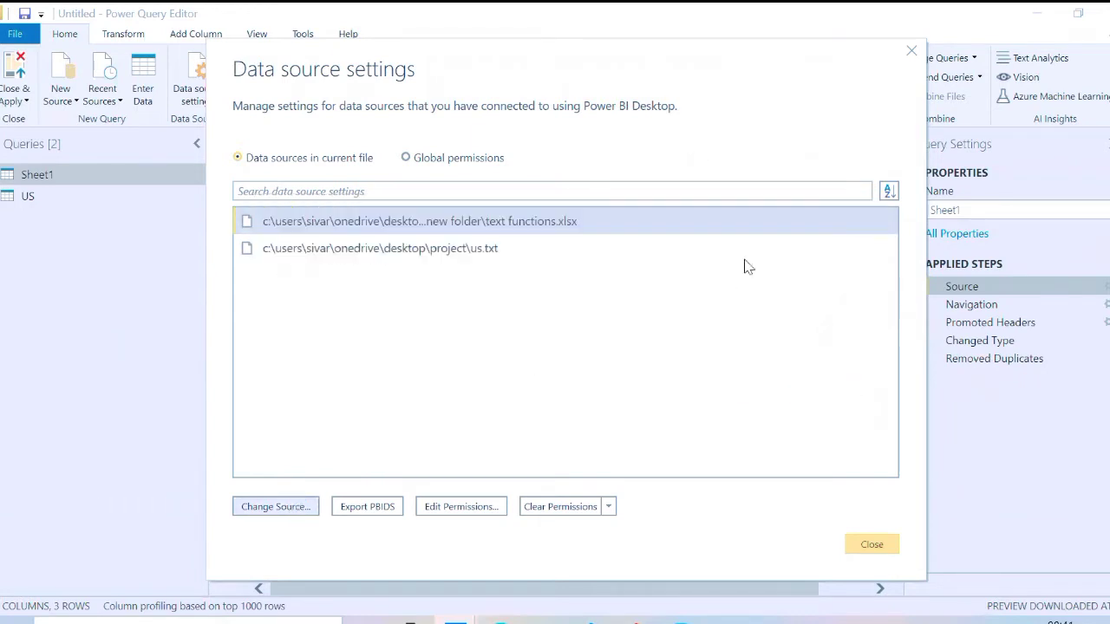
pyautogui.click(873, 548)
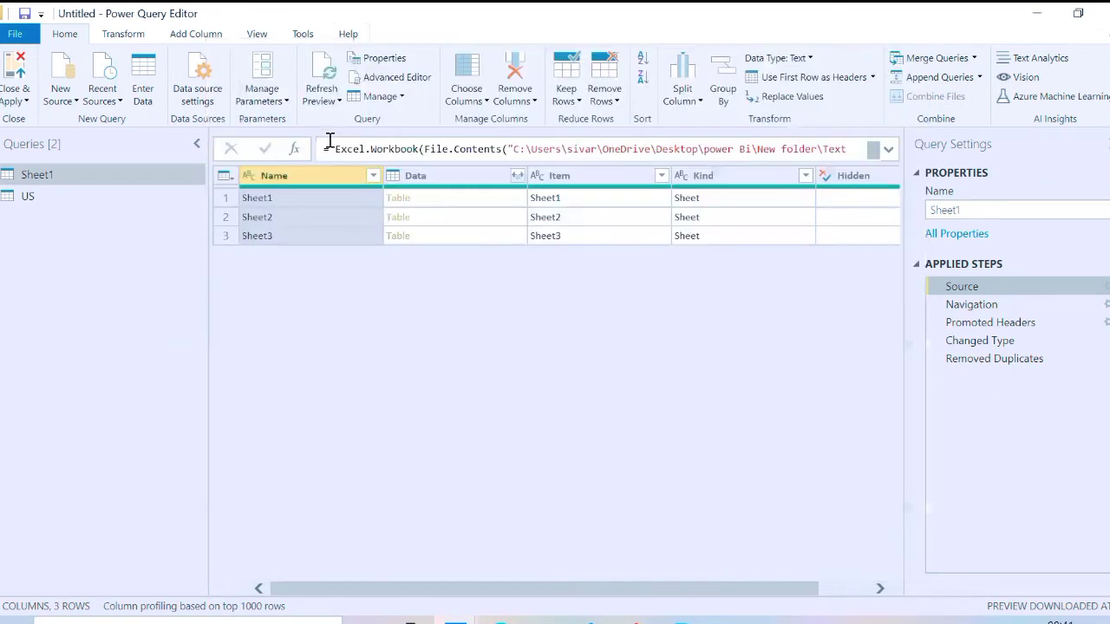
# Step: Reopen the Sheet1 code in the Advanced Editor, highlight the file path inside File.Contents, and close without editing
pyautogui.click(411, 82)
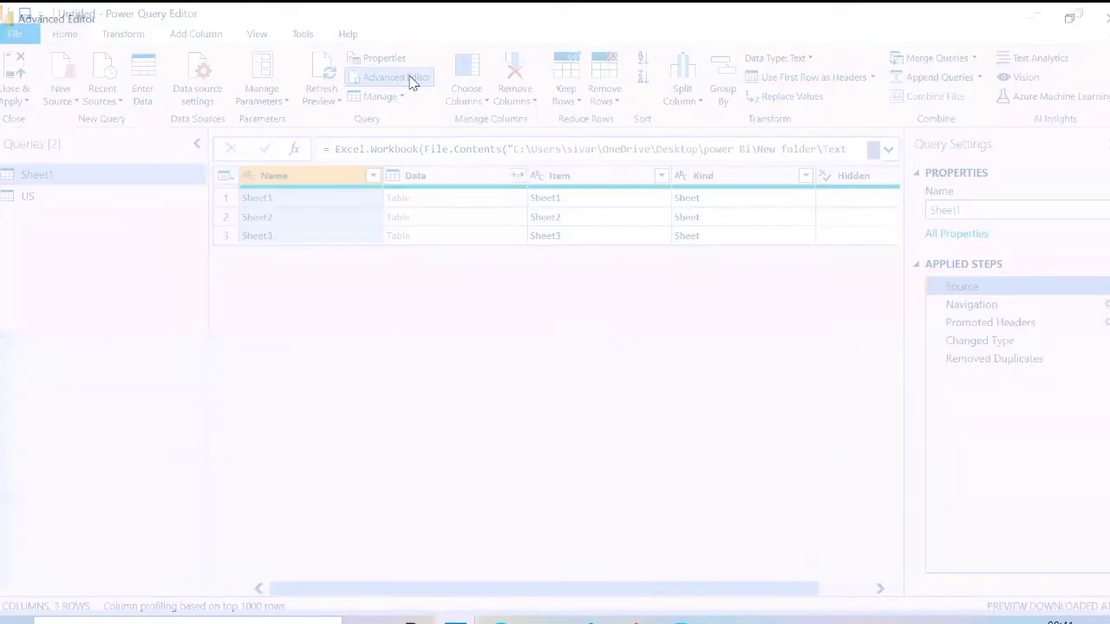
pyautogui.click(291, 116)
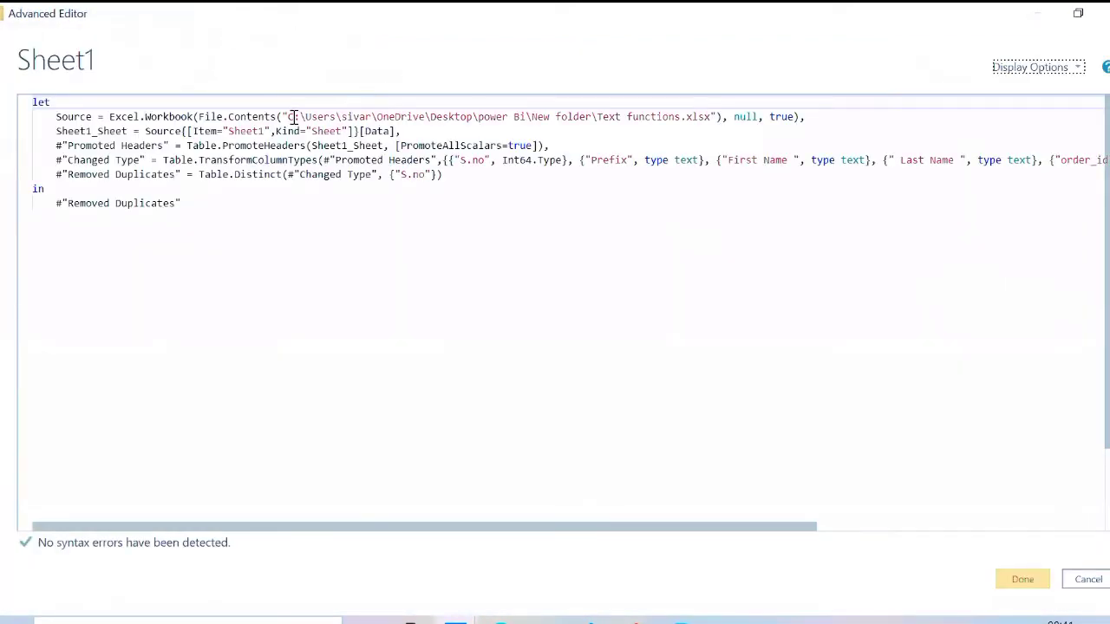
pyautogui.moveTo(292, 117); pyautogui.dragTo(712, 116)
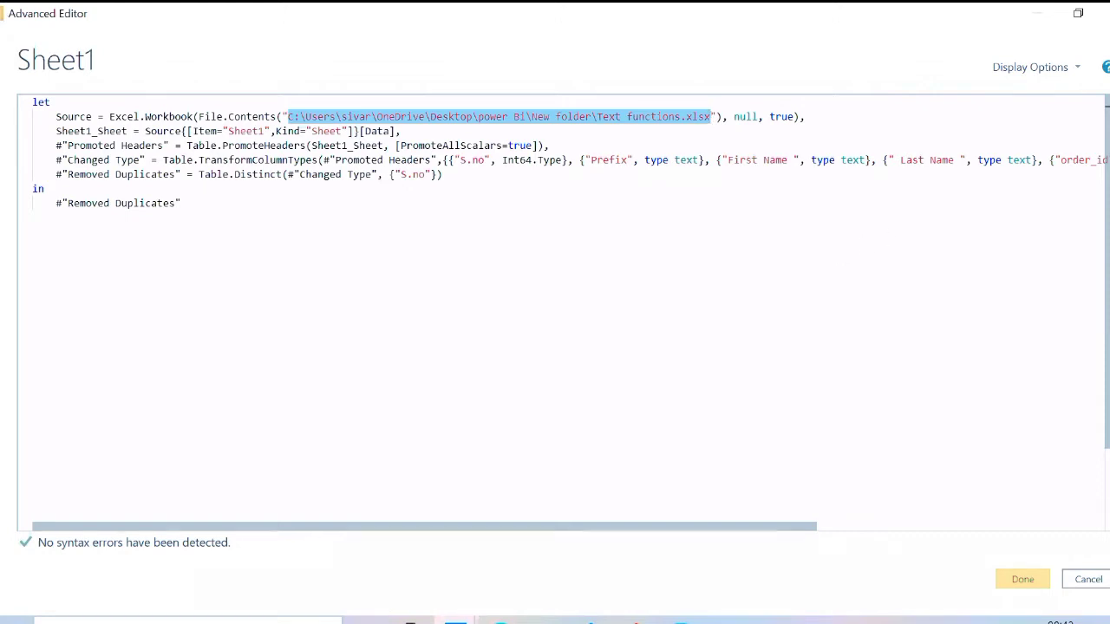
pyautogui.click(1105, 12)
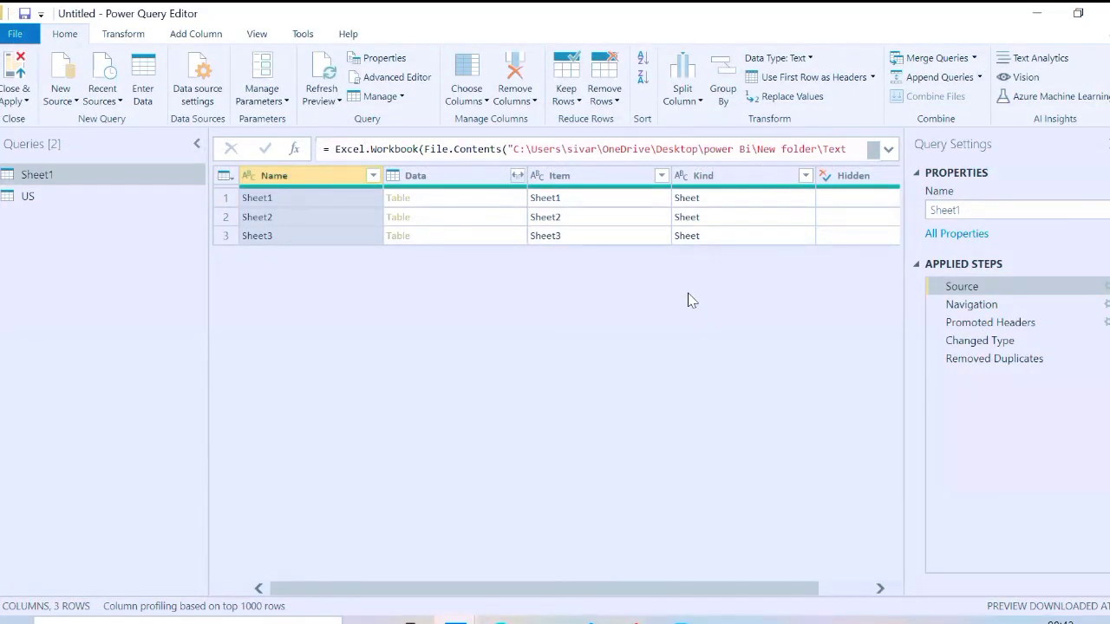
# Step: Connect to the SALES database on the SQL Server "." and dismiss its table list without importing anything
pyautogui.click(72, 99)
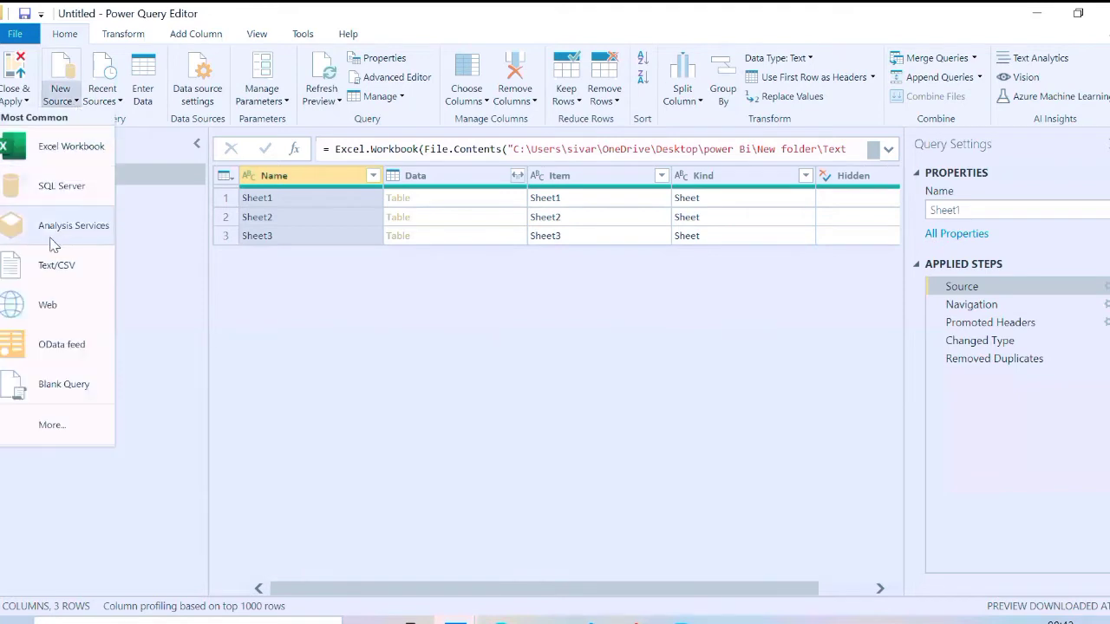
pyautogui.click(73, 203)
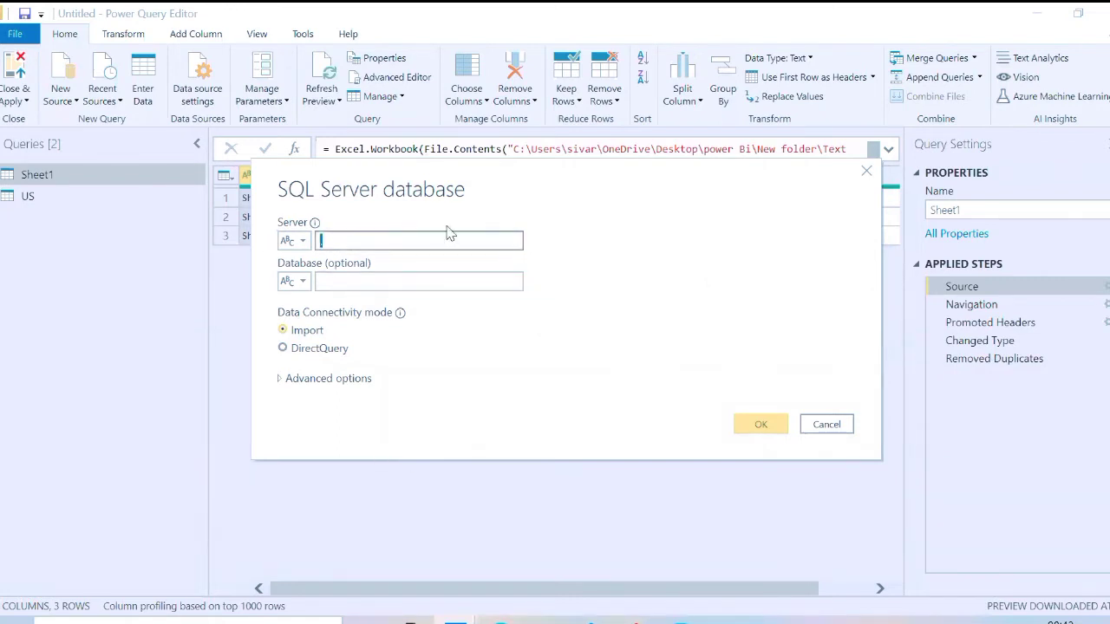
pyautogui.write('.')
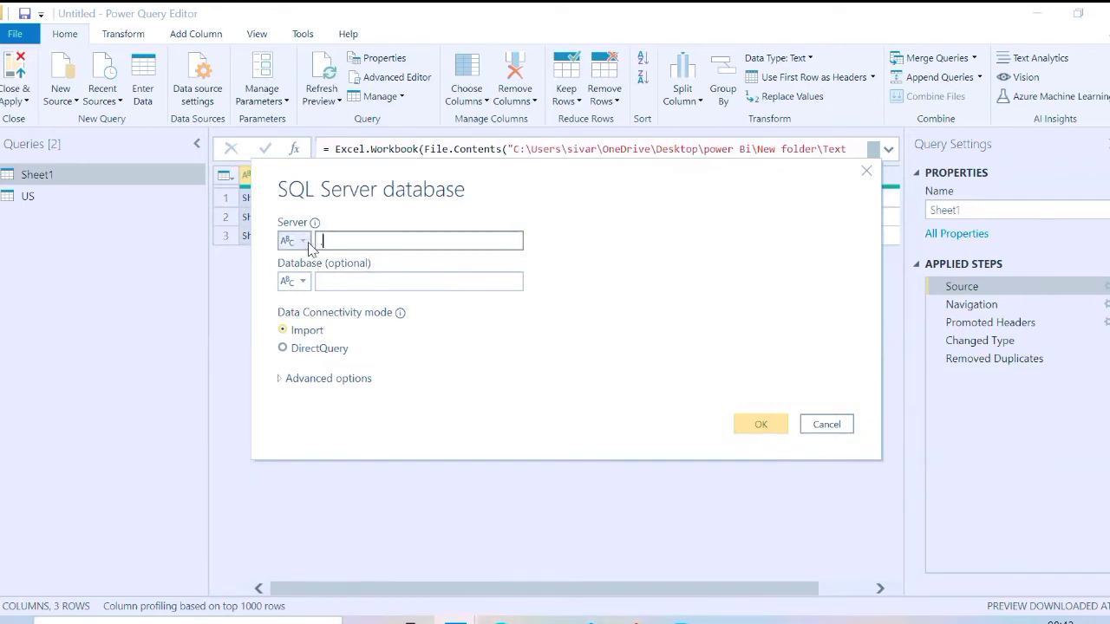
pyautogui.write('.')
pyautogui.click(329, 283)
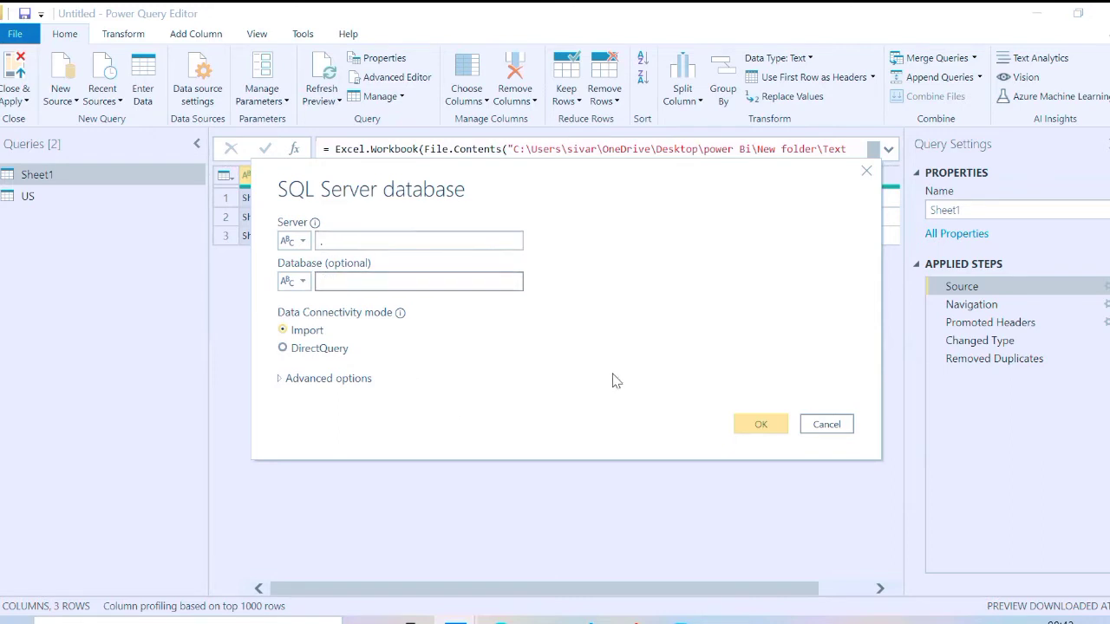
pyautogui.write('SALES')
pyautogui.click(759, 426)
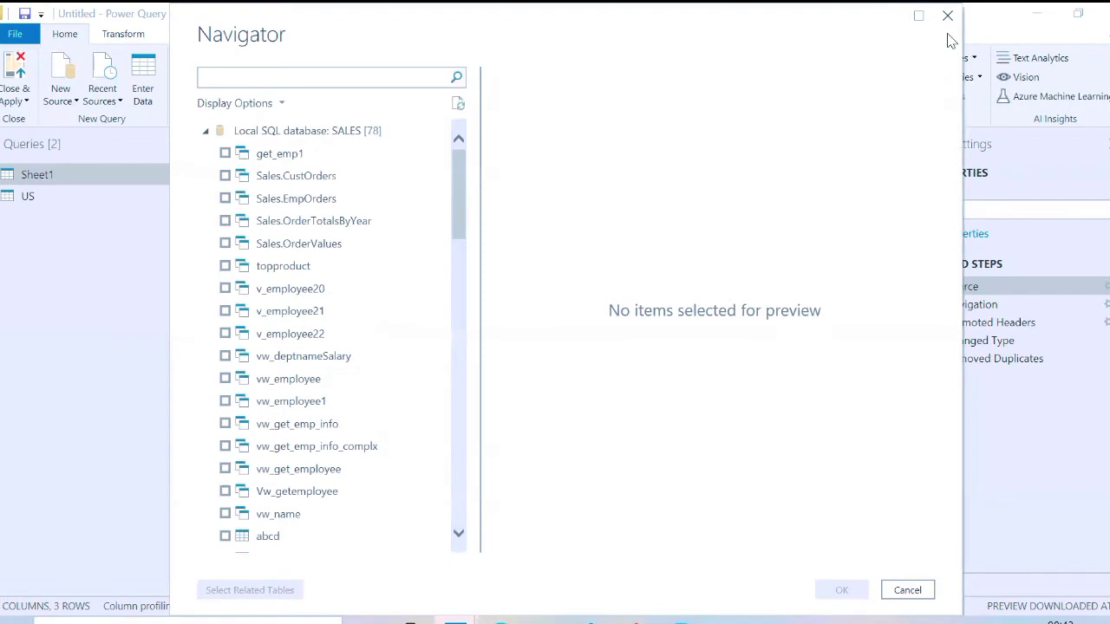
pyautogui.click(948, 16)
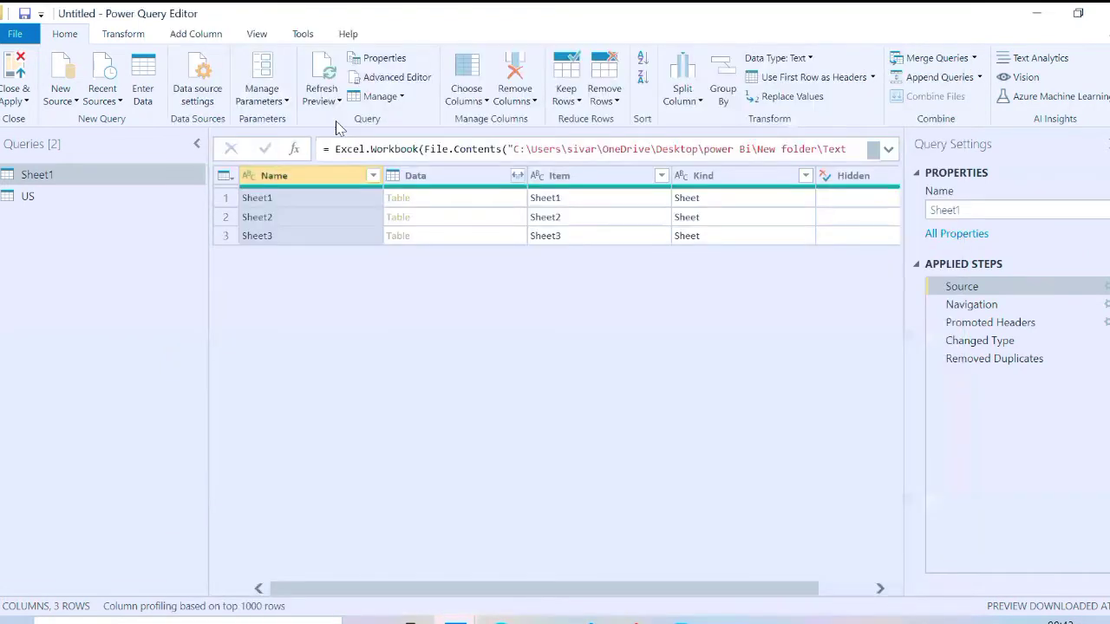
# Step: Clear the saved global permissions for the "." SQL Server source and close the data source settings
pyautogui.click(187, 78)
pyautogui.click(405, 157)
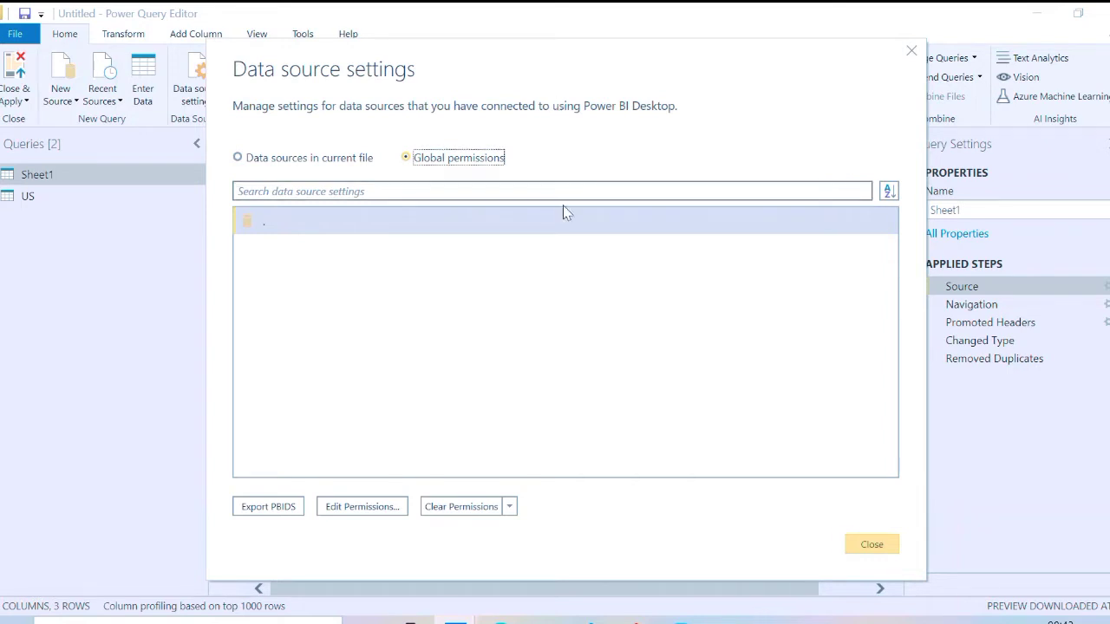
pyautogui.click(555, 227)
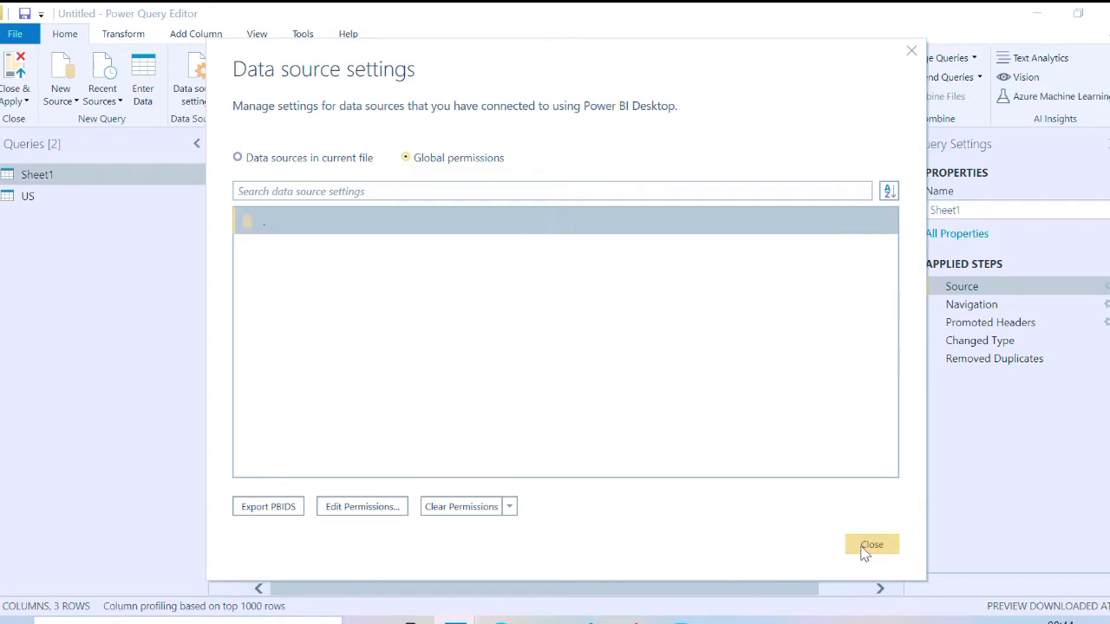
pyautogui.click(468, 510)
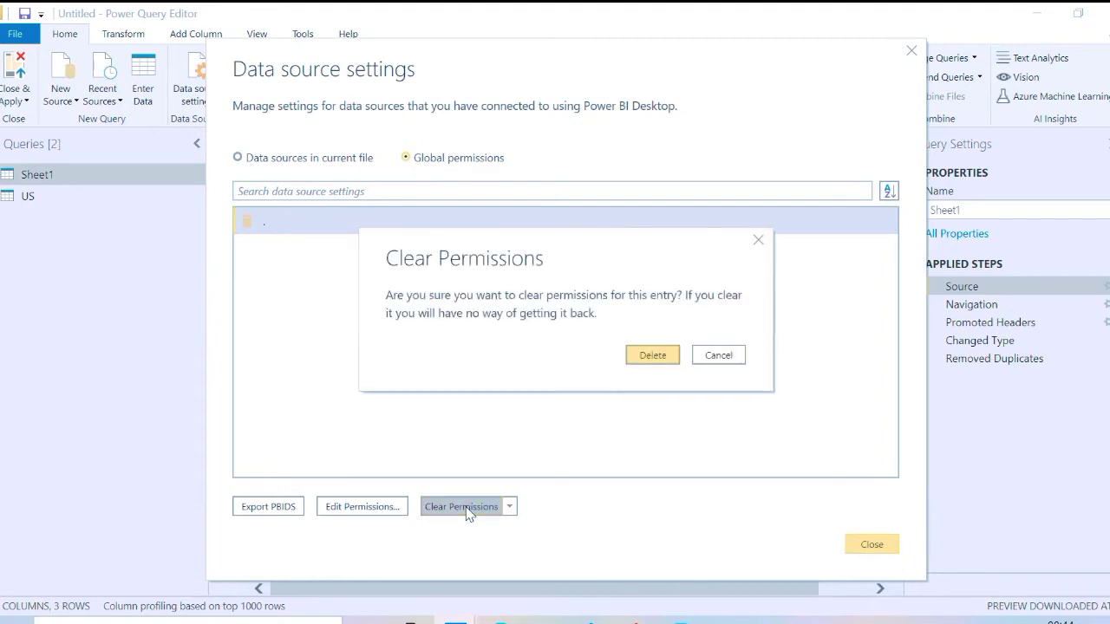
pyautogui.click(666, 358)
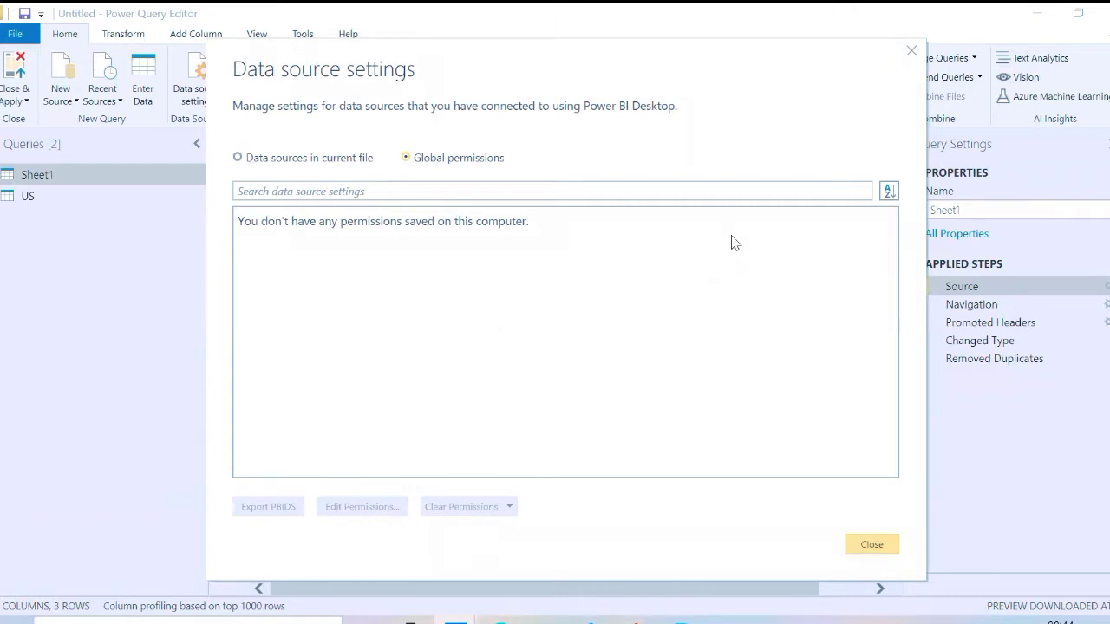
pyautogui.click(912, 54)
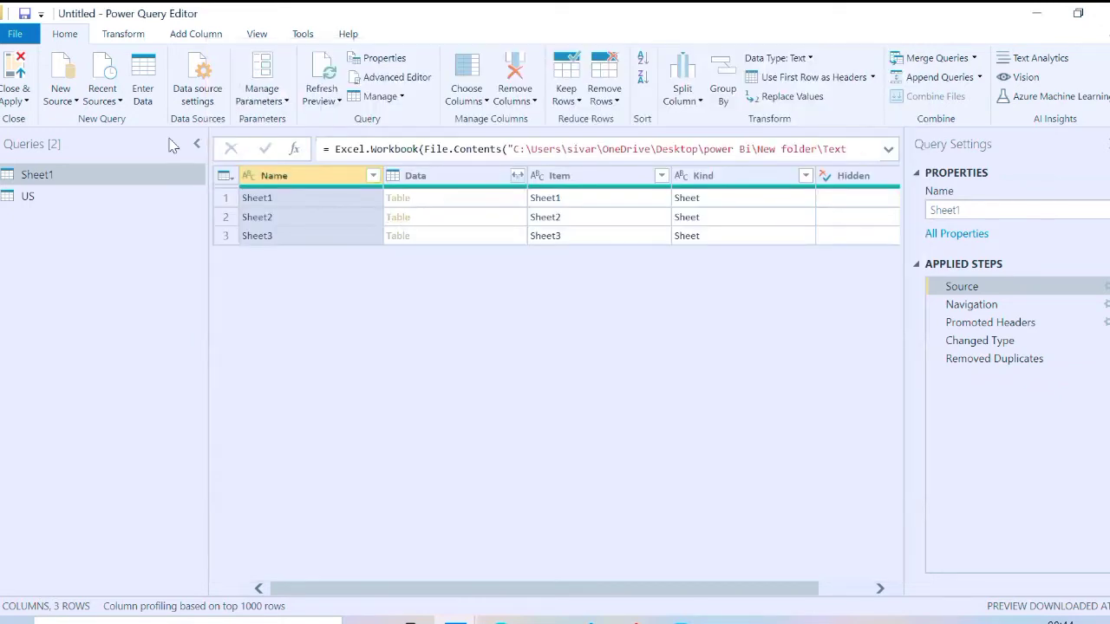
# Step: Connect to database SALES on SQL Server "." in Import mode with the current Windows credentials, accepting an unencrypted connection
pyautogui.click(70, 102)
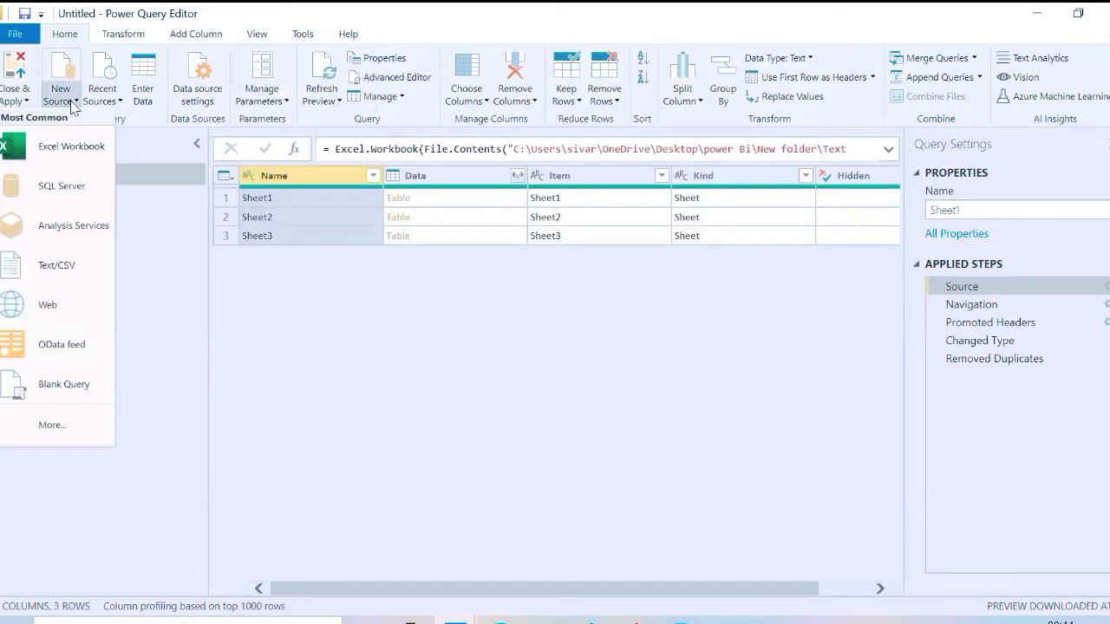
pyautogui.click(76, 187)
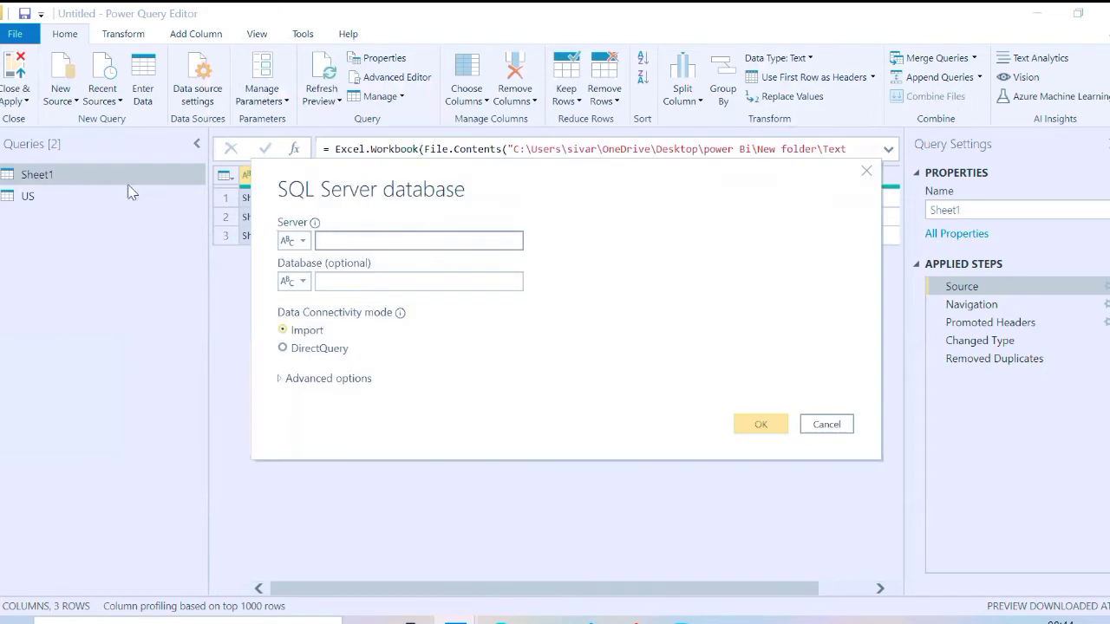
pyautogui.write('.')
pyautogui.click(351, 274)
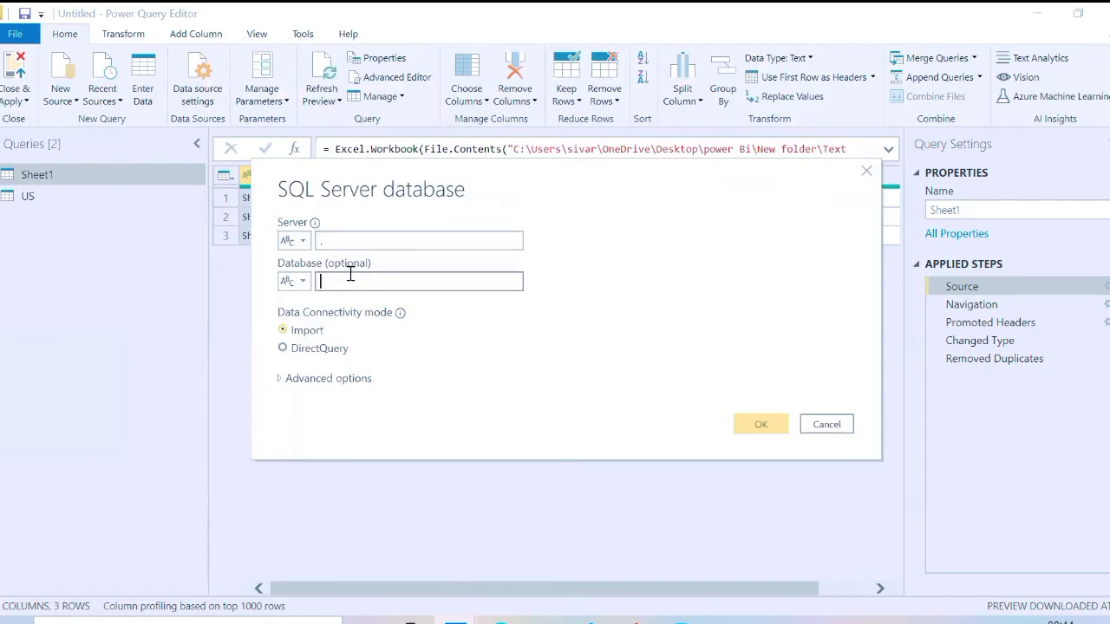
pyautogui.write('SALES')
pyautogui.click(768, 429)
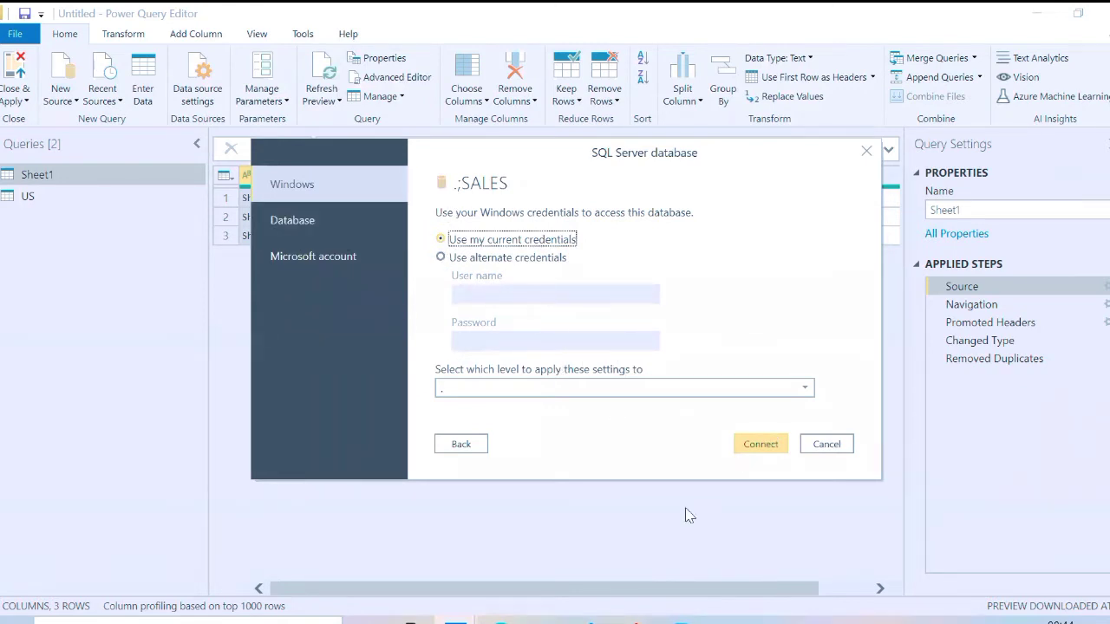
pyautogui.click(760, 451)
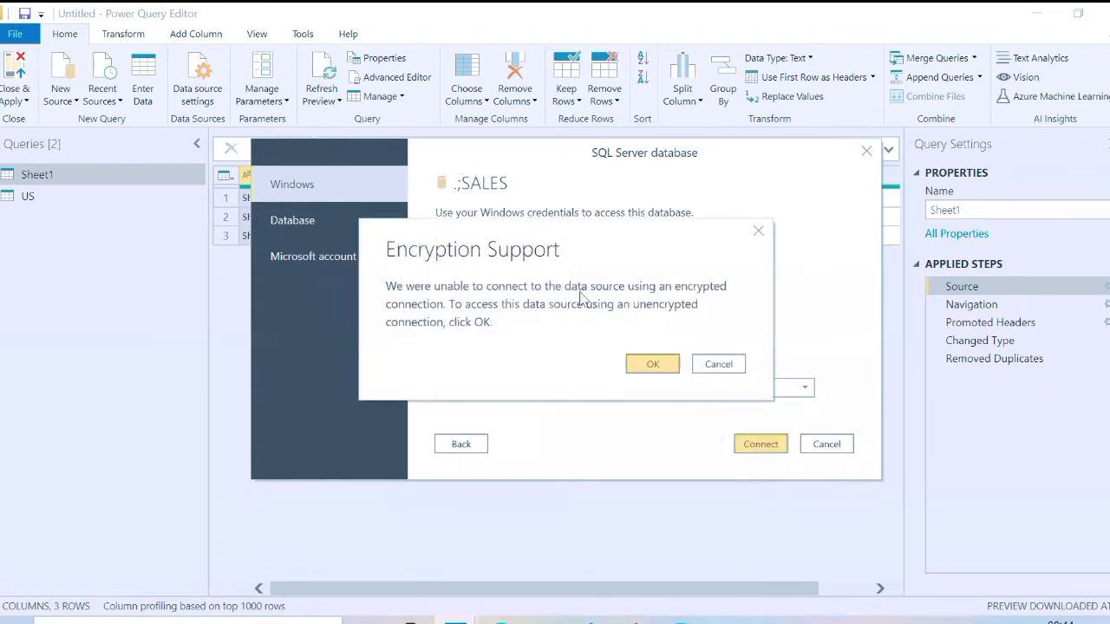
pyautogui.click(652, 365)
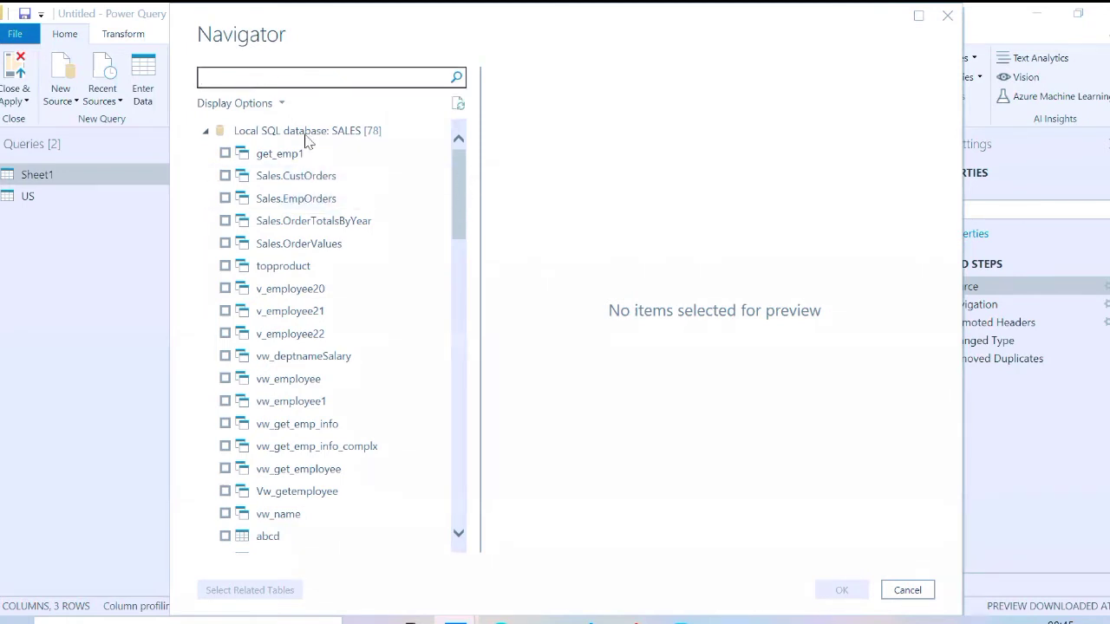
# Step: Import the DEPT and employee tables from the SALES database as new queries
pyautogui.moveTo(460, 166); pyautogui.dragTo(476, 293)
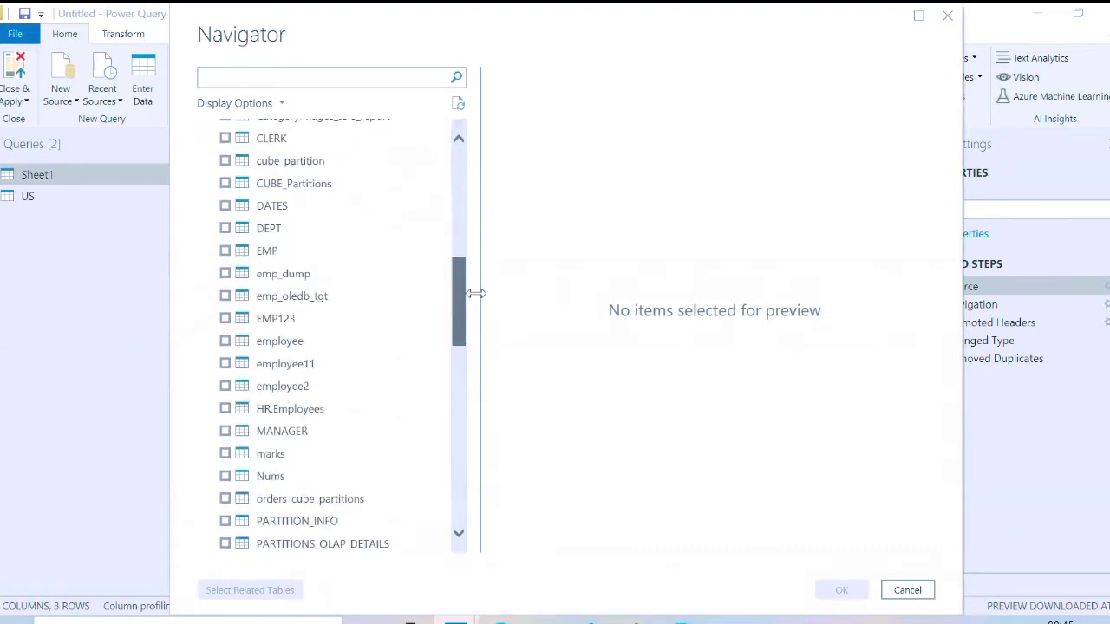
pyautogui.click(225, 228)
pyautogui.click(225, 341)
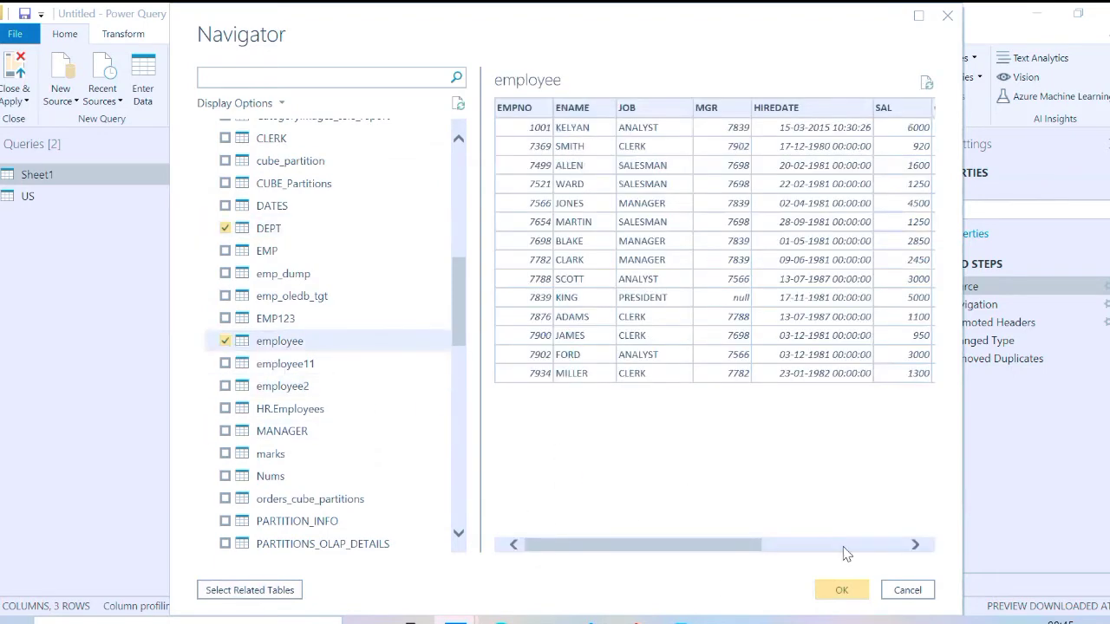
pyautogui.click(857, 590)
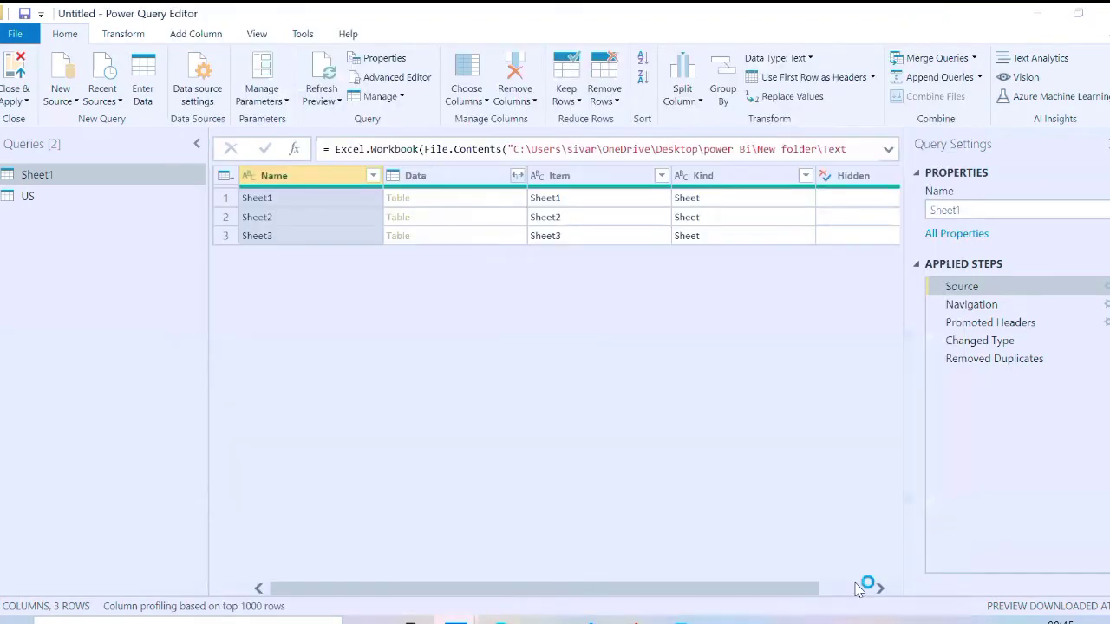
# Step: Review the data sources in the current file and the global permissions, and close the settings without changes
pyautogui.click(204, 90)
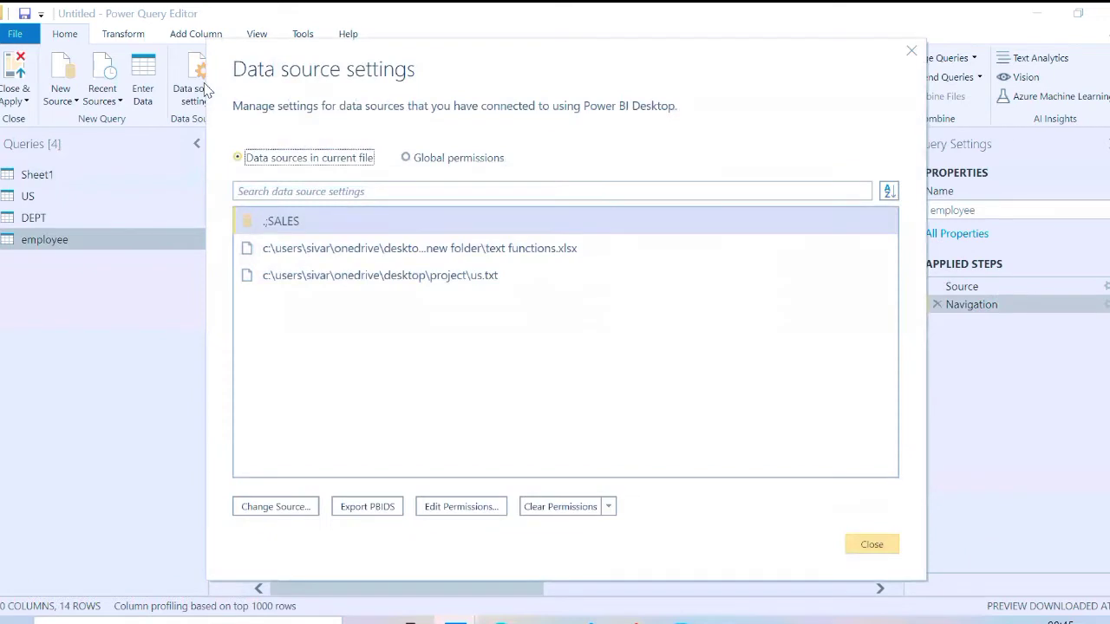
pyautogui.click(425, 158)
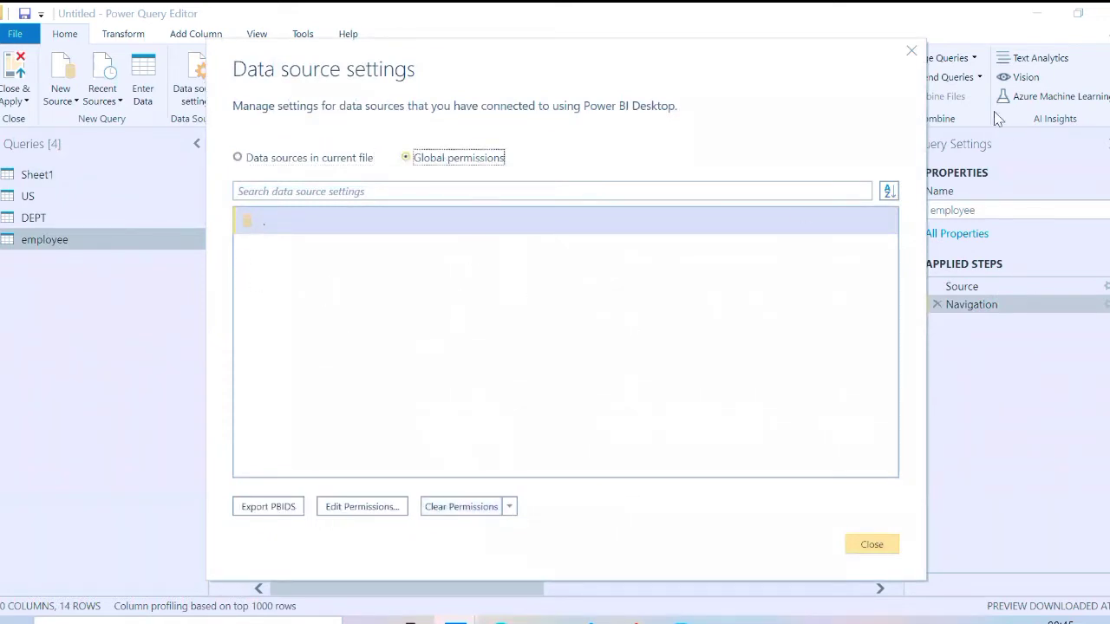
pyautogui.click(912, 52)
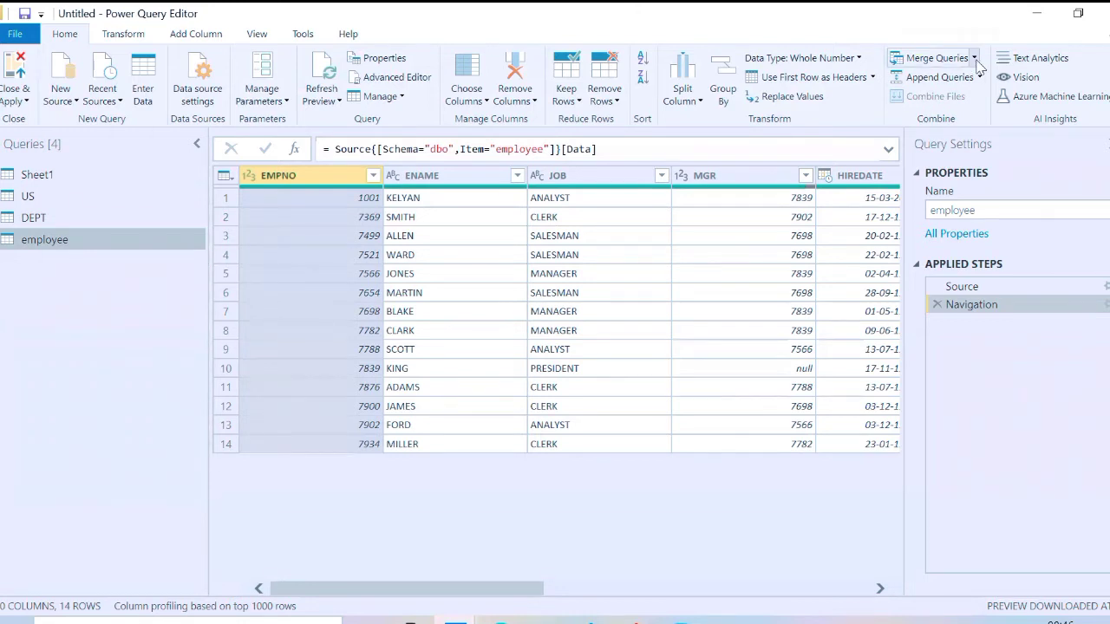
# Step: Start Merge Queries for the employee query, keeping the merge in the existing query
pyautogui.click(977, 61)
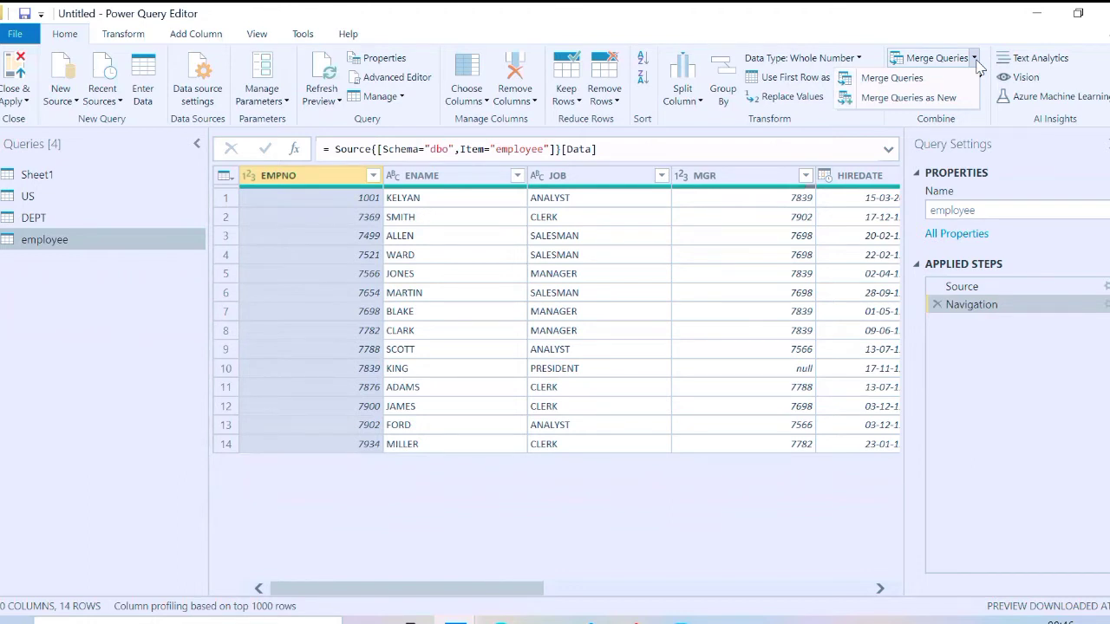
pyautogui.click(912, 79)
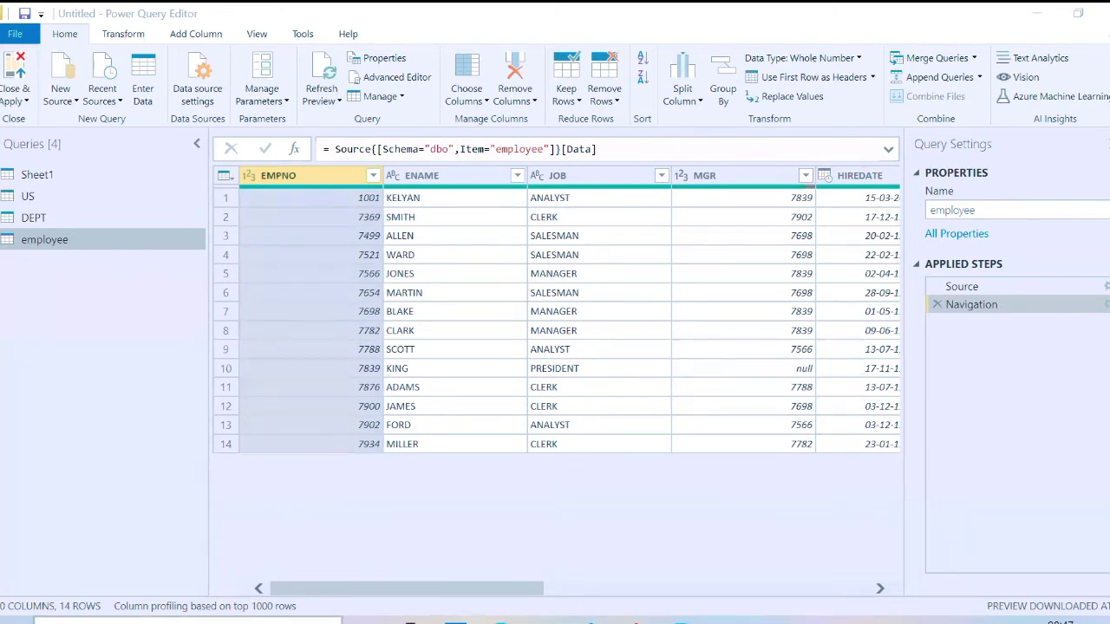
# Step: Switch to a blank Notepad document and enter the heading "SQL JION"
pyautogui.press('super')
pyautogui.write('N')
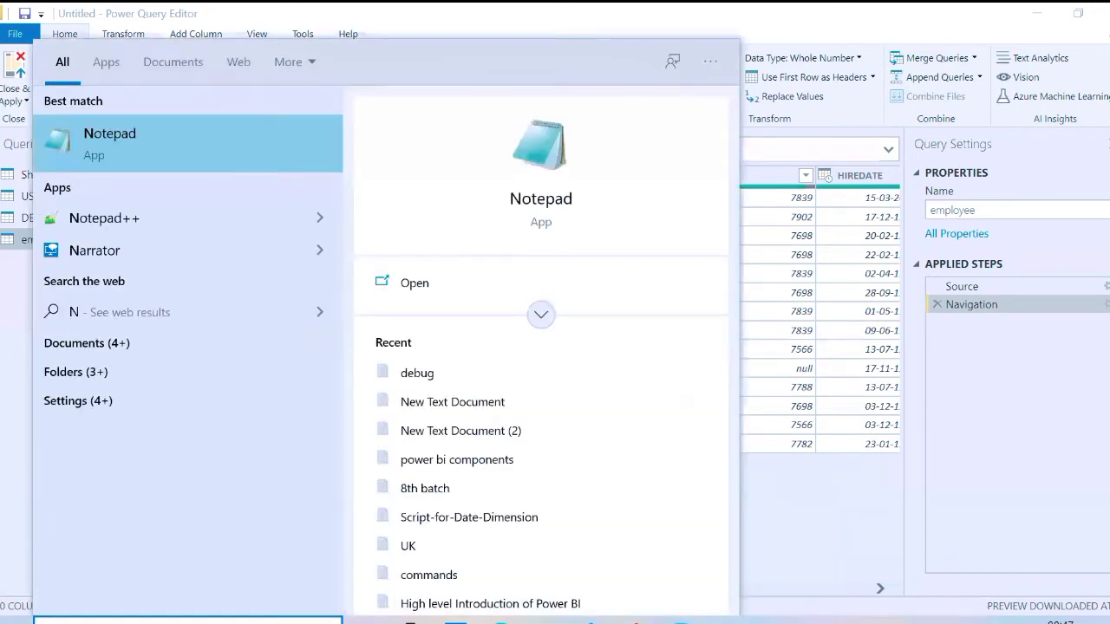
pyautogui.click(101, 132)
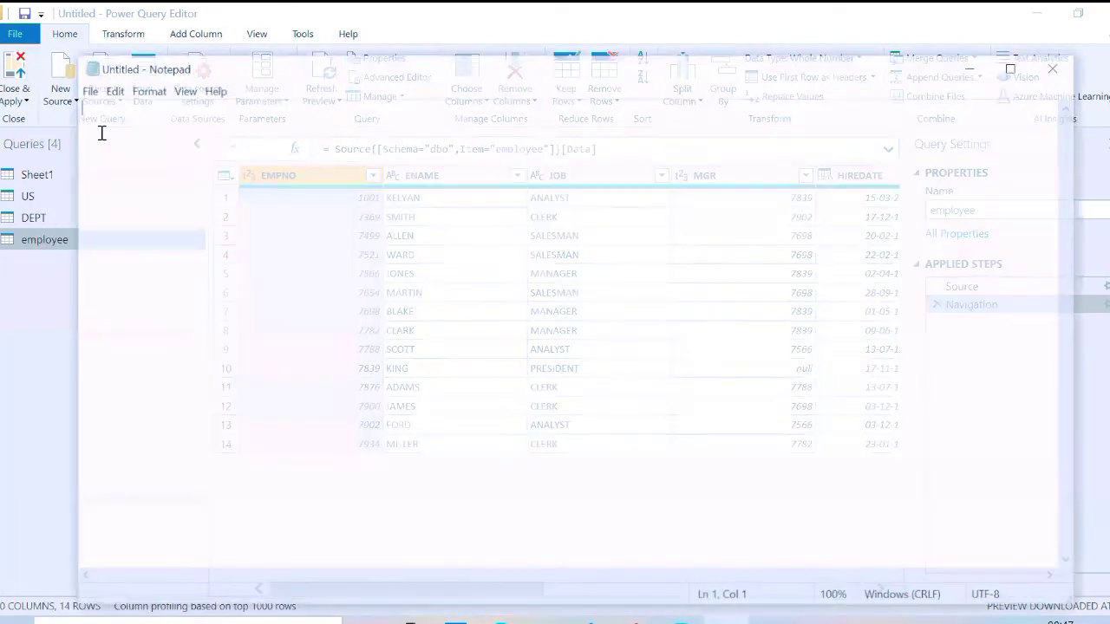
pyautogui.write(':')
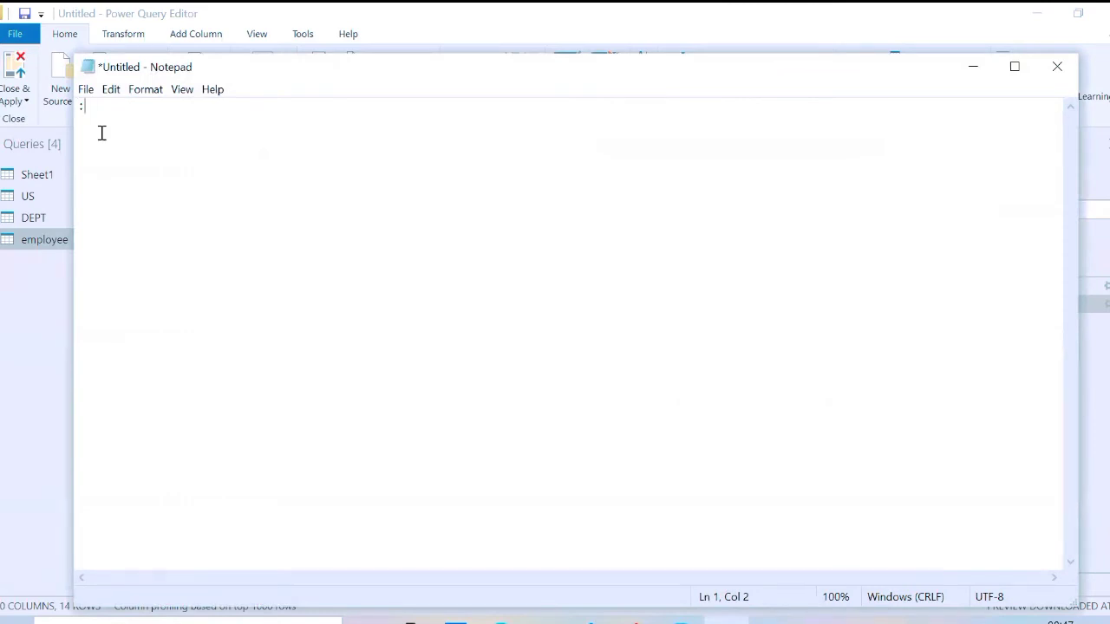
pyautogui.press('BackSpace')
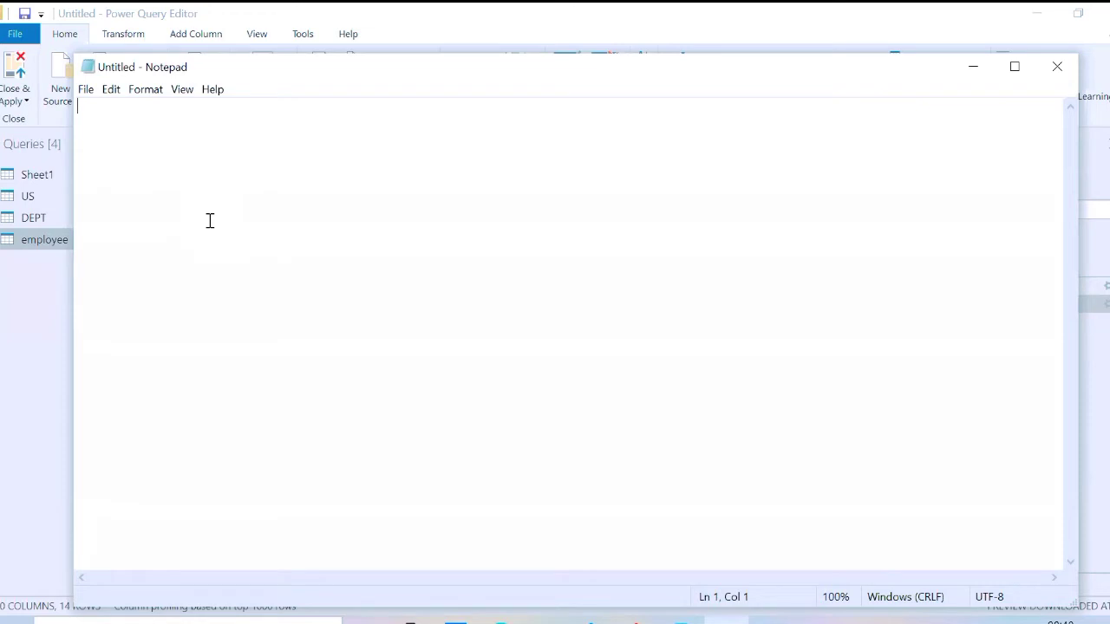
pyautogui.write('SQL  JI')
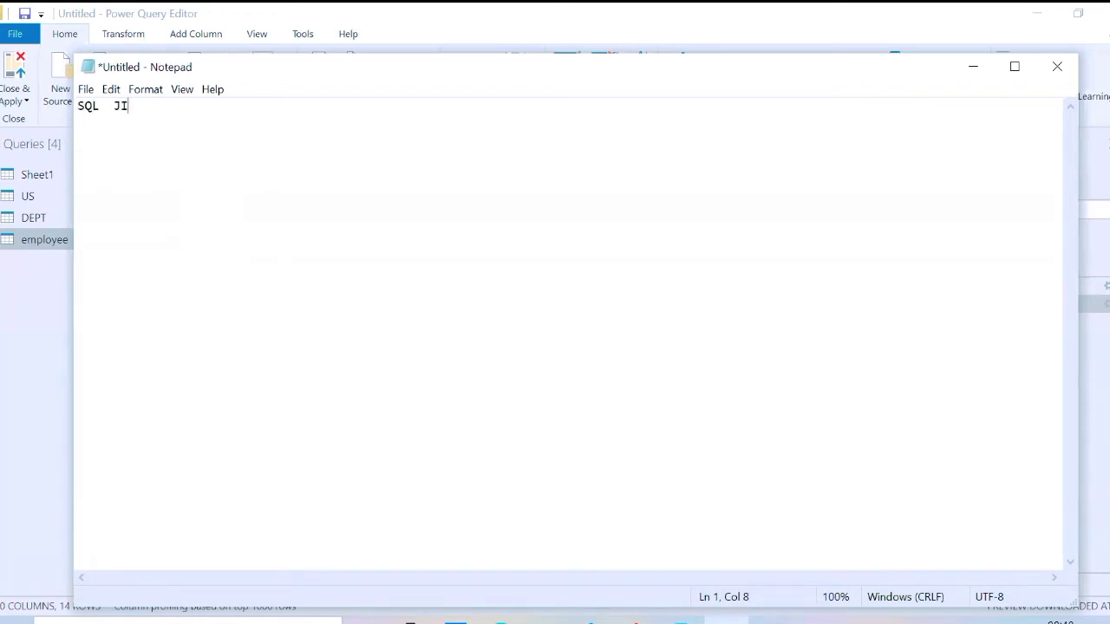
pyautogui.write('ON')
pyautogui.press('Return')
# Step: List LEFT JOIN, RIGHT JOIN, INNER JOIN and FULL OUTER JOIN on separate lines under the SQL heading
pyautogui.write('LEFT JOIN')
pyautogui.press('Return')
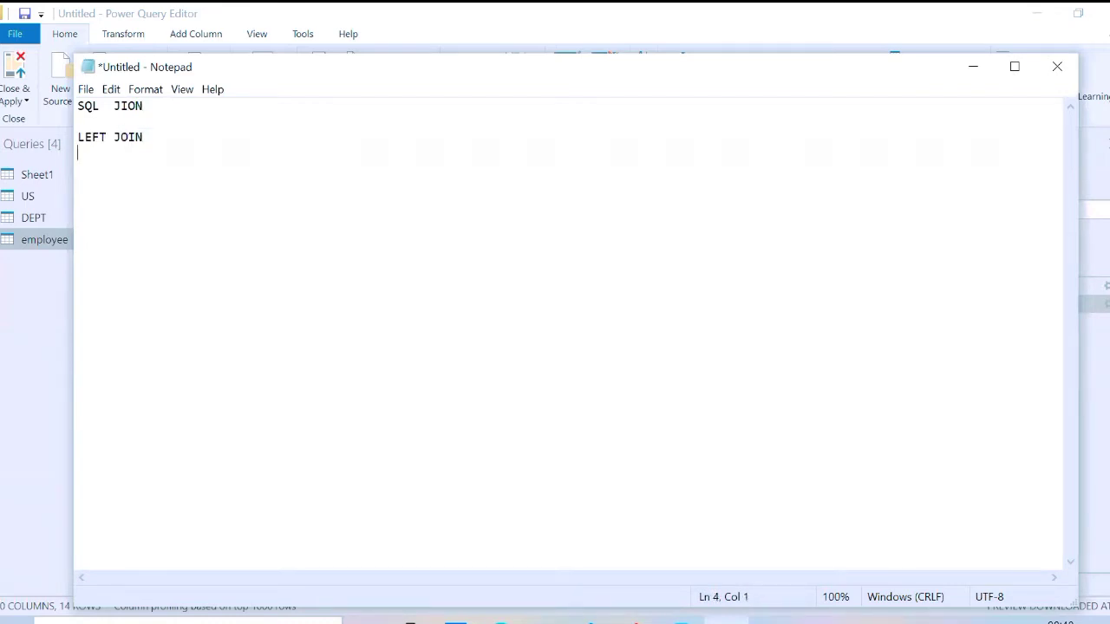
pyautogui.write('RIGHT JOIN')
pyautogui.press('Return')
pyautogui.write('I')
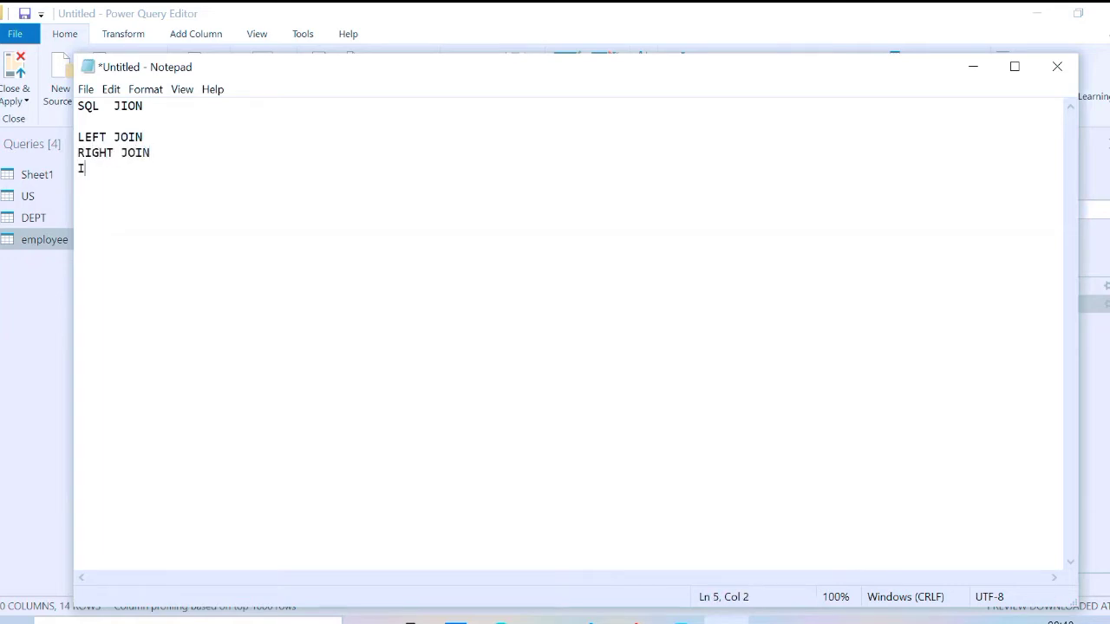
pyautogui.write('NNER  JOIN')
pyautogui.press('Return')
pyautogui.write('FU')
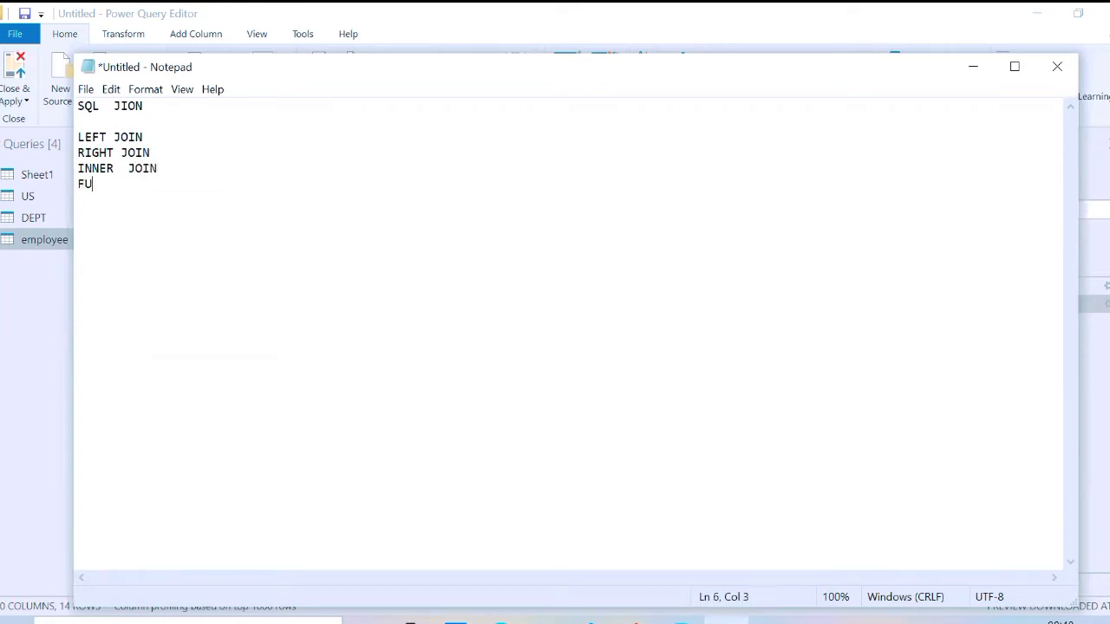
pyautogui.write('LL OUTER JOIN')
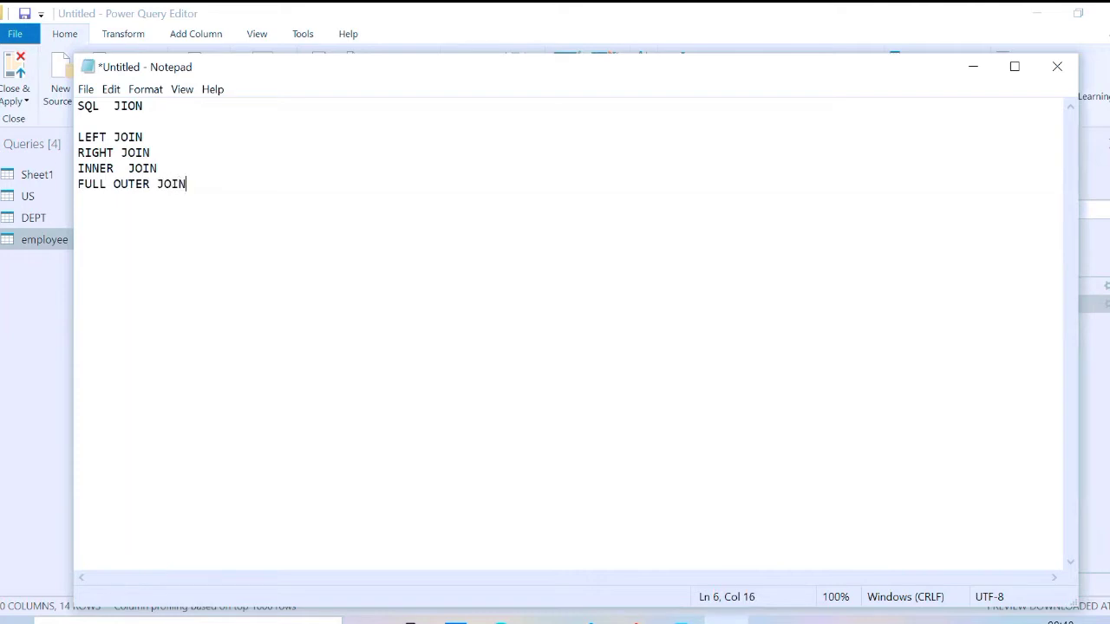
# Step: Add the heading "POWER BI" below the join list, separated by blank lines
pyautogui.press('Return')
pyautogui.press('Return')
pyautogui.press('Return')
pyautogui.write('POWWER')
pyautogui.press('BackSpace')
pyautogui.press('BackSpace')
pyautogui.press('BackSpace')
pyautogui.write('ER BI')
# Step: Copy the four SQL join names and paste them below the "POWER BI" heading, leaving one blank line between
pyautogui.moveTo(186, 184); pyautogui.dragTo(74, 136)
pyautogui.hotkey('ctrl', 'c')
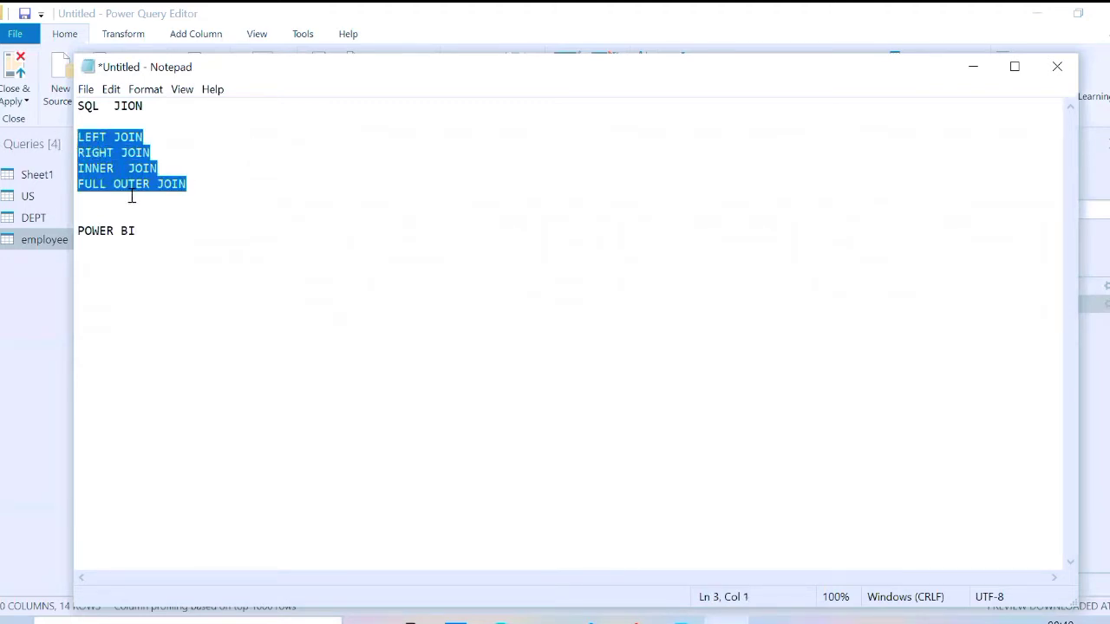
pyautogui.click(145, 231)
pyautogui.press('Return')
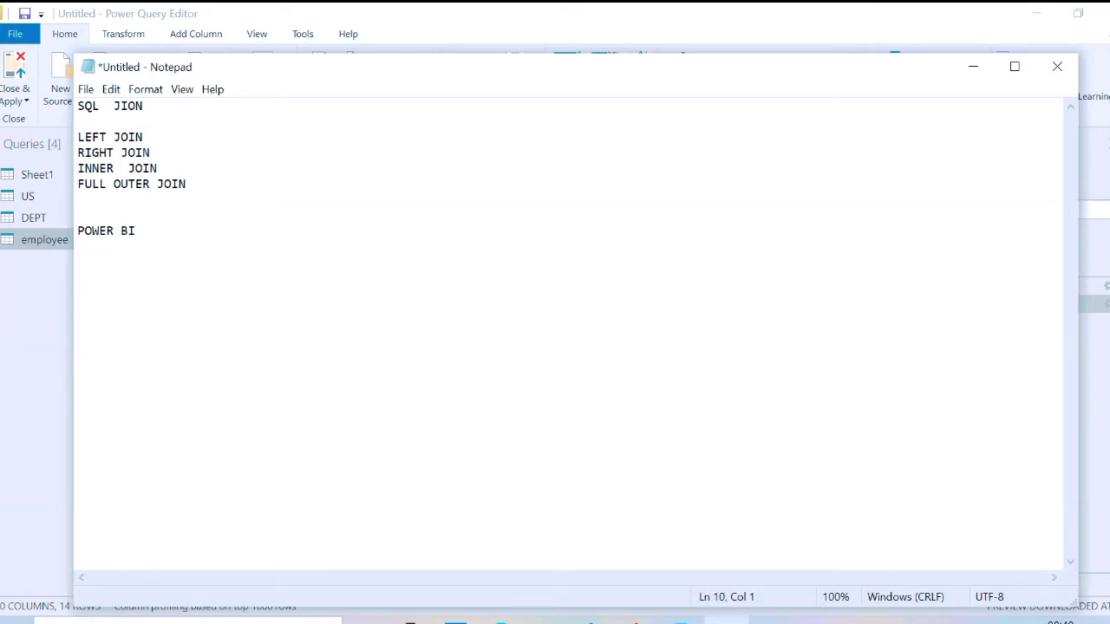
pyautogui.press('Return')
pyautogui.hotkey('ctrl', 'v')
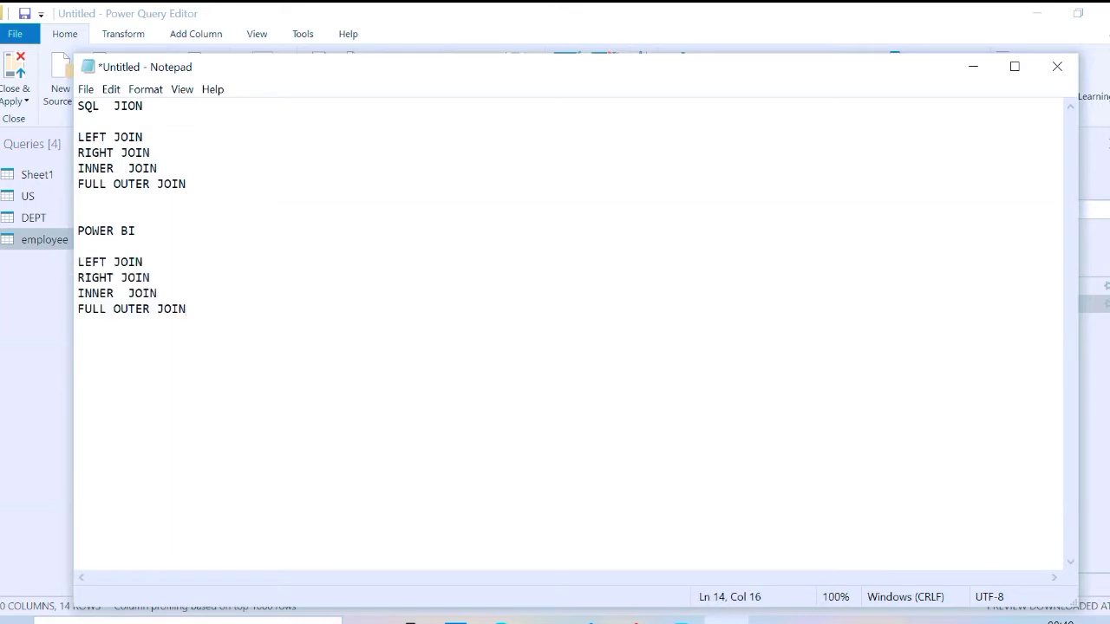
# Step: Add LEFT ANTI and RIGHT ANTI on separate lines at the end of the POWER BI list
pyautogui.press('Return')
pyautogui.write('LEFT ANTI RIGH')
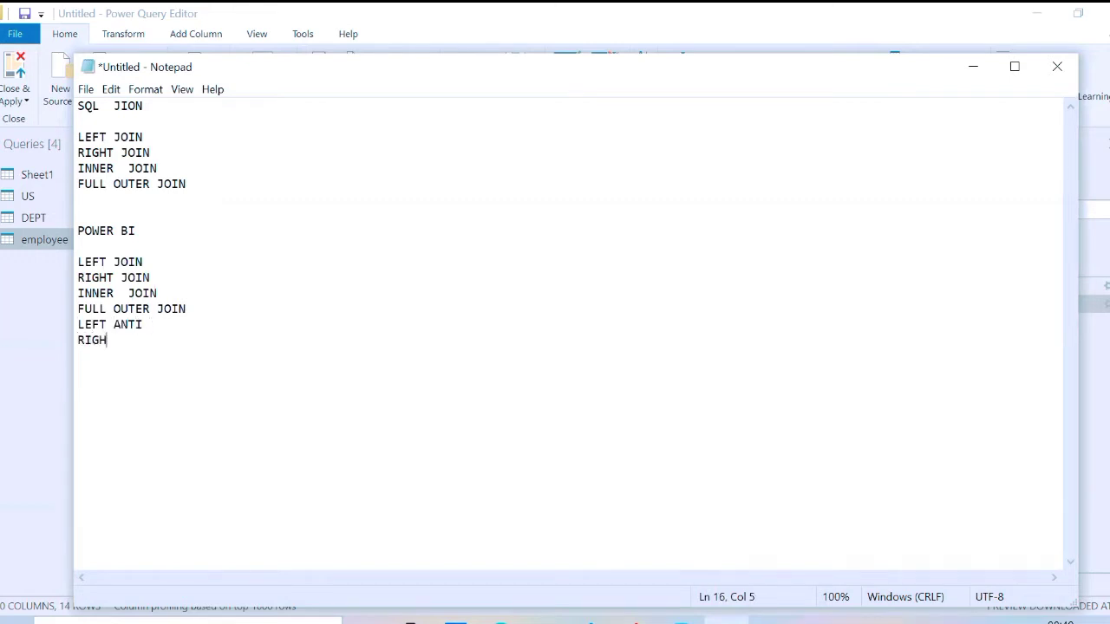
pyautogui.write('T ANTI')
# Step: Open Paint and draw an ellipse of about 153 × 177 px near the canvas's upper-left corner
pyautogui.click(303, 620)
pyautogui.write('PAINT')
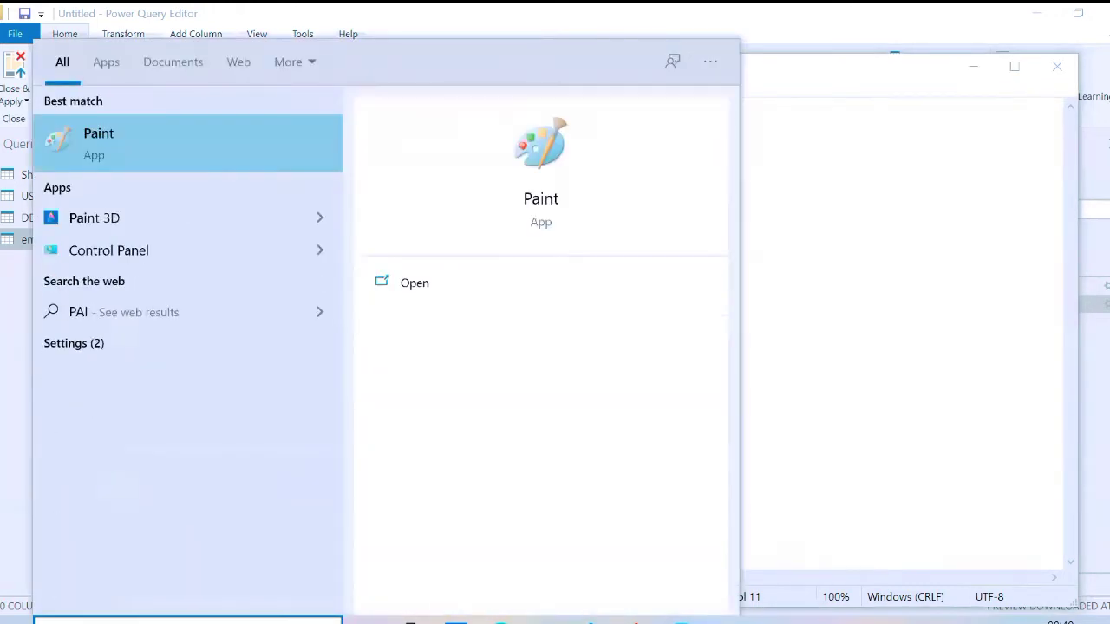
pyautogui.click(176, 163)
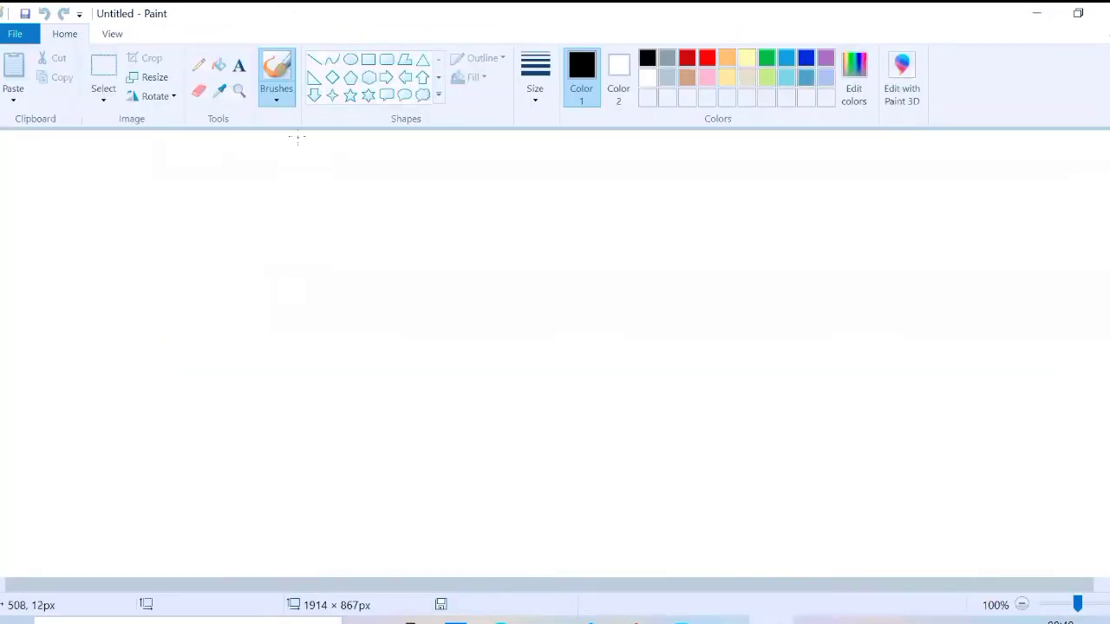
pyautogui.click(350, 60)
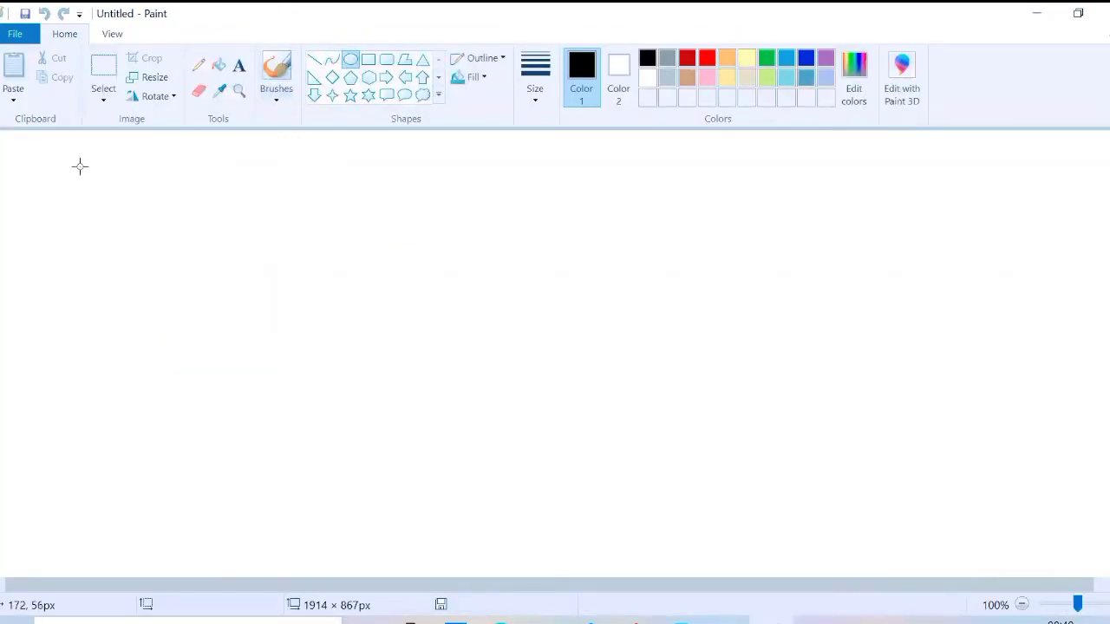
pyautogui.moveTo(72, 165)
pyautogui.mouseDown()
pyautogui.moveTo(165, 255)
pyautogui.moveTo(164, 274)
pyautogui.mouseUp()
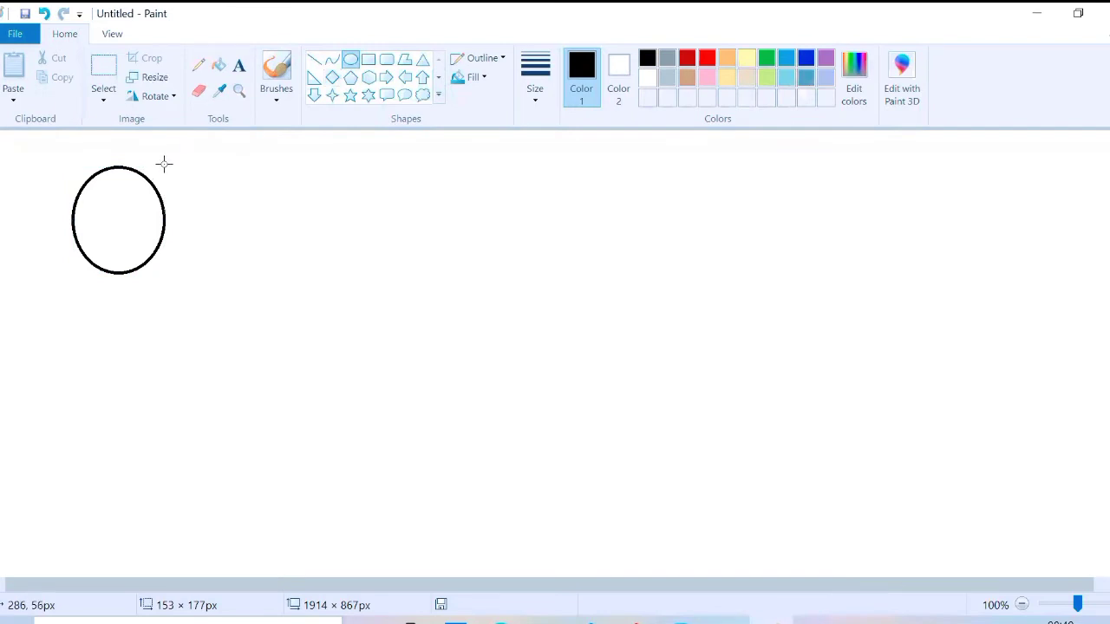
# Step: Draw a second, slightly larger ellipse to the right of the first and resize its sides so the two overlap
pyautogui.moveTo(164, 165); pyautogui.dragTo(260, 283)
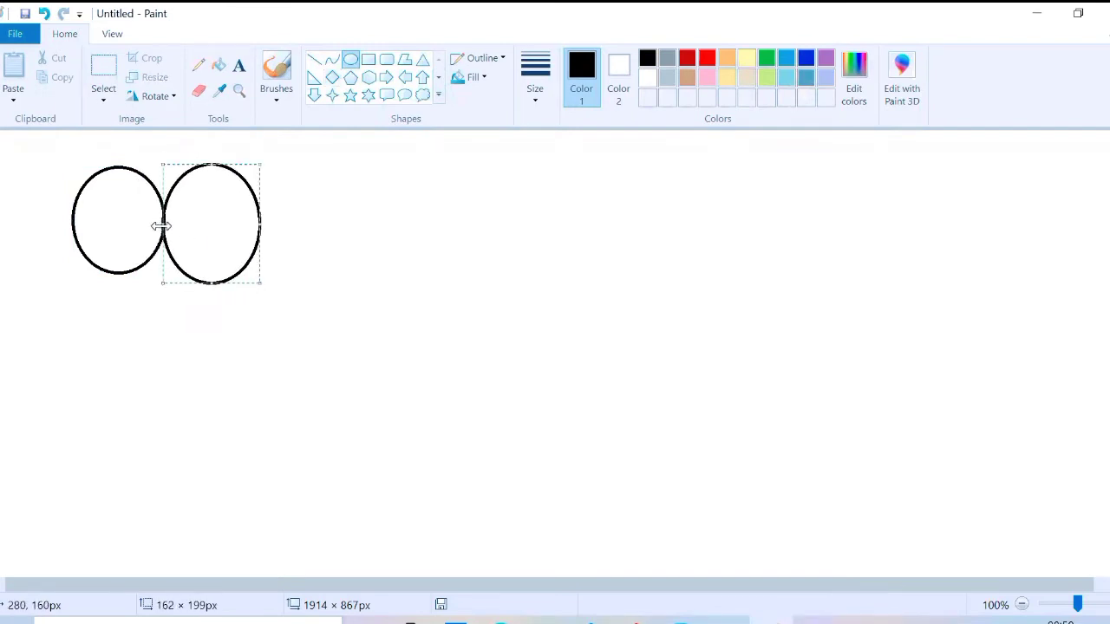
pyautogui.moveTo(161, 226); pyautogui.dragTo(129, 233)
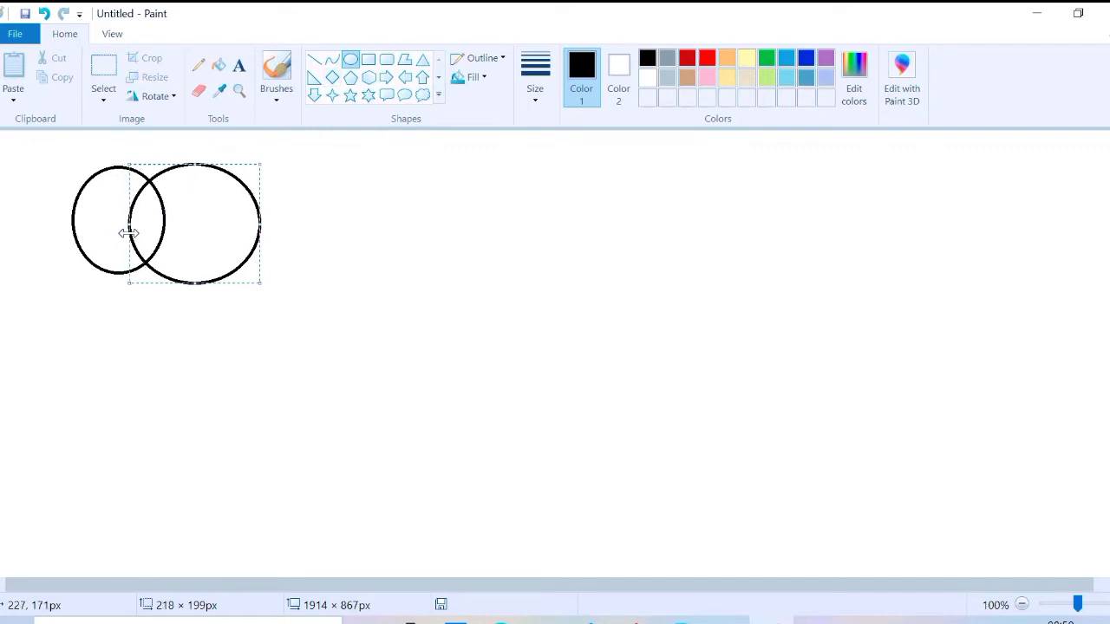
pyautogui.moveTo(259, 224); pyautogui.dragTo(235, 225)
pyautogui.click(297, 223)
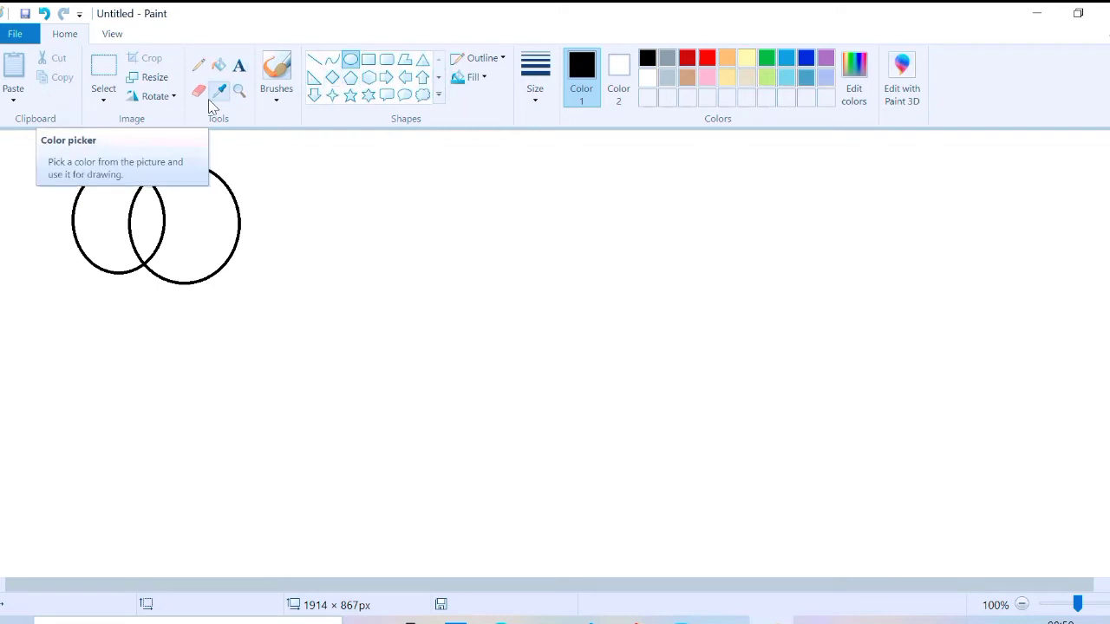
# Step: Label the left ellipse "TABLE a" and the right ellipse "TABLE B" with text beside their upper edges
pyautogui.click(240, 65)
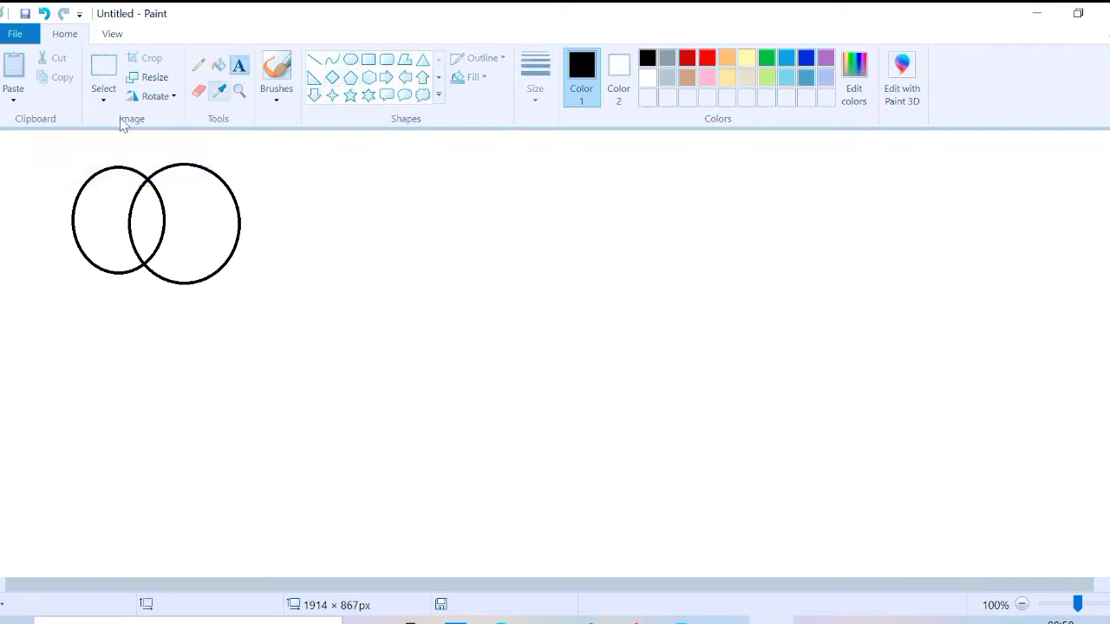
pyautogui.moveTo(49, 163); pyautogui.dragTo(347, 183)
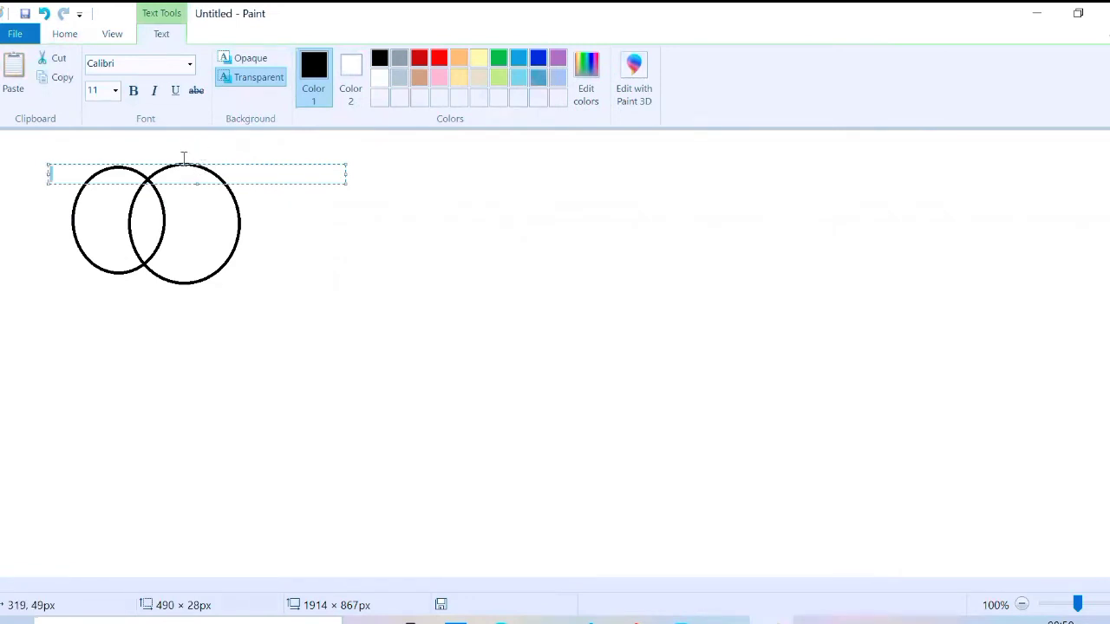
pyautogui.write('TABLE a')
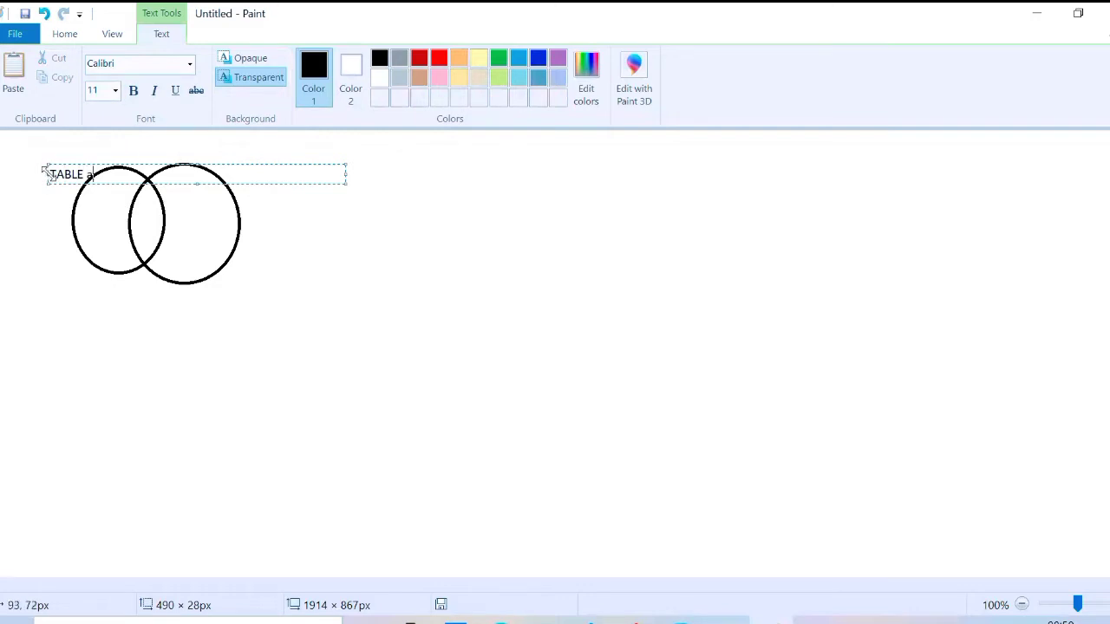
pyautogui.moveTo(47, 171); pyautogui.dragTo(38, 174)
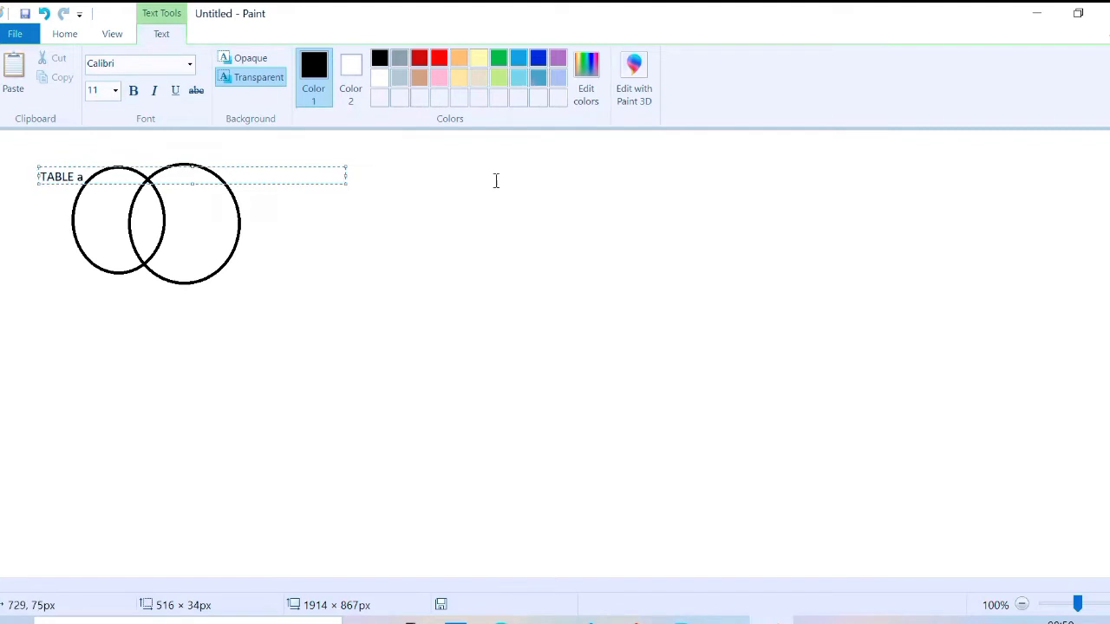
pyautogui.click(494, 182)
pyautogui.moveTo(229, 165); pyautogui.dragTo(407, 219)
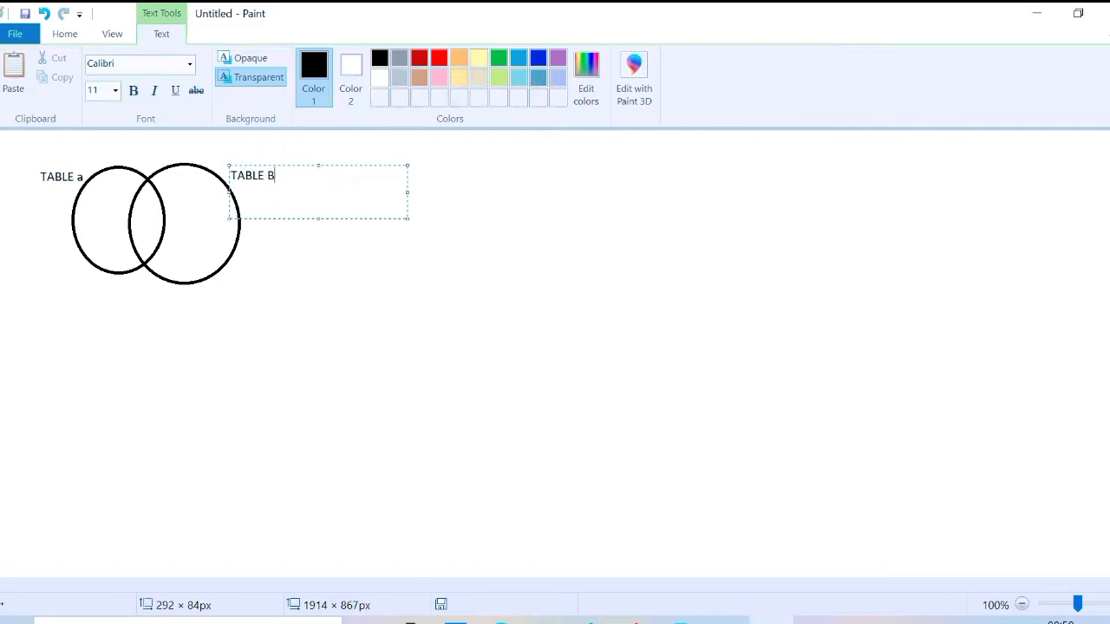
pyautogui.click(359, 335)
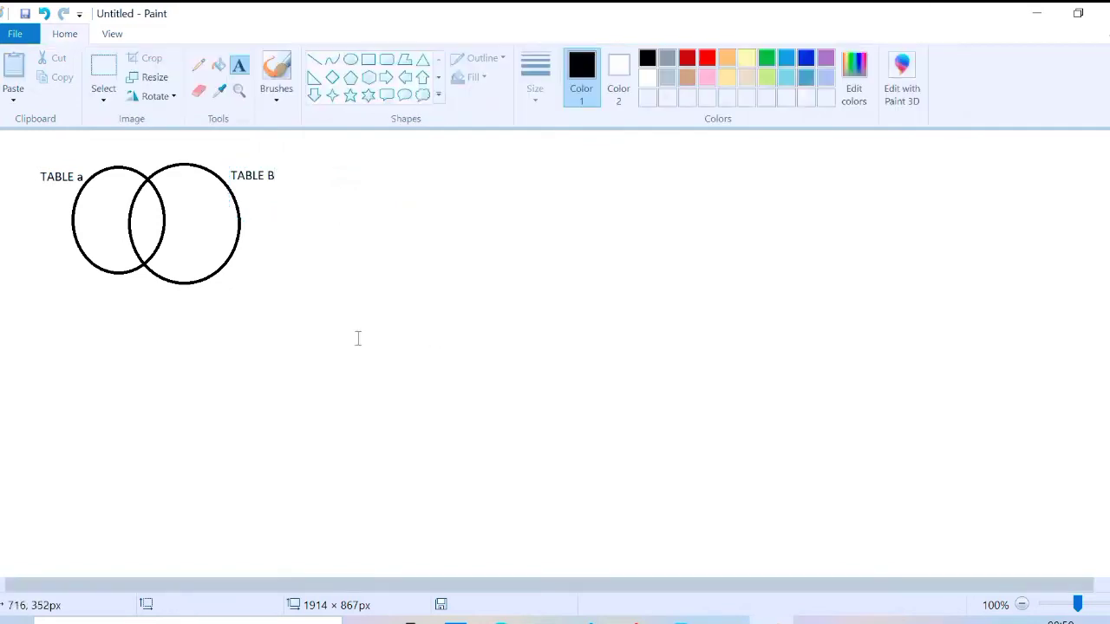
pyautogui.click(690, 389)
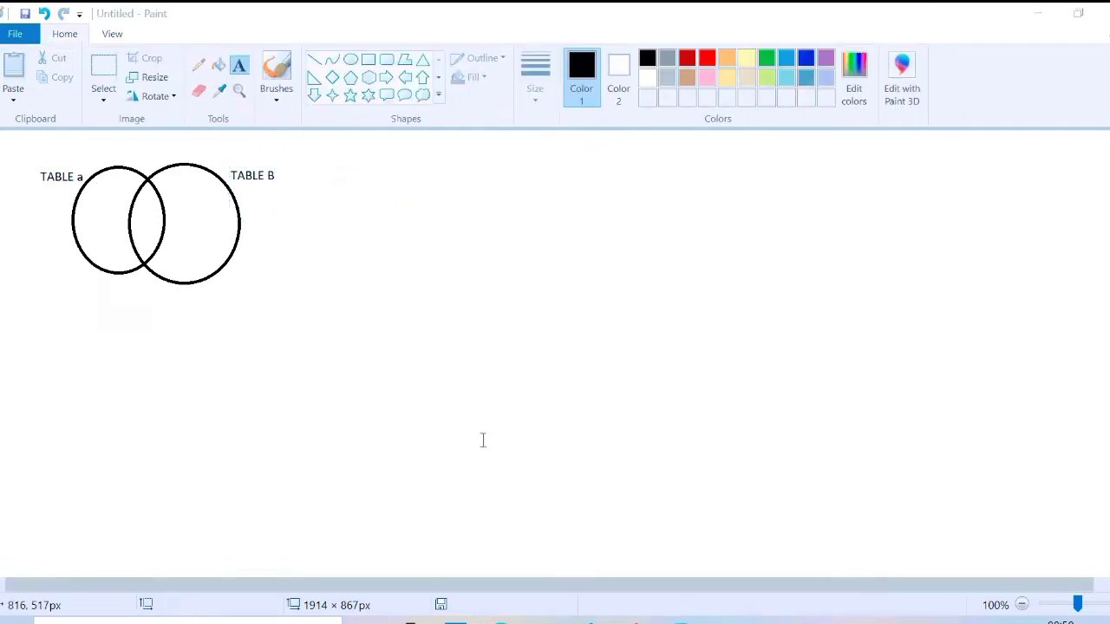
pyautogui.click(483, 441)
pyautogui.moveTo(390, 293); pyautogui.dragTo(132, 103)
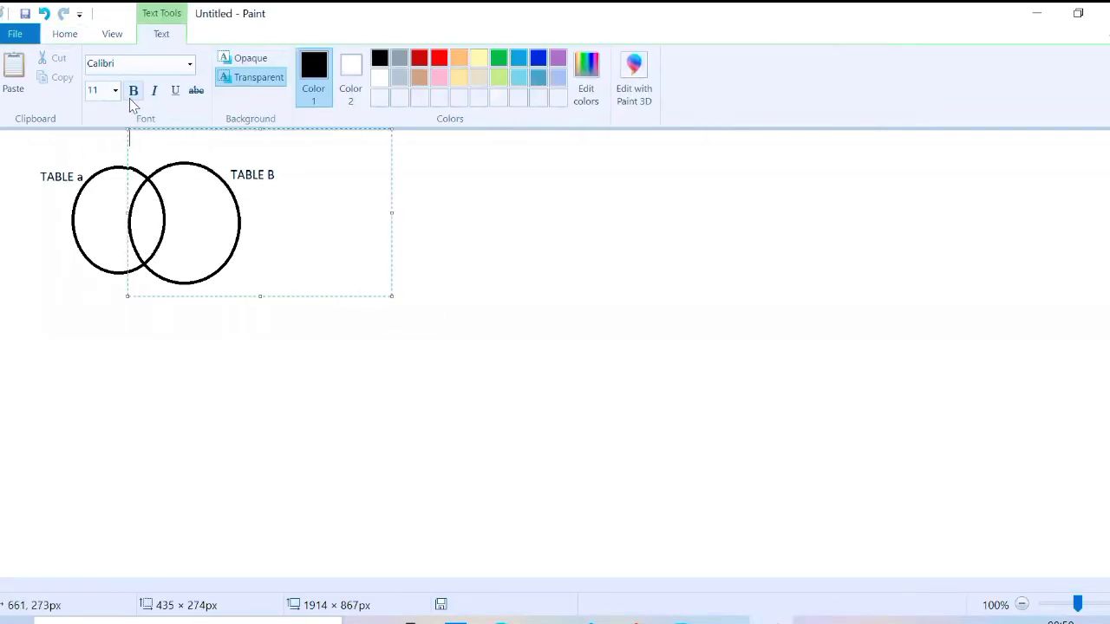
pyautogui.click(437, 209)
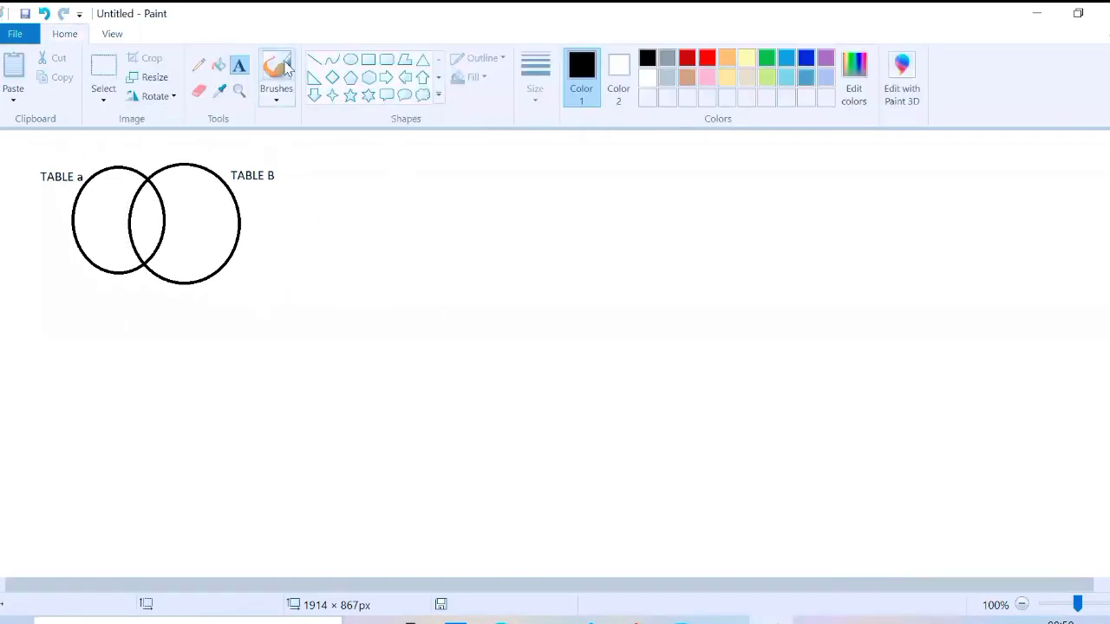
# Step: Hatch the whole TABLE a ellipse, including the overlap, with seven roughly horizontal straight lines to illustrate a left join
pyautogui.click(314, 59)
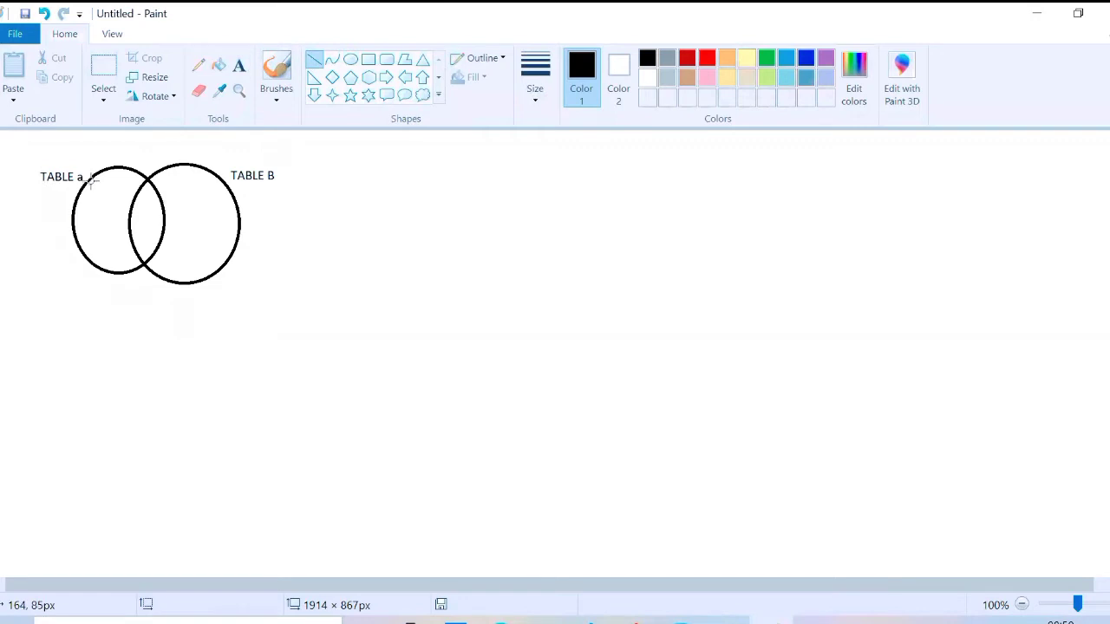
pyautogui.moveTo(93, 179); pyautogui.dragTo(152, 182)
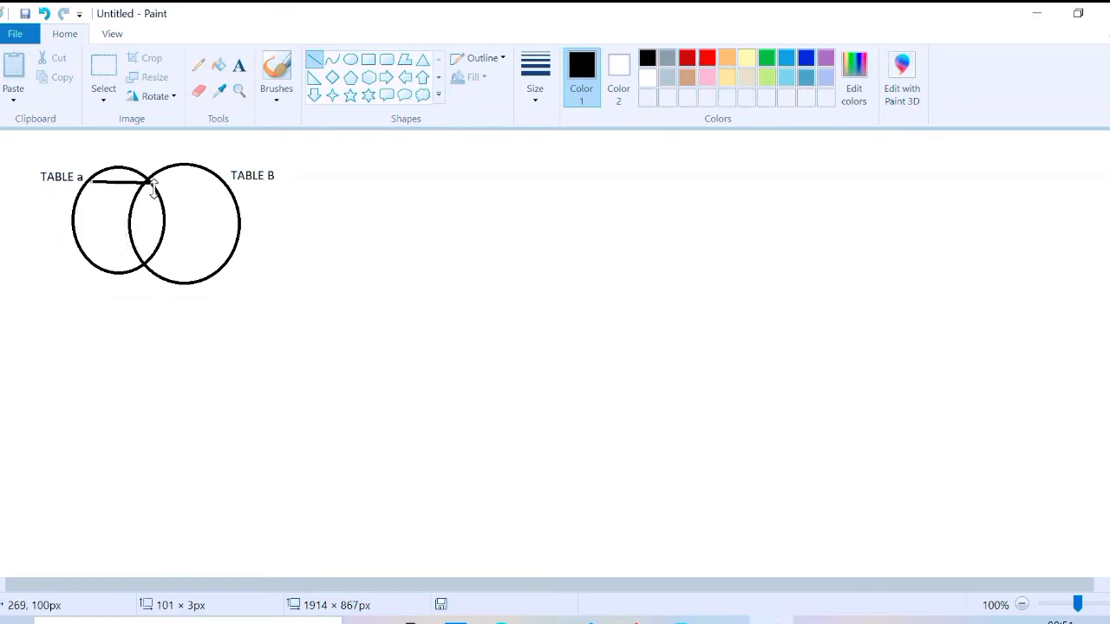
pyautogui.click(316, 203)
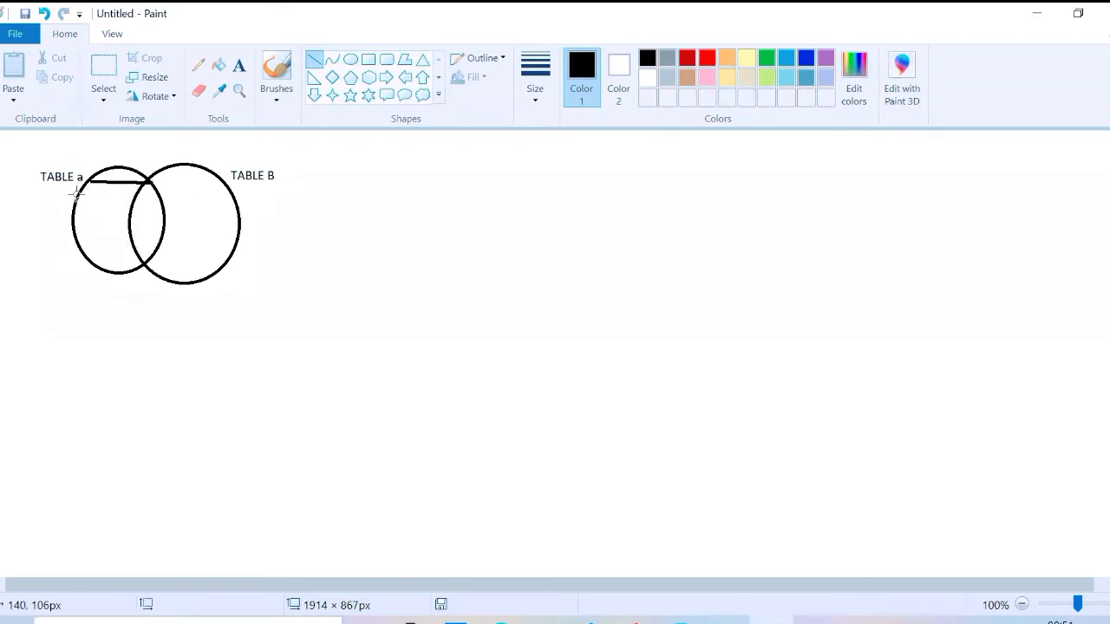
pyautogui.moveTo(76, 194); pyautogui.dragTo(157, 194)
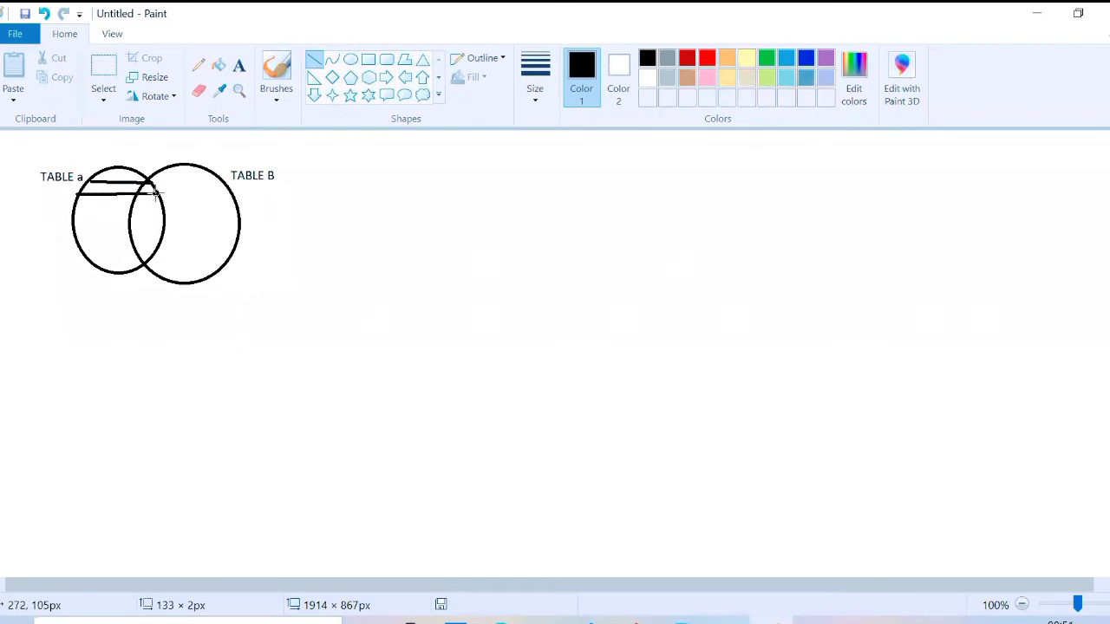
pyautogui.click(64, 229)
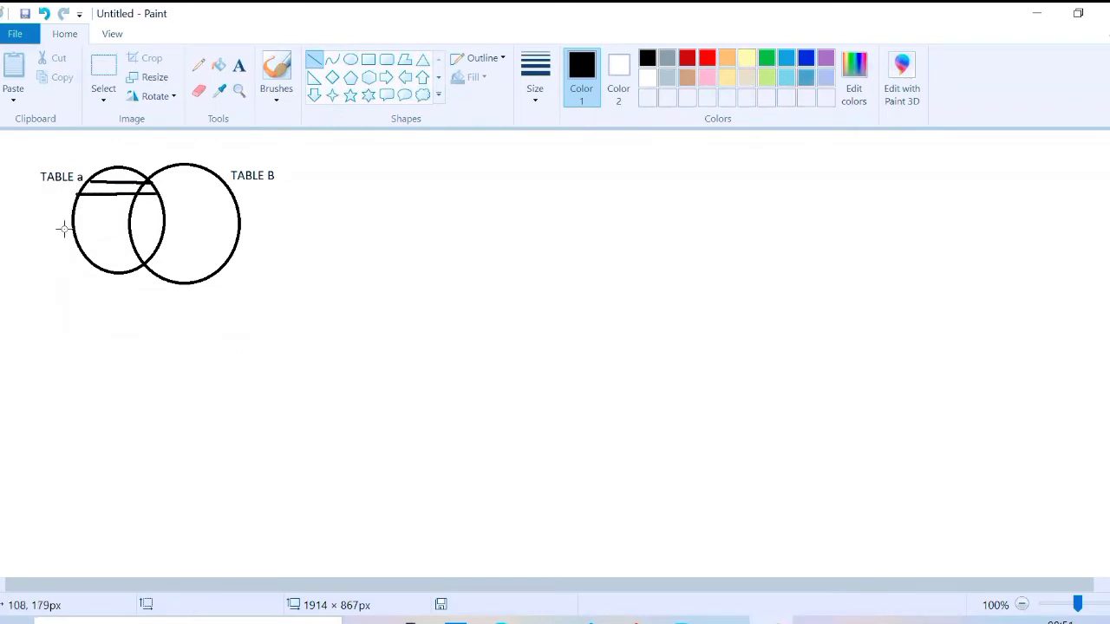
pyautogui.moveTo(73, 209); pyautogui.dragTo(163, 209)
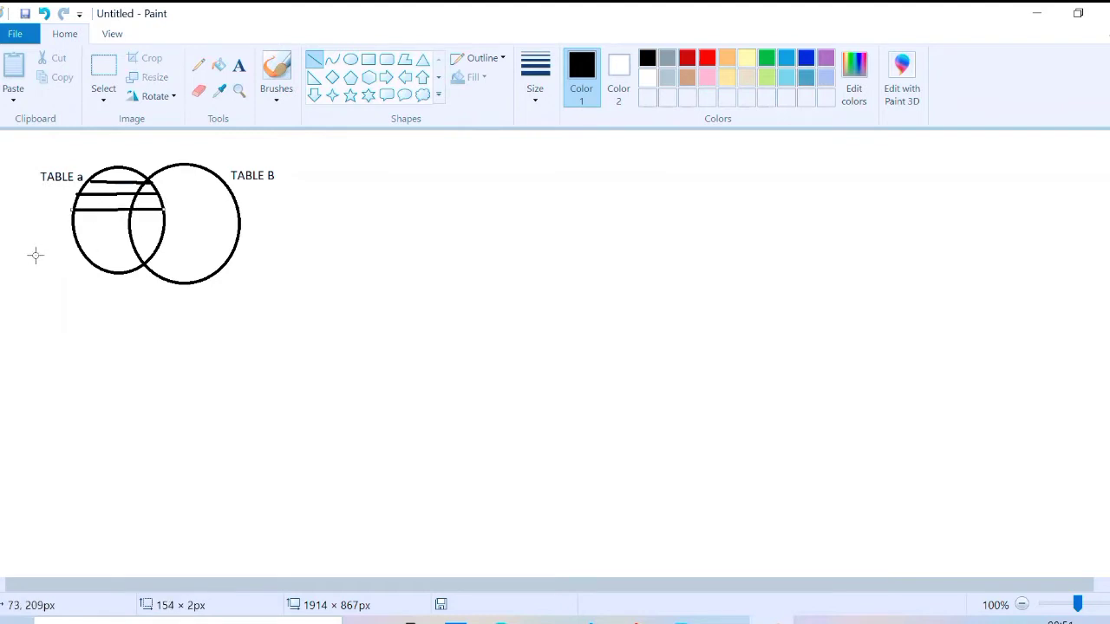
pyautogui.click(60, 229)
pyautogui.moveTo(72, 220); pyautogui.dragTo(165, 220)
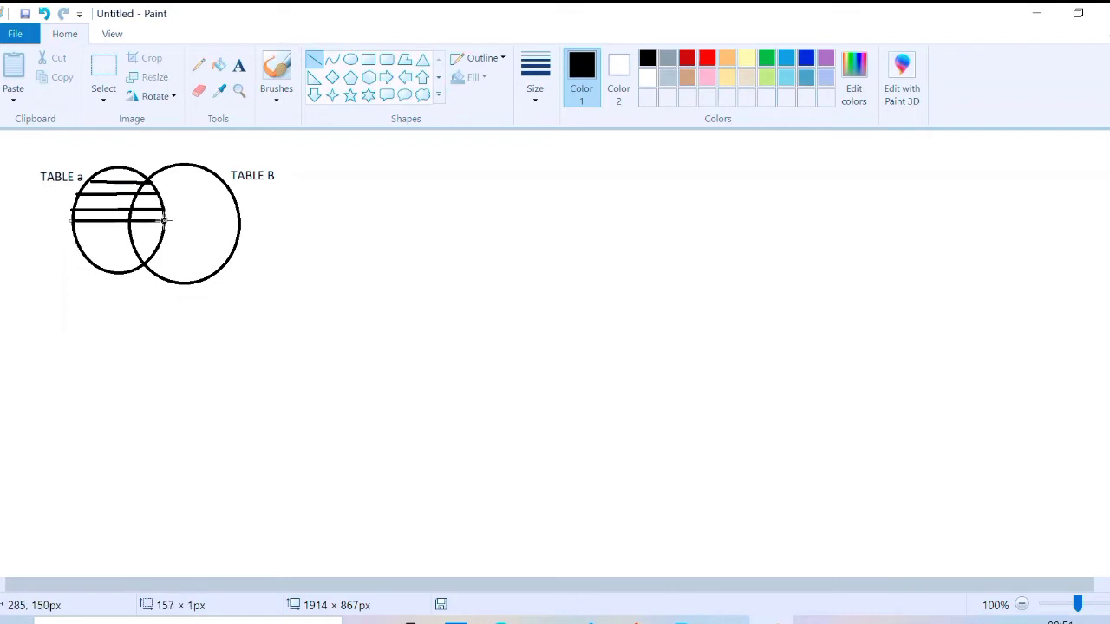
pyautogui.click(24, 311)
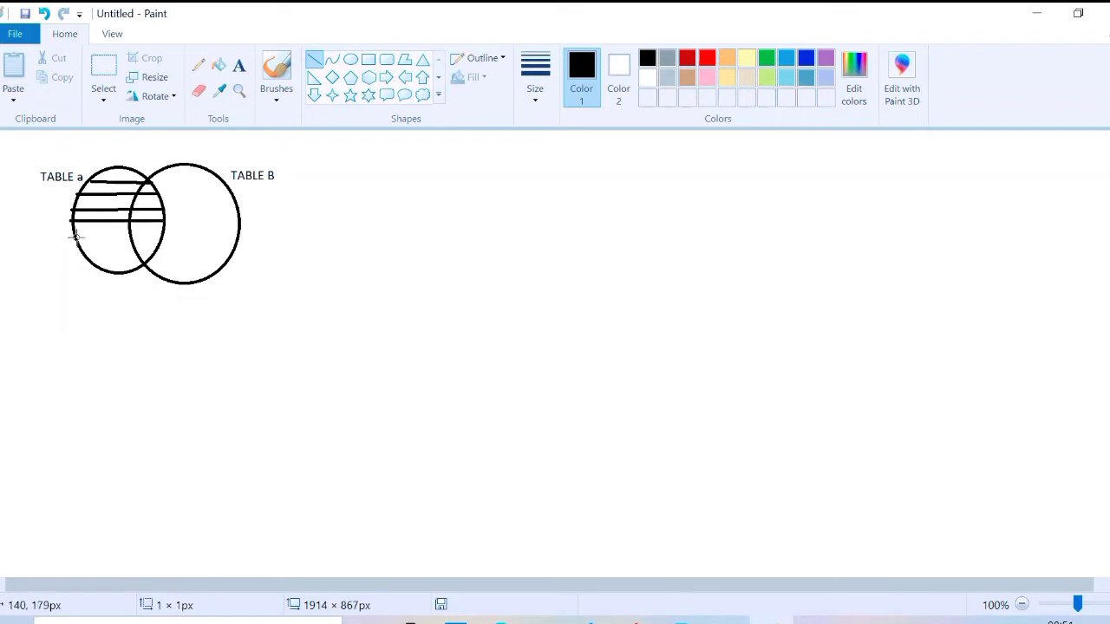
pyautogui.moveTo(75, 236); pyautogui.dragTo(161, 235)
pyautogui.click(25, 285)
pyautogui.moveTo(84, 251)
pyautogui.mouseDown()
pyautogui.moveTo(149, 249)
pyautogui.moveTo(103, 261)
pyautogui.moveTo(152, 261)
pyautogui.mouseUp()
pyautogui.click(124, 314)
pyautogui.click(391, 307)
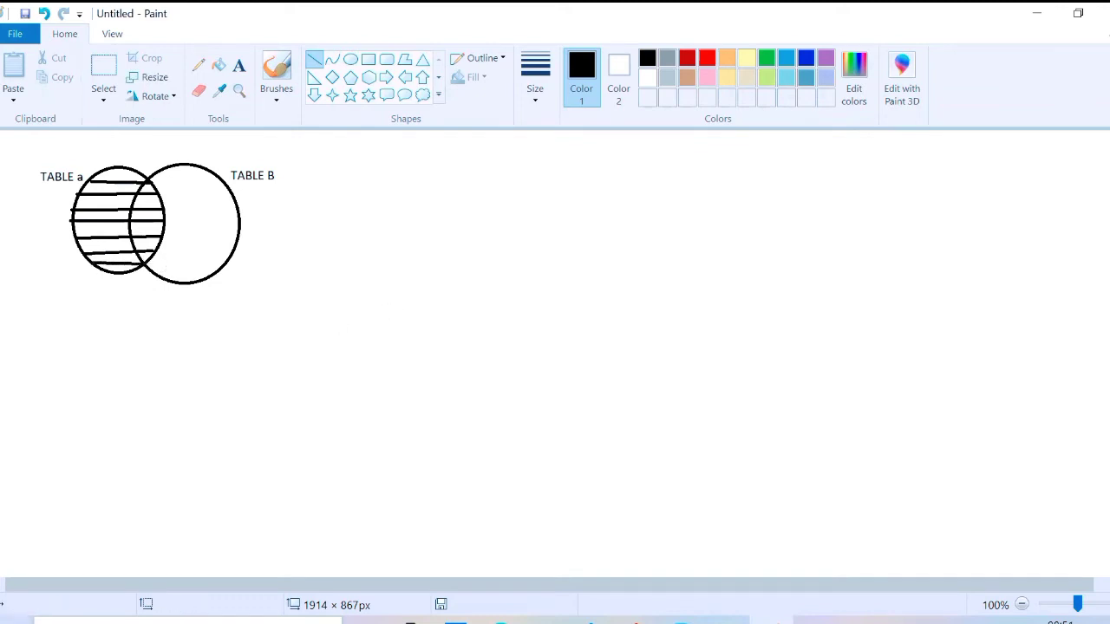
# Step: Open Microsoft Excel 2010 with a blank workbook and dismiss the Office Activation Wizard
pyautogui.click(156, 621)
pyautogui.write('EXCC')
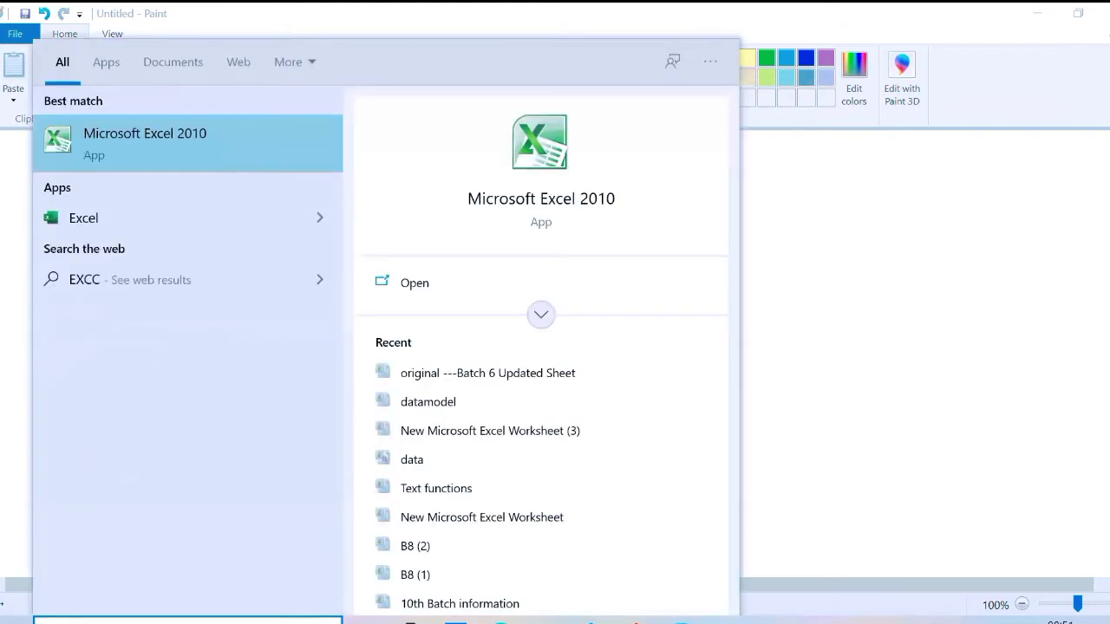
pyautogui.click(201, 153)
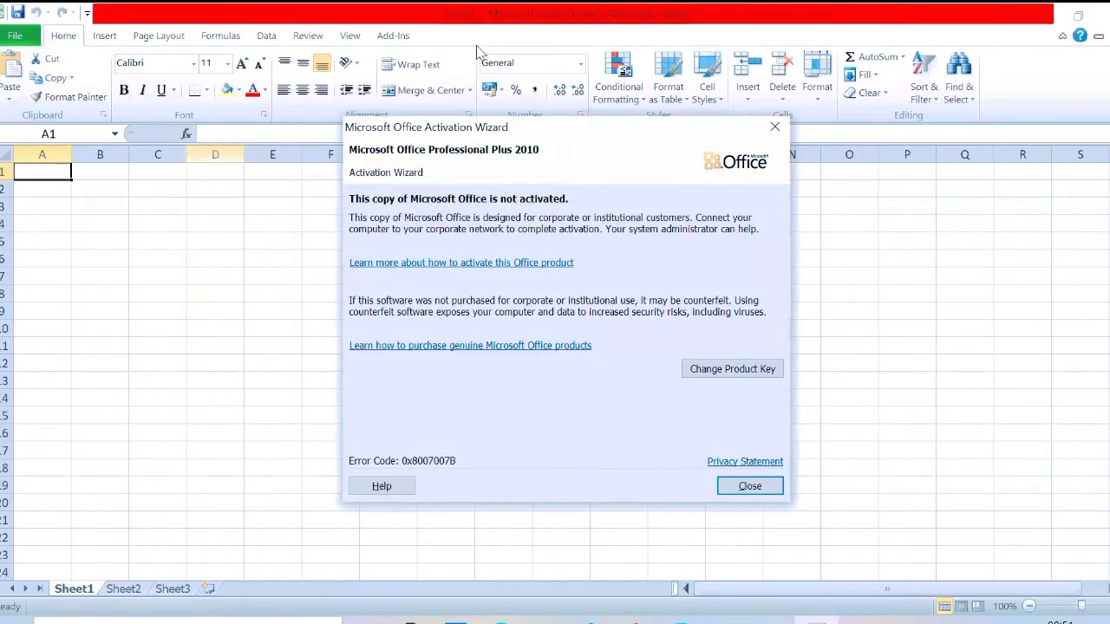
pyautogui.click(776, 127)
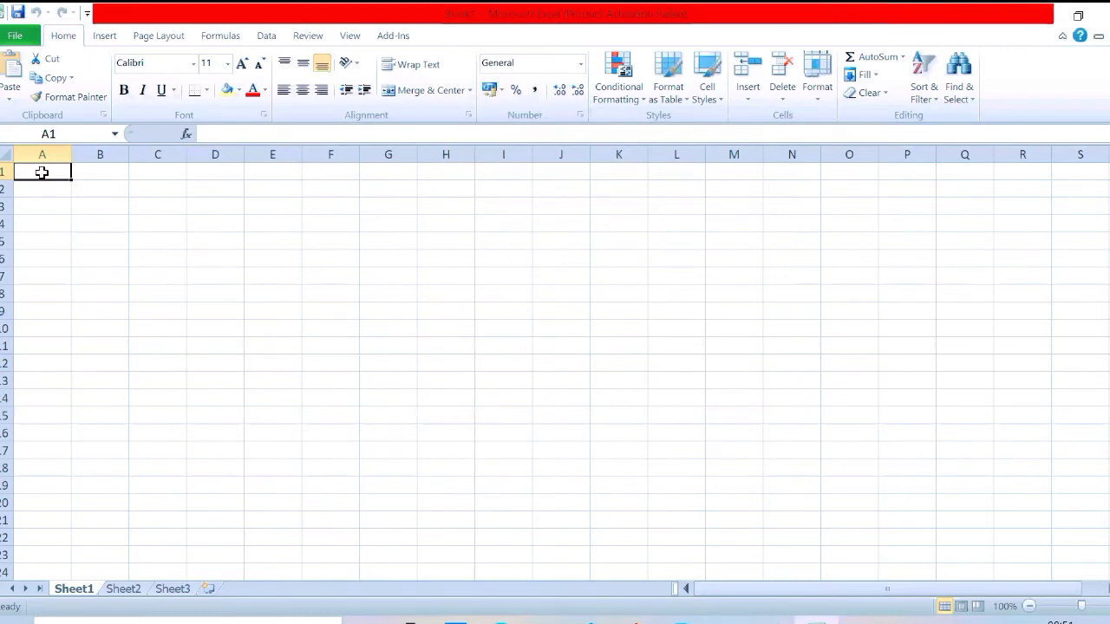
# Step: Enter the header "STUDENT ID" in cell A1 and widen column A to fit it
pyautogui.write('I')
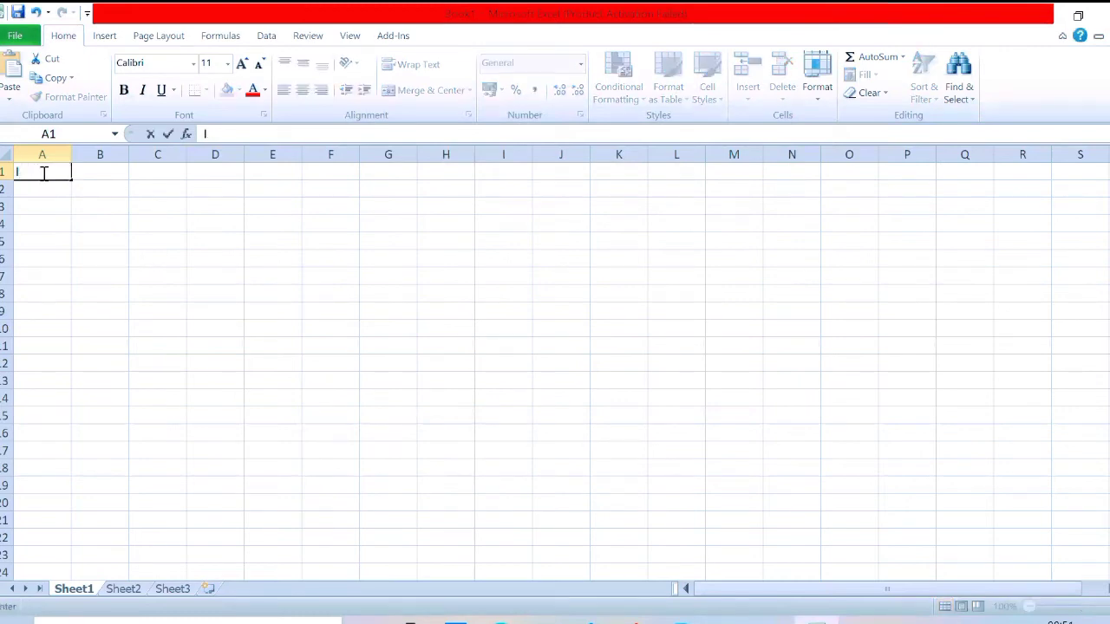
pyautogui.write('STUD')
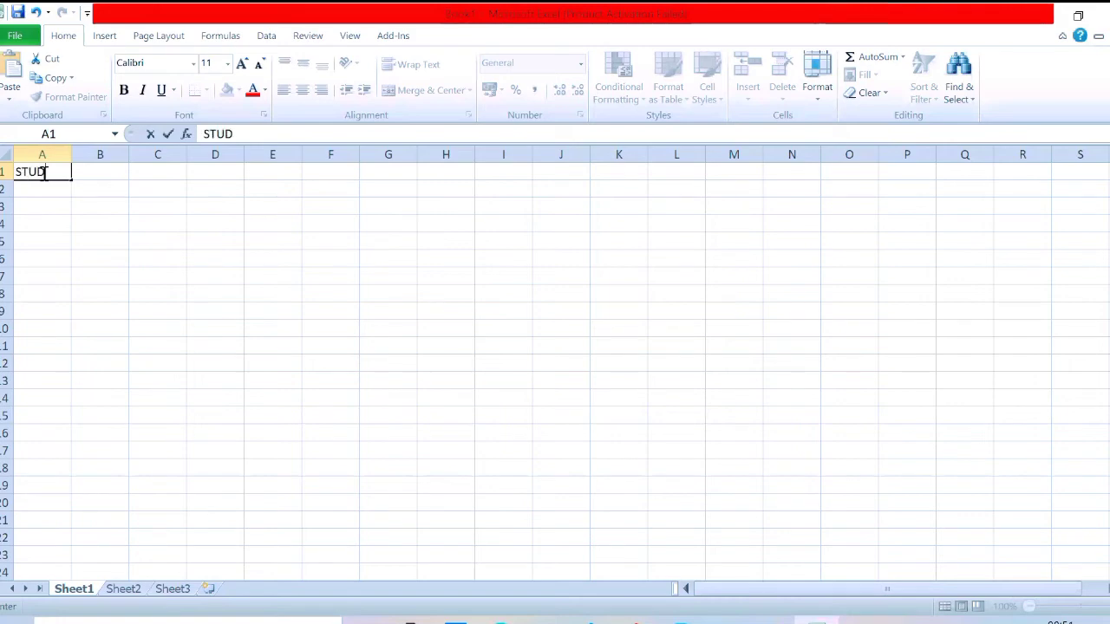
pyautogui.write('ENT ID')
pyautogui.click(149, 222)
pyautogui.moveTo(73, 152); pyautogui.dragTo(97, 154)
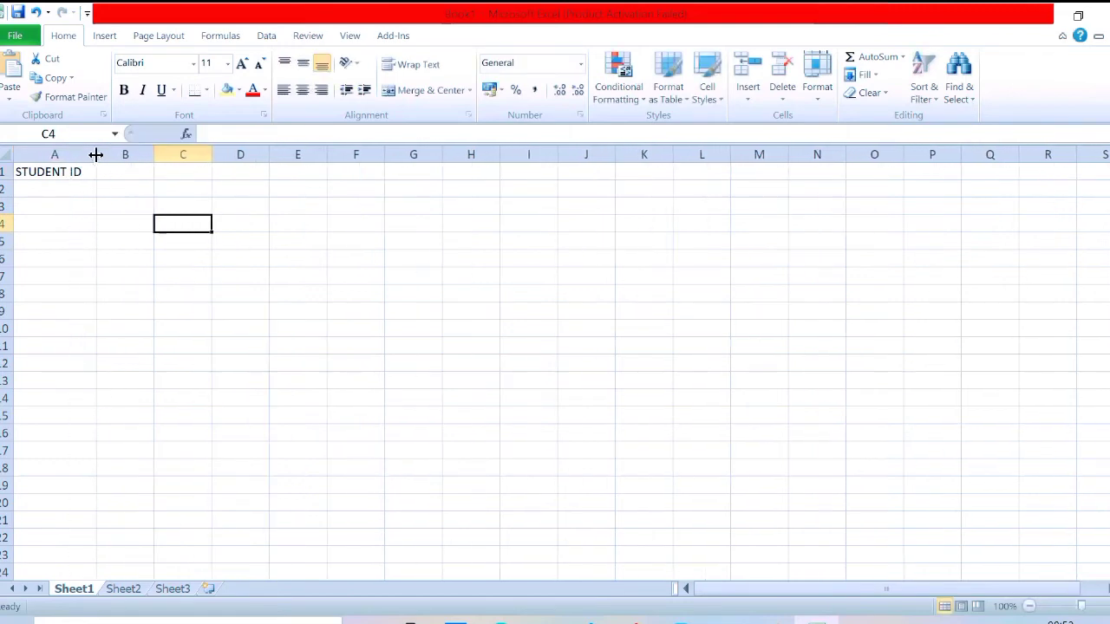
# Step: Widen column B and enter the header "STUDENT NAME" in cell B1
pyautogui.doubleClick(122, 170)
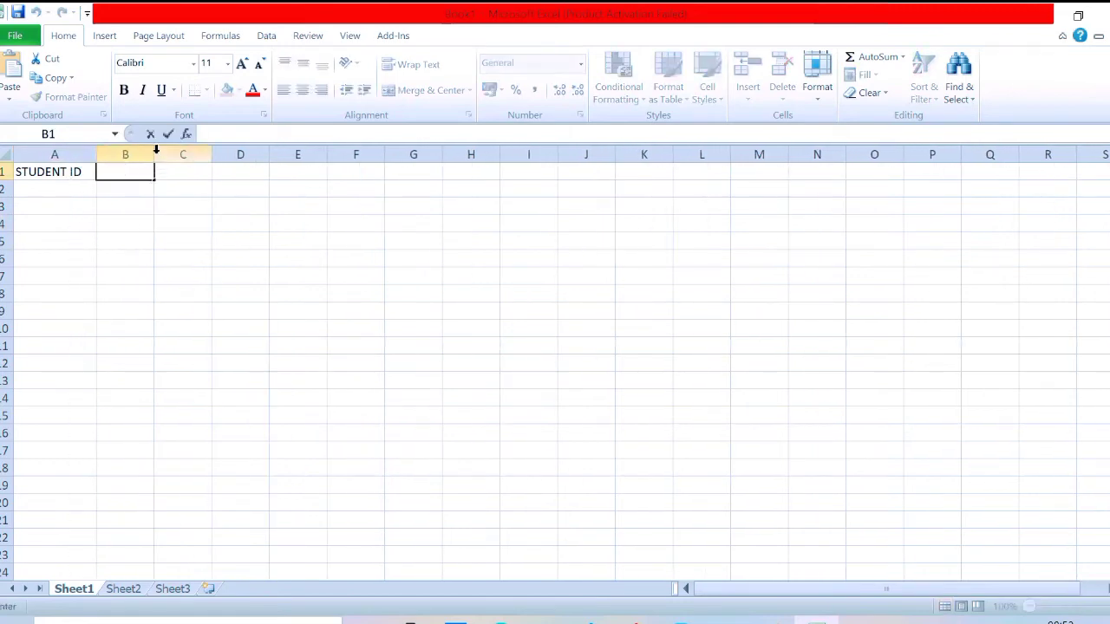
pyautogui.click(174, 203)
pyautogui.moveTo(155, 153); pyautogui.dragTo(210, 157)
pyautogui.doubleClick(149, 170)
pyautogui.write('S')
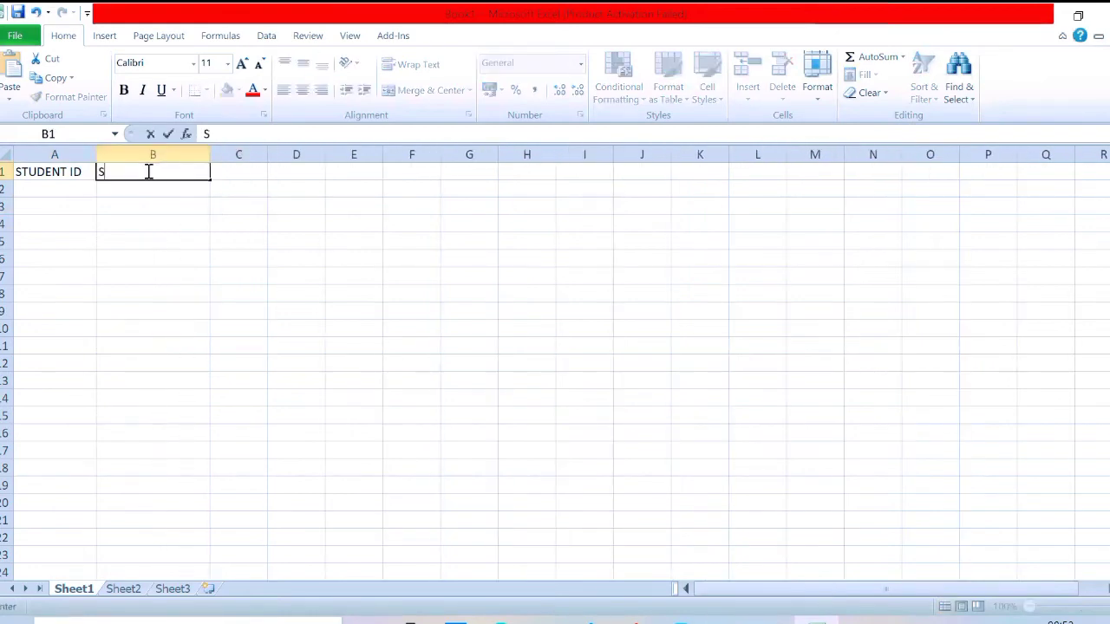
pyautogui.write('TUDEN')
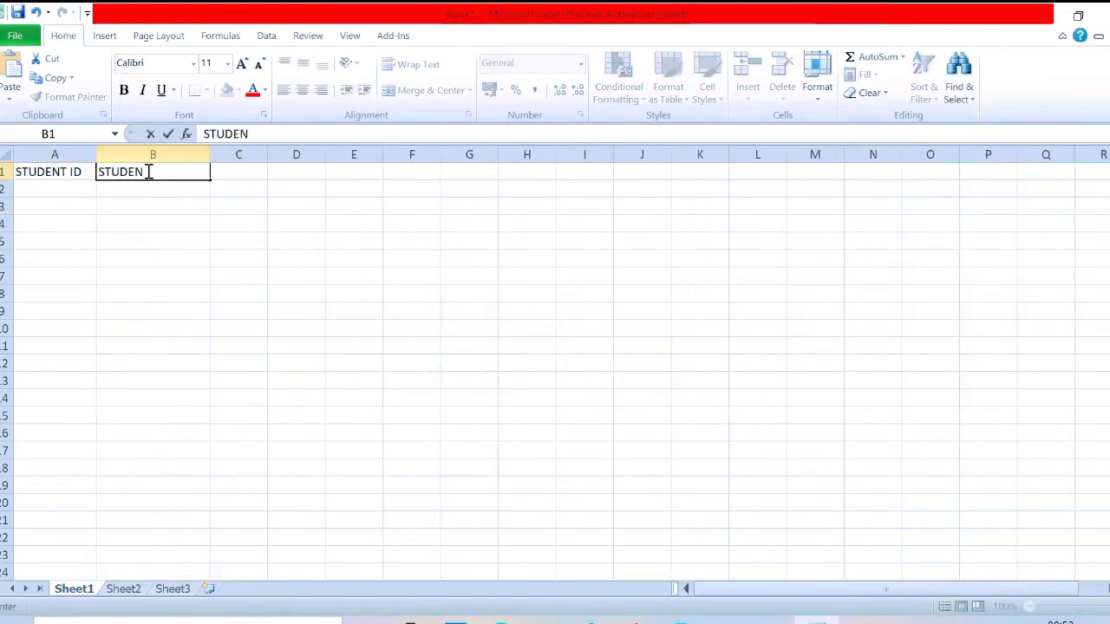
pyautogui.write('T NAME')
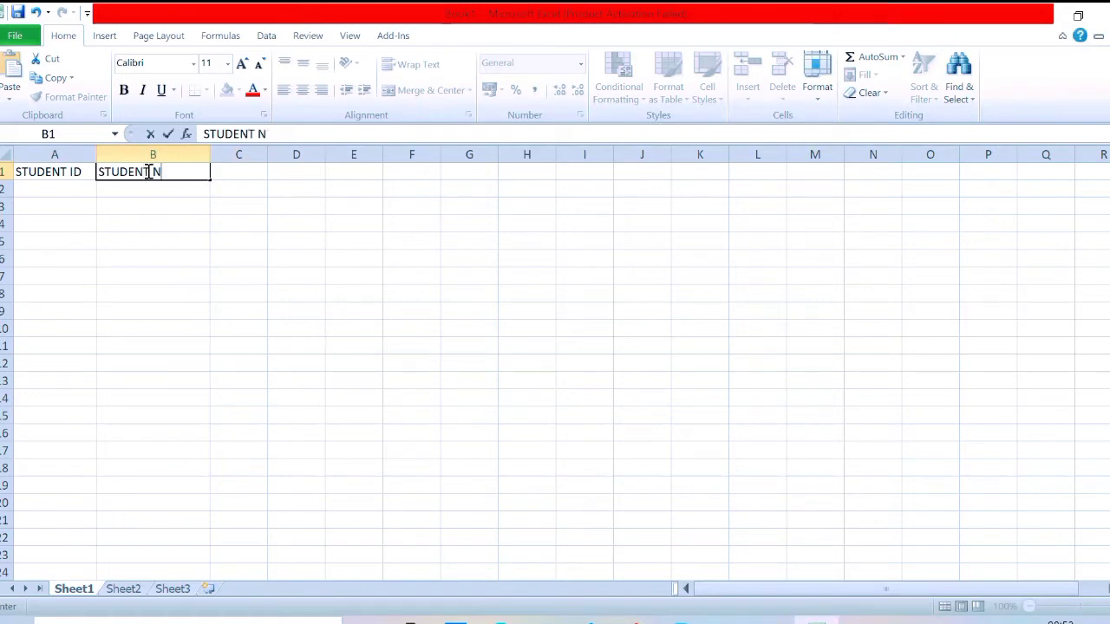
pyautogui.click(311, 183)
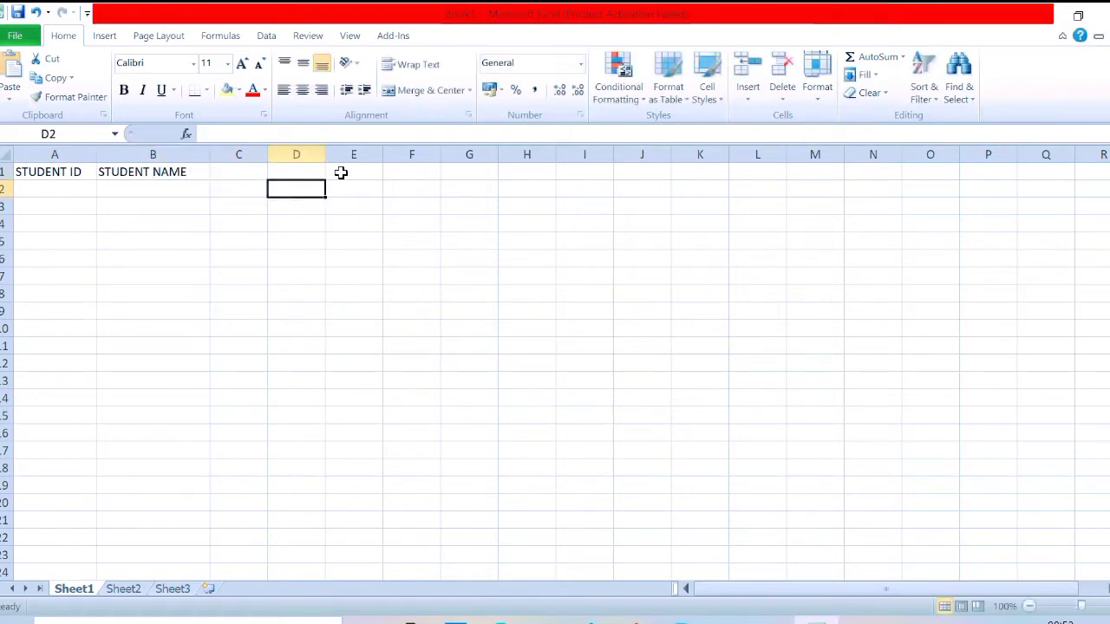
pyautogui.click(341, 173)
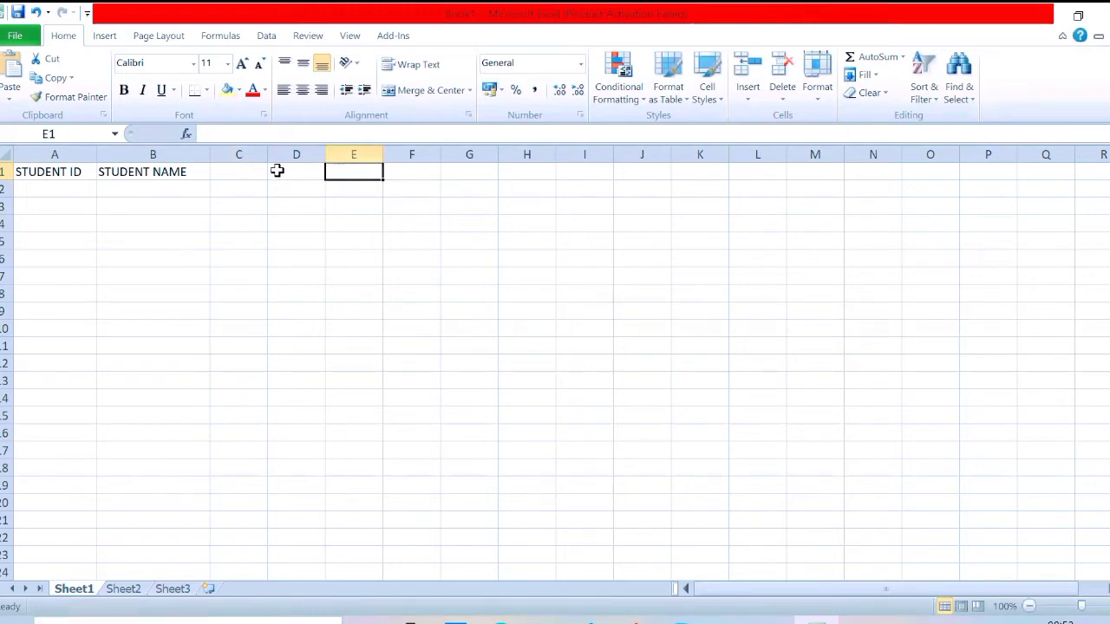
pyautogui.click(237, 170)
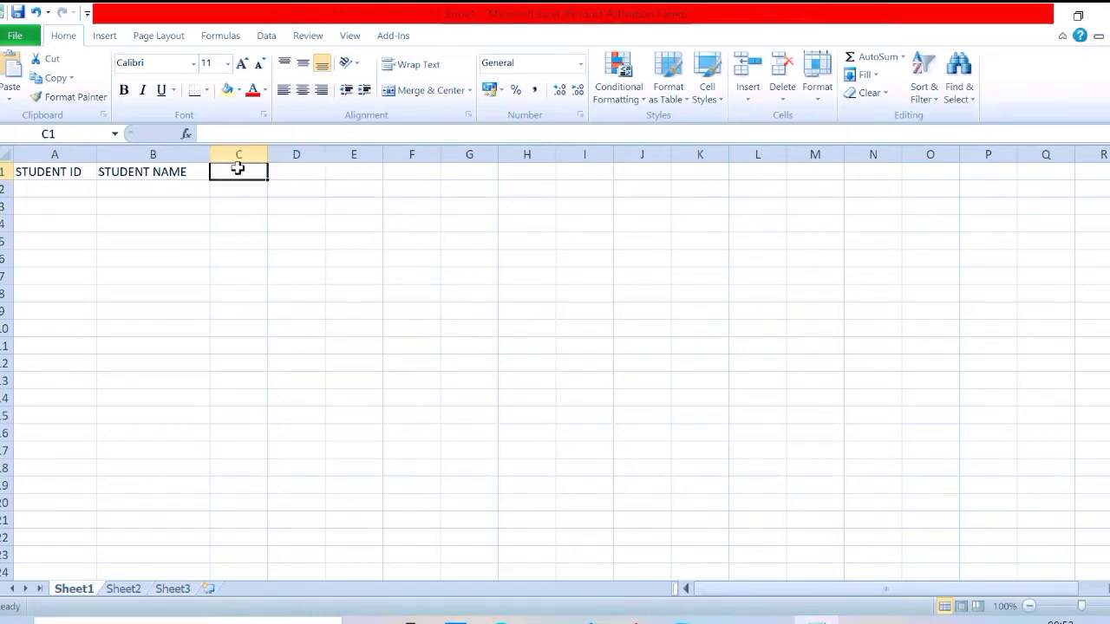
pyautogui.write('SUN')
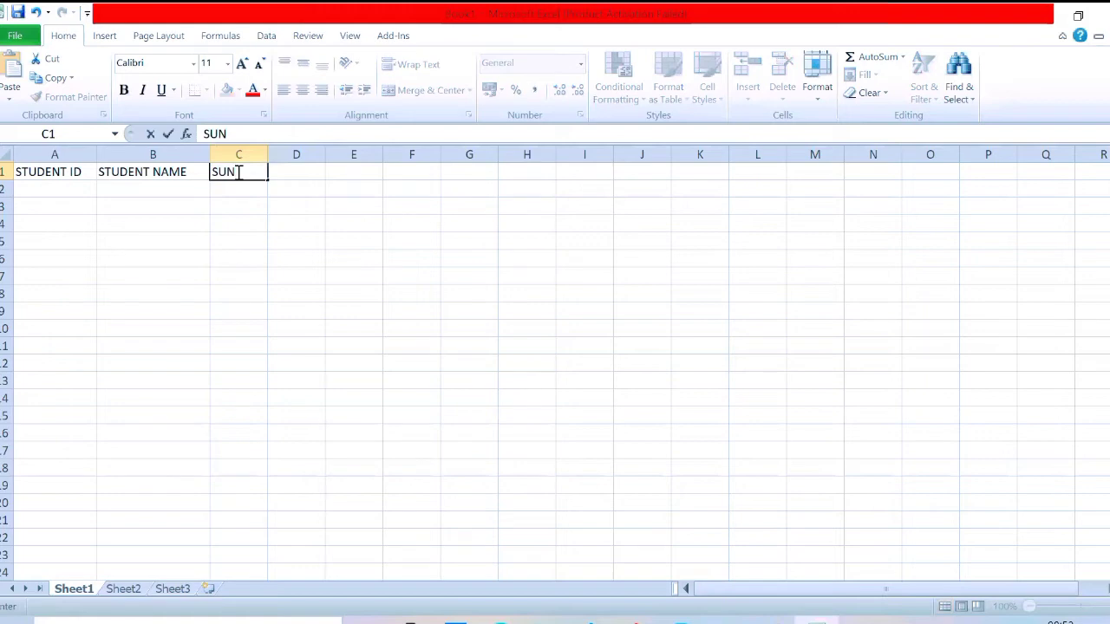
pyautogui.write('BJ')
pyautogui.press('BackSpace')
pyautogui.press('BackSpace')
pyautogui.press('BackSpace')
pyautogui.press('BackSpace')
pyautogui.press('BackSpace')
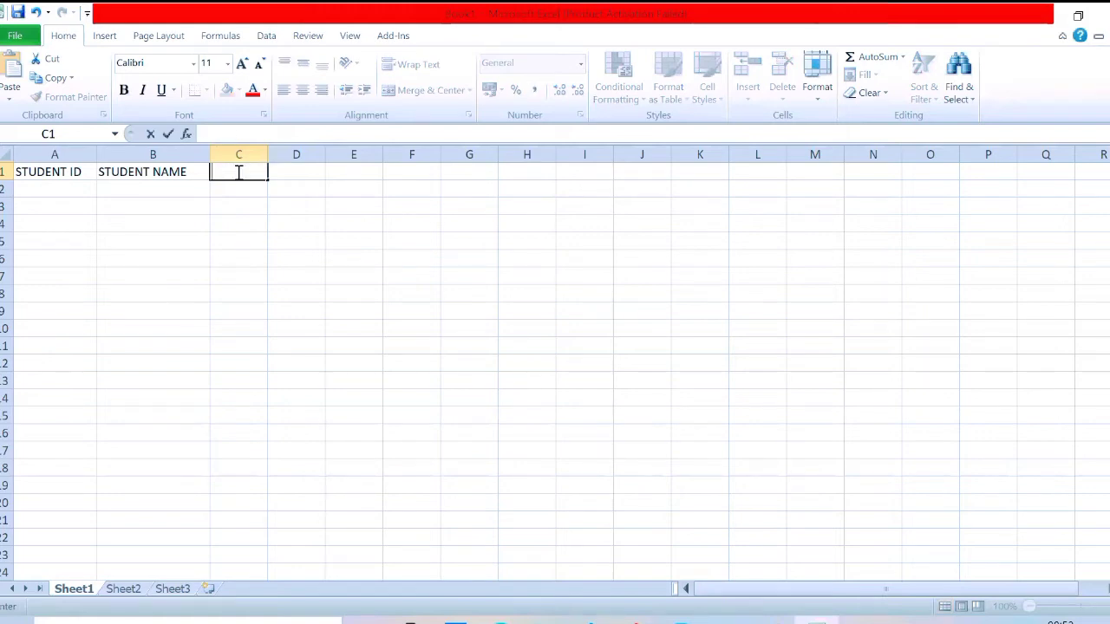
# Step: Enter the second table's headers, "STU_ID" in cell F1 and "MARKS" in cell G1
pyautogui.click(402, 168)
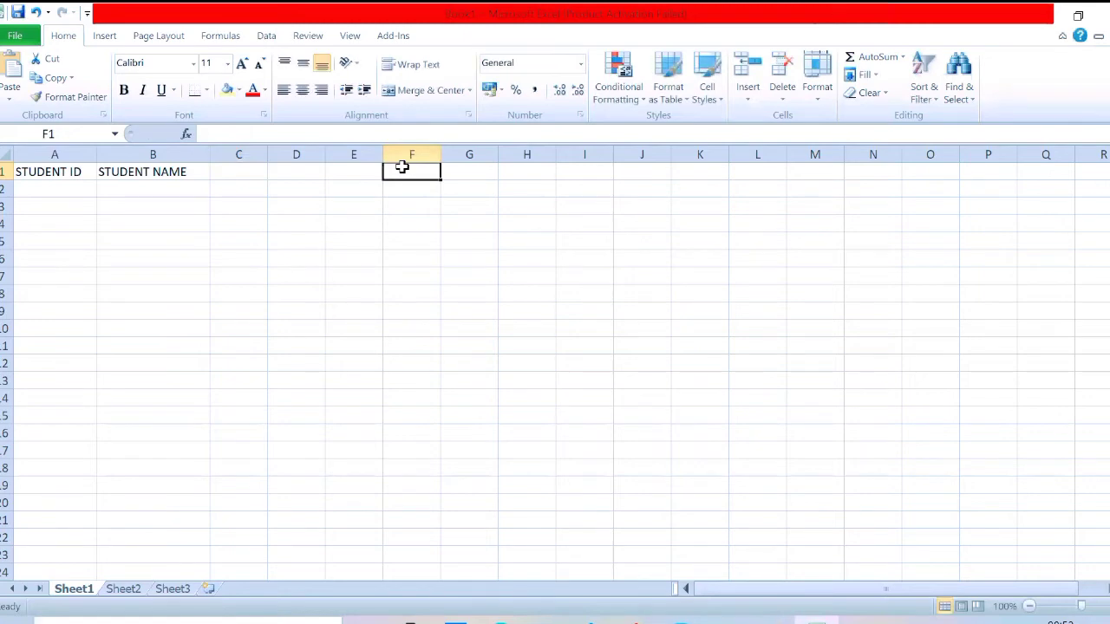
pyautogui.write('ST')
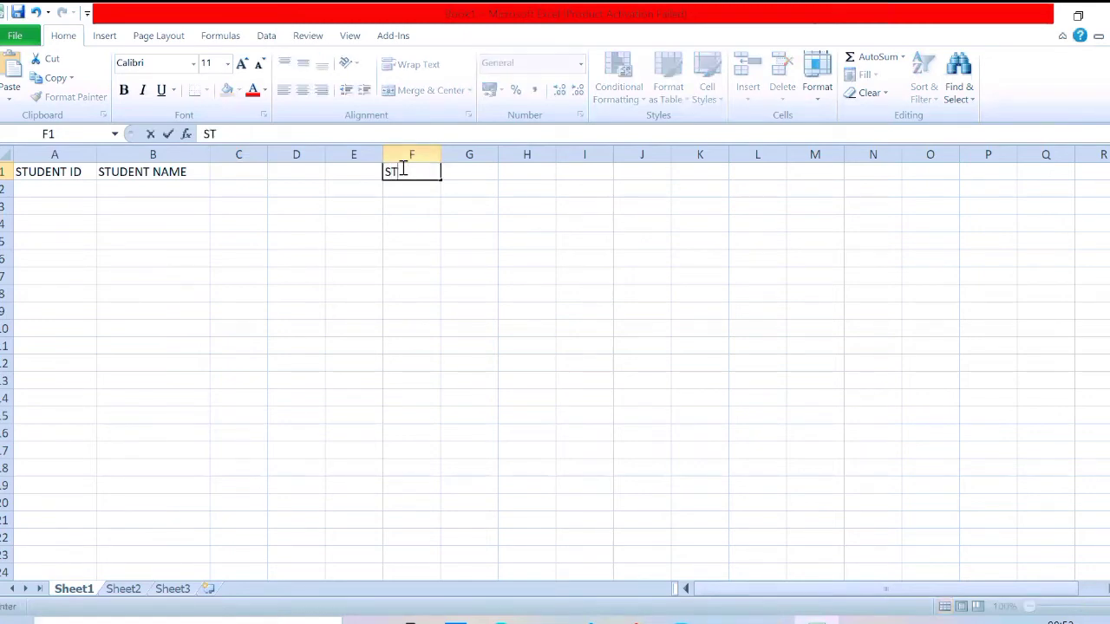
pyautogui.write('U)')
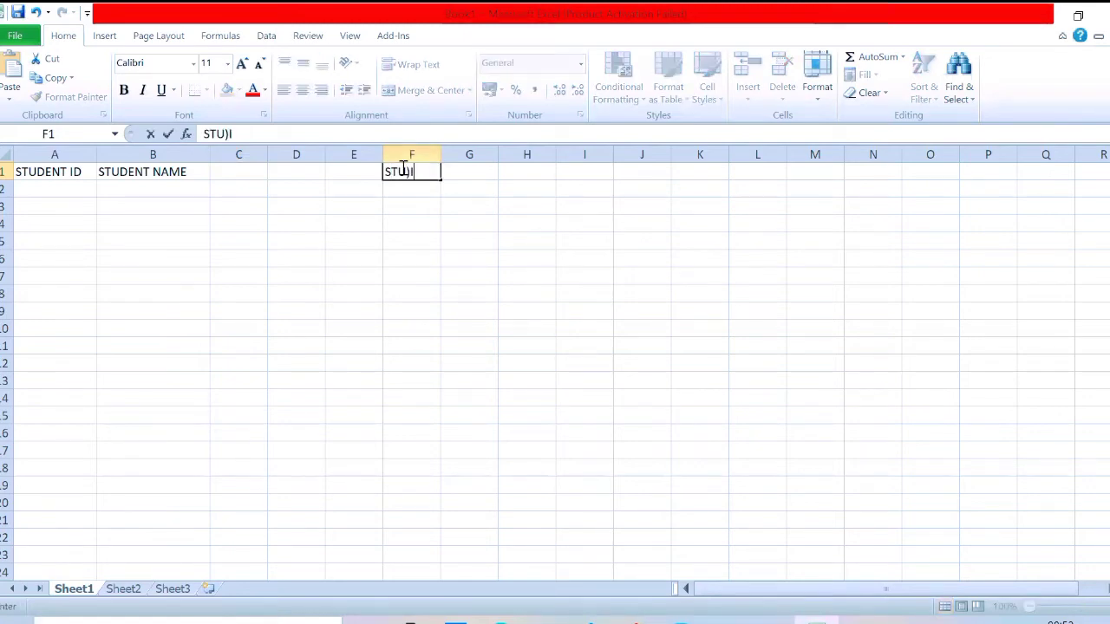
pyautogui.write('ID')
pyautogui.press('BackSpace')
pyautogui.press('BackSpace')
pyautogui.press('BackSpace')
pyautogui.write('_ID')
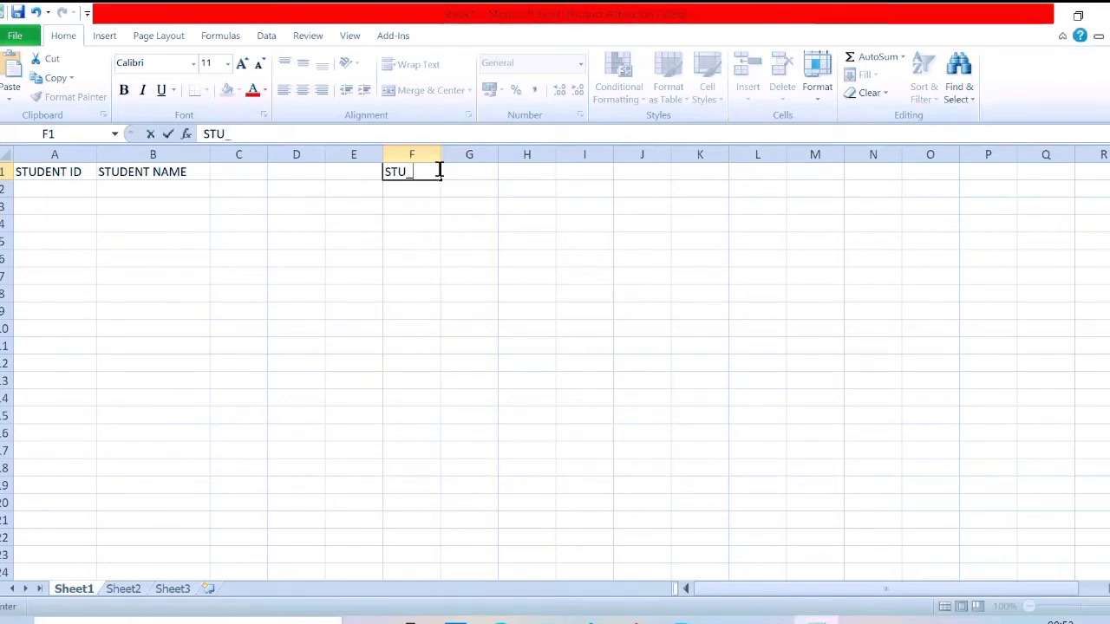
pyautogui.press('Tab')
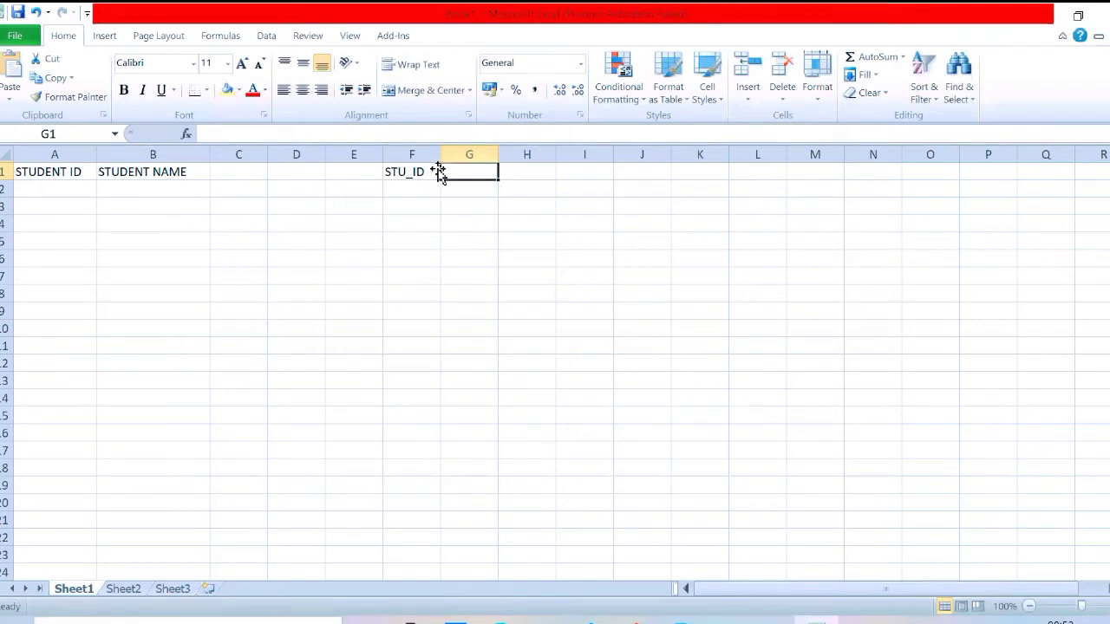
pyautogui.write('MARKS')
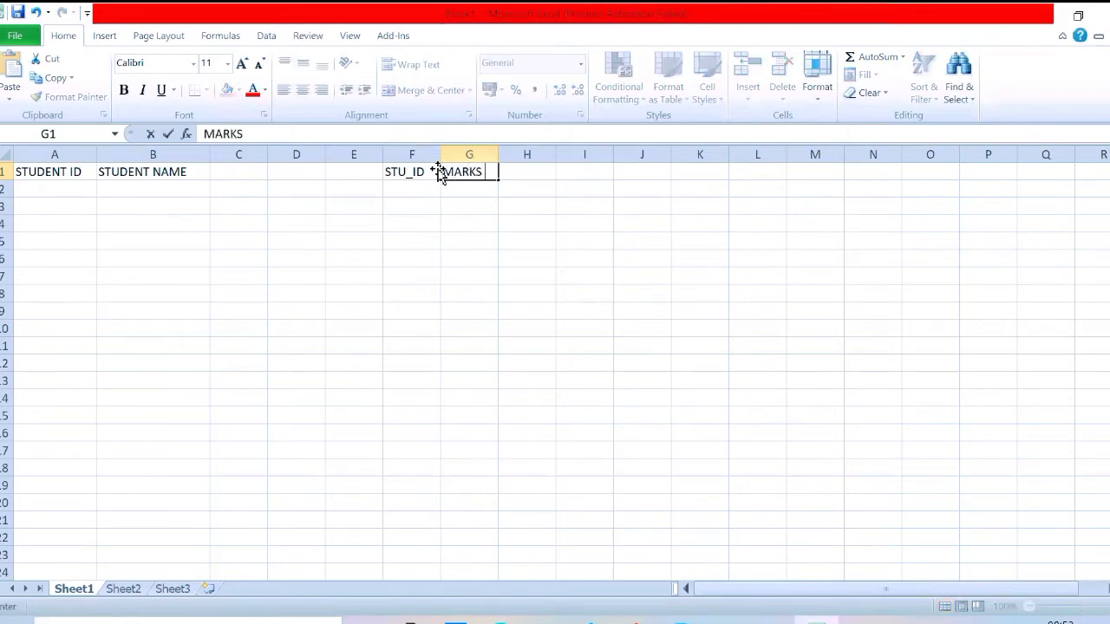
pyautogui.click(354, 344)
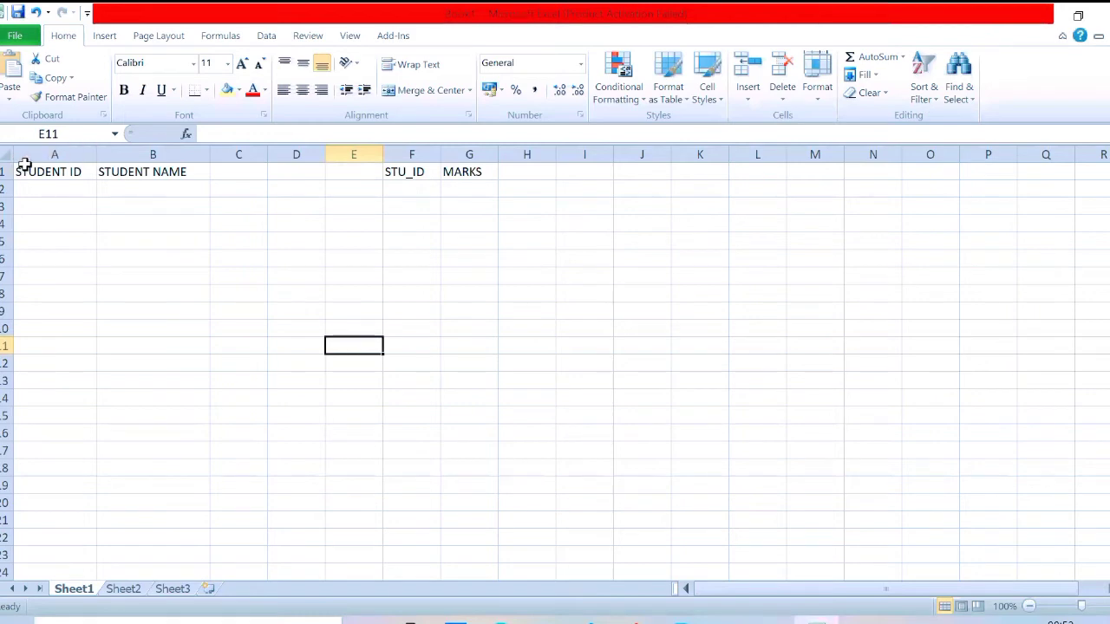
# Step: Highlight the two table areas in turn, A1:B8 and F1:G8
pyautogui.moveTo(25, 169); pyautogui.dragTo(114, 282)
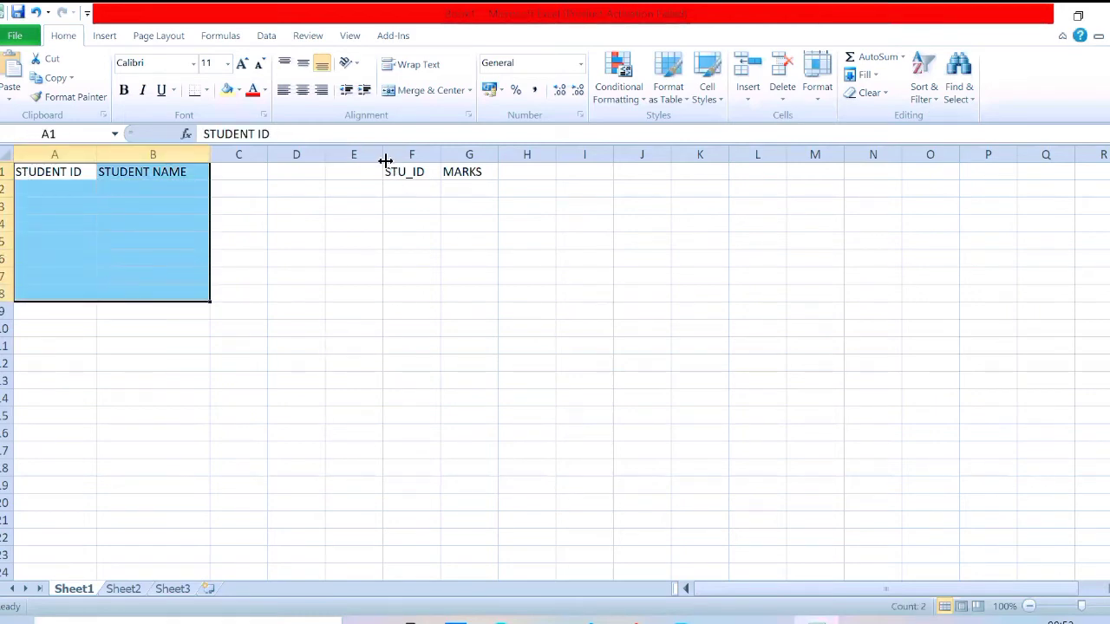
pyautogui.moveTo(395, 172); pyautogui.dragTo(453, 299)
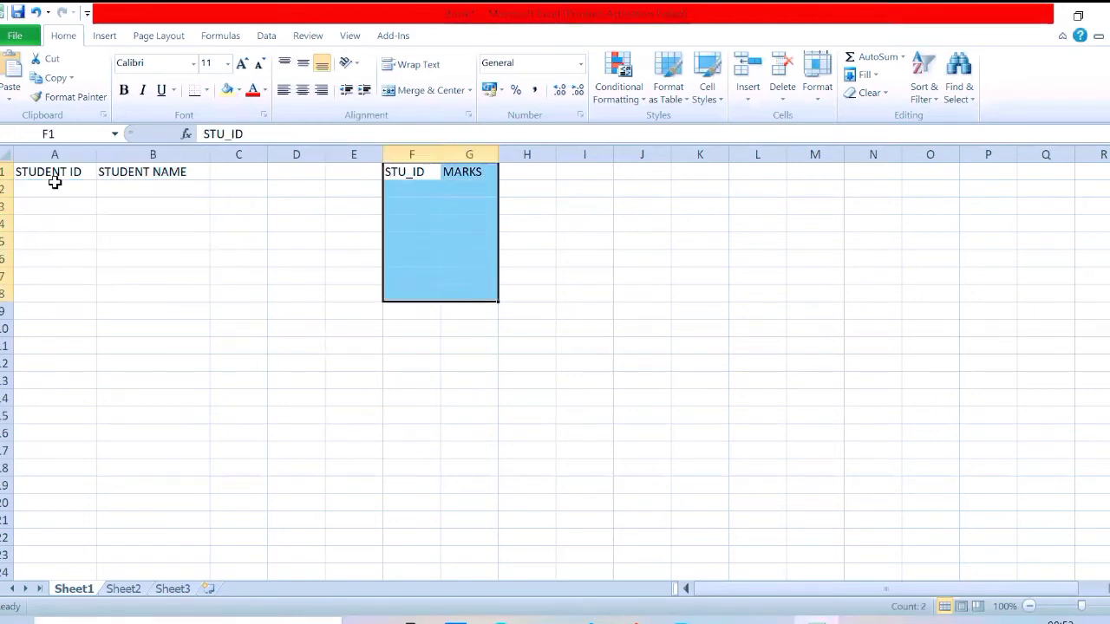
# Step: Fill the STUDENT ID column with 101, 102 and 103 in cells A2 to A4
pyautogui.click(34, 186)
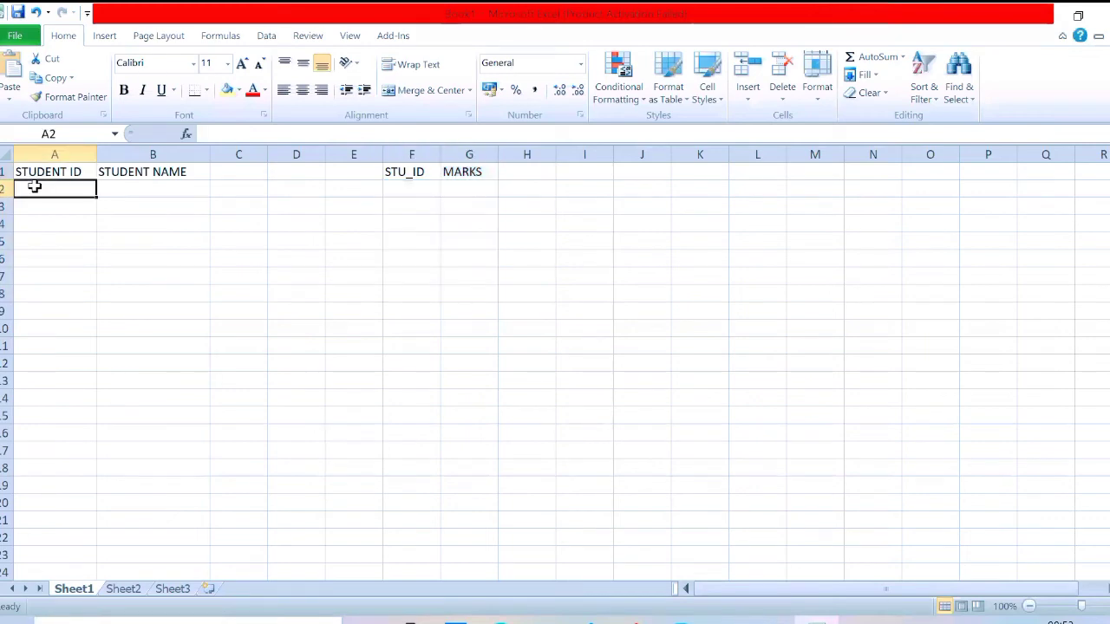
pyautogui.write('101')
pyautogui.press('Tab')
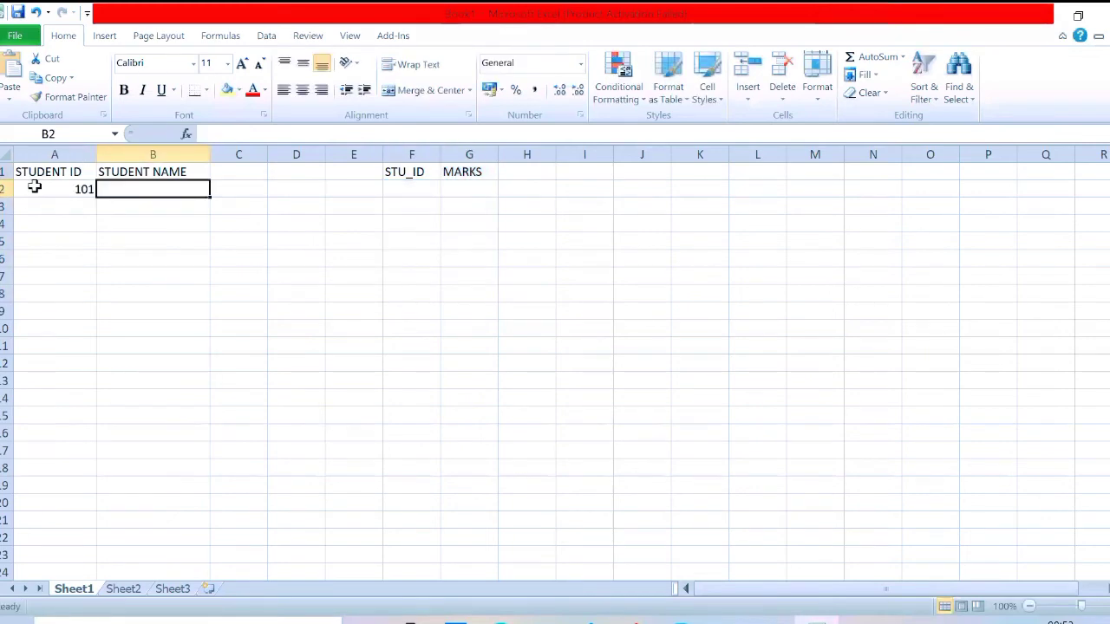
pyautogui.click(35, 187)
pyautogui.press('Return')
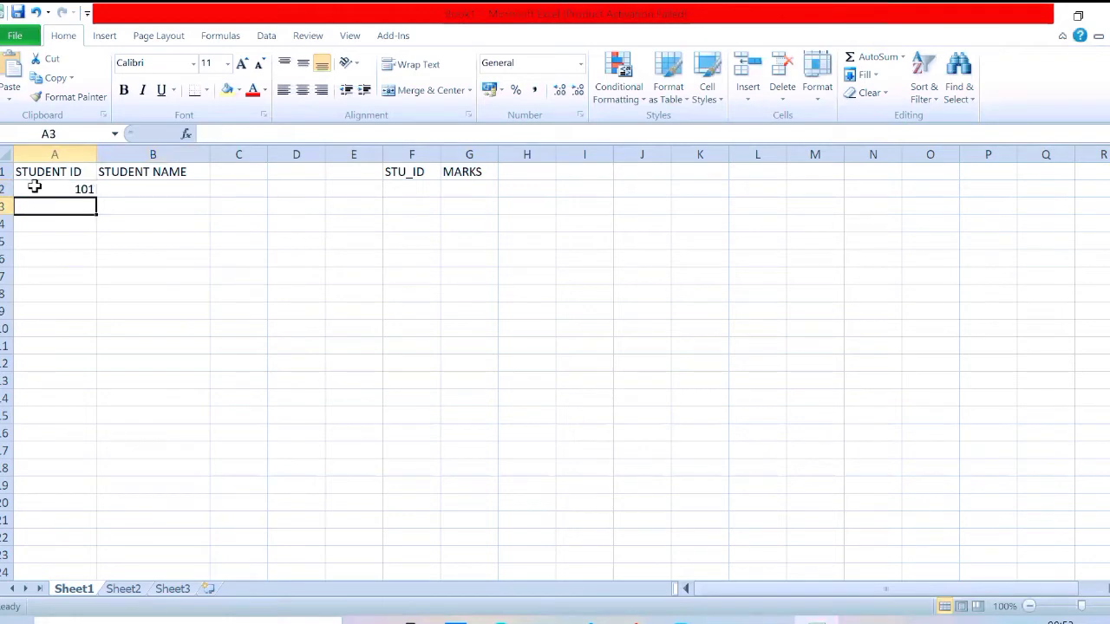
pyautogui.write('102')
pyautogui.press('Return')
pyautogui.write('1')
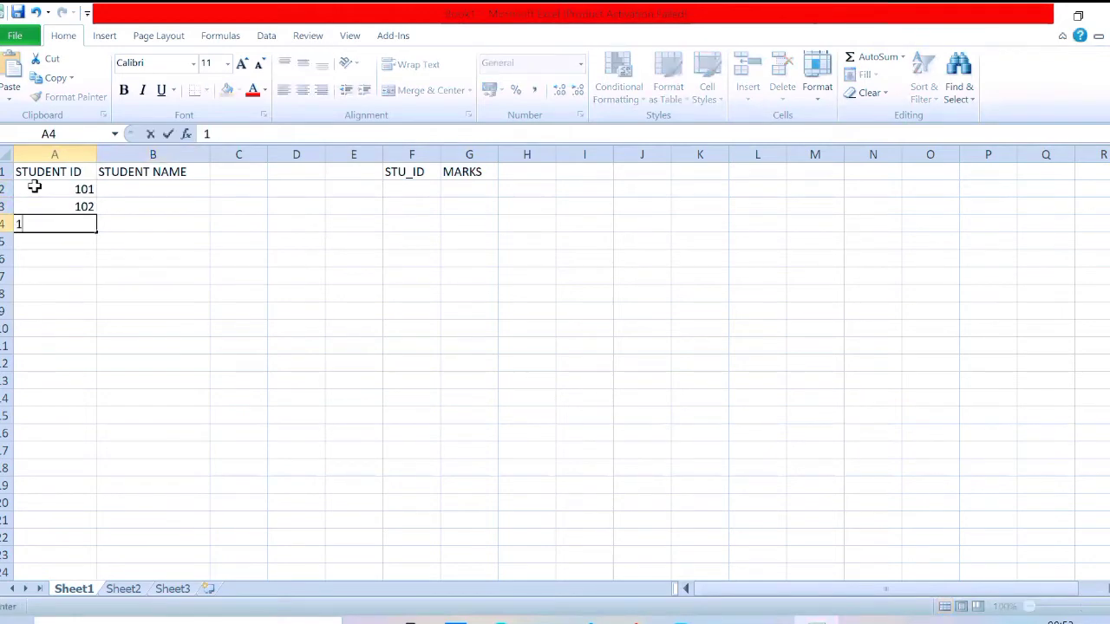
pyautogui.write('03')
pyautogui.press('Tab')
pyautogui.press('Tab')
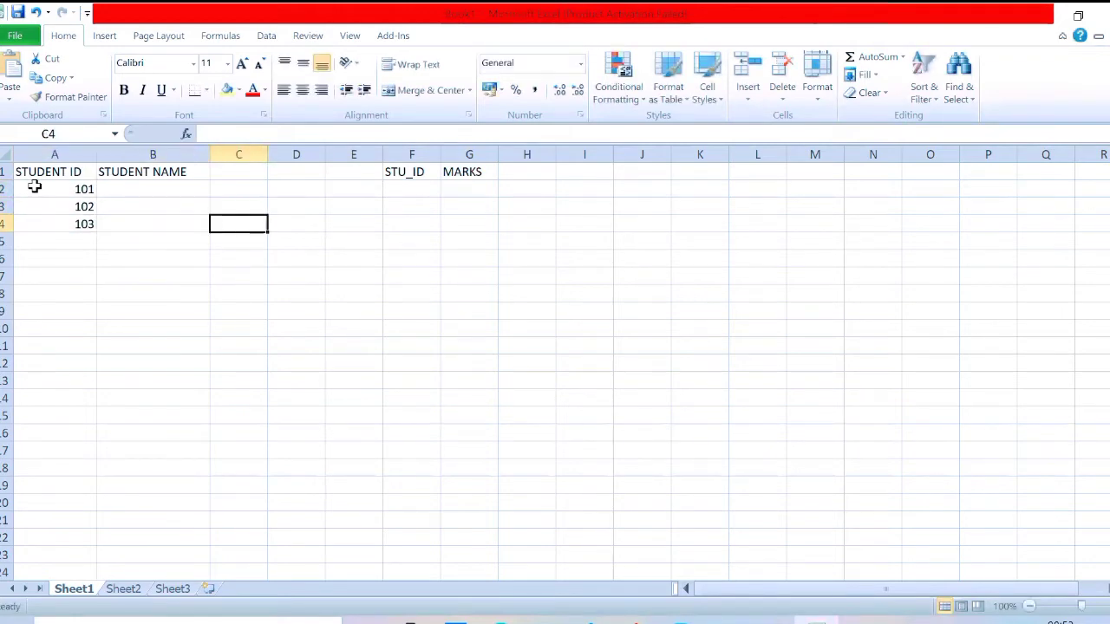
# Step: Fill the STUDENT NAME column with A, B and C in cells B2 to B4
pyautogui.click(169, 191)
pyautogui.write('A')
pyautogui.press('Return')
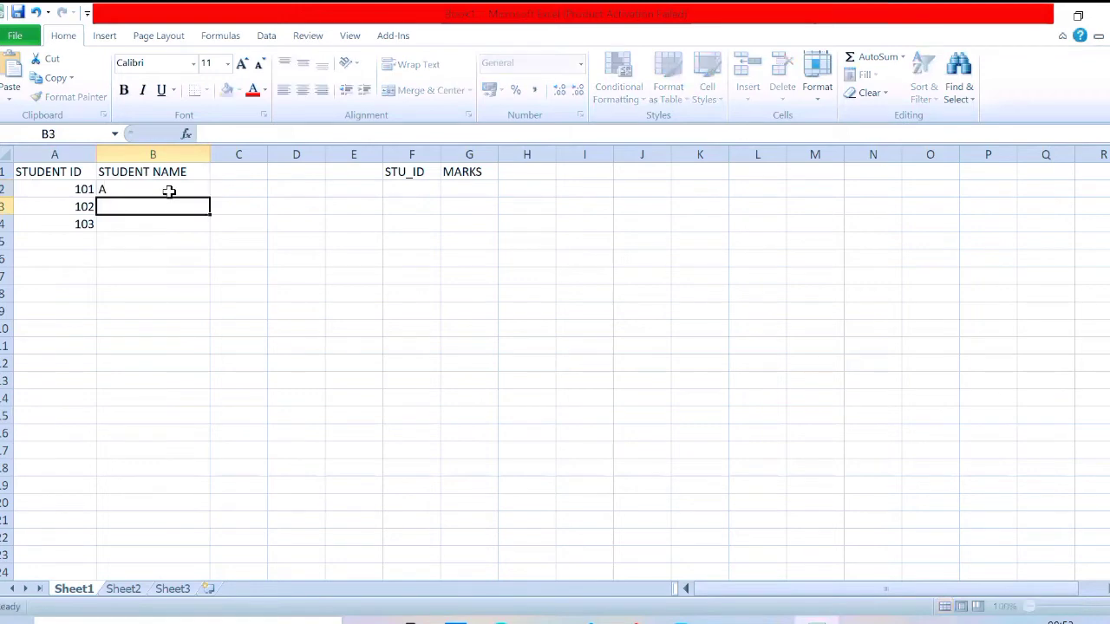
pyautogui.write('A')
pyautogui.press('Return')
pyautogui.press('Up')
pyautogui.write('B')
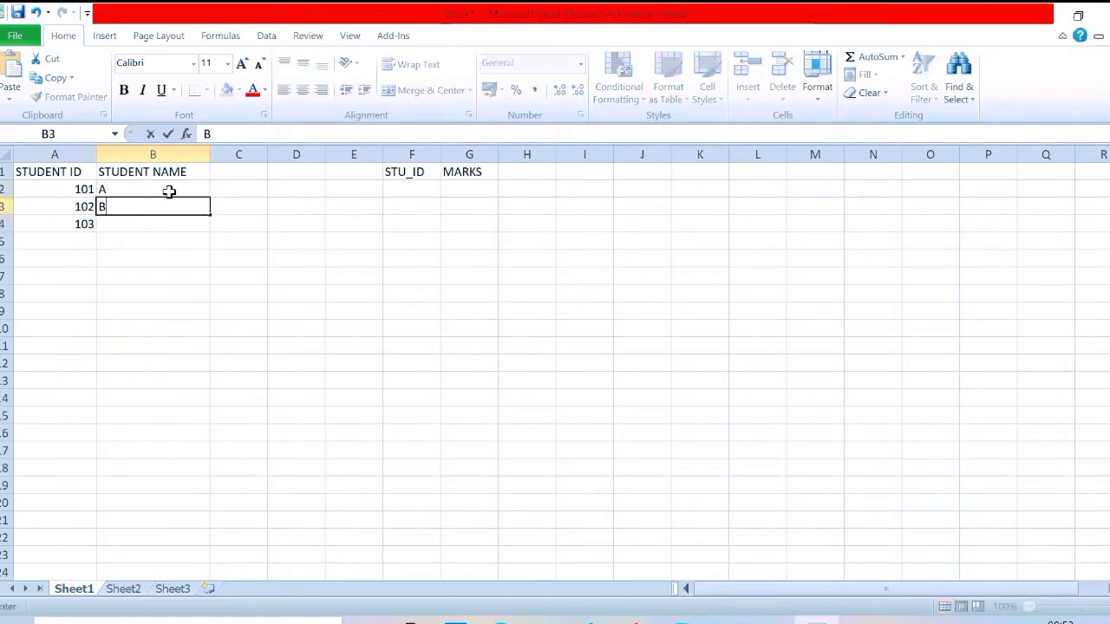
pyautogui.press('Return')
pyautogui.write('C')
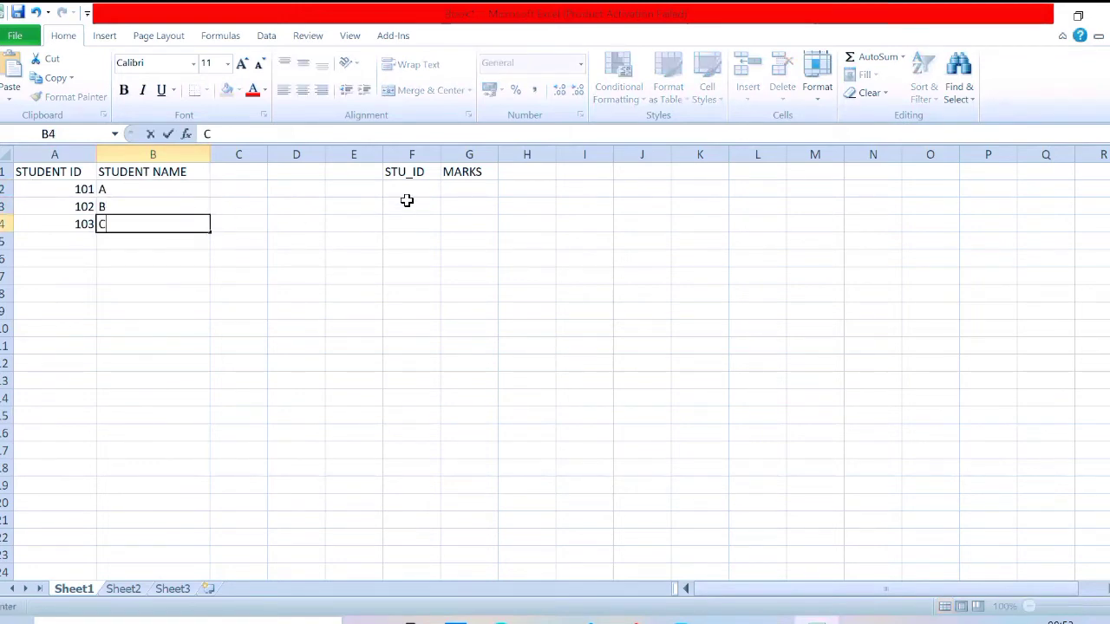
# Step: Enter the second table's first two rows: STU_ID 101 with marks 99, and 102 with marks 98
pyautogui.click(398, 191)
pyautogui.write('101')
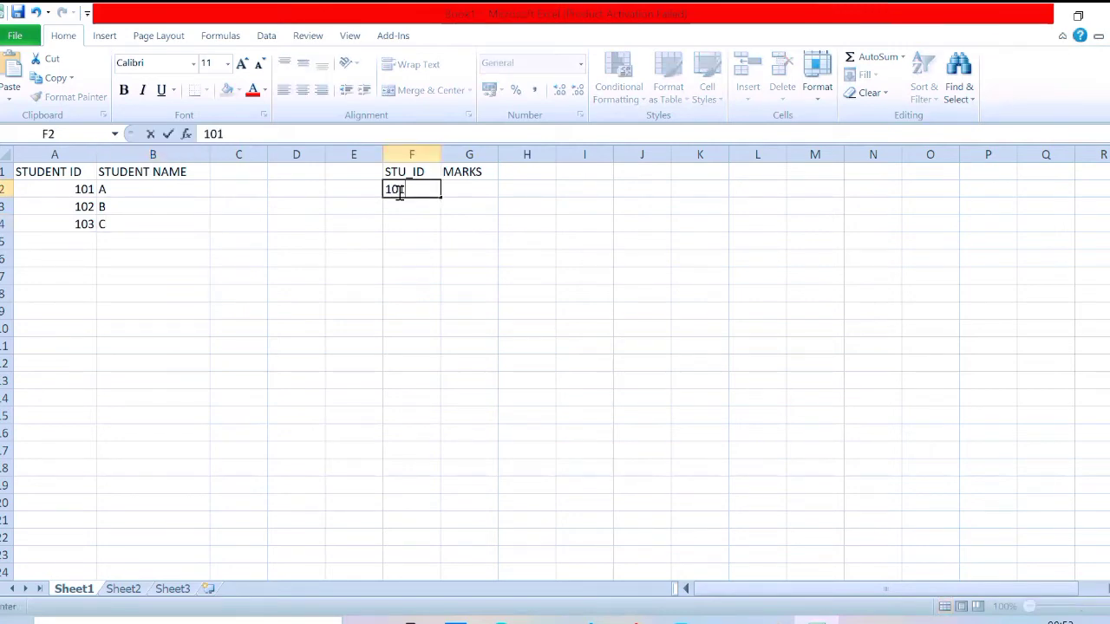
pyautogui.click(471, 189)
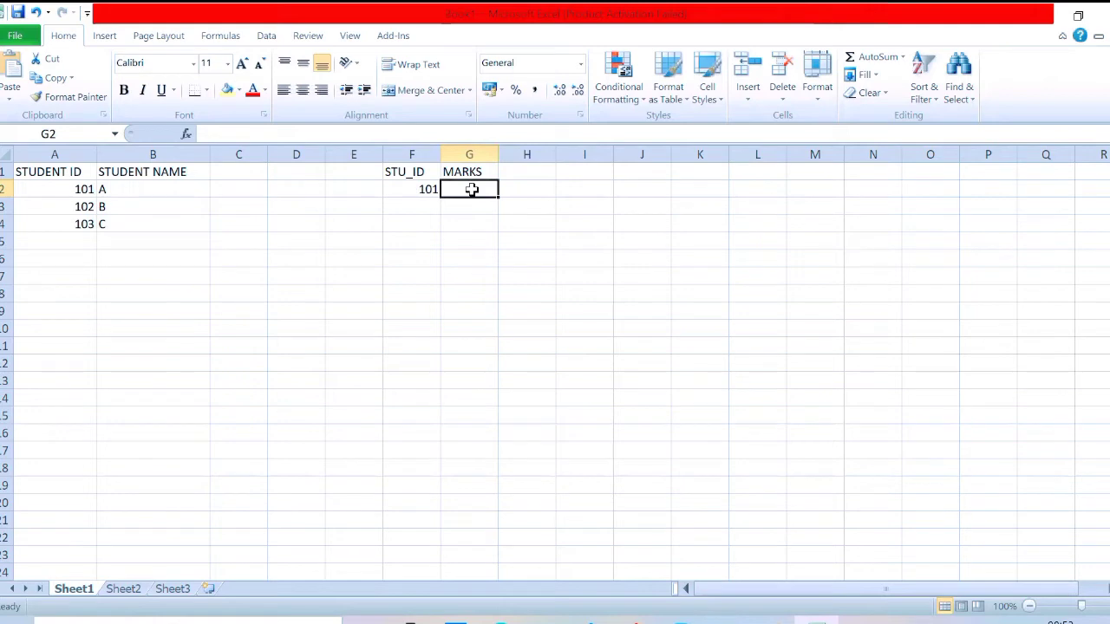
pyautogui.write('99')
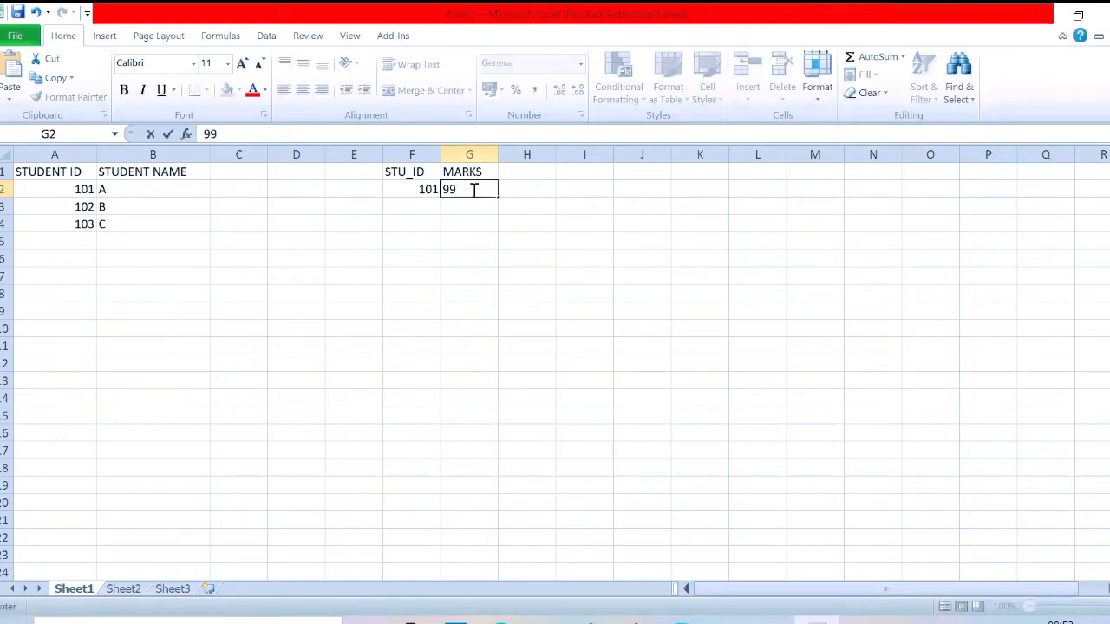
pyautogui.press('Return')
pyautogui.write('102')
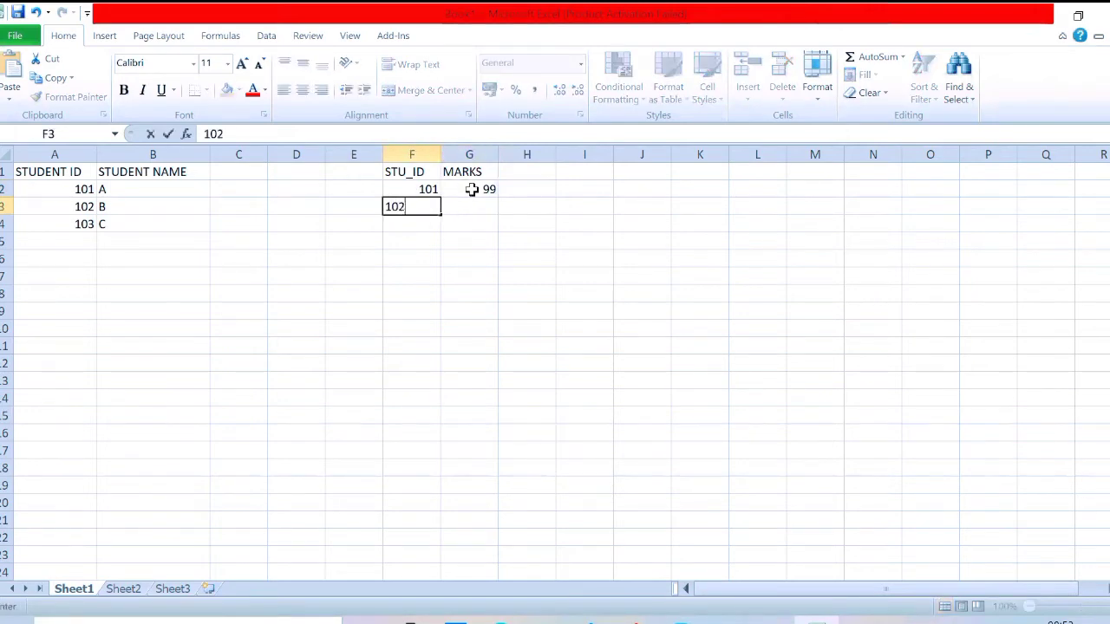
pyautogui.press('Tab')
pyautogui.write('98')
pyautogui.press('Return')
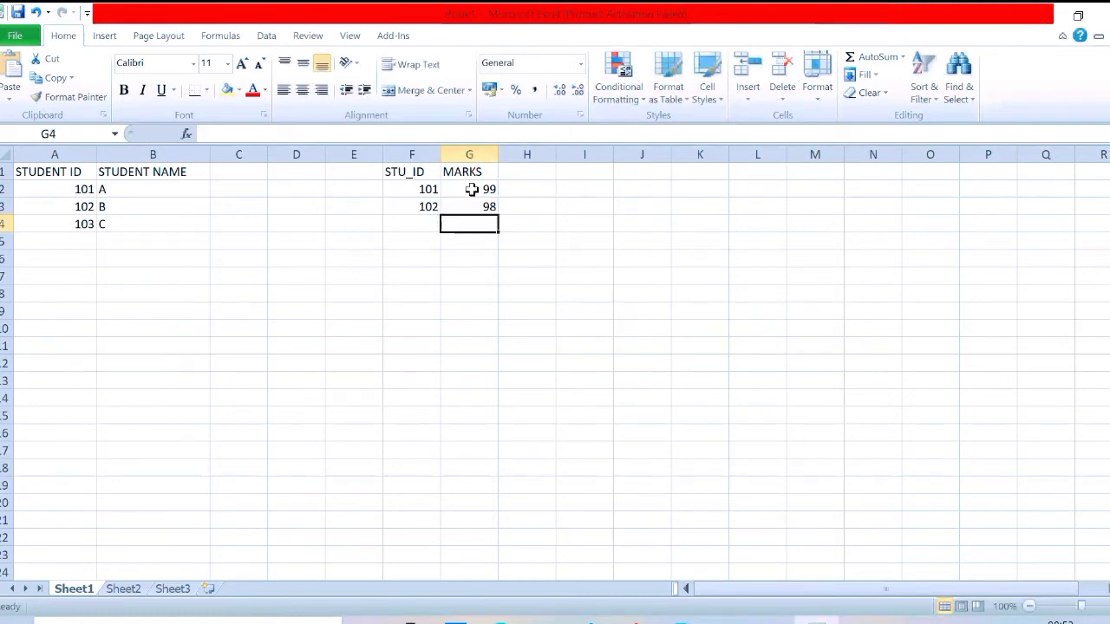
# Step: Add a third row to the marks table in F4:G4 with STU_ID 104 and marks 99
pyautogui.press('Left')
pyautogui.write('104')
pyautogui.press('Tab')
pyautogui.write('99')
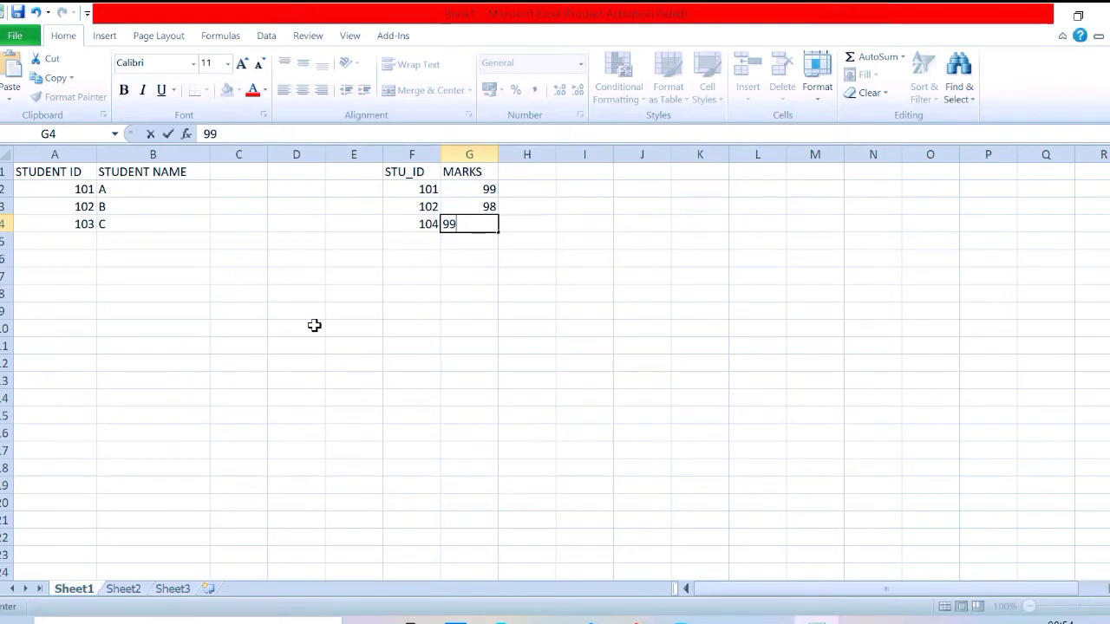
pyautogui.hotkey('ctrl', 'Return')
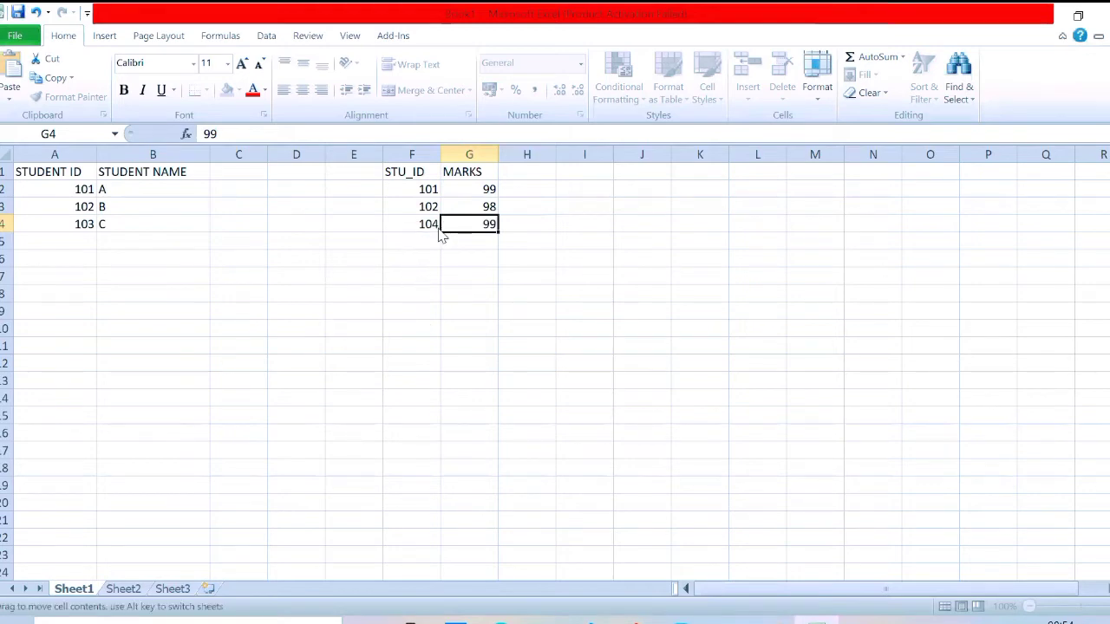
pyautogui.click(478, 261)
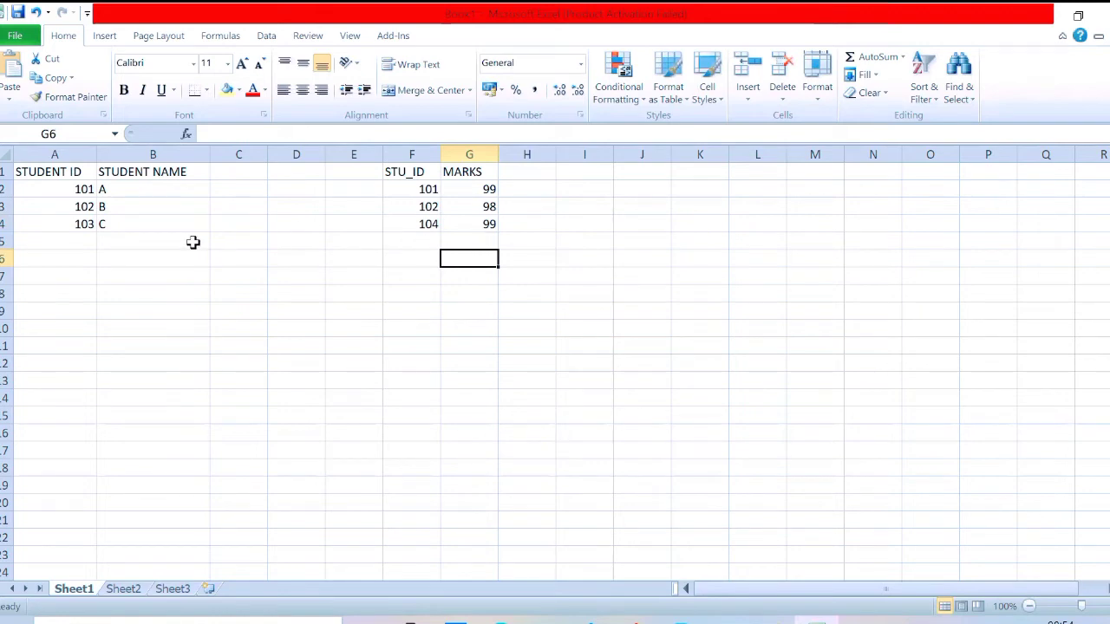
# Step: Label the join example LEFT in cell A7, and point out the student table A1:B4 and the marks table F1:H4 by selecting each
pyautogui.click(61, 297)
pyautogui.click(99, 279)
pyautogui.press('Left')
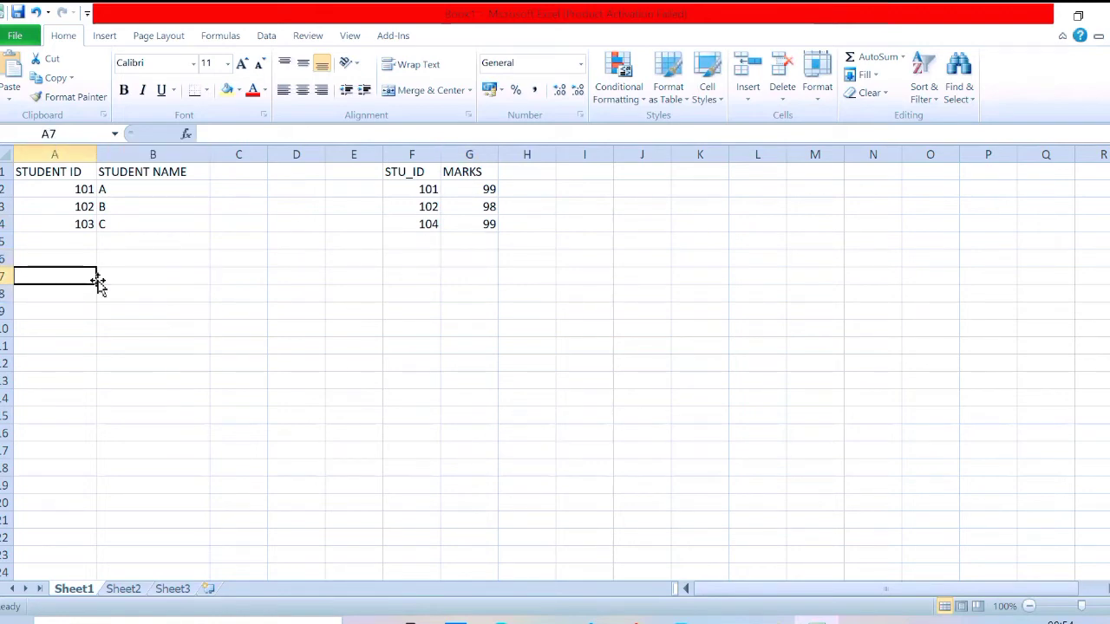
pyautogui.write('LEFT')
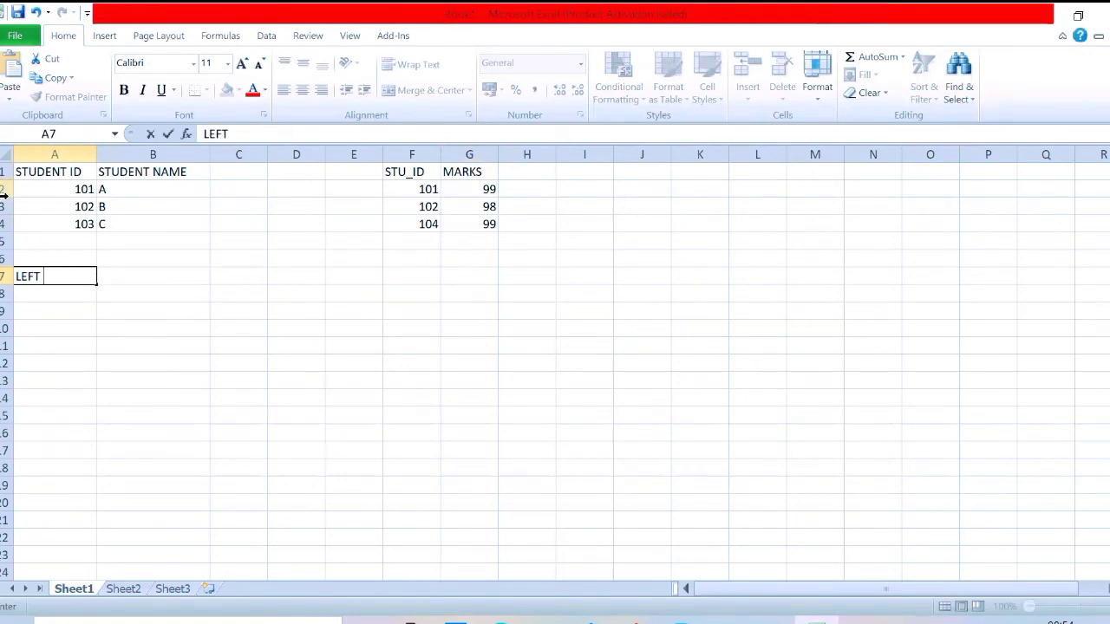
pyautogui.click(193, 228)
pyautogui.moveTo(193, 228); pyautogui.dragTo(48, 173)
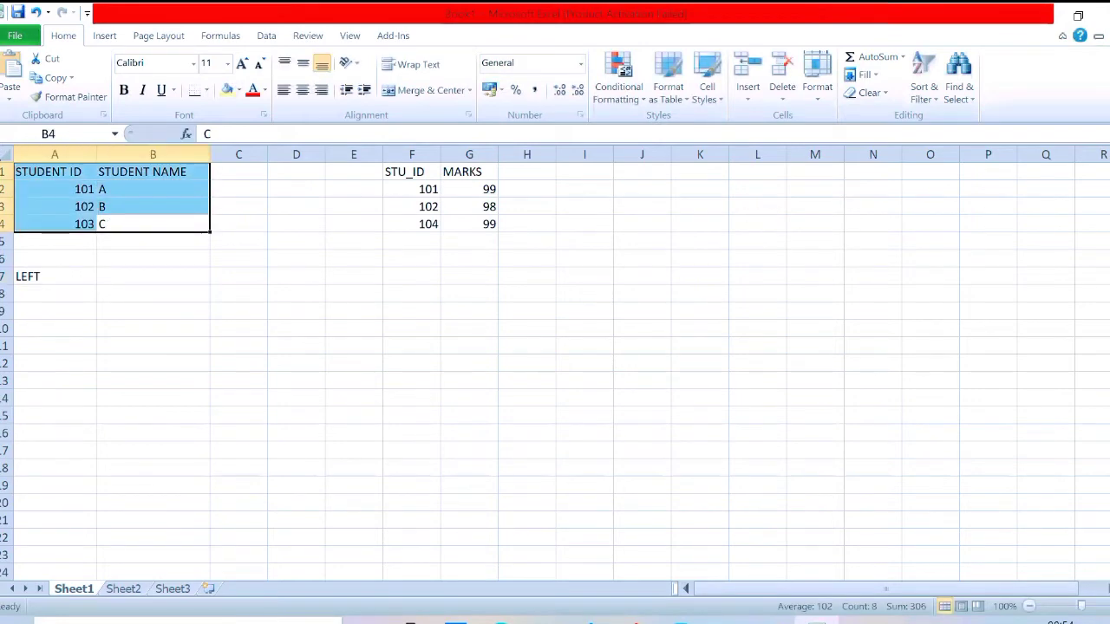
pyautogui.moveTo(512, 222); pyautogui.dragTo(400, 173)
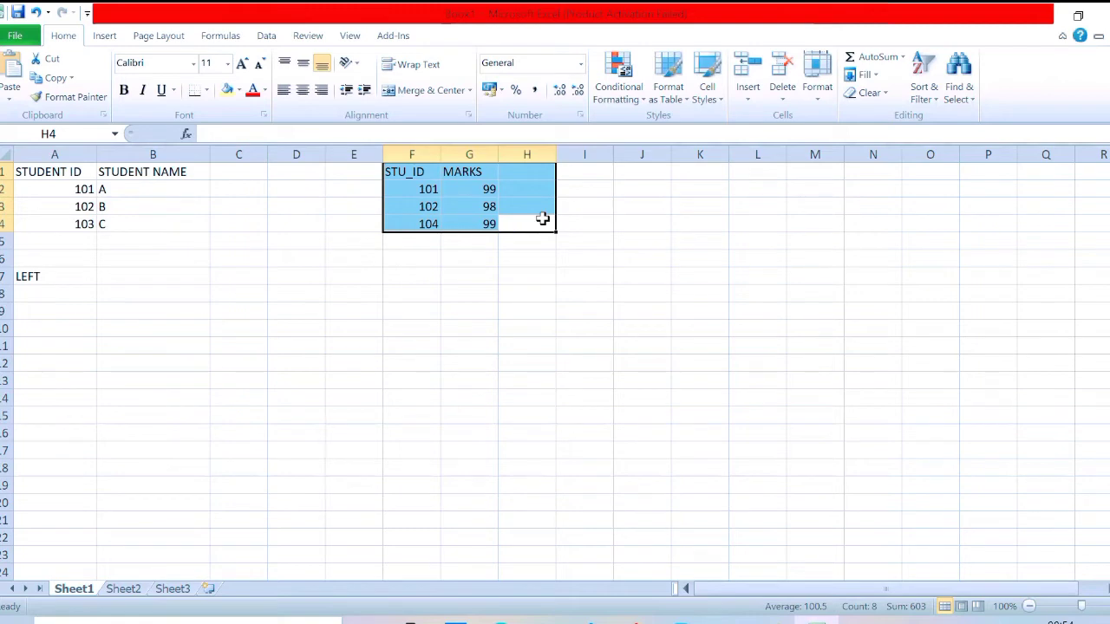
# Step: Enter STU in cell A9 below the LEFT label
pyautogui.click(42, 312)
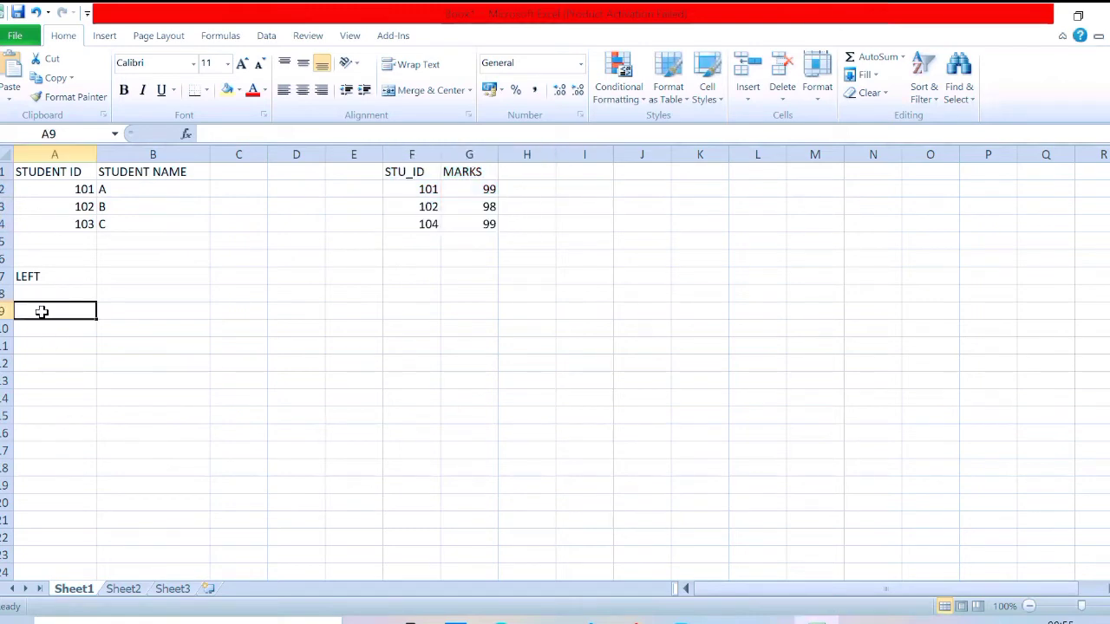
pyautogui.write('STUE')
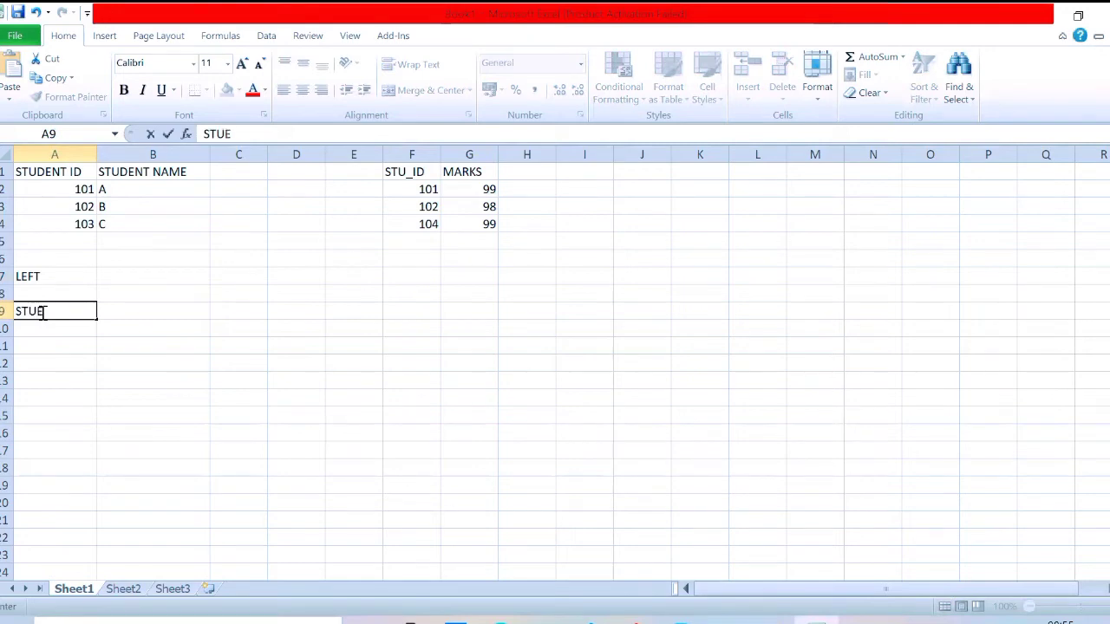
pyautogui.press('BackSpace')
pyautogui.click(295, 378)
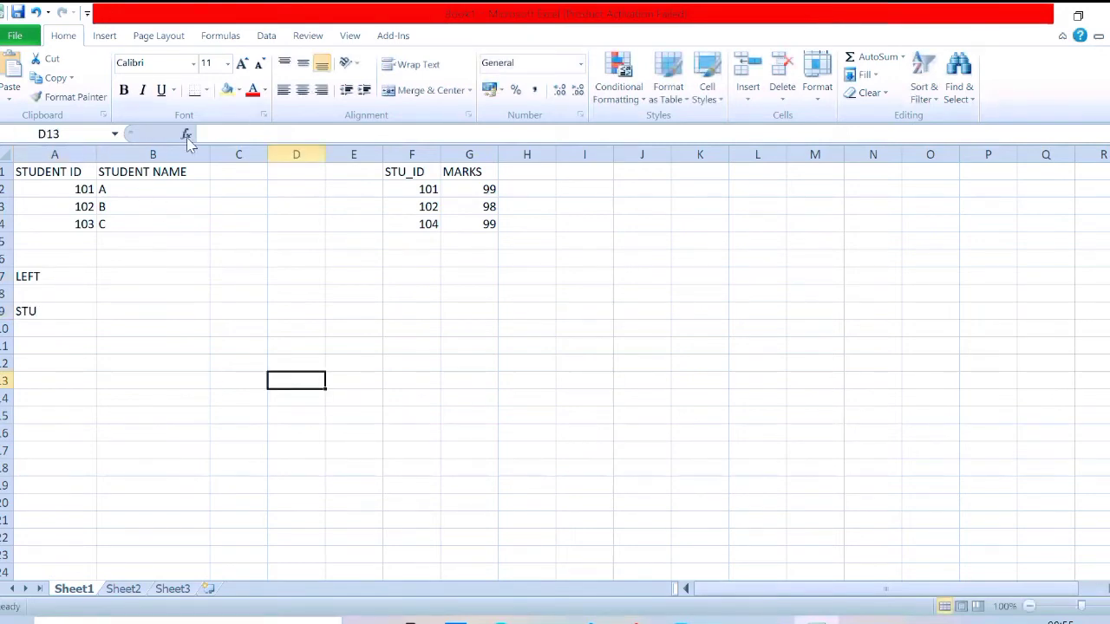
# Step: Highlight the matching key headers STUDENT ID in A1 and STU_ID in F1 with a yellow fill
pyautogui.click(50, 171)
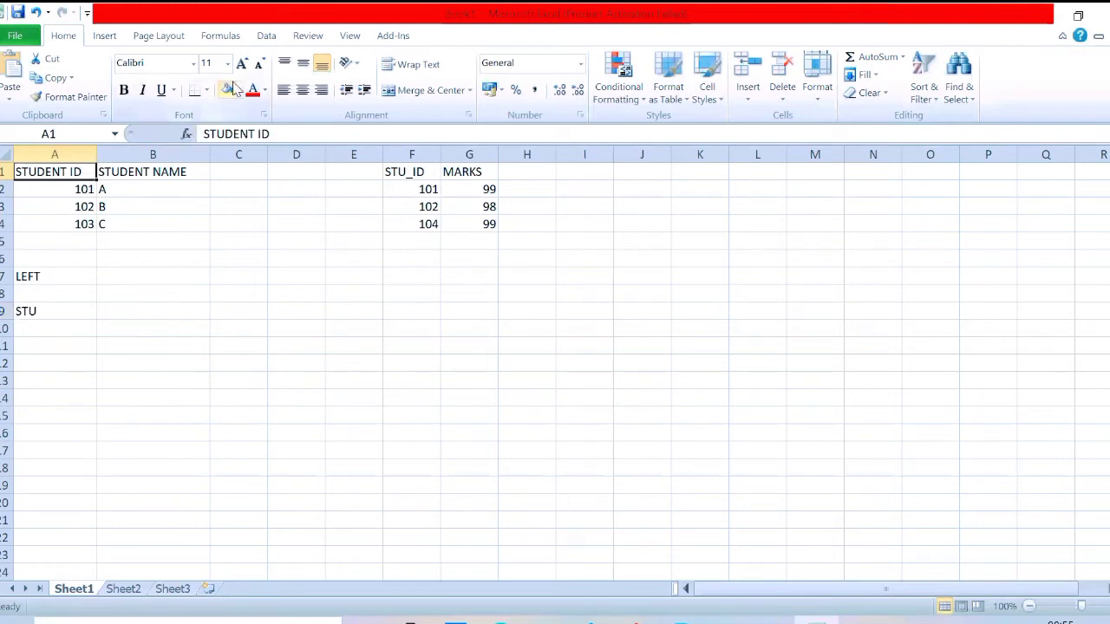
pyautogui.click(420, 172)
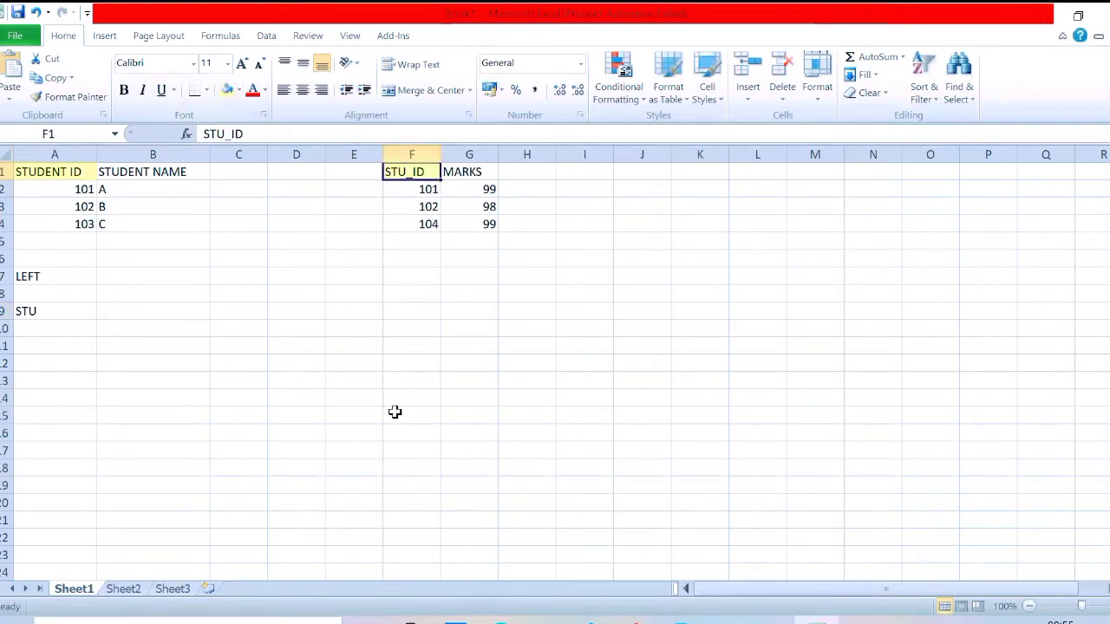
pyautogui.click(78, 185)
pyautogui.click(55, 172)
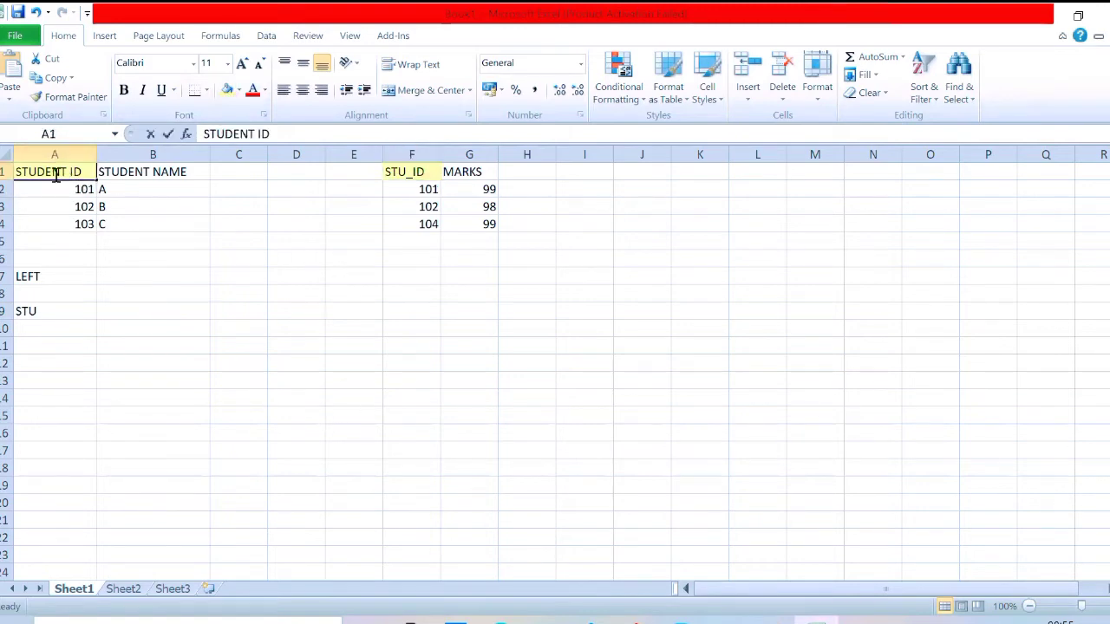
pyautogui.doubleClick(59, 173)
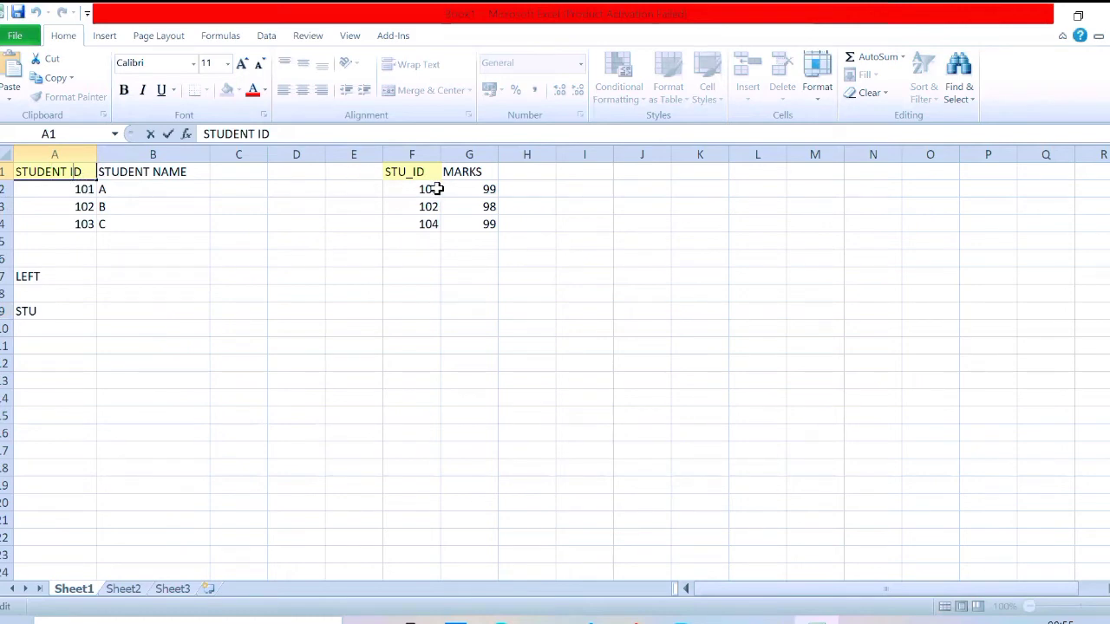
# Step: Enter the sample key name ACCOUN NO in J6 and widen column J to fit it
pyautogui.click(625, 253)
pyautogui.write('A')
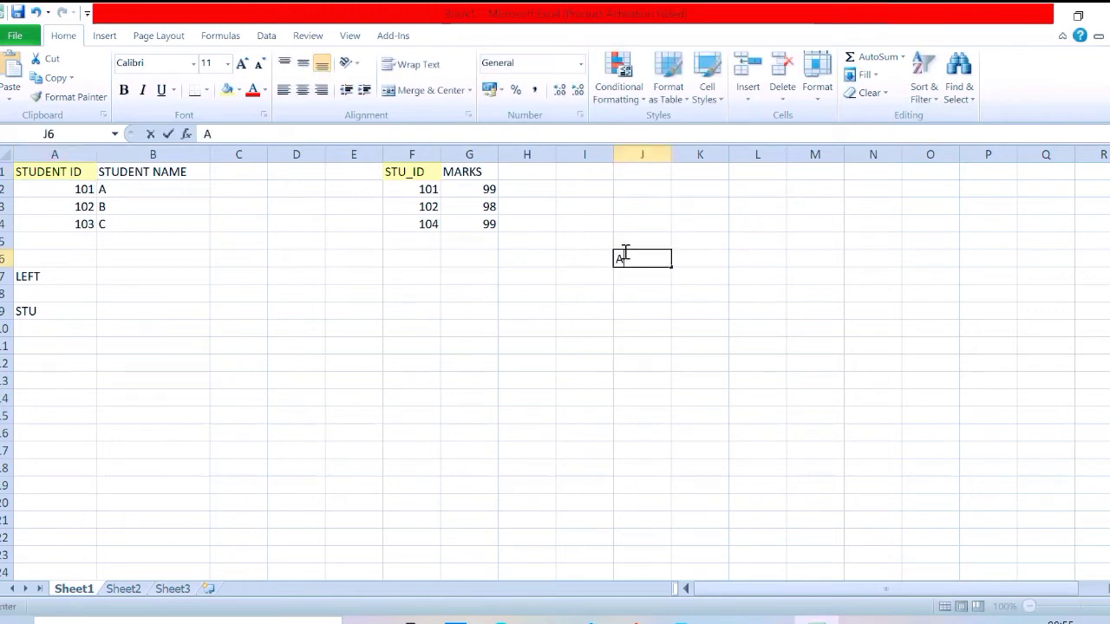
pyautogui.write('CCOUN')
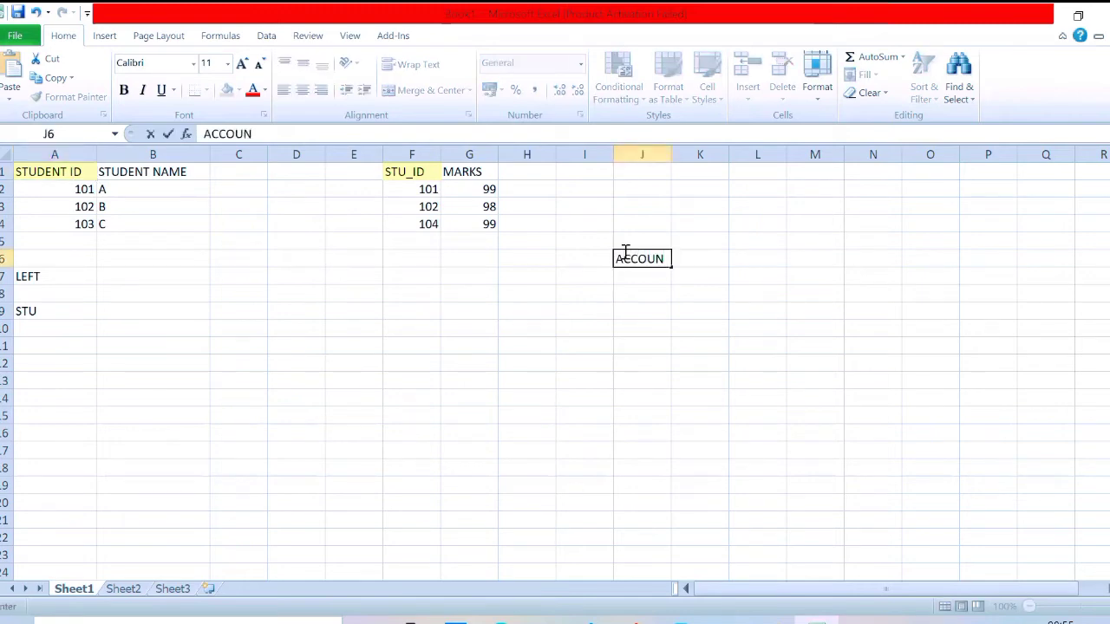
pyautogui.write(' NO')
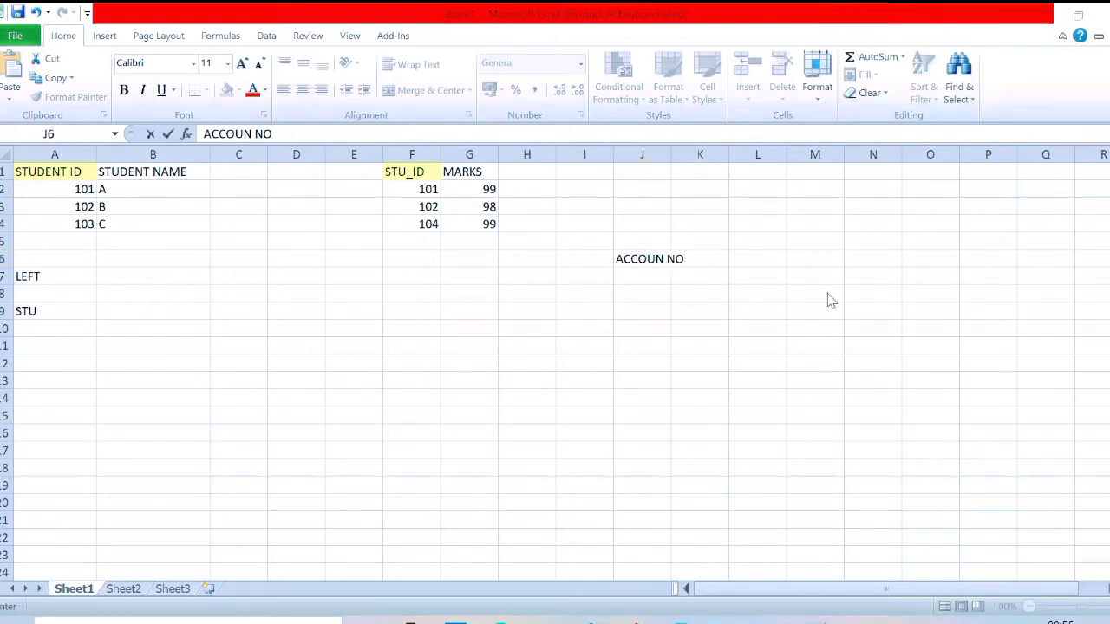
pyautogui.click(681, 258)
pyautogui.click(690, 224)
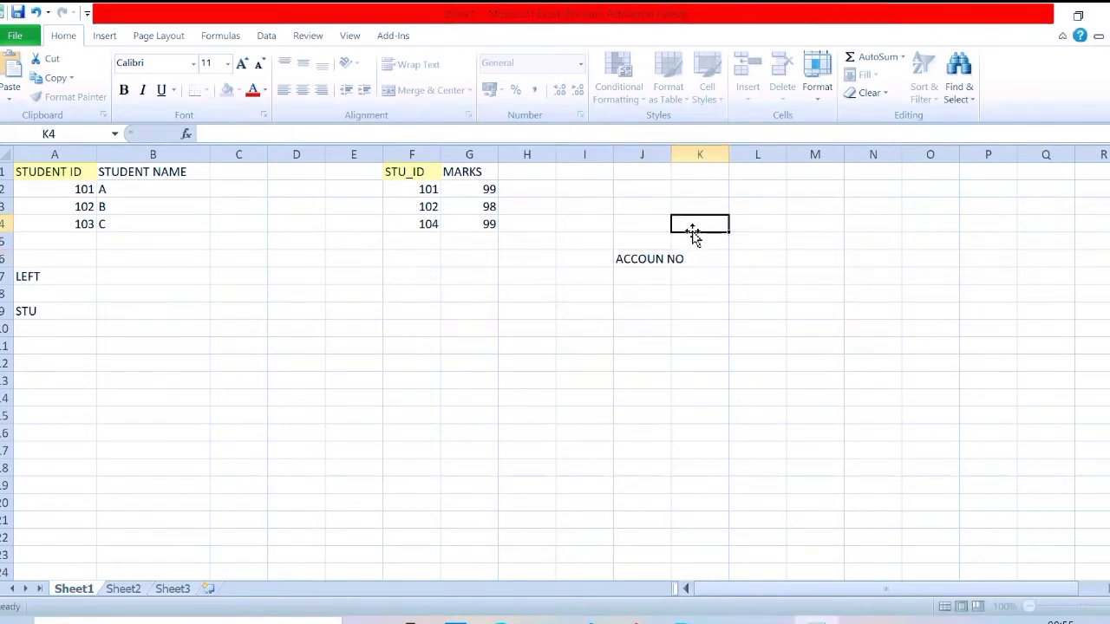
pyautogui.moveTo(669, 153); pyautogui.dragTo(697, 153)
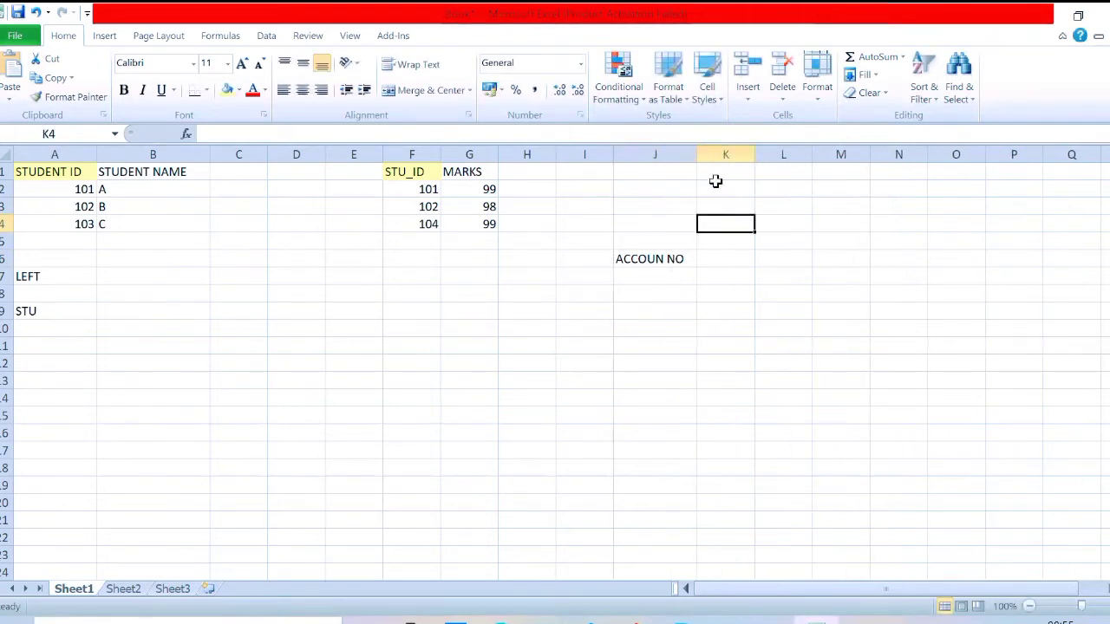
pyautogui.click(714, 261)
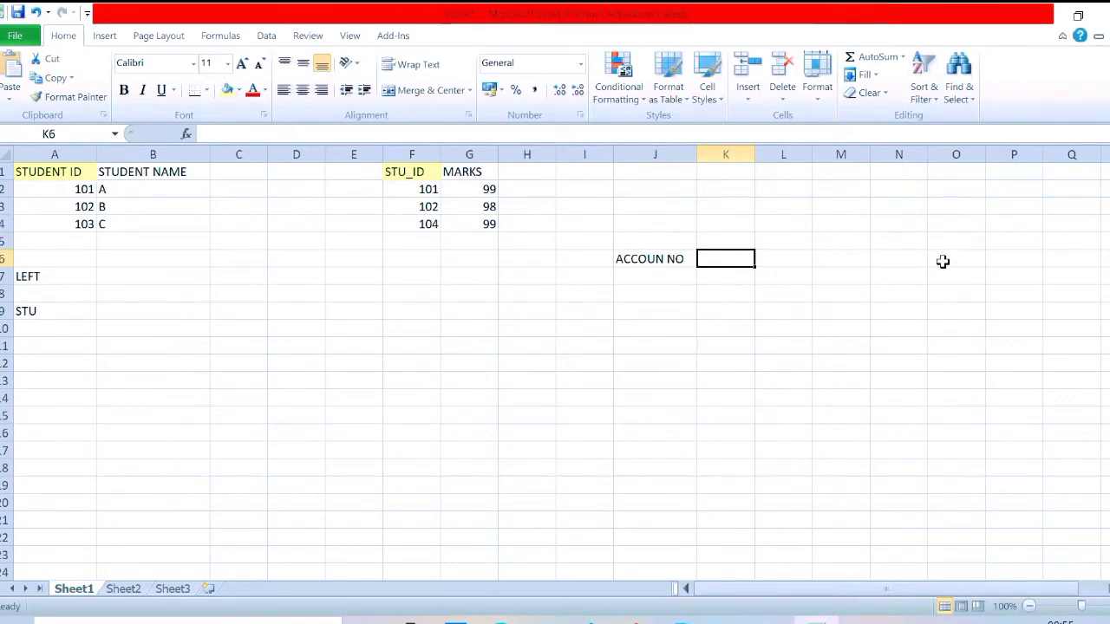
# Step: Enter the alternative key name ACC NO in cell M6
pyautogui.click(841, 253)
pyautogui.write('ACCN')
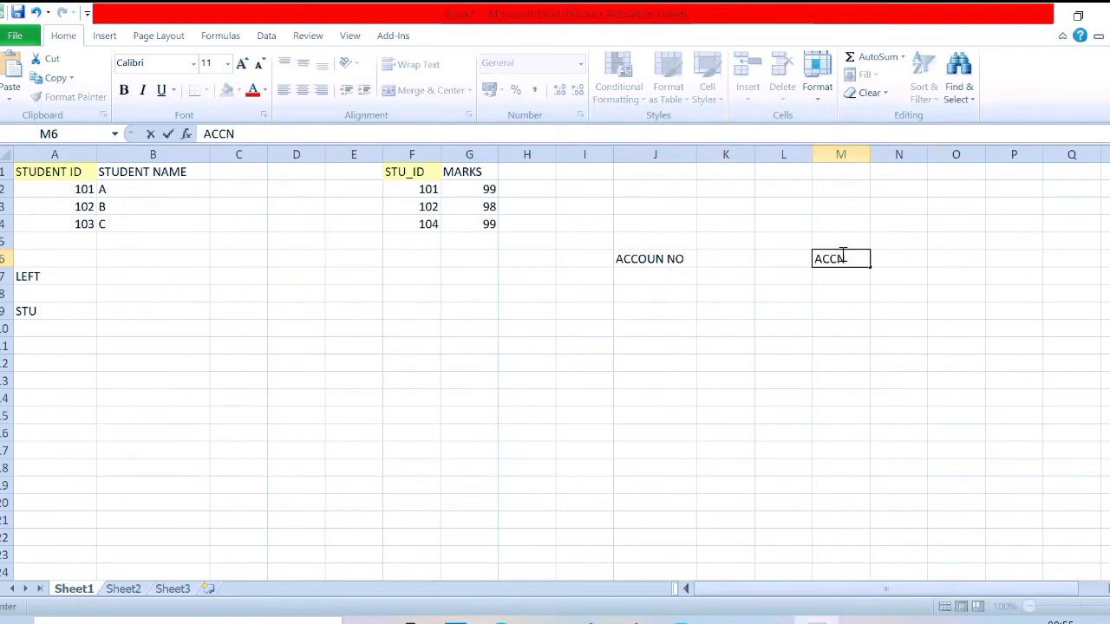
pyautogui.press('BackSpace')
pyautogui.write('NO')
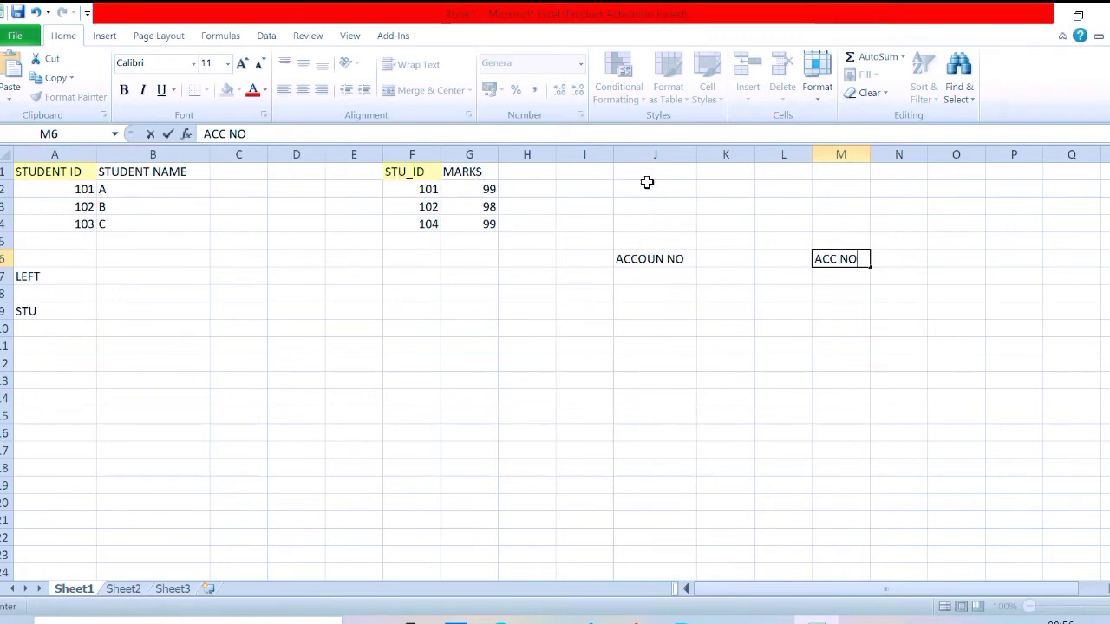
# Step: Enter the example key names STUDENT NO in J1, STU in M1 and ROLL NO in O1
pyautogui.click(647, 169)
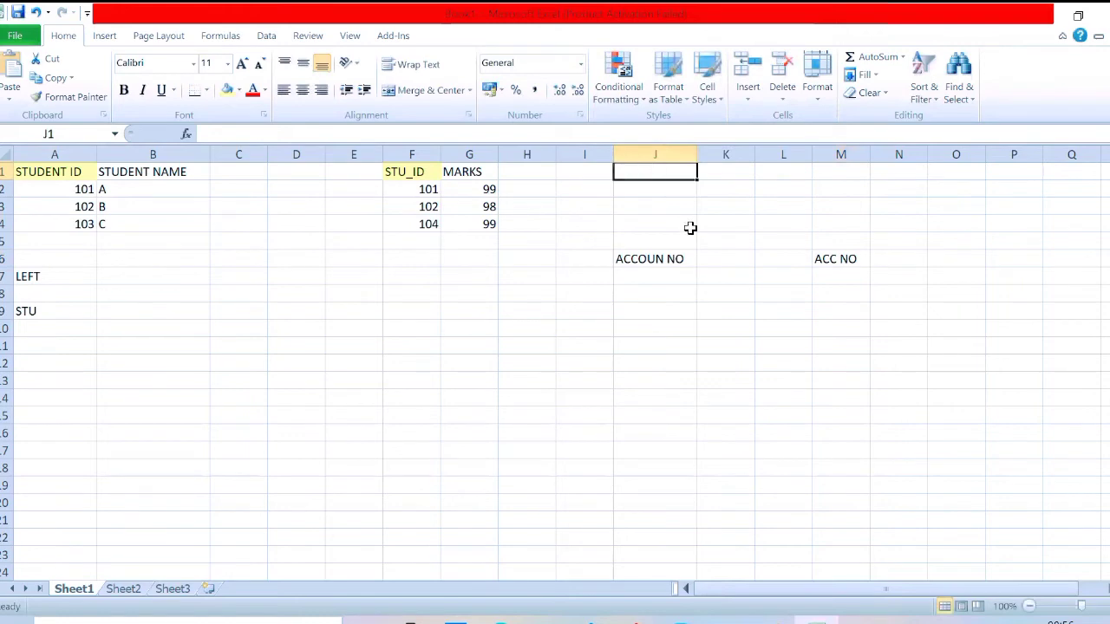
pyautogui.write('STUDE')
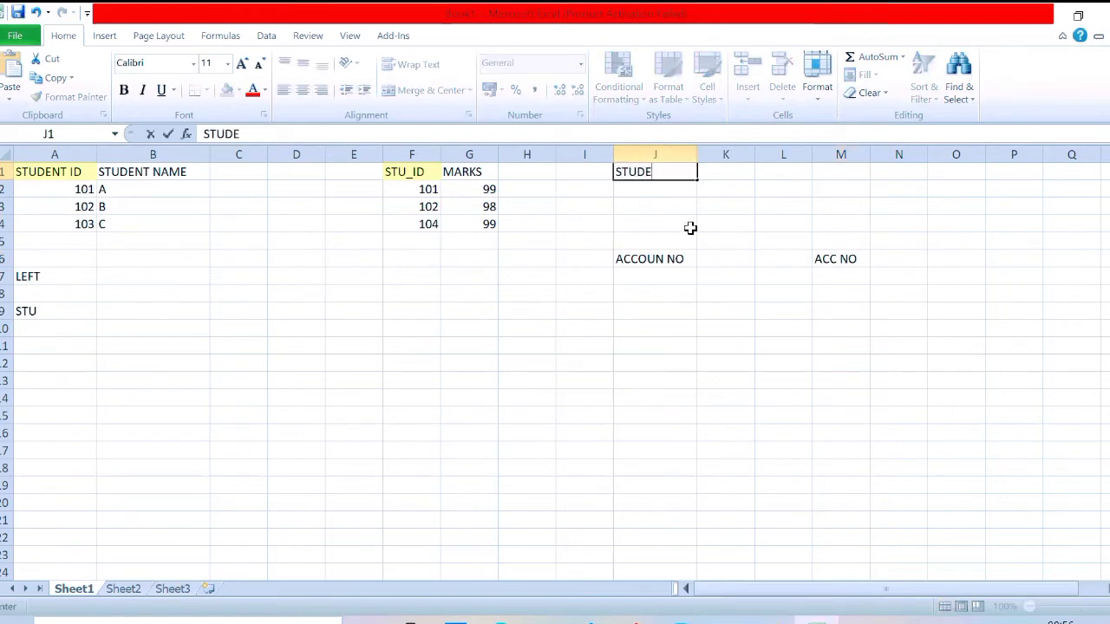
pyautogui.write('NT  NO')
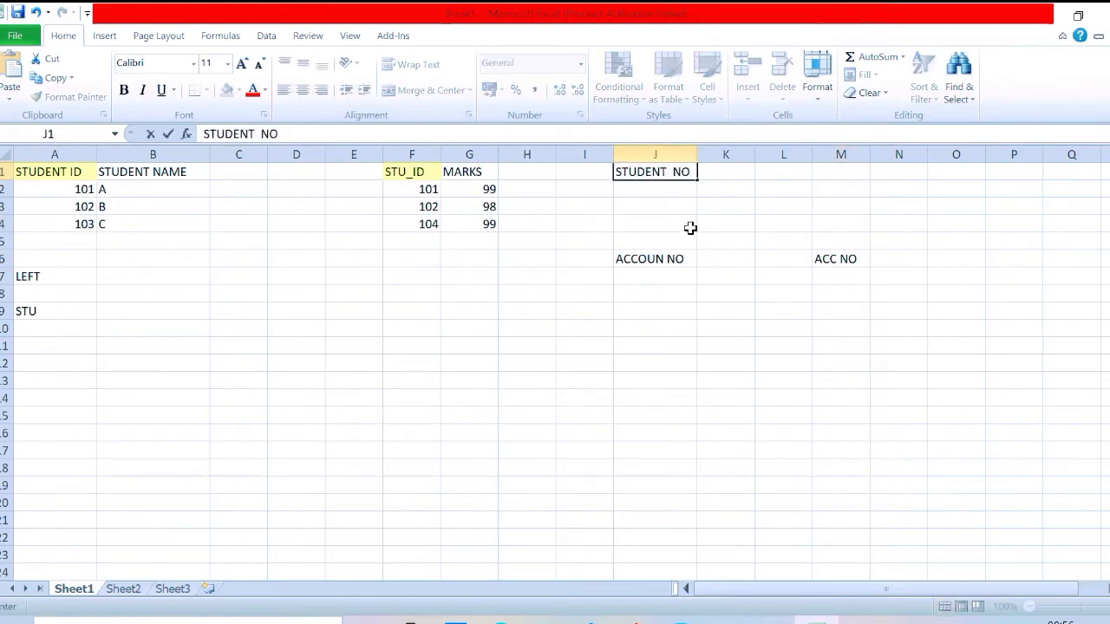
pyautogui.click(836, 170)
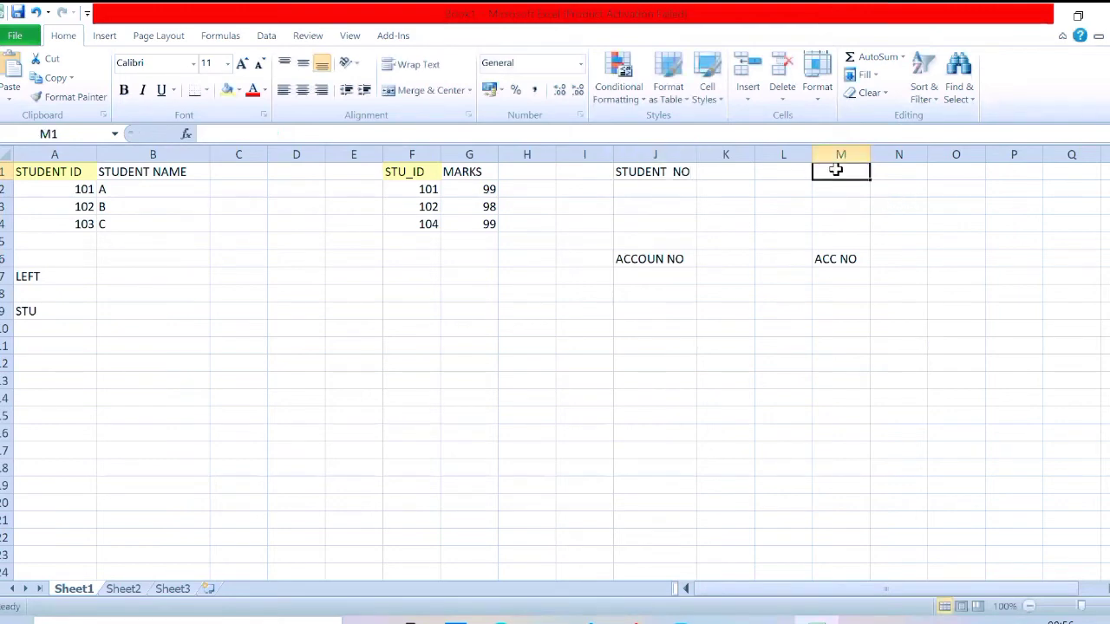
pyautogui.write('STU')
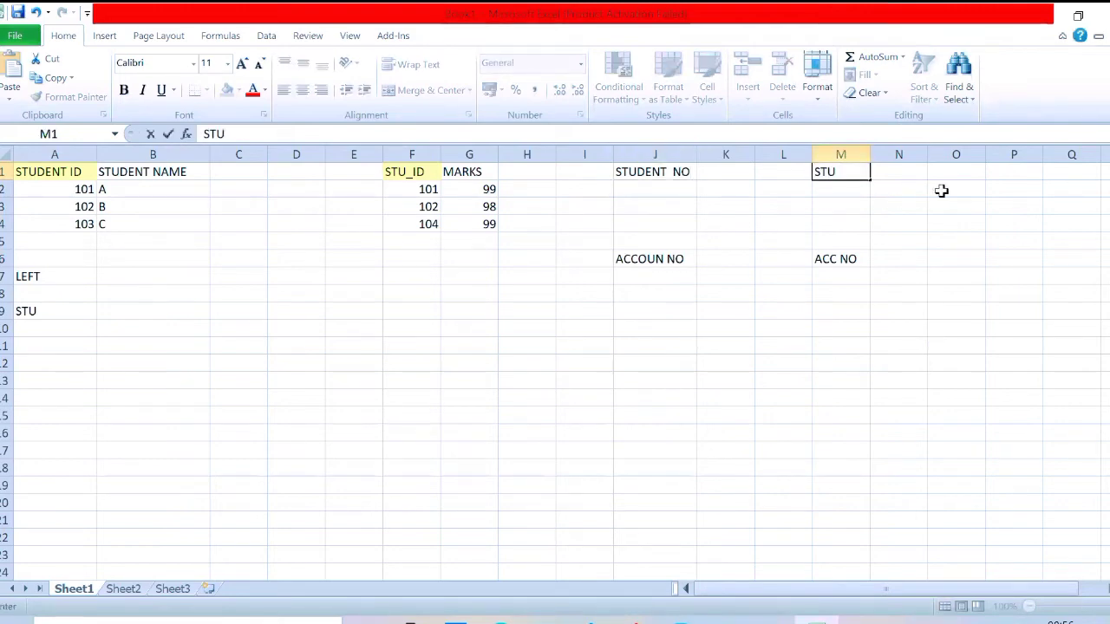
pyautogui.click(954, 177)
pyautogui.write('ROLL')
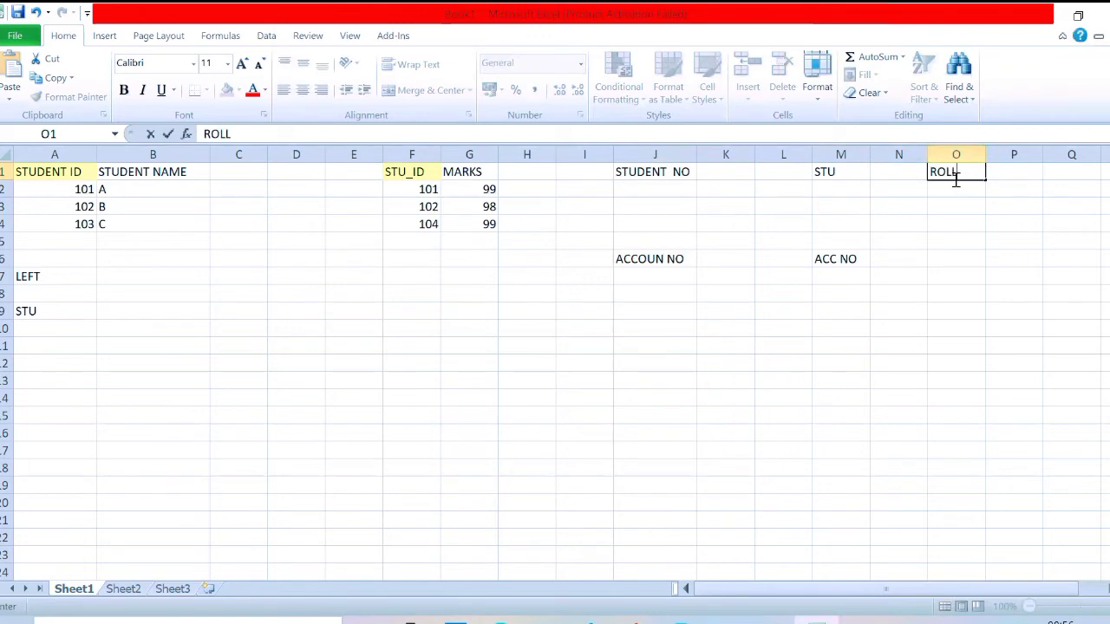
pyautogui.write(' NO')
# Step: Replace the marks table's ID column header in F1 with ROLL NO
pyautogui.click(407, 187)
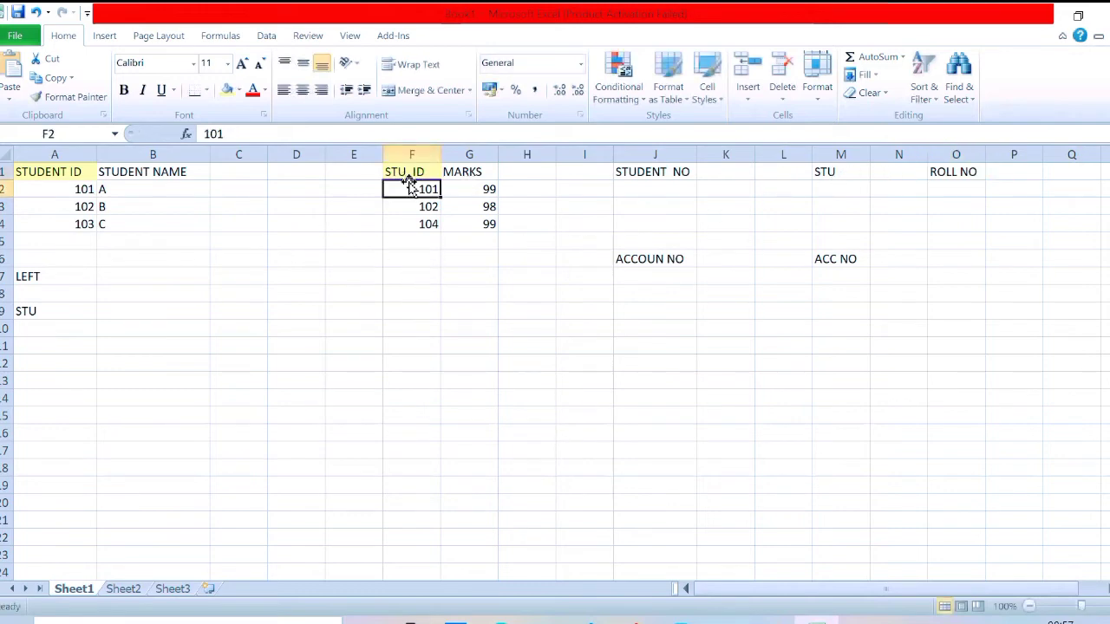
pyautogui.click(401, 171)
pyautogui.press('Delete')
pyautogui.write('ROLL NO')
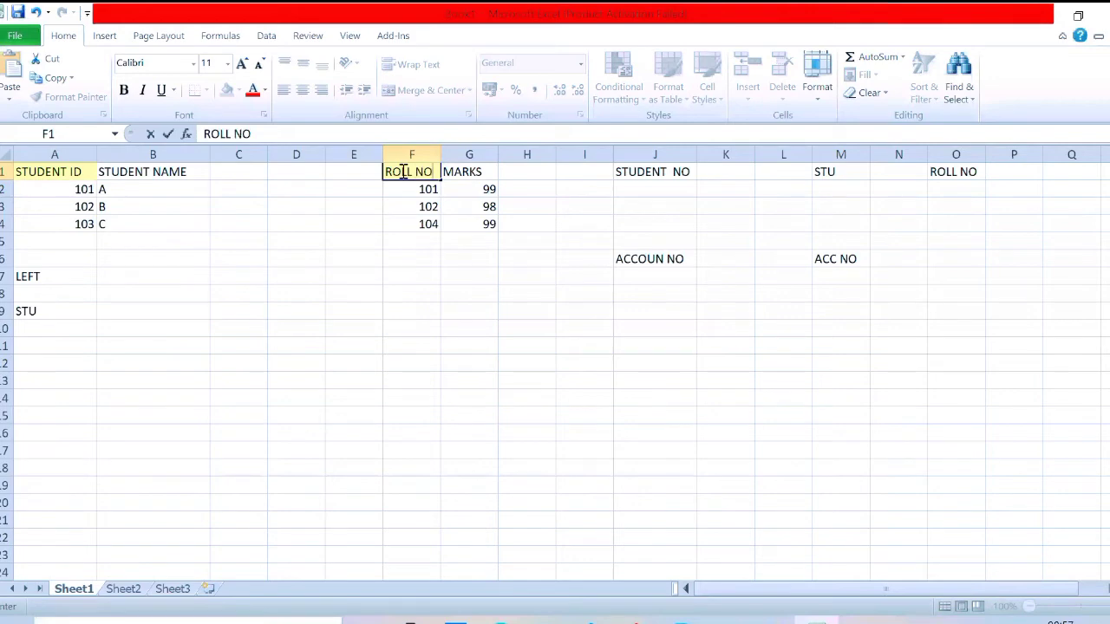
pyautogui.click(292, 295)
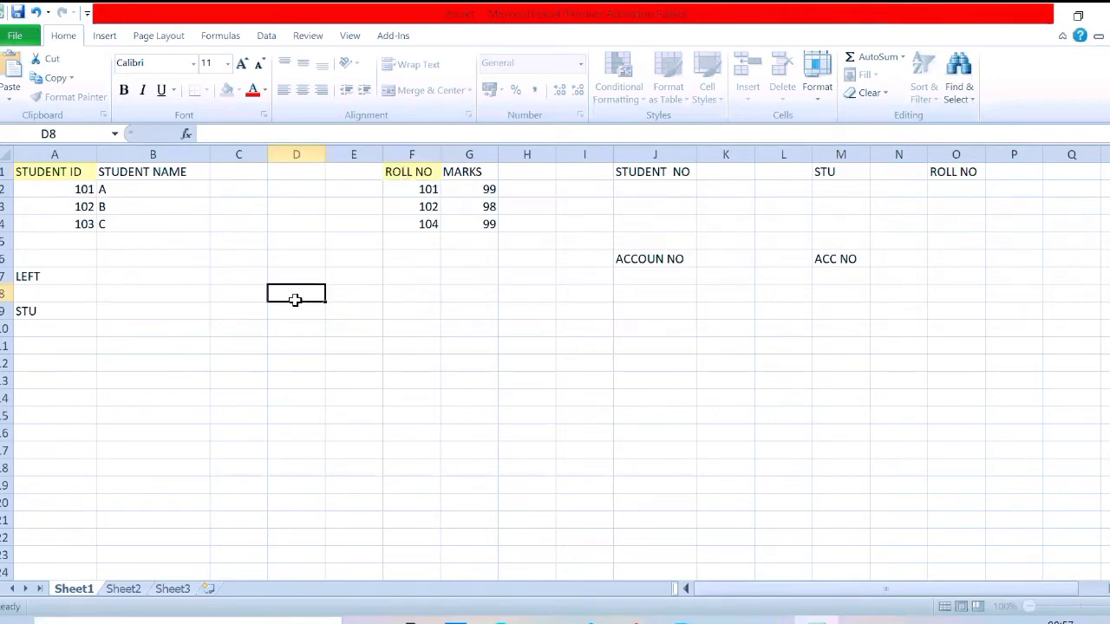
# Step: Enter the left join result headers STUDENT _ID, STUDENT NAME and MARKS in cells A9 to C9
pyautogui.click(39, 313)
pyautogui.write('STUDE')
pyautogui.press('BackSpace')
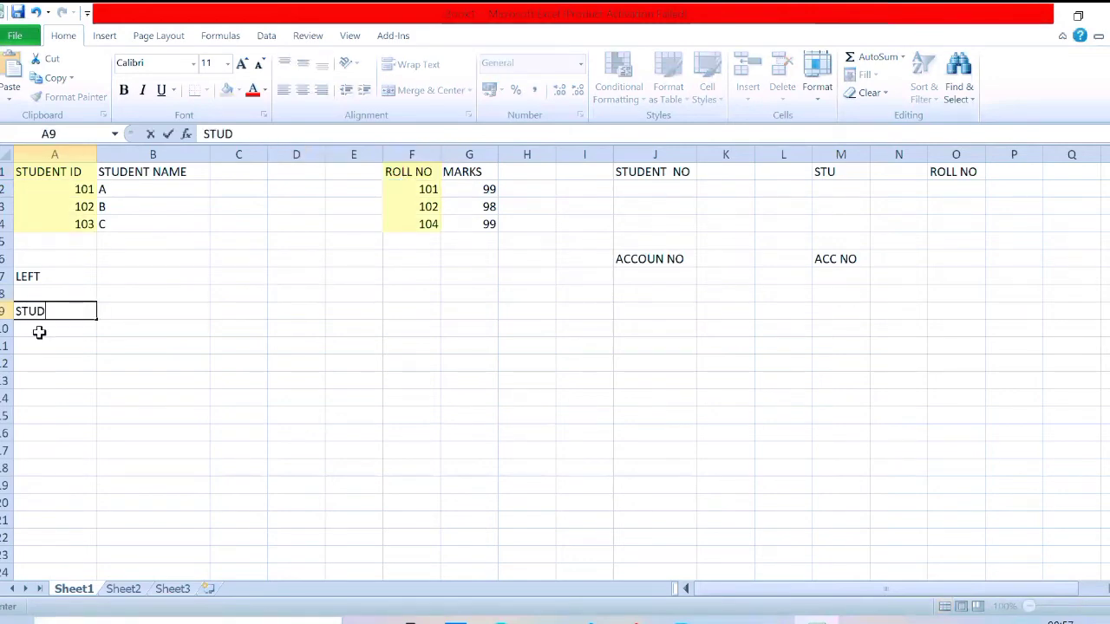
pyautogui.write('ENT ')
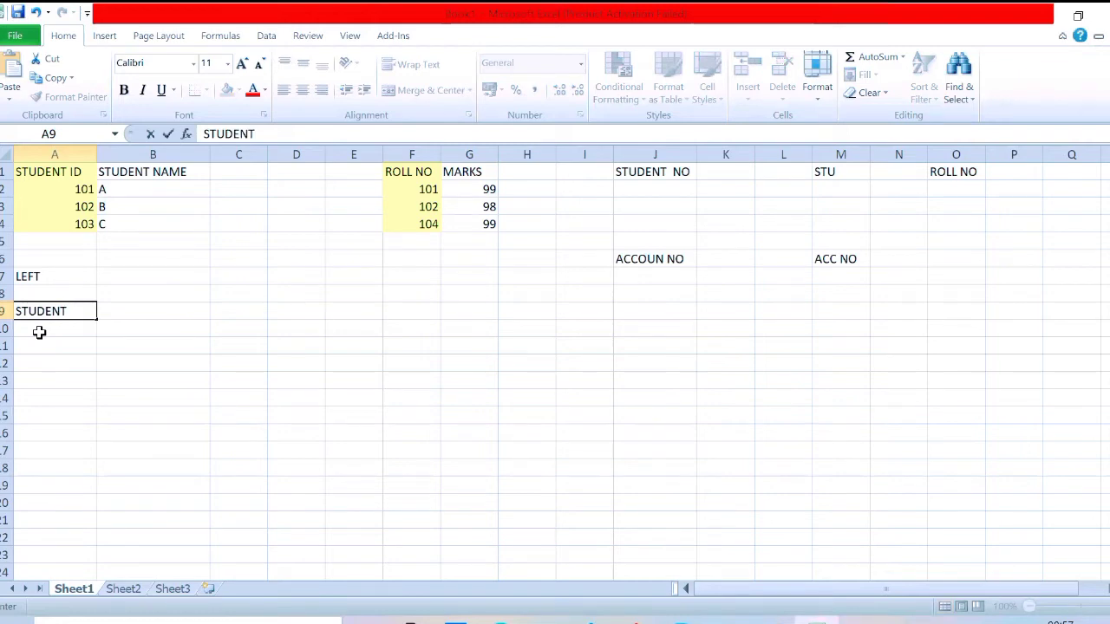
pyautogui.write('_ID')
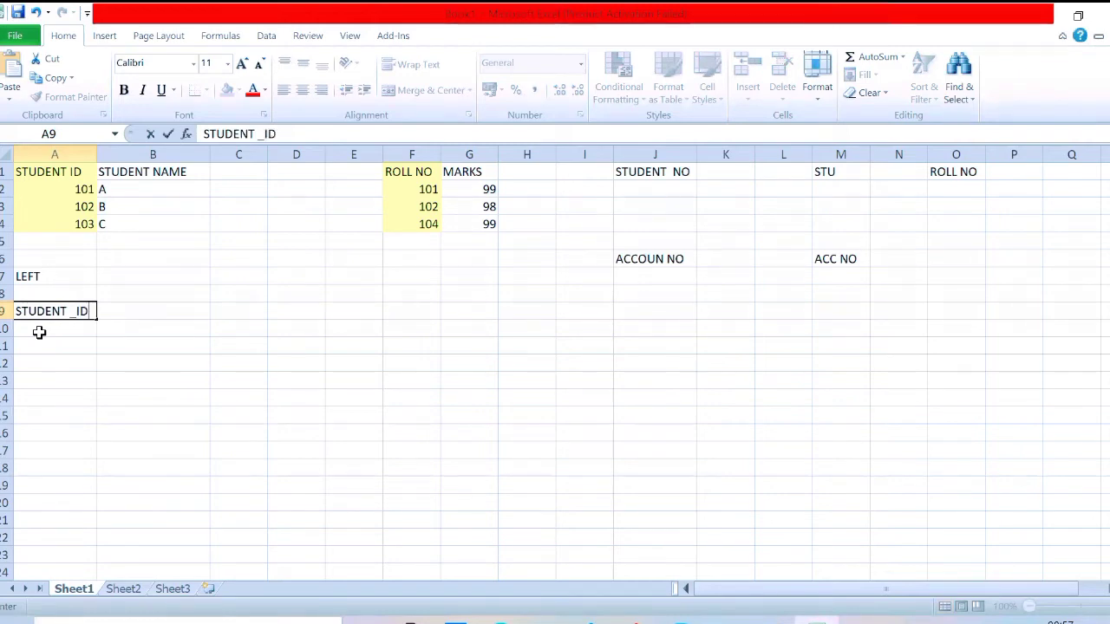
pyautogui.press('Tab')
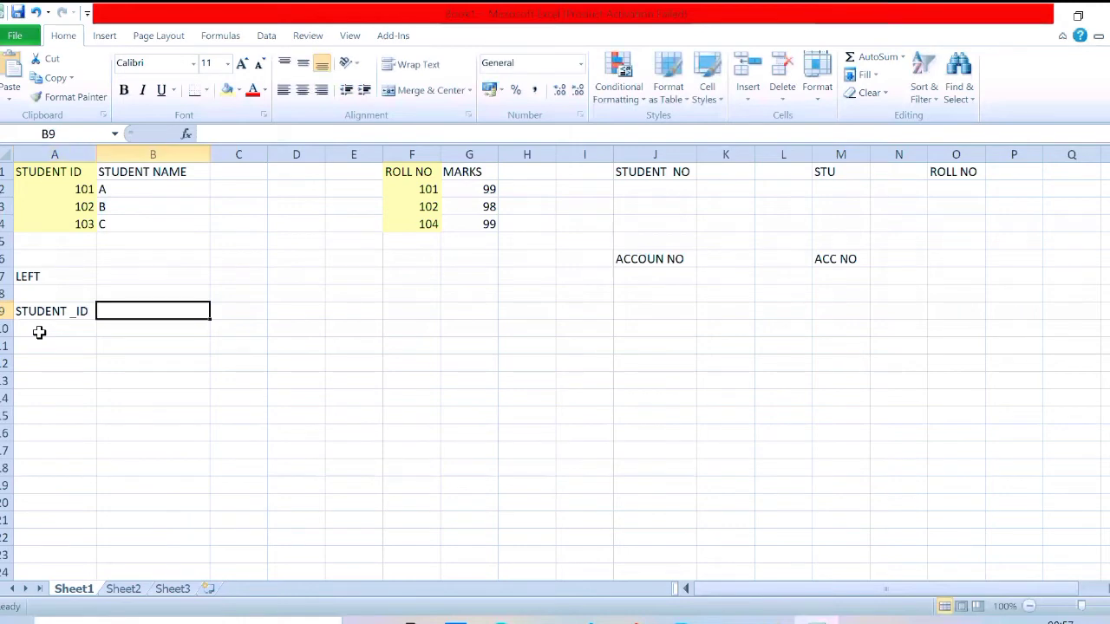
pyautogui.write('TU')
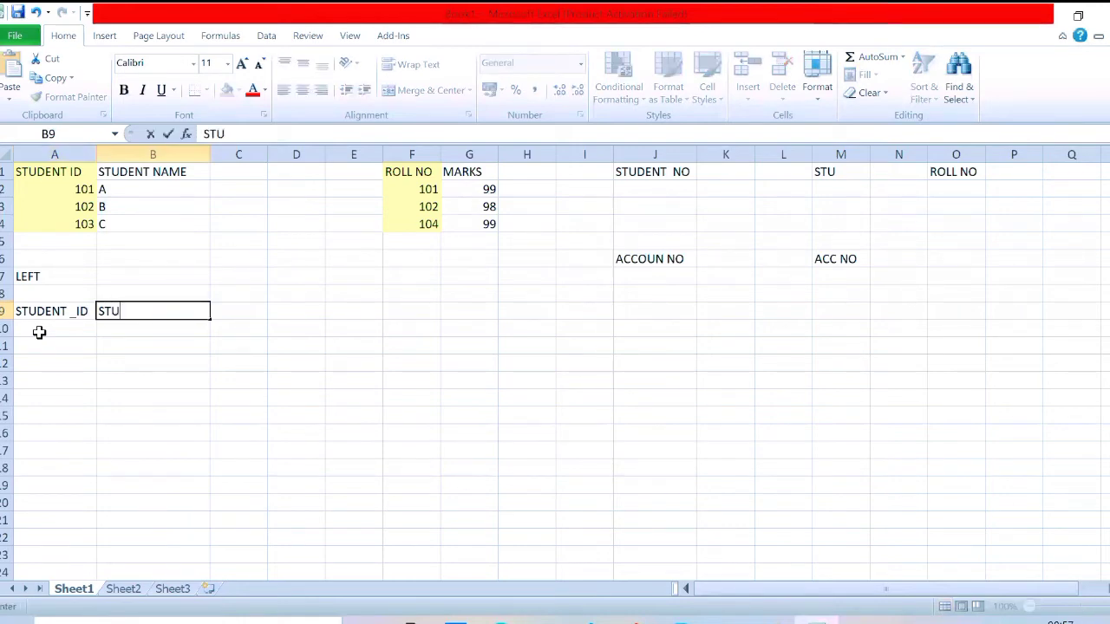
pyautogui.write('DENT NAME')
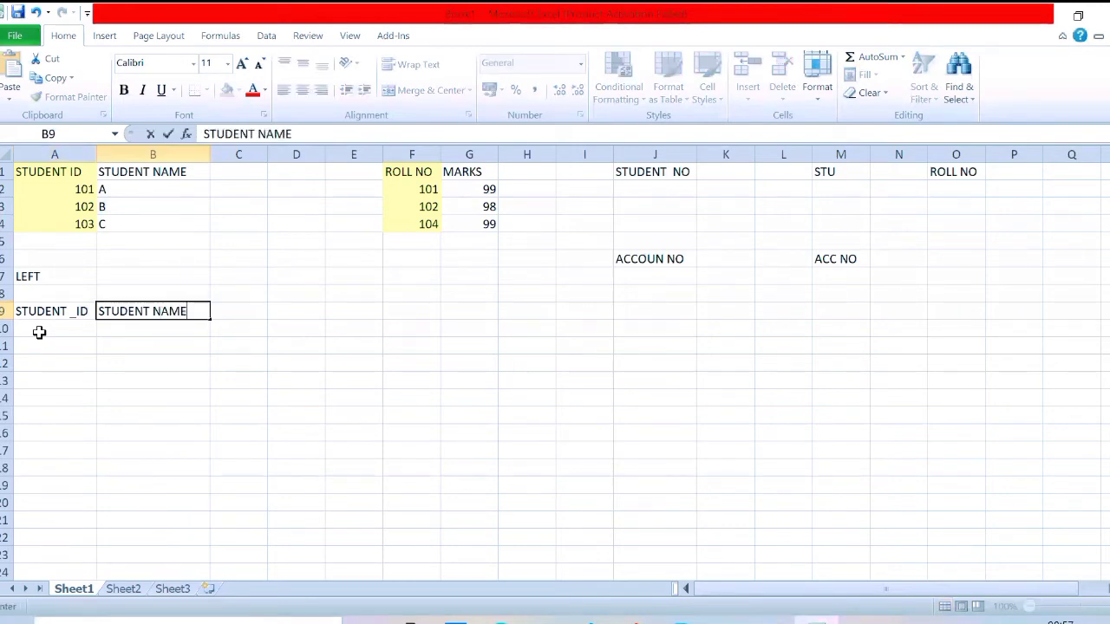
pyautogui.press('Tab')
pyautogui.write('MARKS')
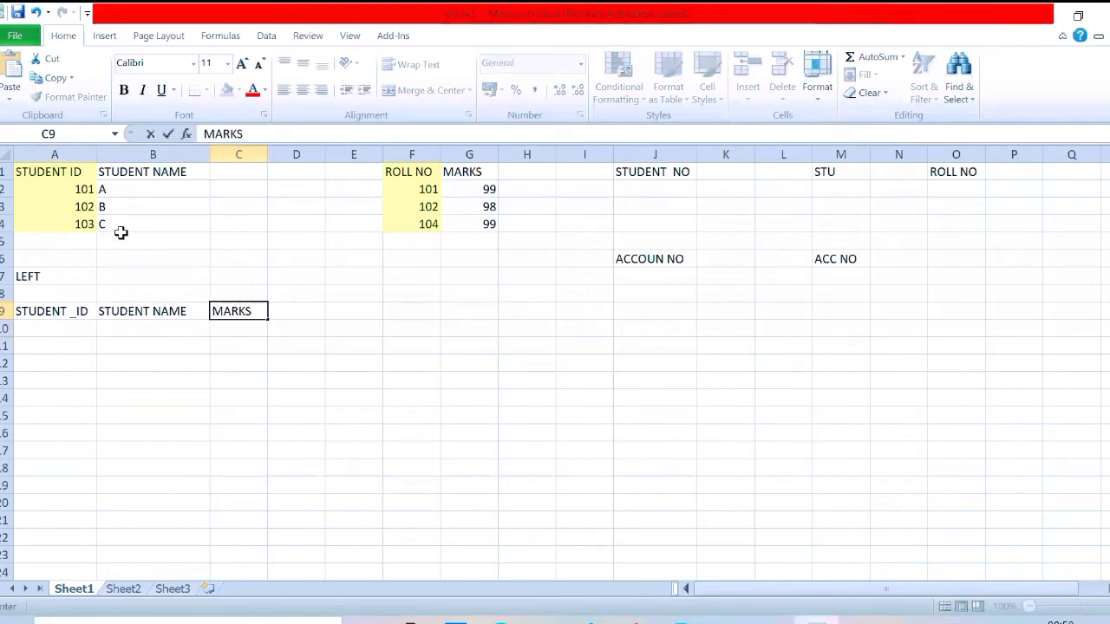
# Step: Enter the left join student IDs 101, 102 and 103 in cells A10 to A12
pyautogui.moveTo(77, 184); pyautogui.dragTo(144, 227)
pyautogui.click(31, 337)
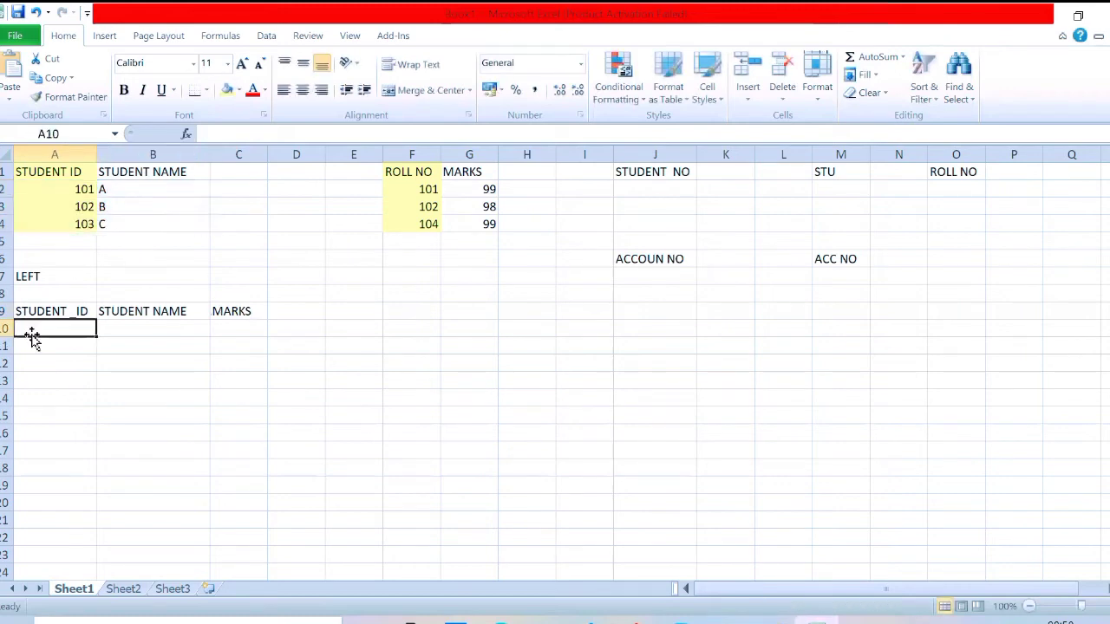
pyautogui.write('101')
pyautogui.press('Return')
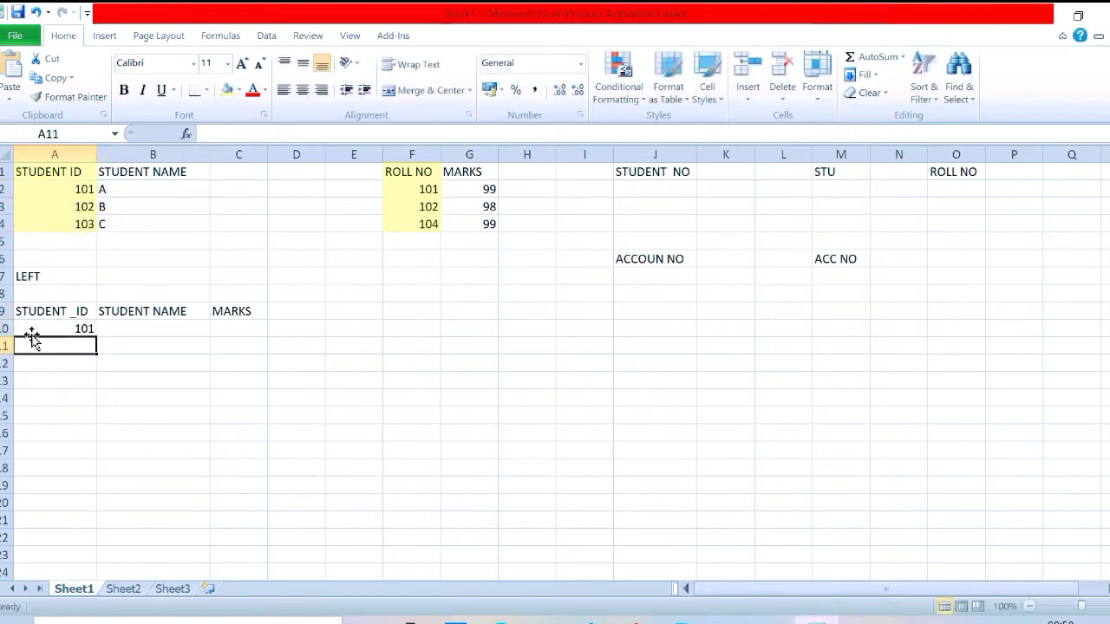
pyautogui.write('102')
pyautogui.press('Tab')
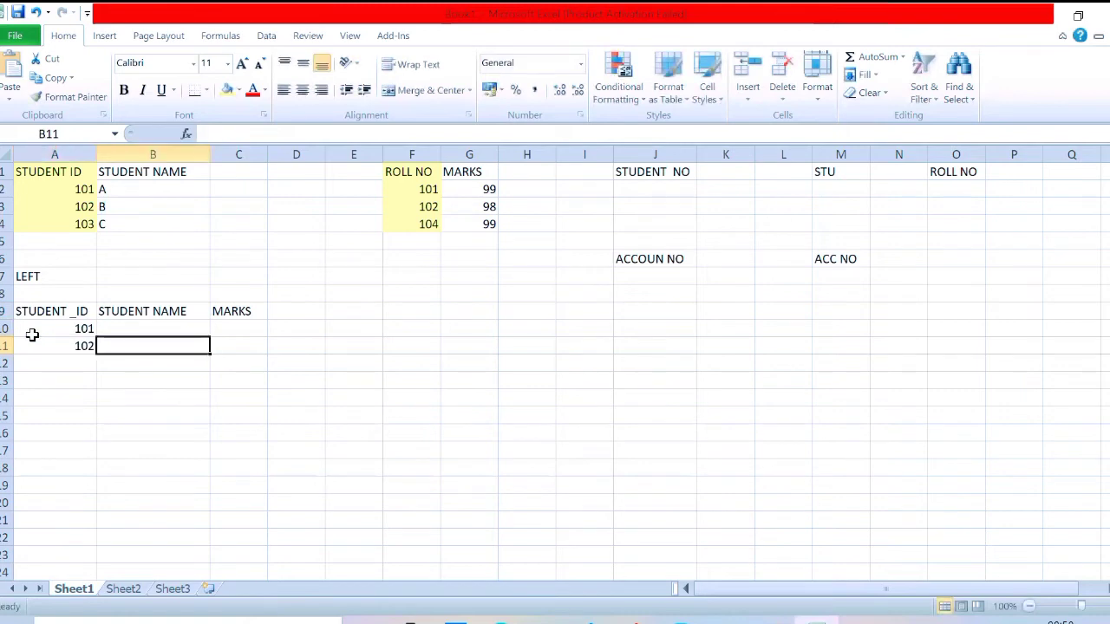
pyautogui.press('Return')
pyautogui.write('103')
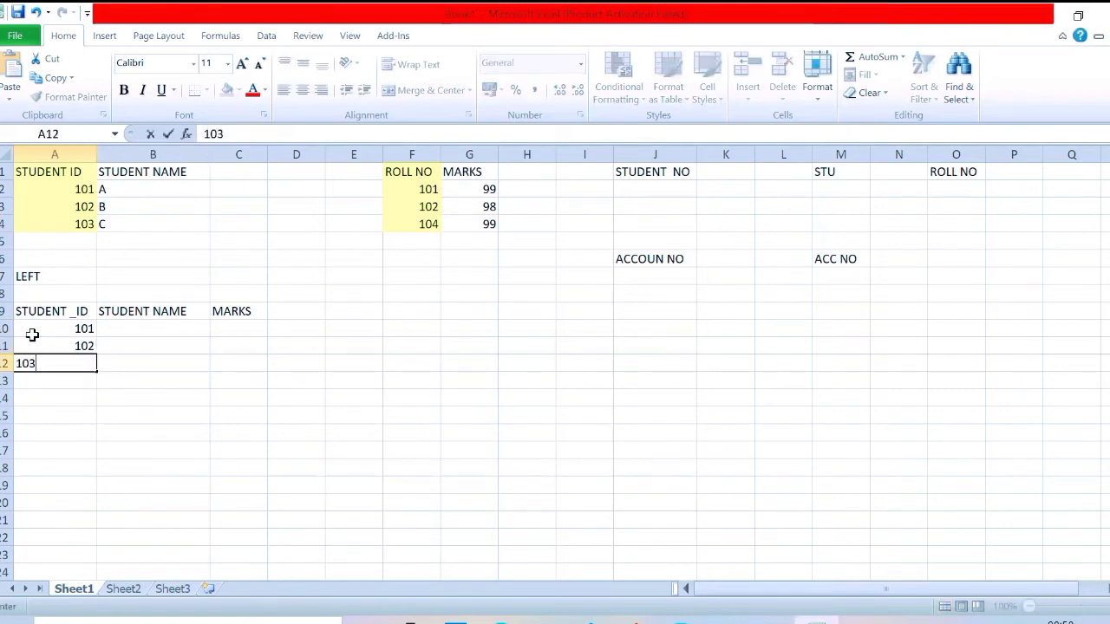
pyautogui.press('Tab')
# Step: Enter the student names A, B and C in cells B10 to B12 of the left join result
pyautogui.click(125, 329)
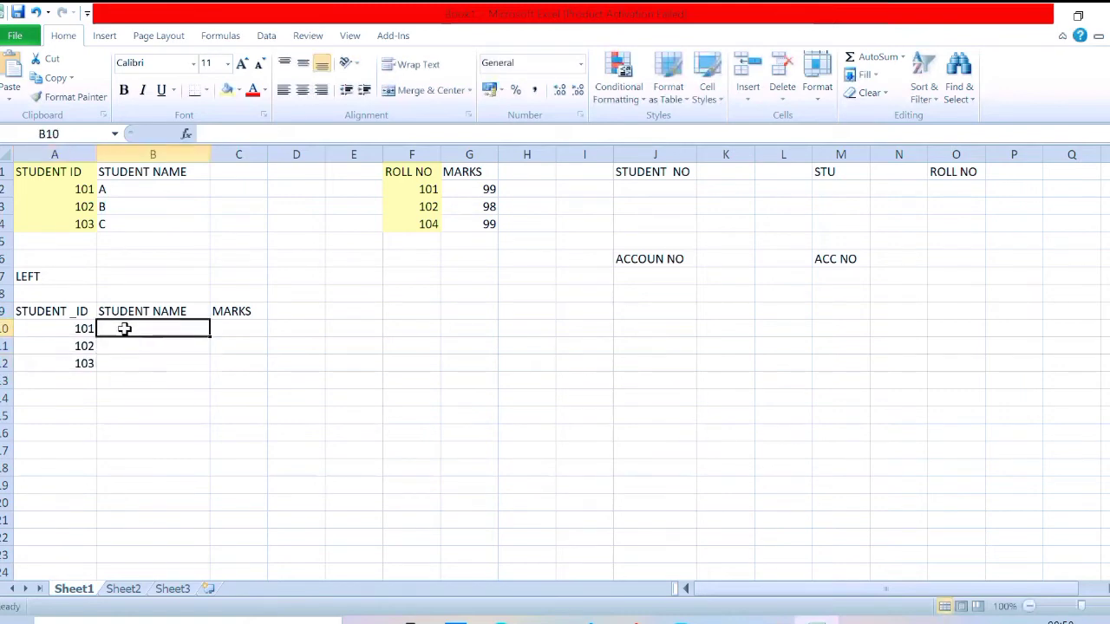
pyautogui.write('A')
pyautogui.press('Return')
pyautogui.write('B')
pyautogui.press('Return')
pyautogui.write('C')
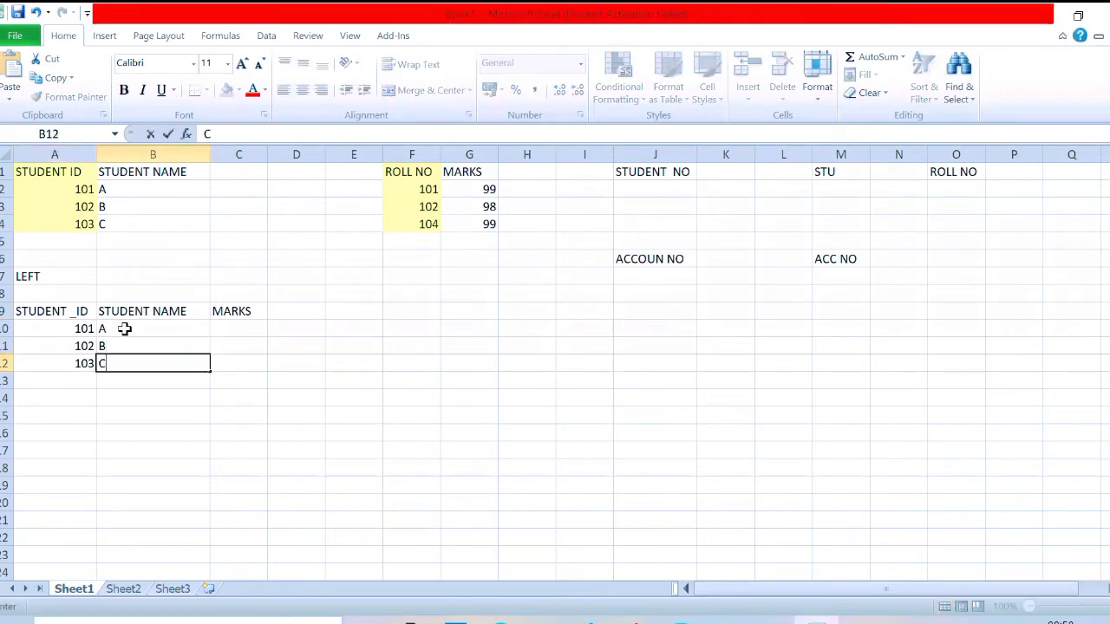
pyautogui.press('Return')
# Step: Enter the left join marks 99, 98 and NULL in cells C10 to C12
pyautogui.click(223, 328)
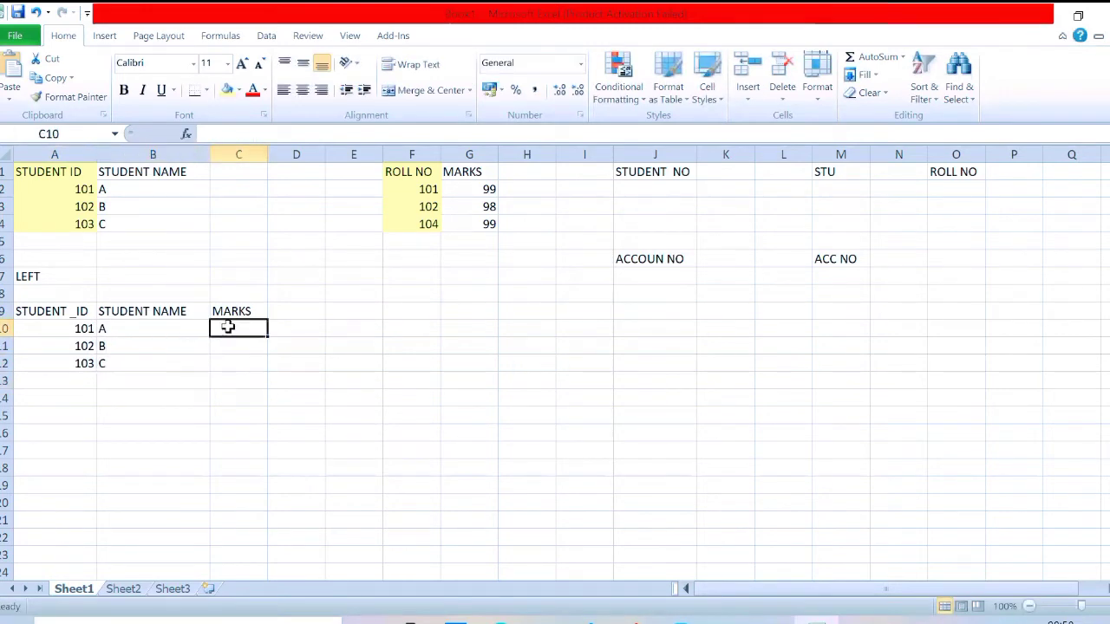
pyautogui.write('99')
pyautogui.press('Return')
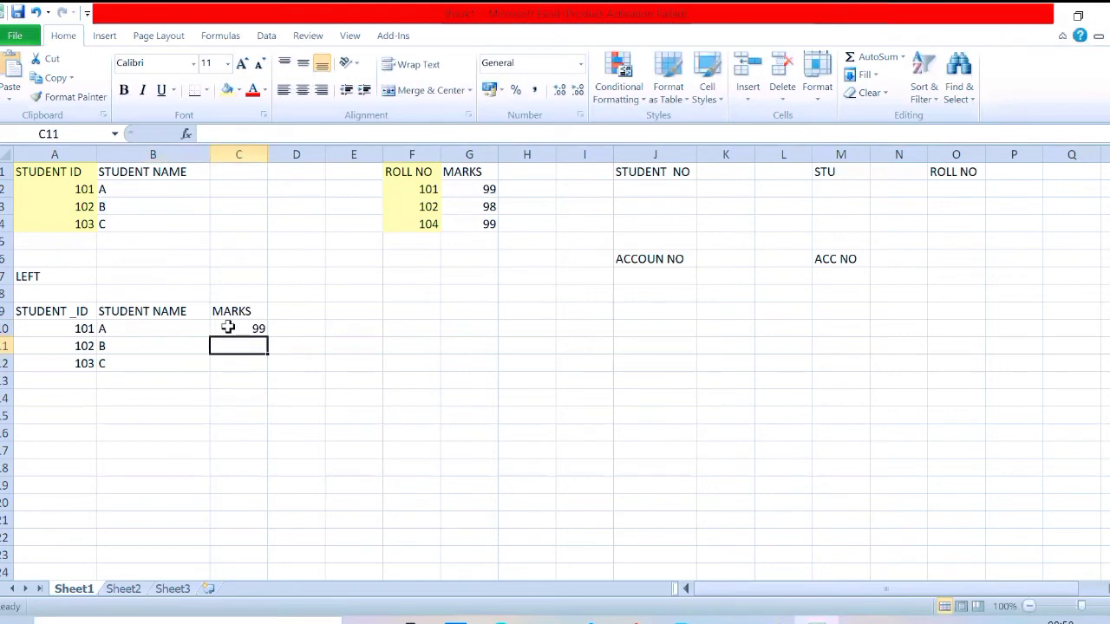
pyautogui.write('98')
pyautogui.press('Return')
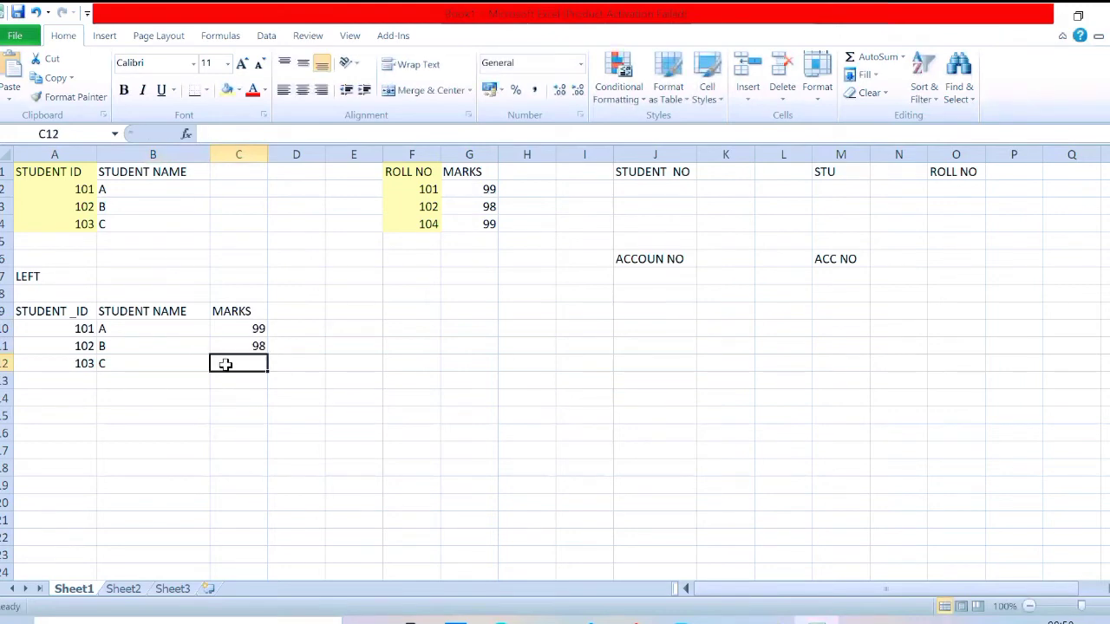
pyautogui.write('NULL')
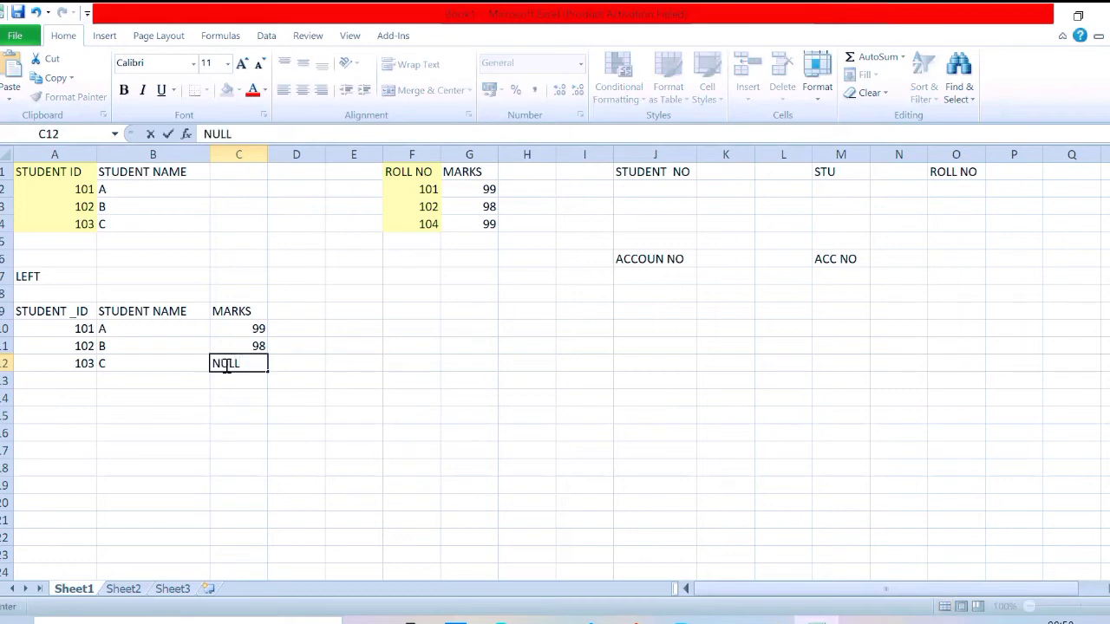
pyautogui.hotkey('ctrl', 'Return')
# Step: Compare the left join result in A9:C12 with the student table and the marks rows for IDs 101 and 102
pyautogui.click(76, 342)
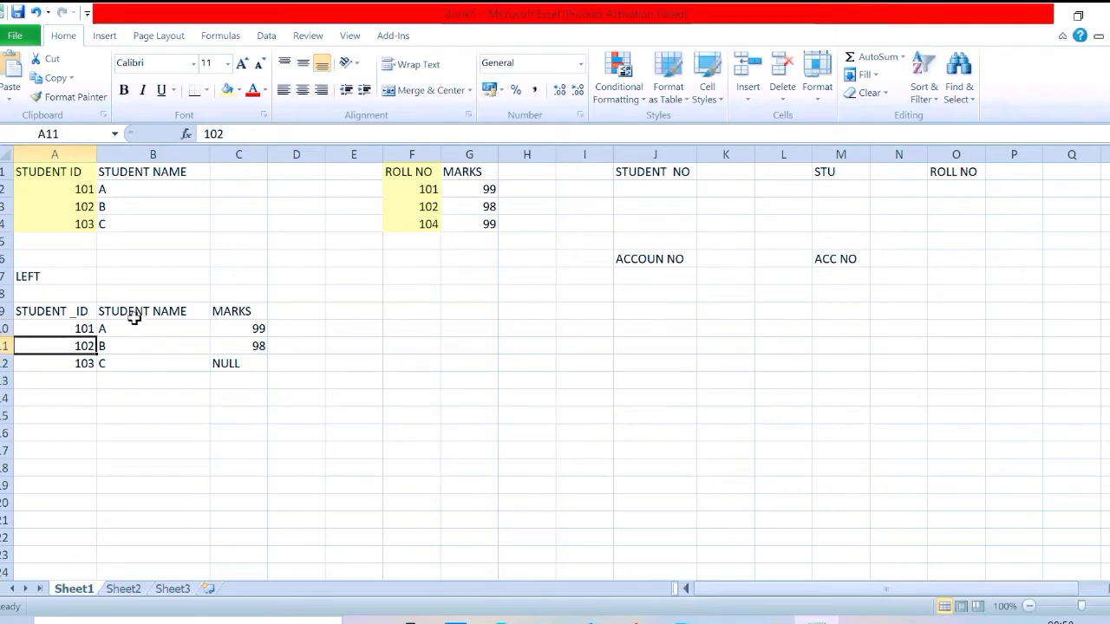
pyautogui.moveTo(49, 312); pyautogui.dragTo(255, 373)
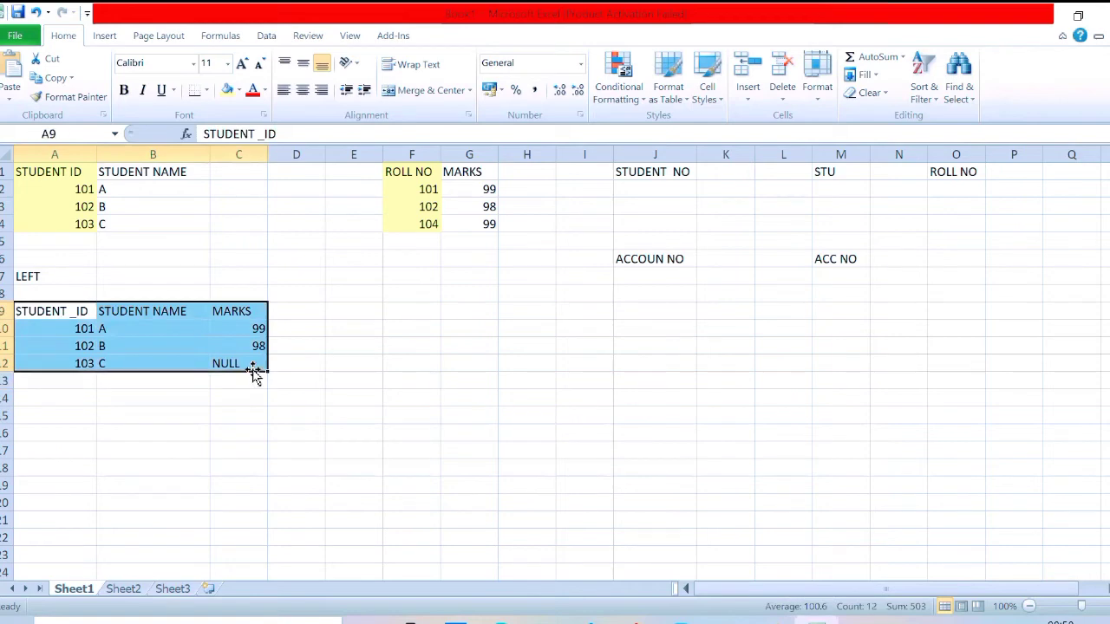
pyautogui.moveTo(75, 171); pyautogui.dragTo(186, 216)
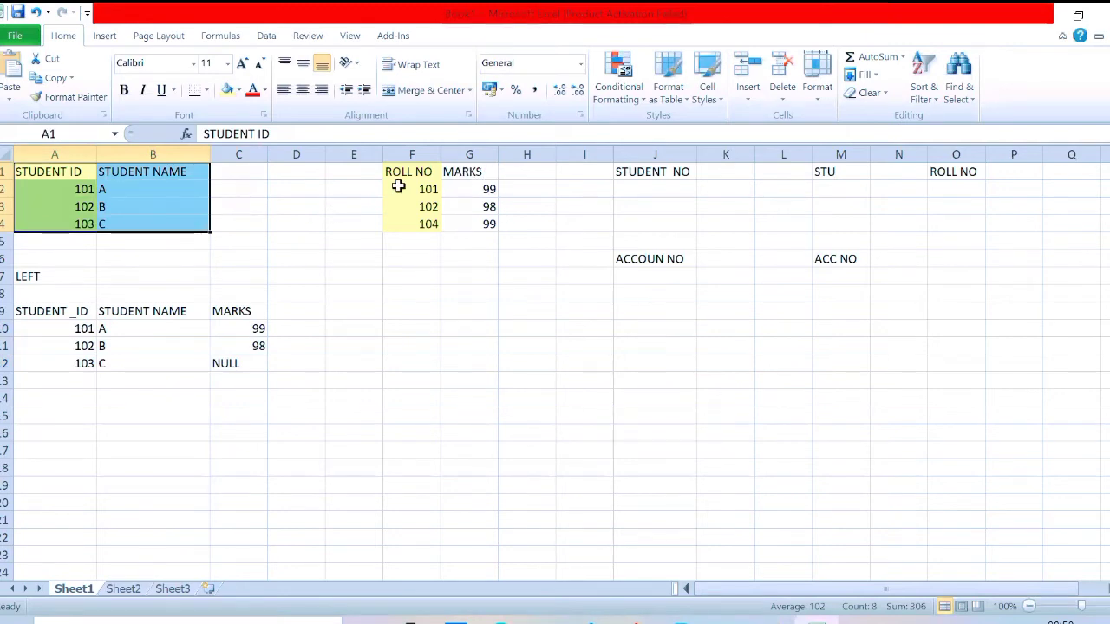
pyautogui.moveTo(403, 186); pyautogui.dragTo(492, 207)
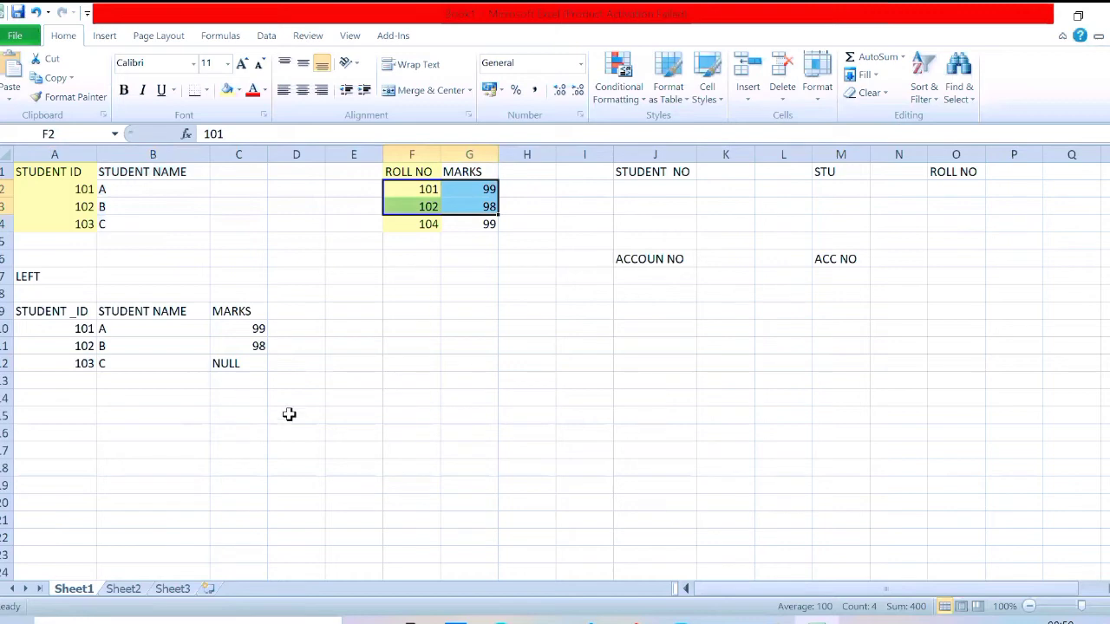
# Step: Switch to the Notepad join list and append ": COMPLEATE" to the RIGHT JOIN line under POWER BI
pyautogui.moveTo(726, 621)
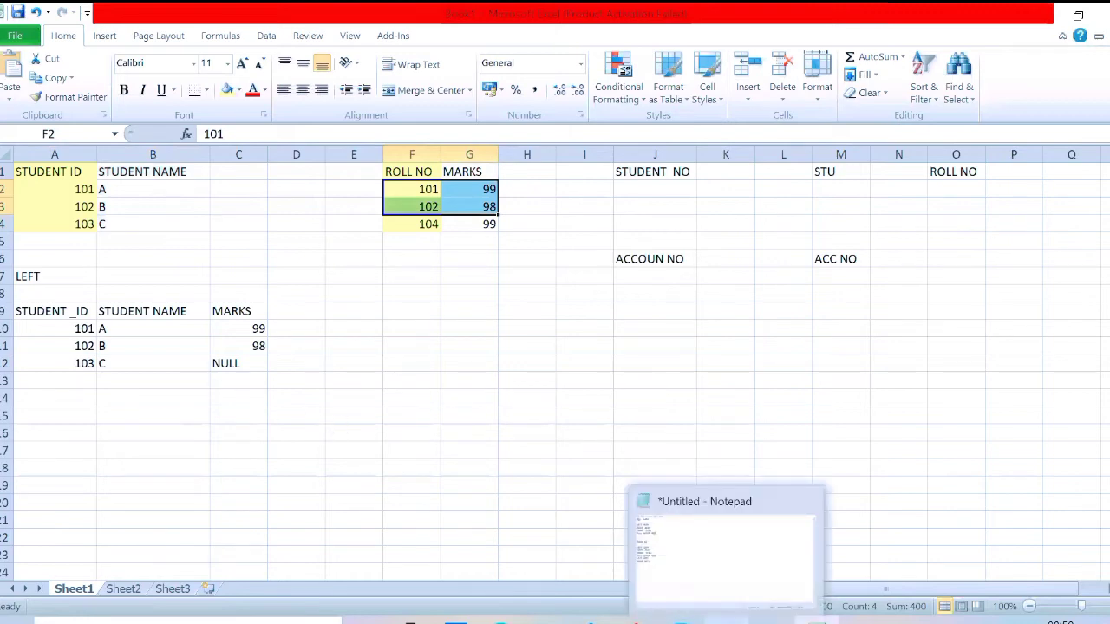
pyautogui.click(672, 583)
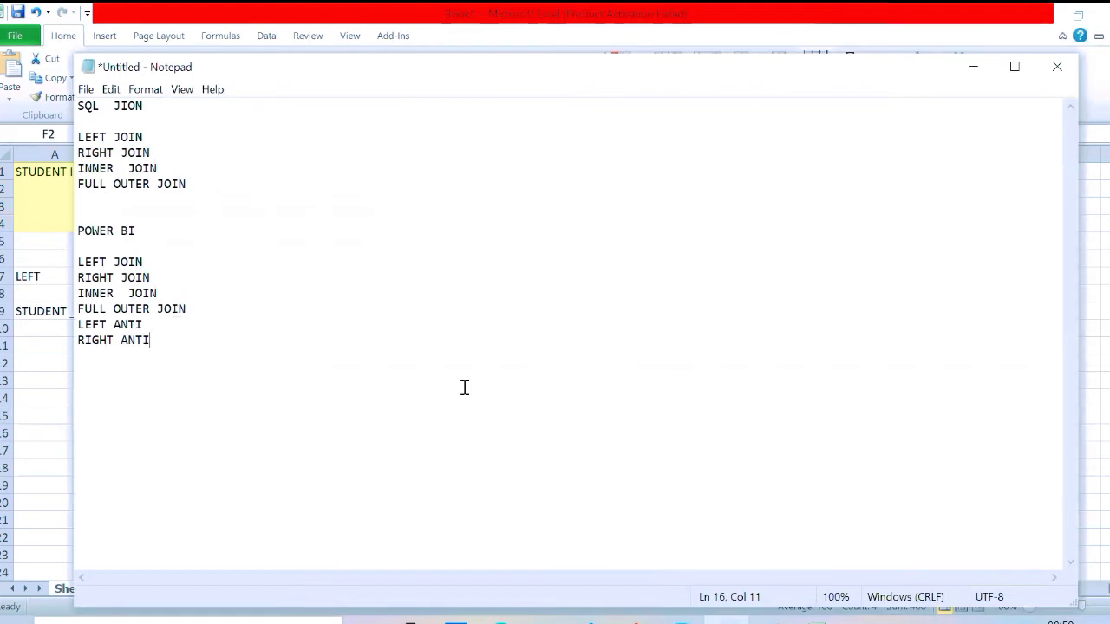
pyautogui.click(179, 282)
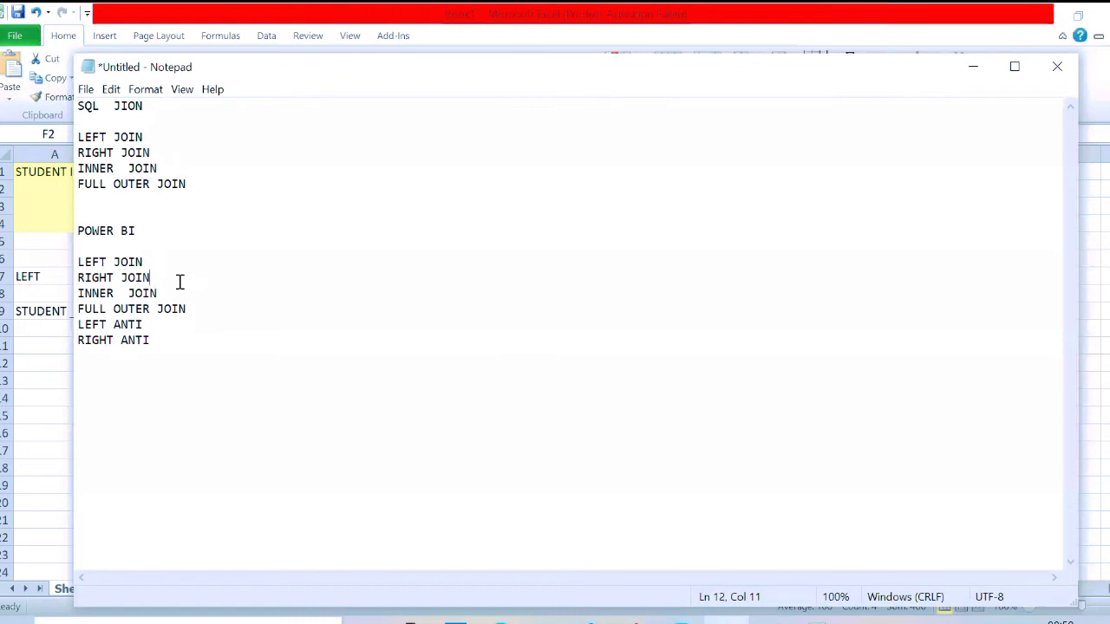
pyautogui.write(':  C')
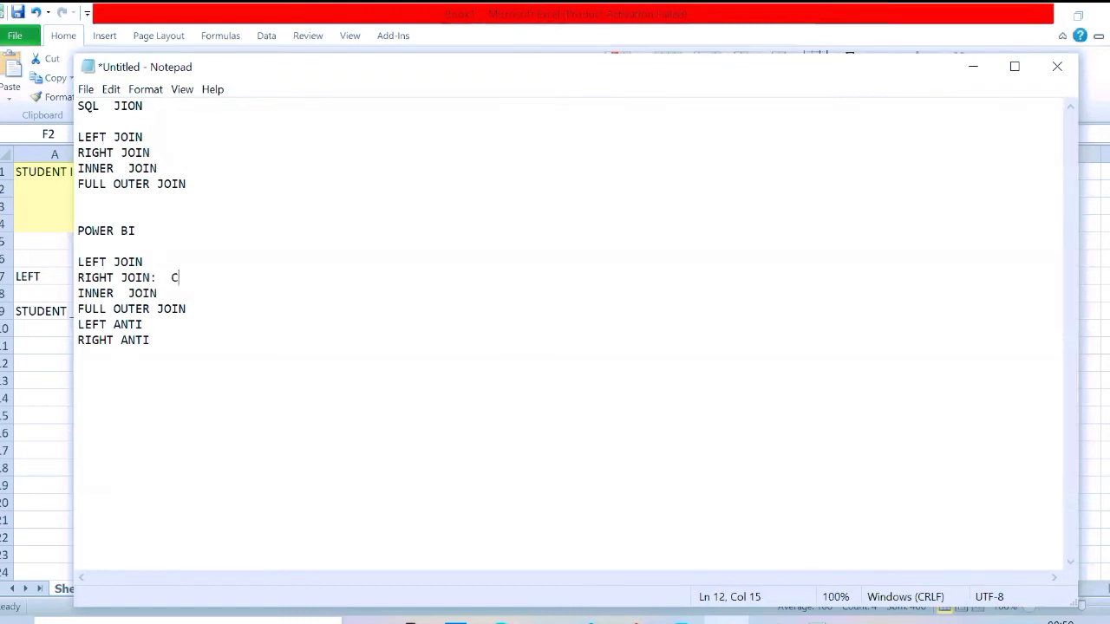
pyautogui.write('OMPLEATE')
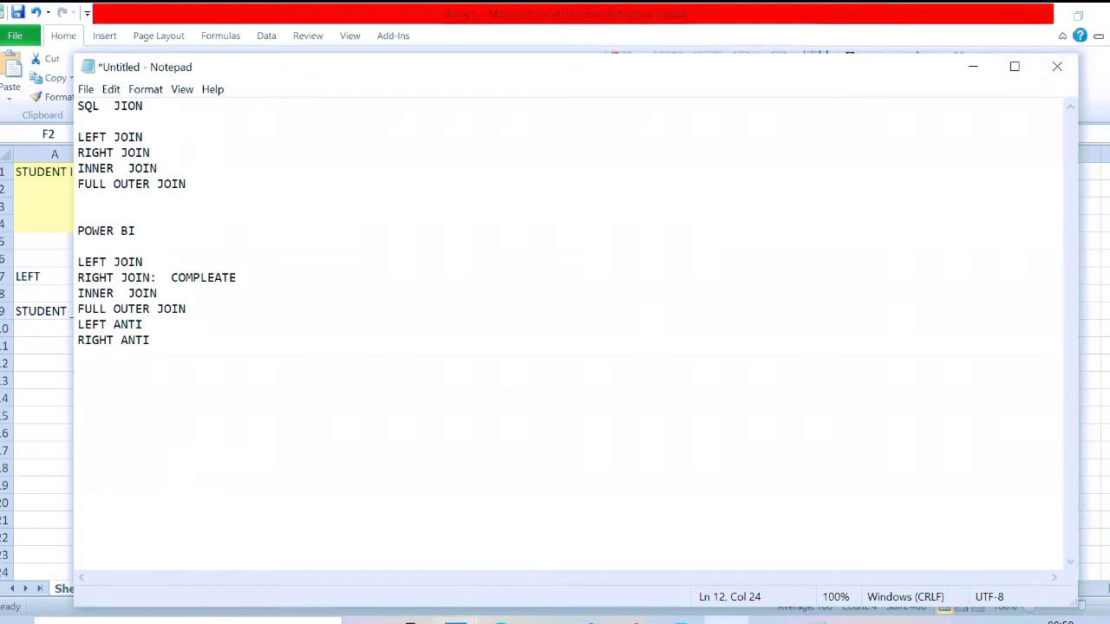
# Step: Switch to Paint and draw an ellipse about 238 × 220 px beside the existing Table A and Table B diagram
pyautogui.moveTo(771, 622)
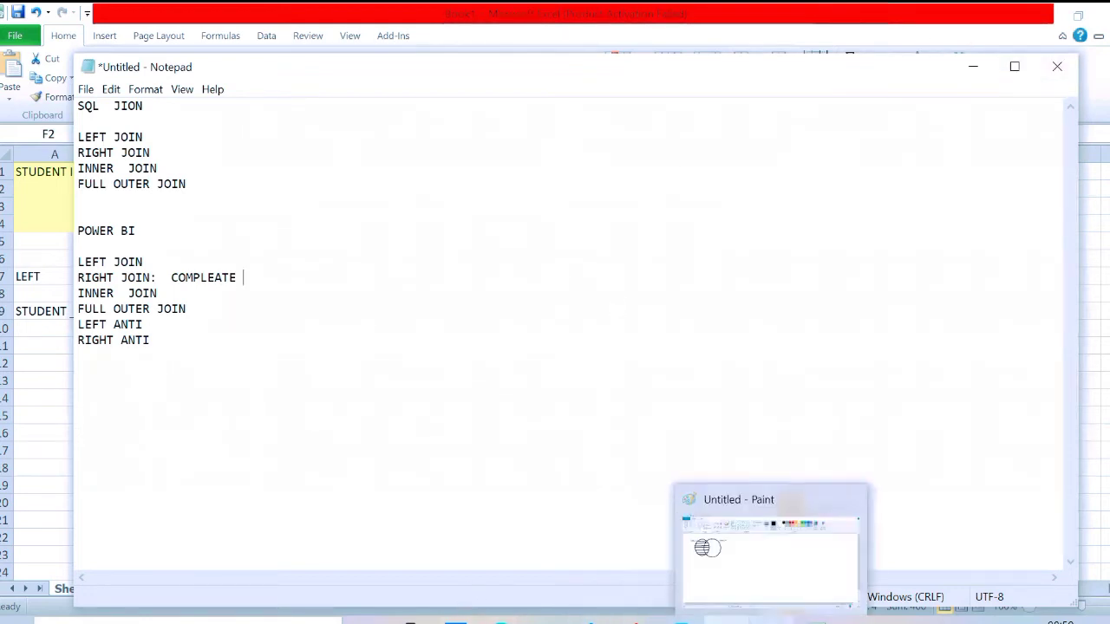
pyautogui.click(771, 622)
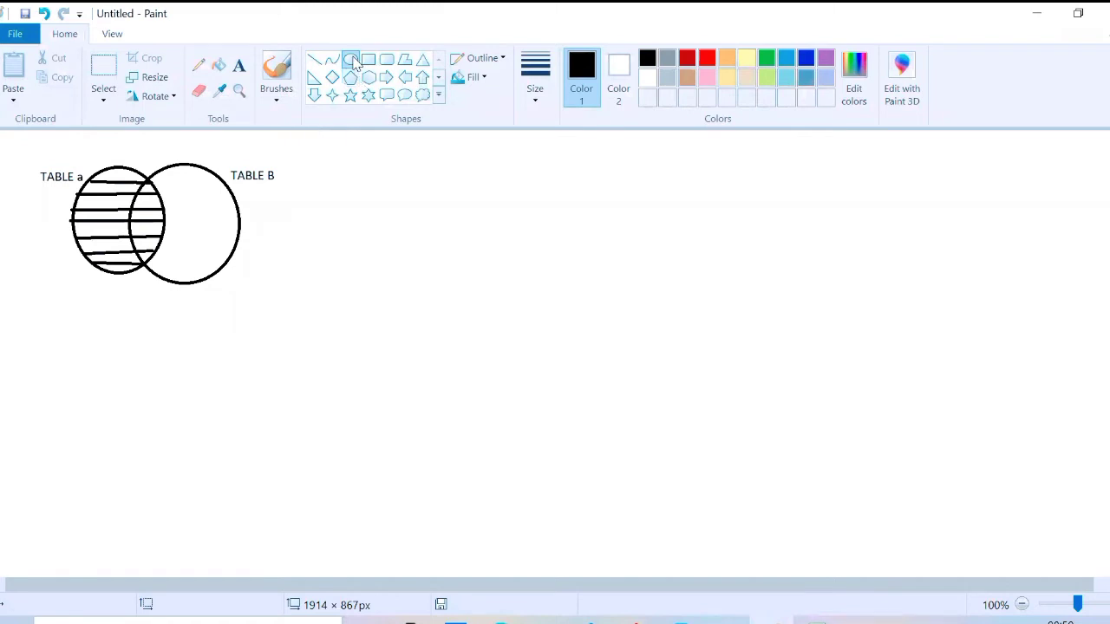
pyautogui.moveTo(377, 164); pyautogui.dragTo(518, 295)
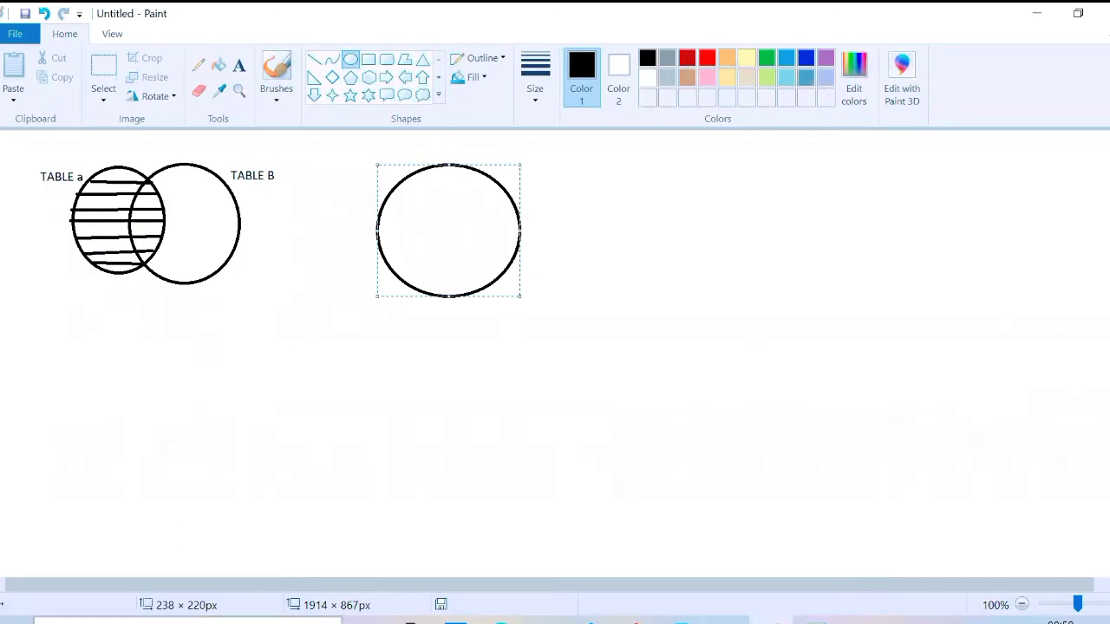
# Step: Open Paint 3D and create a new blank canvas
pyautogui.write('PAI')
pyautogui.click(95, 218)
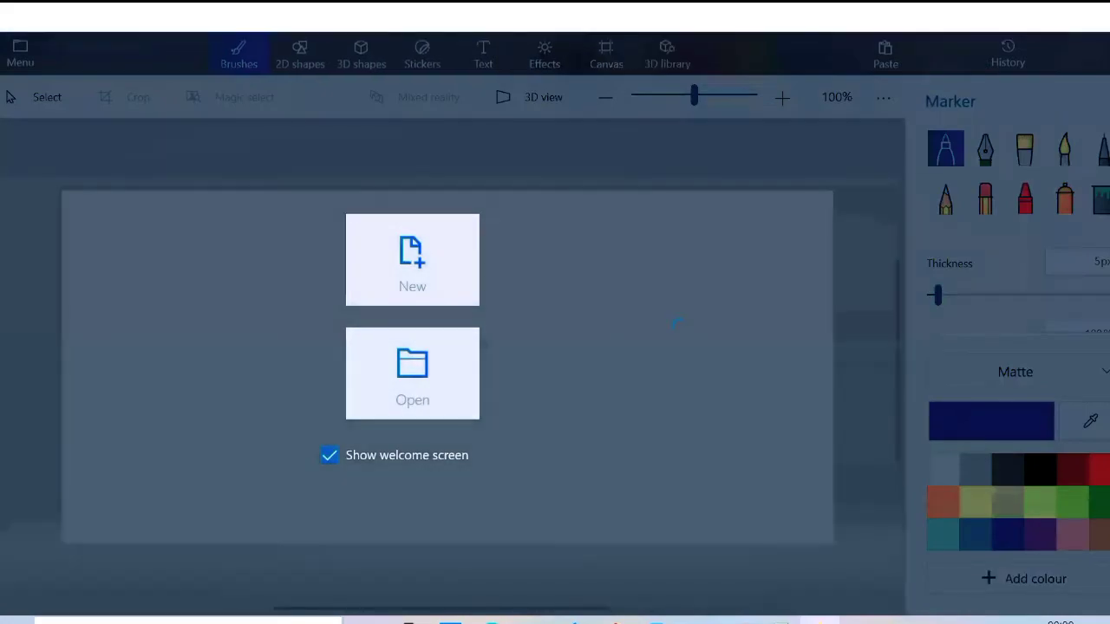
pyautogui.click(412, 260)
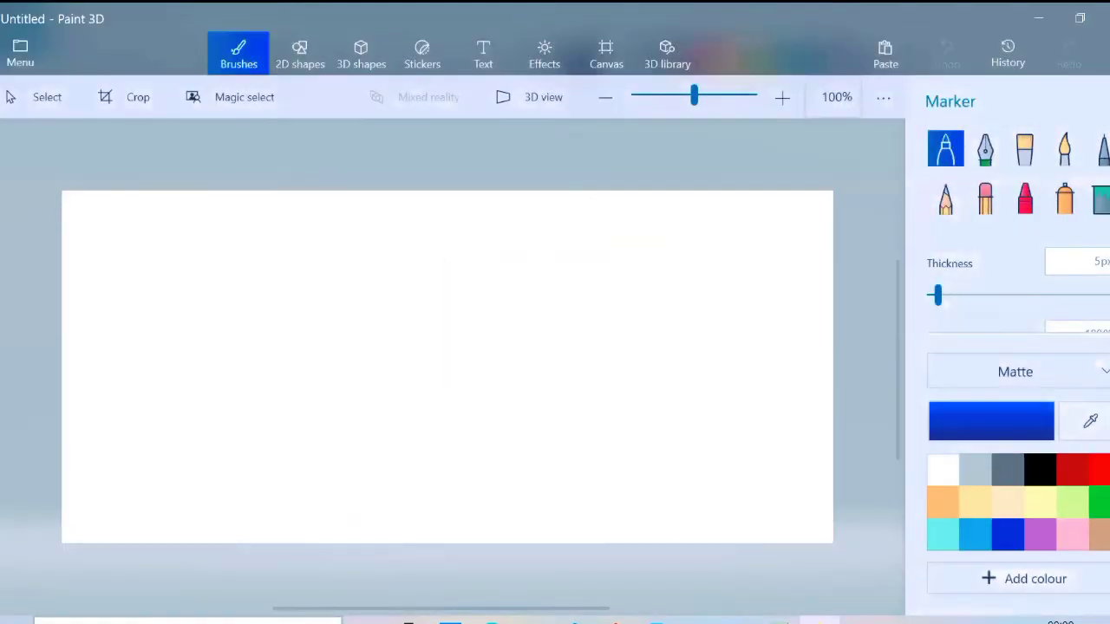
# Step: Sketch the join diagram freehand with the blue Marker, starting with a circle and adding short strokes on both sides
pyautogui.moveTo(199, 225)
pyautogui.mouseDown()
pyautogui.moveTo(136, 235)
pyautogui.moveTo(199, 226)
pyautogui.mouseUp()
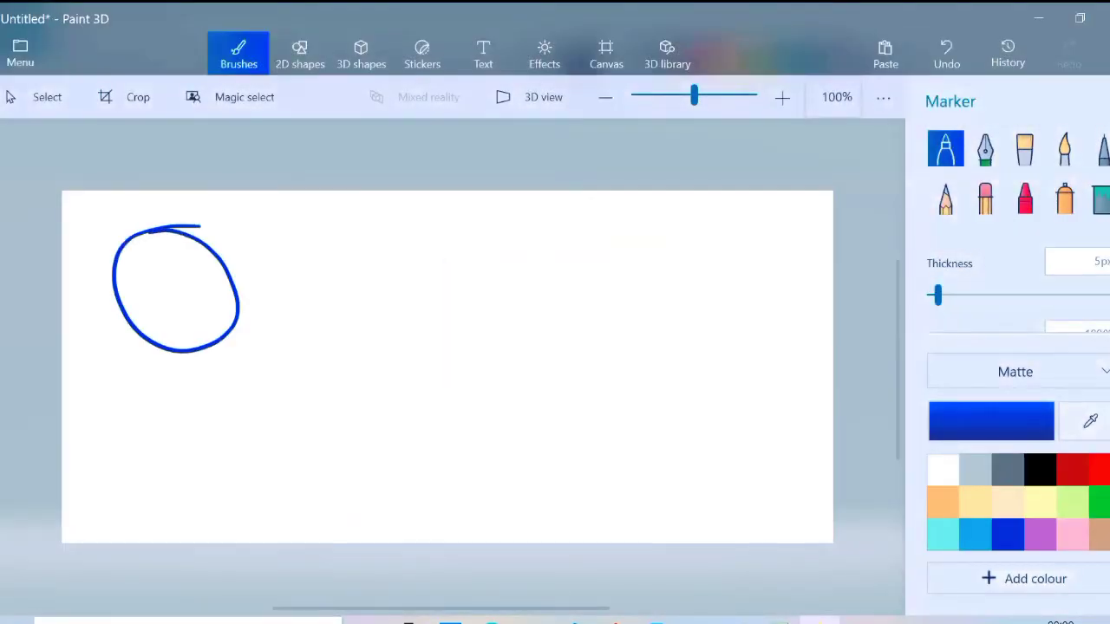
pyautogui.moveTo(188, 284)
pyautogui.mouseDown()
pyautogui.moveTo(255, 225)
pyautogui.moveTo(209, 232)
pyautogui.mouseUp()
pyautogui.moveTo(70, 219); pyautogui.dragTo(114, 246)
pyautogui.moveTo(74, 243); pyautogui.dragTo(120, 219)
pyautogui.moveTo(333, 215); pyautogui.dragTo(335, 244)
pyautogui.moveTo(323, 216)
pyautogui.mouseDown()
pyautogui.moveTo(358, 233)
pyautogui.moveTo(333, 243)
pyautogui.mouseUp()
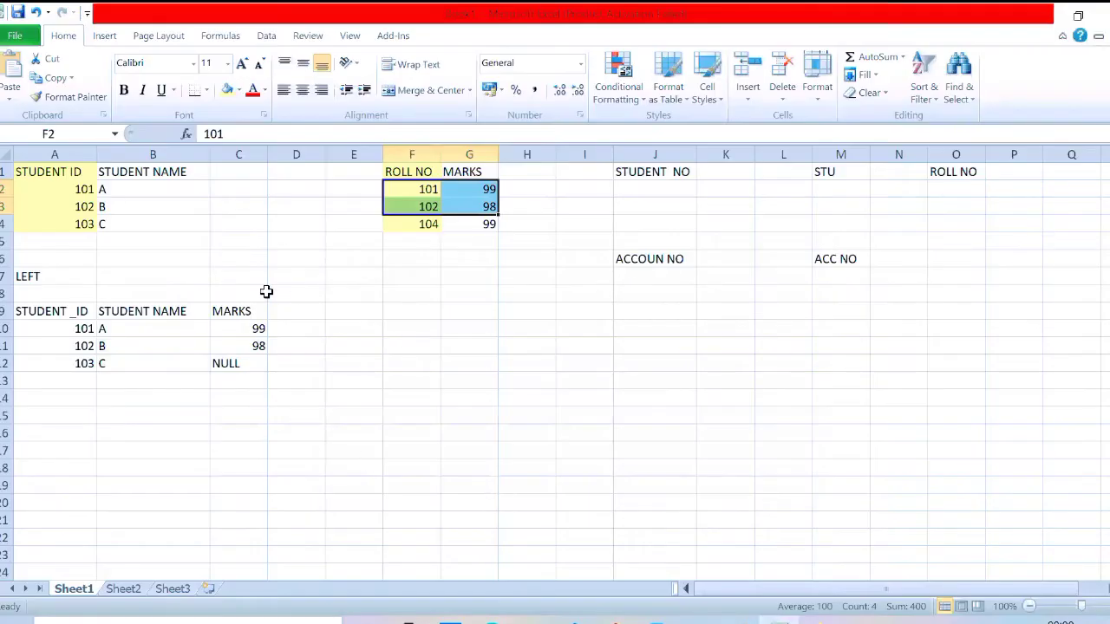
# Step: Switch back to the Excel sheet and enter the section title REGHT JOIN in cell A15
pyautogui.click(44, 412)
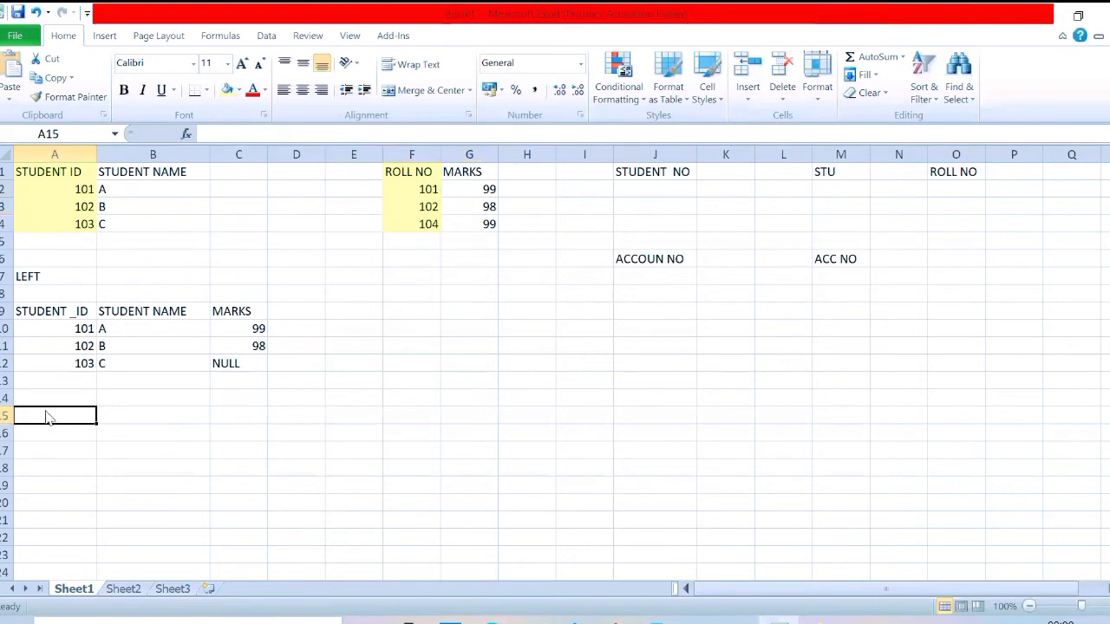
pyautogui.write('REGHT')
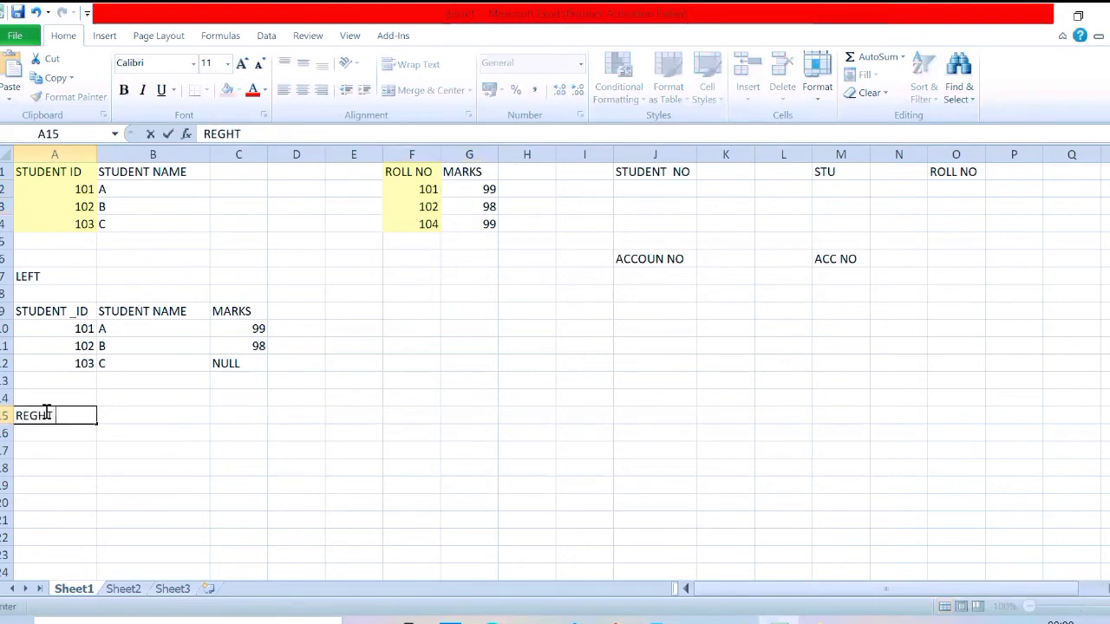
pyautogui.write(' JOIN')
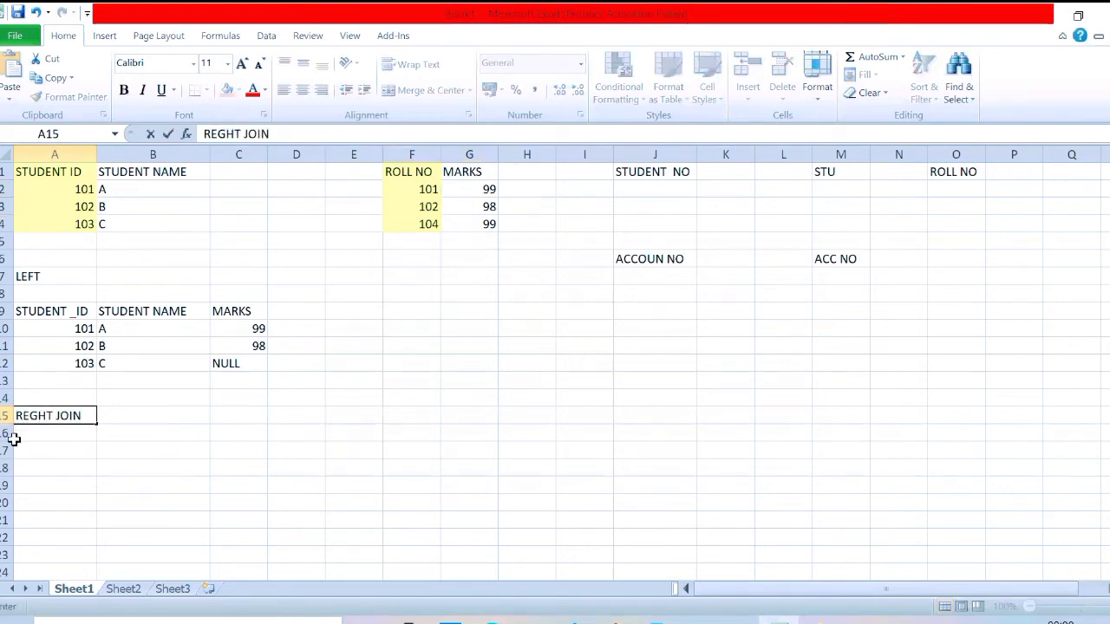
pyautogui.click(55, 447)
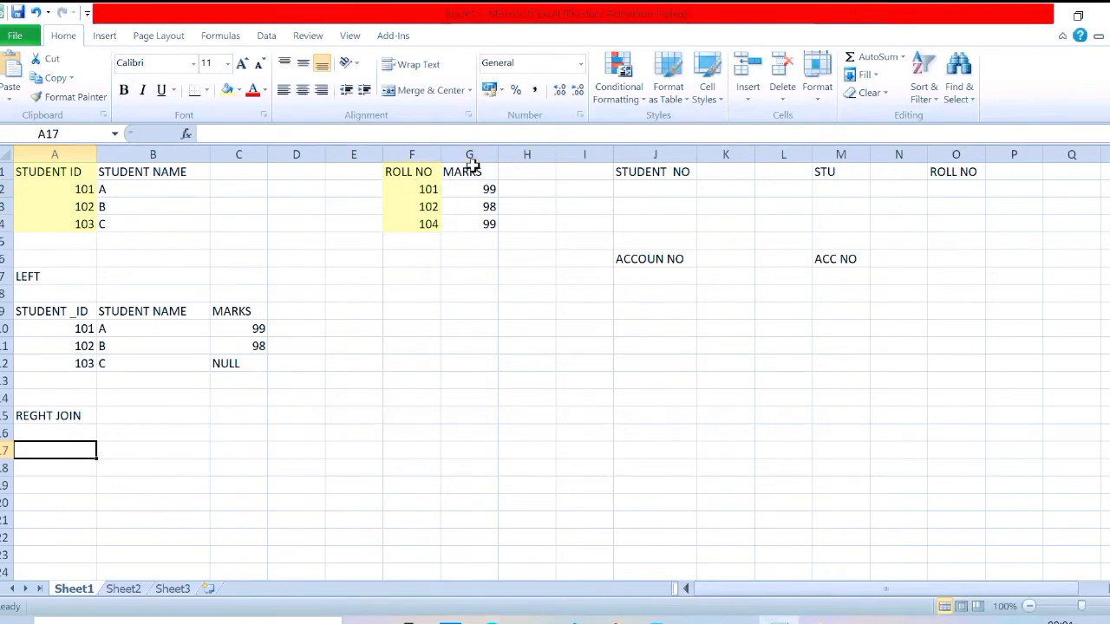
# Step: Copy the left join result headers from A9:C9 to the row starting at A17
pyautogui.moveTo(21, 311); pyautogui.dragTo(235, 309)
pyautogui.hotkey('ctrl', 'c')
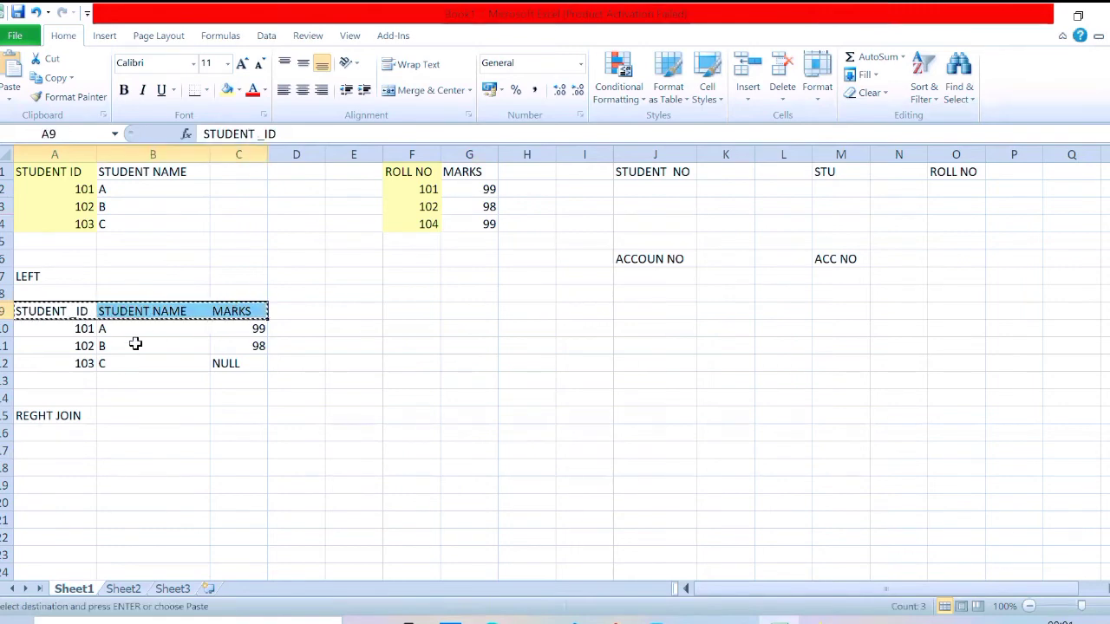
pyautogui.click(25, 446)
pyautogui.hotkey('ctrl', 'v')
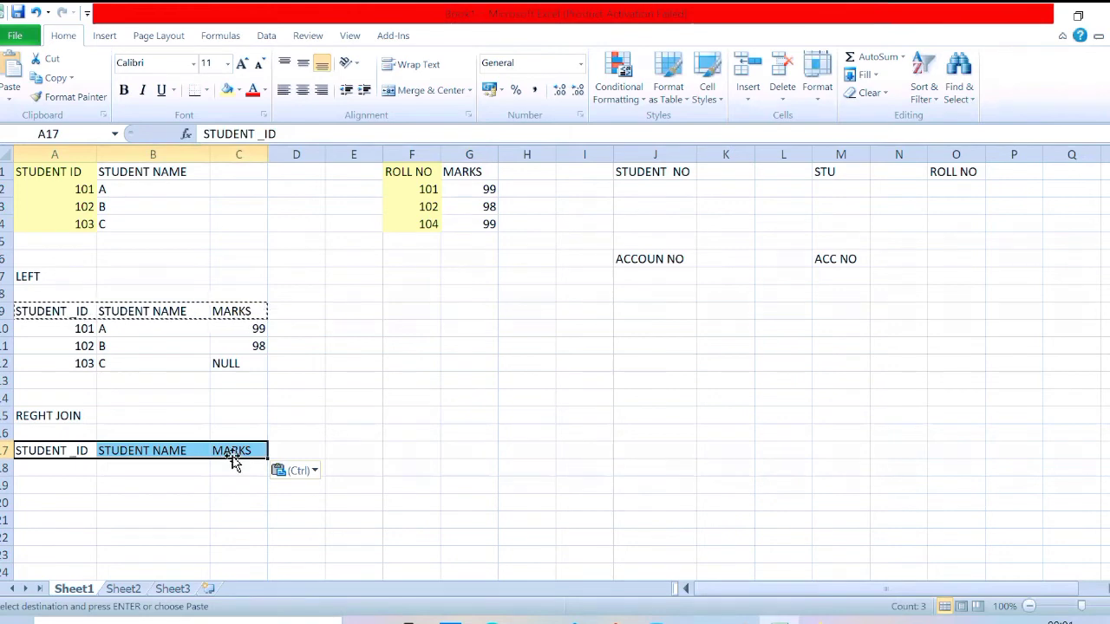
# Step: Enter the student IDs 101, 102 and 104 in cells A18:A20 of the right join result
pyautogui.click(49, 471)
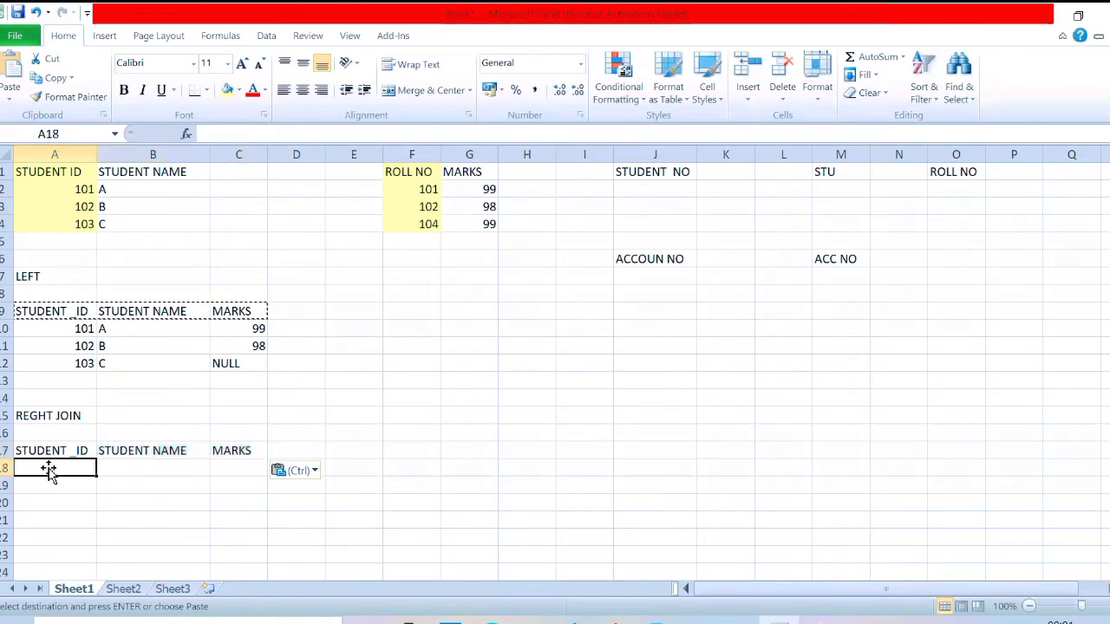
pyautogui.write('101')
pyautogui.press('Return')
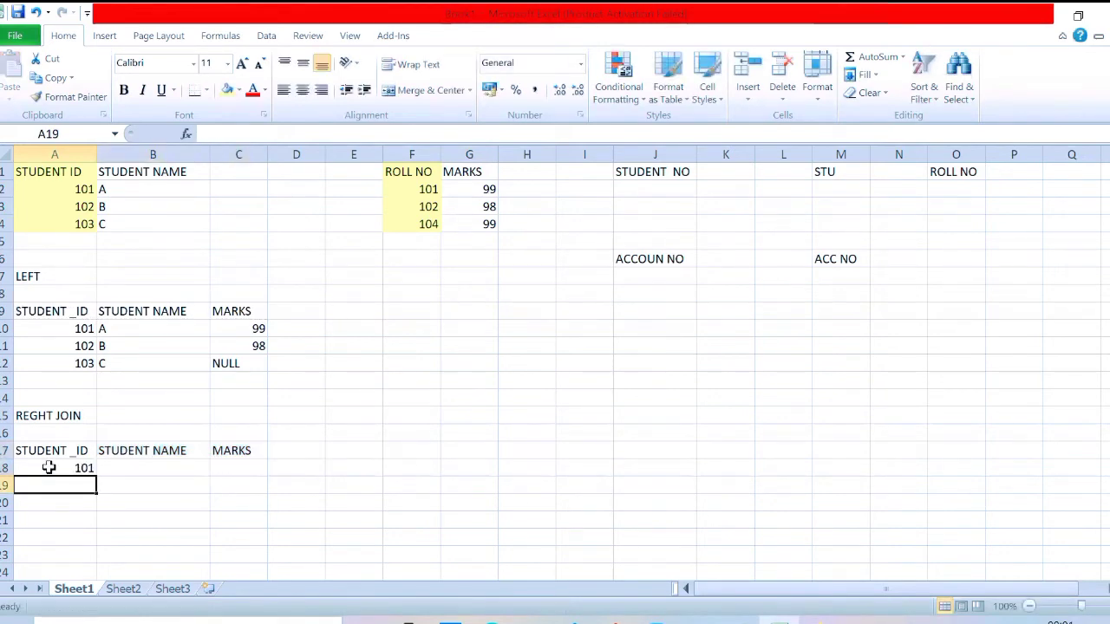
pyautogui.write('102')
pyautogui.press('Return')
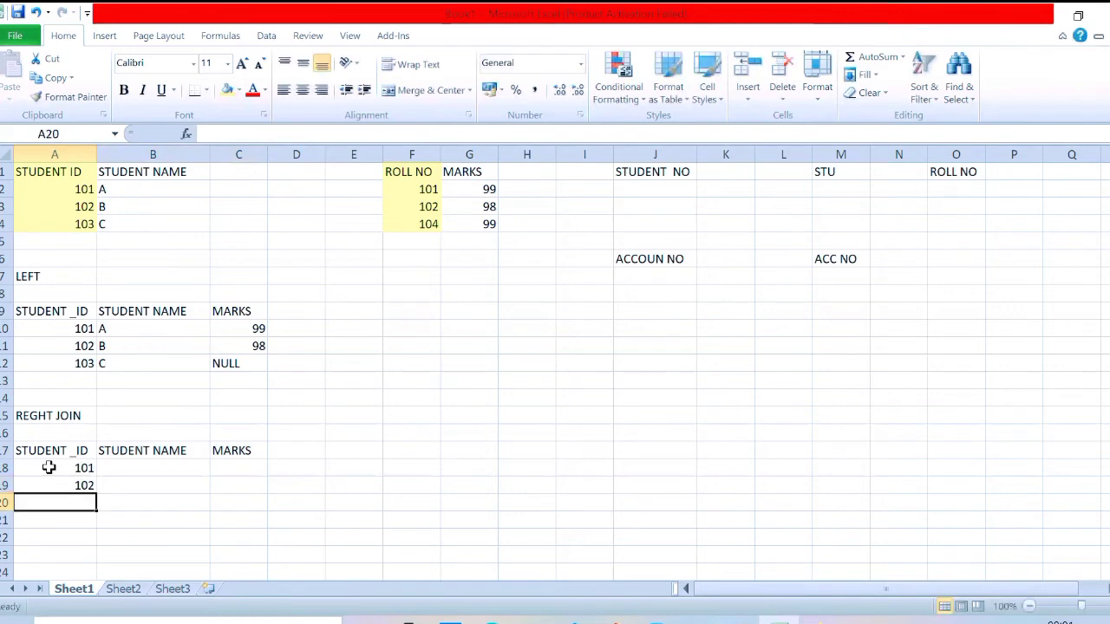
pyautogui.write('104')
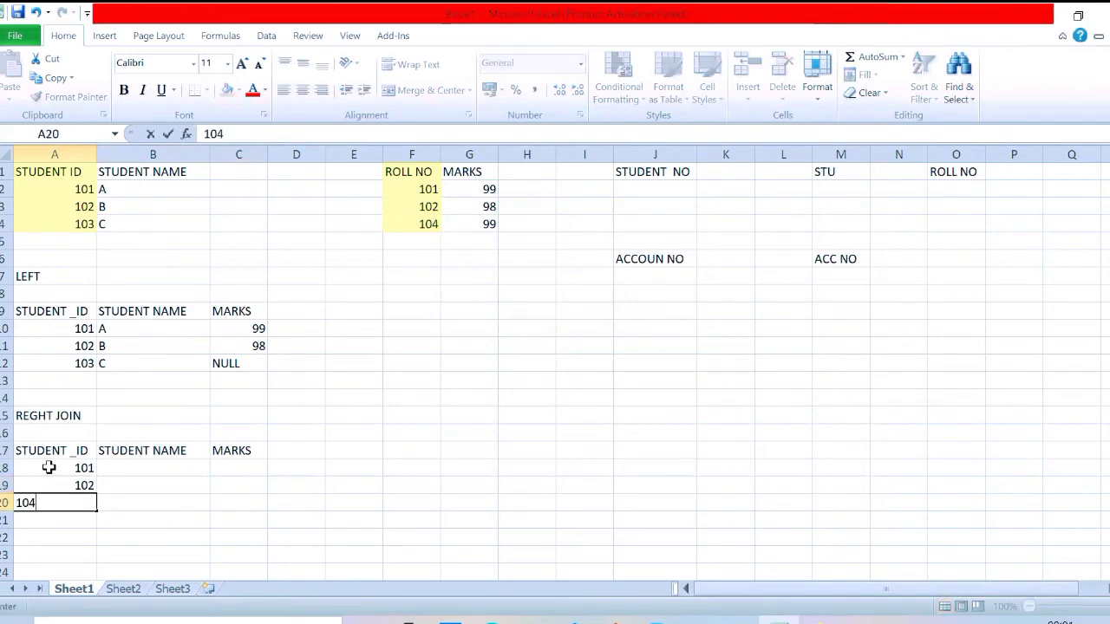
pyautogui.press('Tab')
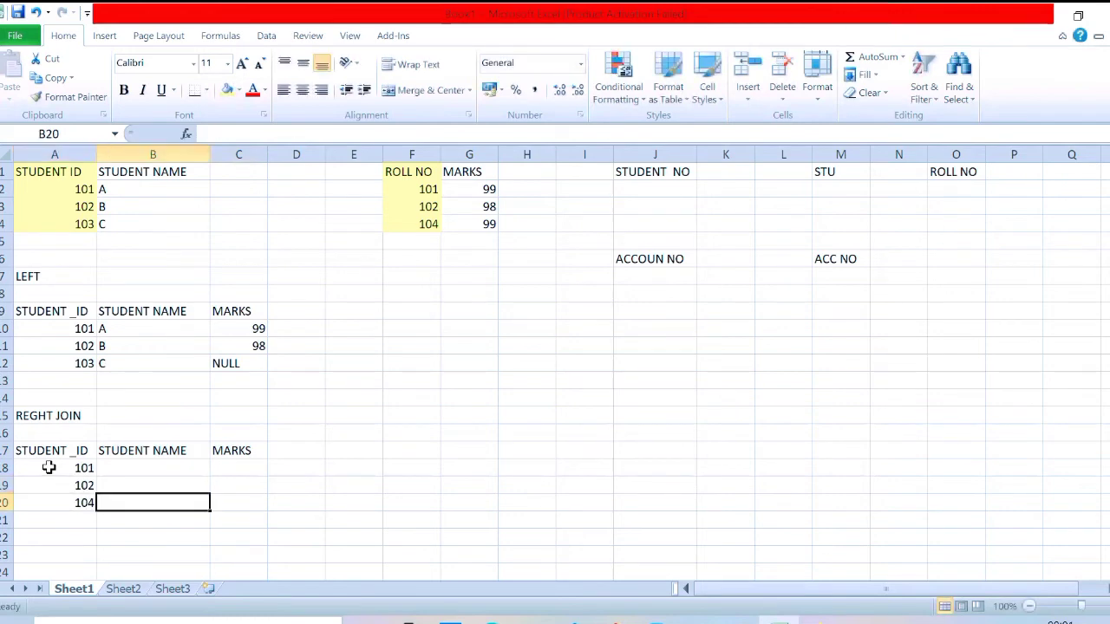
# Step: Enter the marks 99, 98 and 99 in cells C18:C20 of the right join result
pyautogui.press('Up')
pyautogui.press('Right')
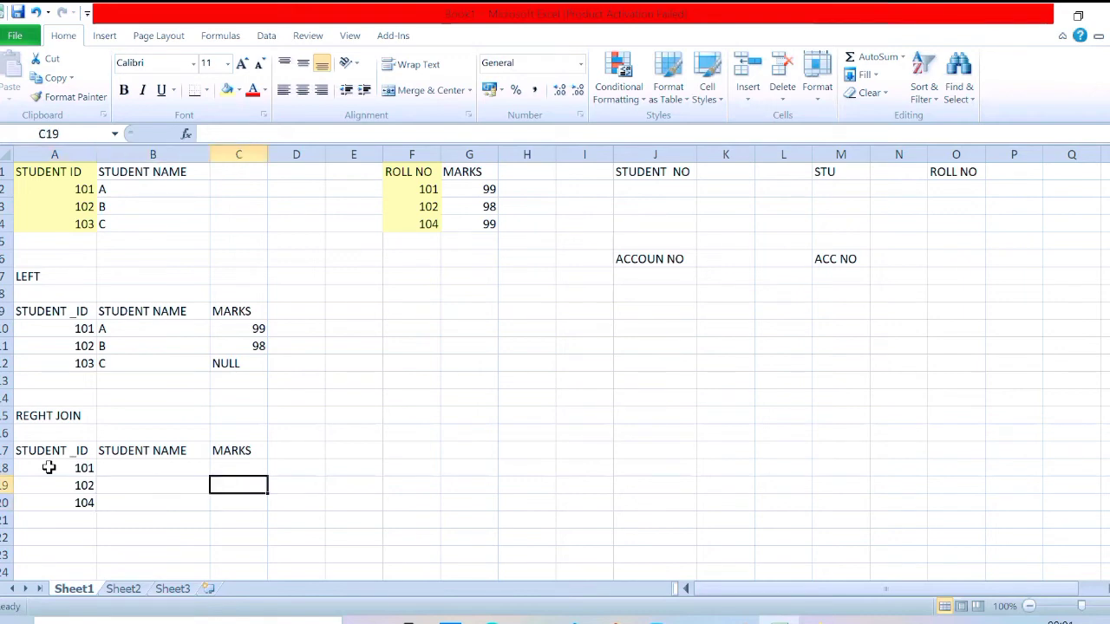
pyautogui.press('Up')
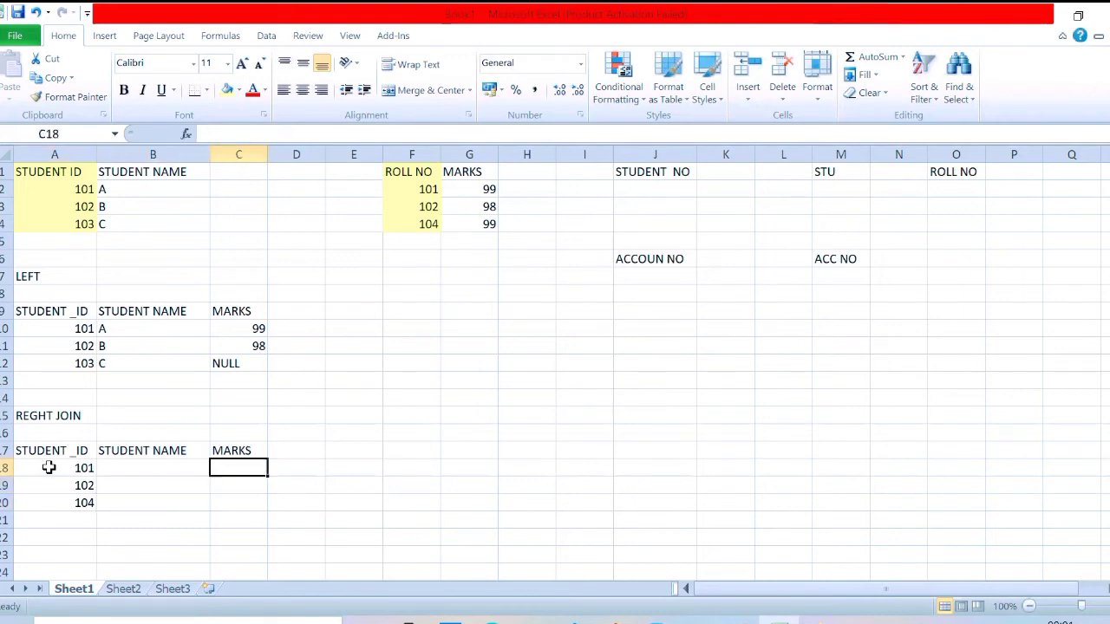
pyautogui.write('99')
pyautogui.press('Return')
pyautogui.write('98')
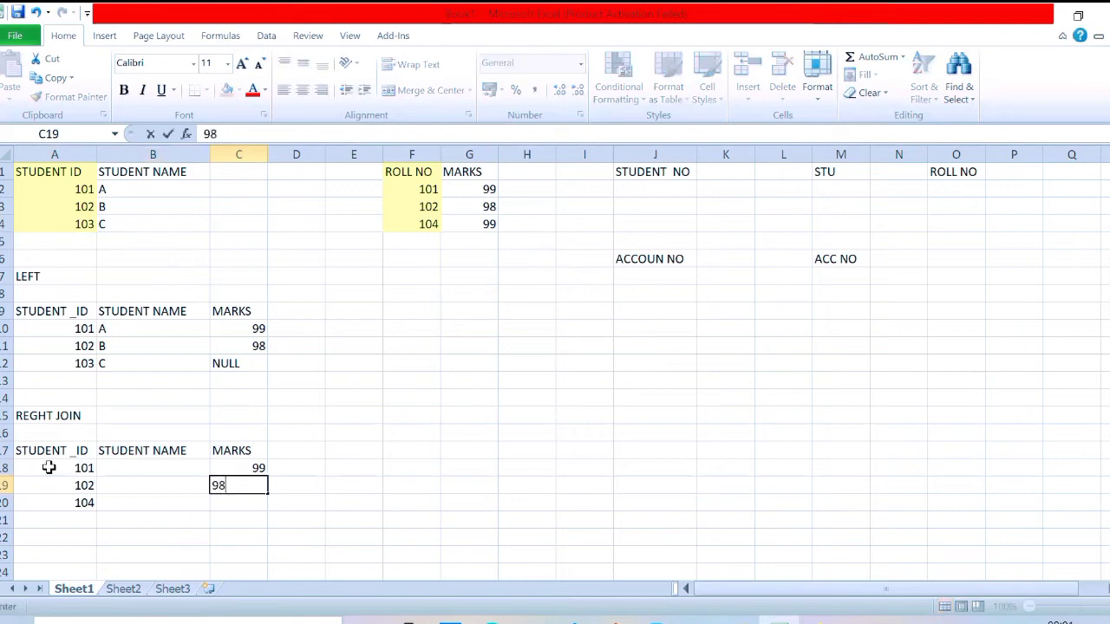
pyautogui.press('Return')
pyautogui.write('99')
pyautogui.press('Return')
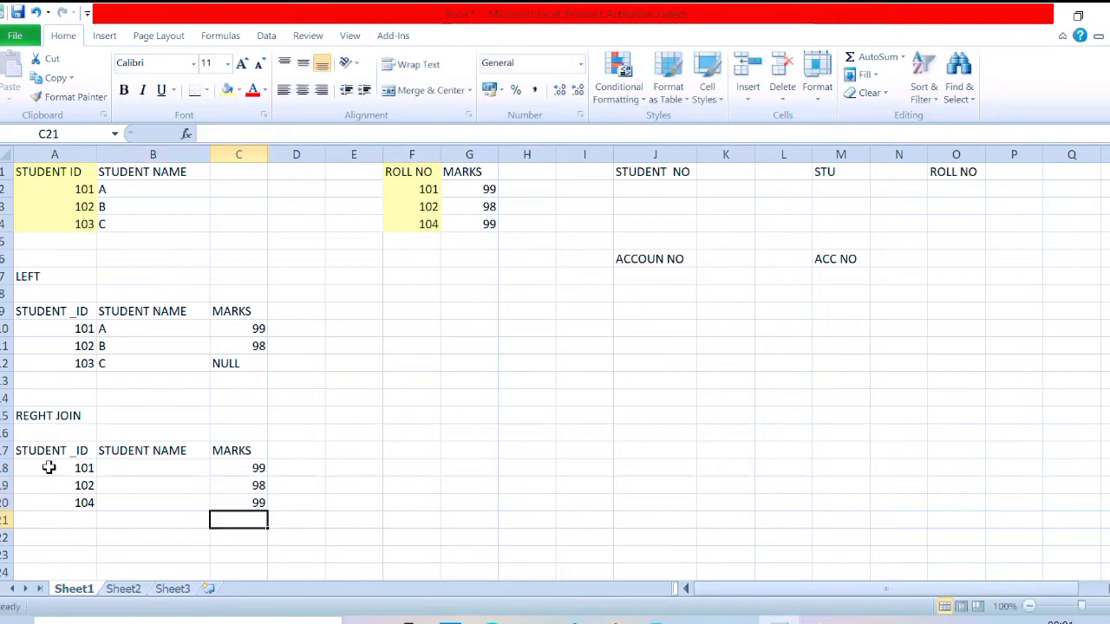
pyautogui.press('Left')
pyautogui.press('Left')
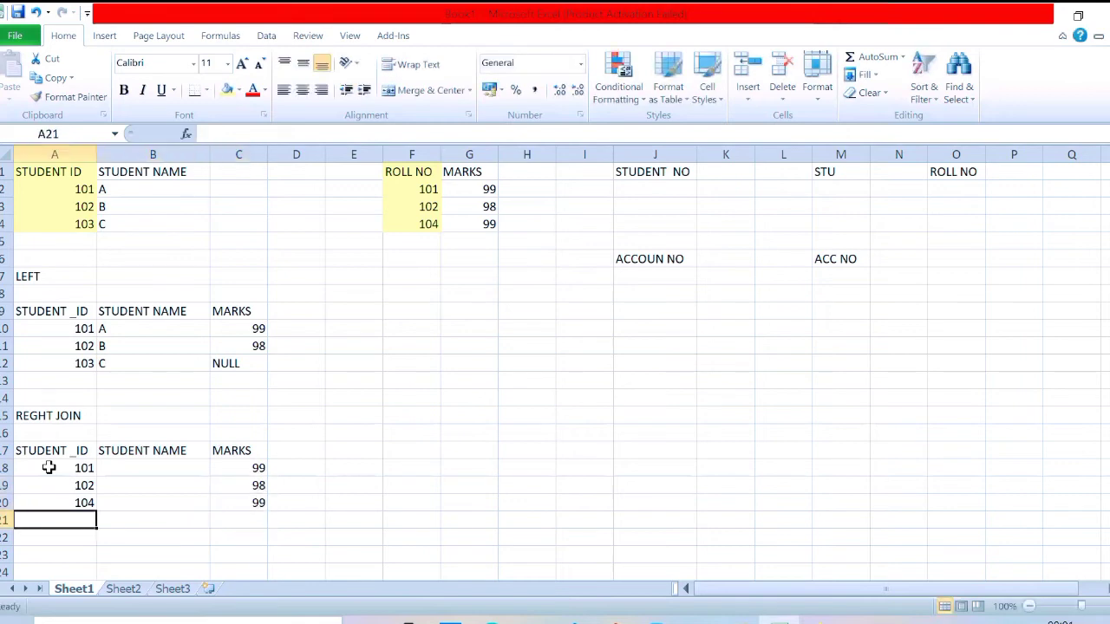
# Step: Enter the student names A and B for IDs 101 and 102 in cells B18:B19
pyautogui.click(116, 464)
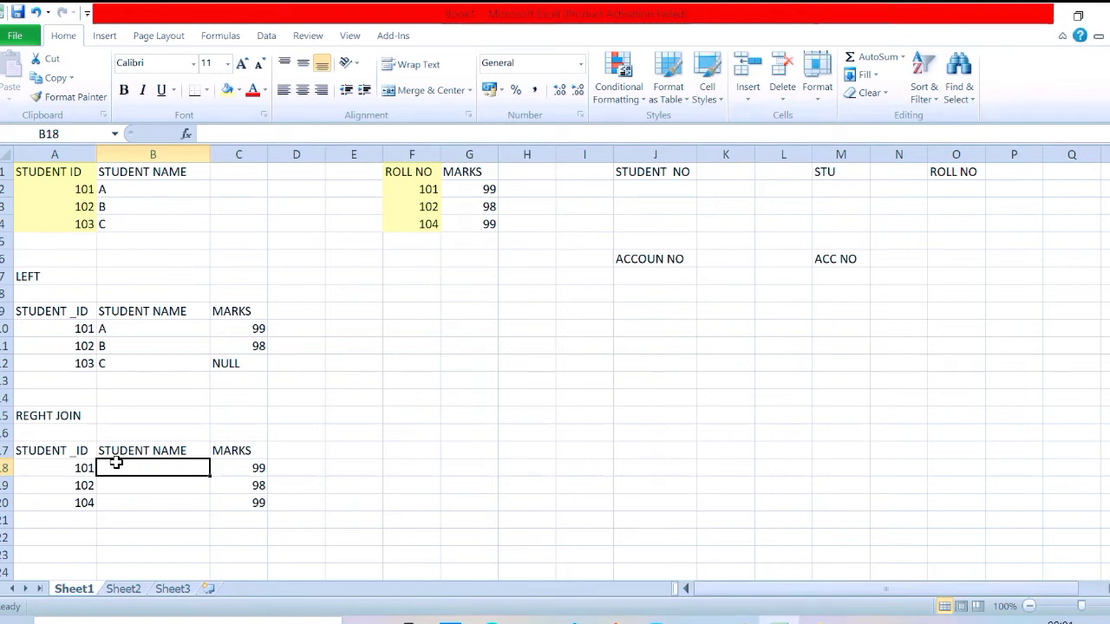
pyautogui.write('a')
pyautogui.press('Return')
pyautogui.write('A')
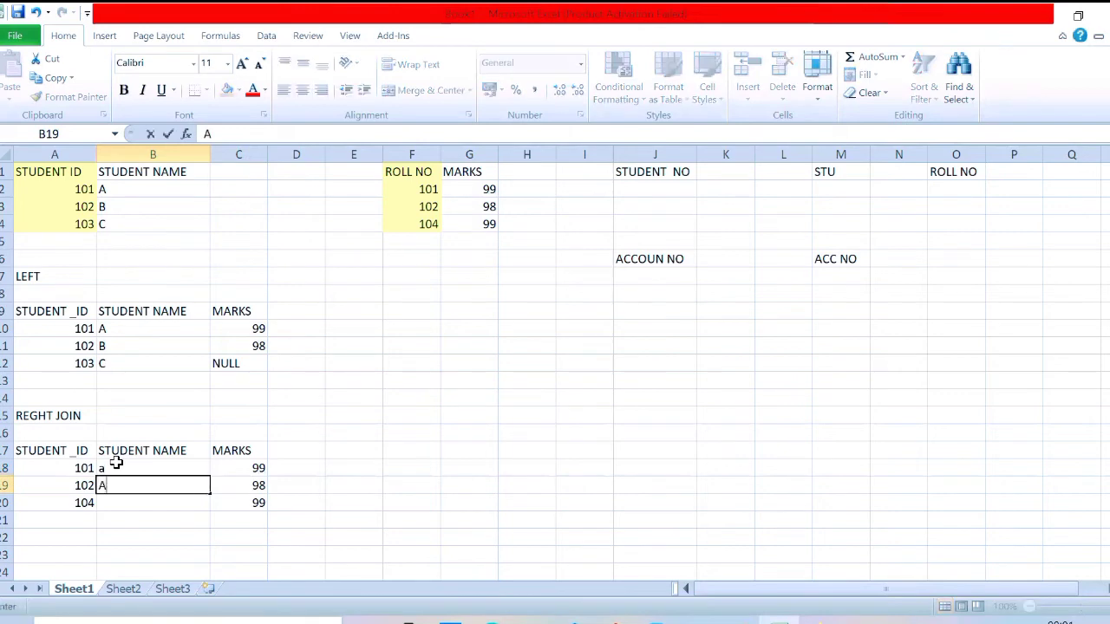
pyautogui.press('Return')
pyautogui.press('Up')
pyautogui.press('Up')
pyautogui.write('A')
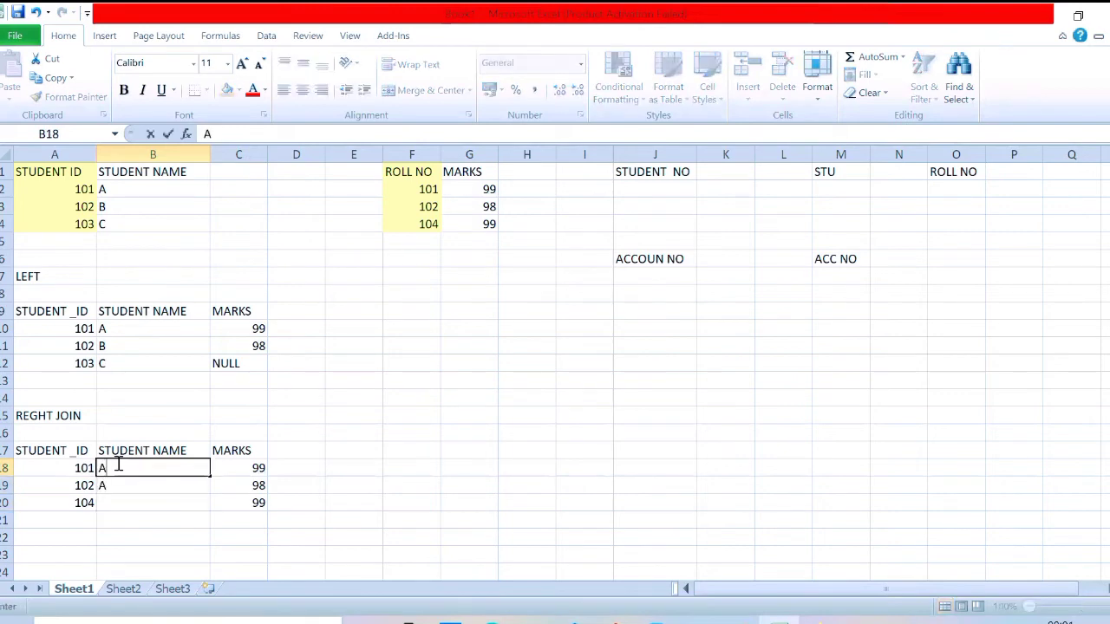
pyautogui.press('Return')
pyautogui.write('B')
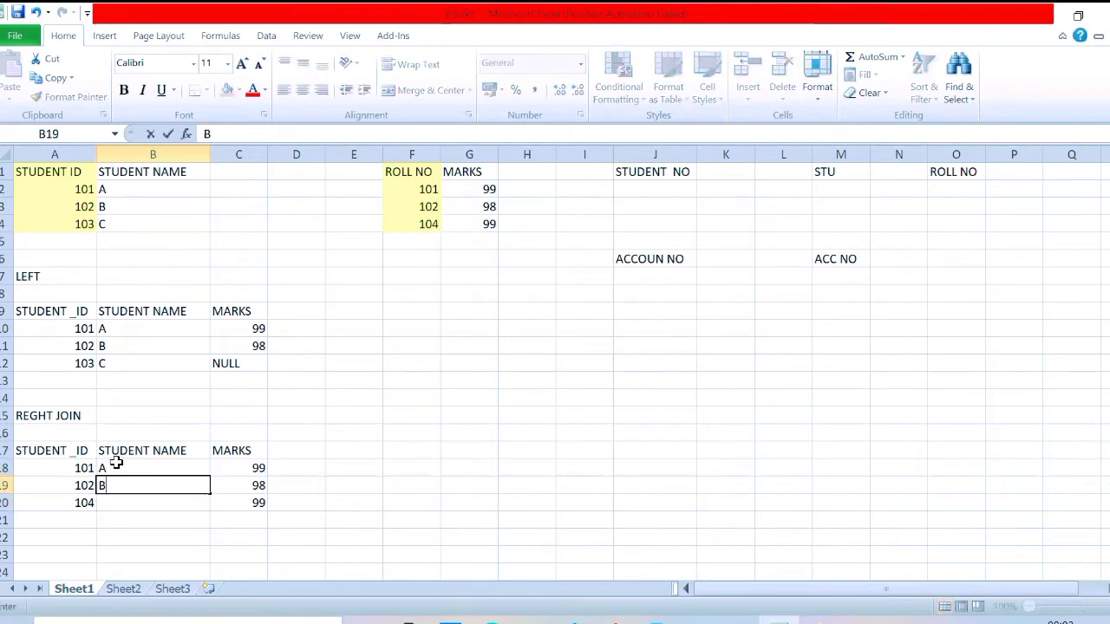
pyautogui.click(306, 504)
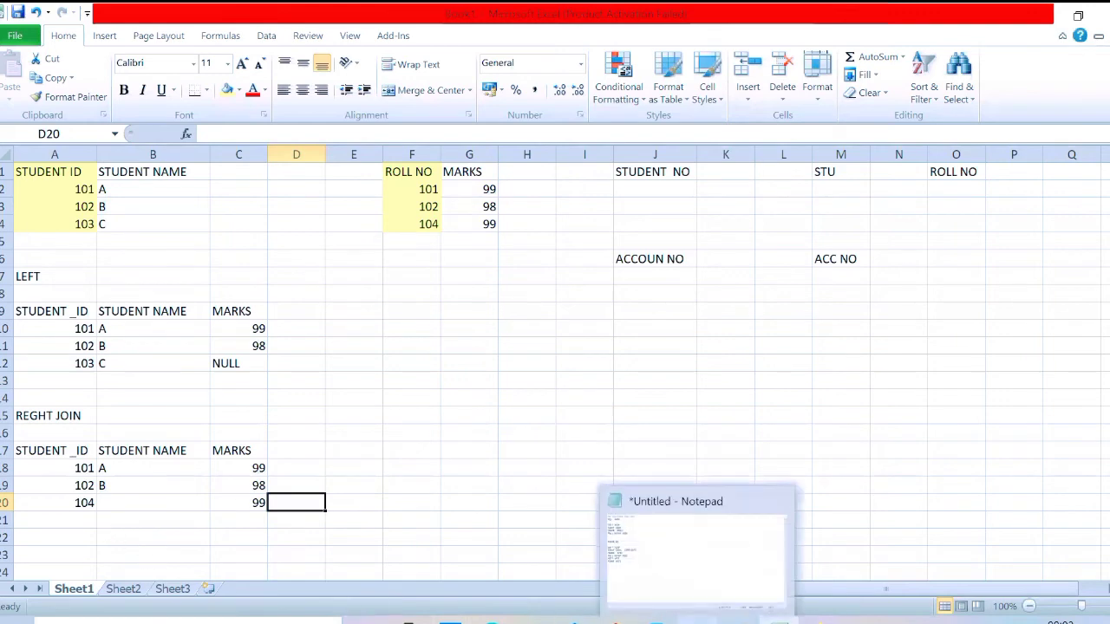
# Step: Switch to the Notepad notes and add a colon after INNER JOIN in the POWER BI list
pyautogui.moveTo(699, 621)
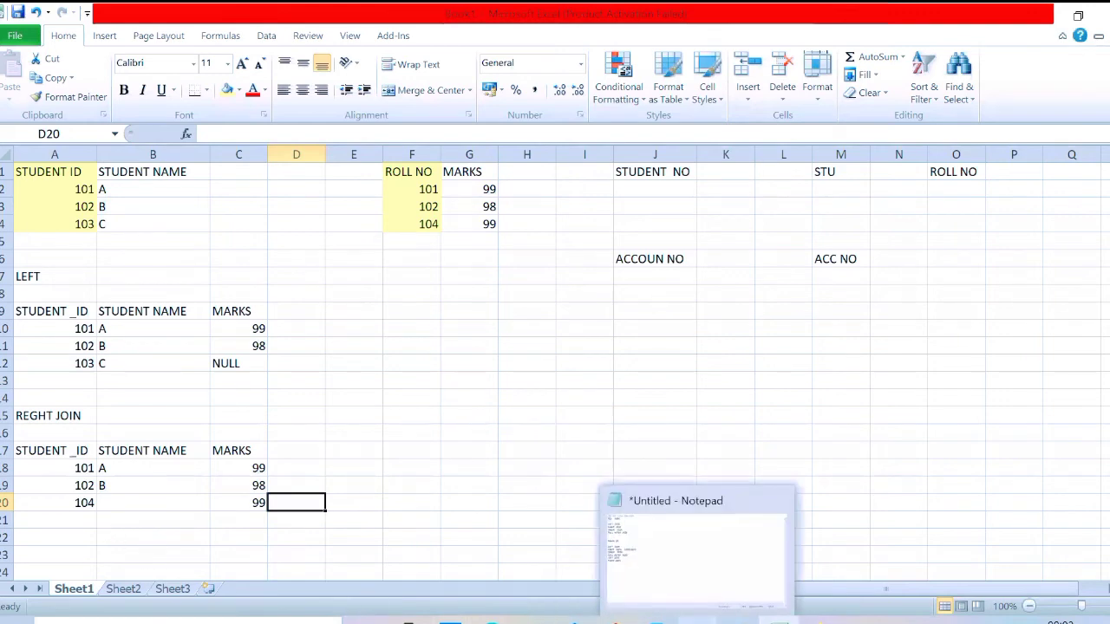
pyautogui.click(619, 539)
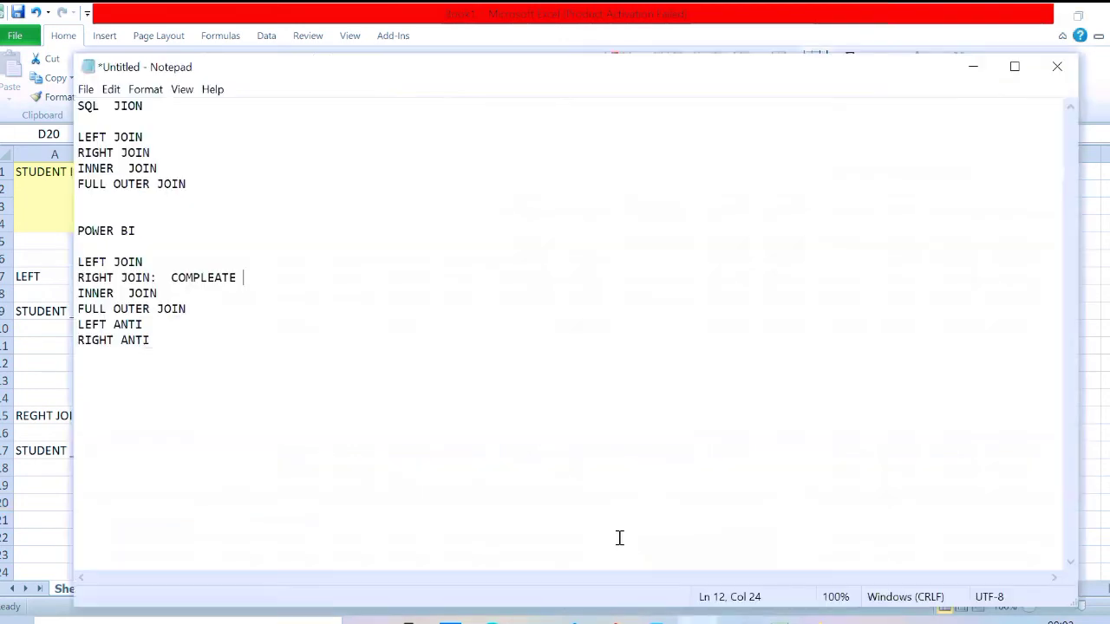
pyautogui.click(199, 296)
pyautogui.write(':')
# Step: Switch back to the Excel sheet and enter NULL as the student name for ID 104 in cell B20
pyautogui.hotkey('alt', 'Tab')
pyautogui.click(342, 509)
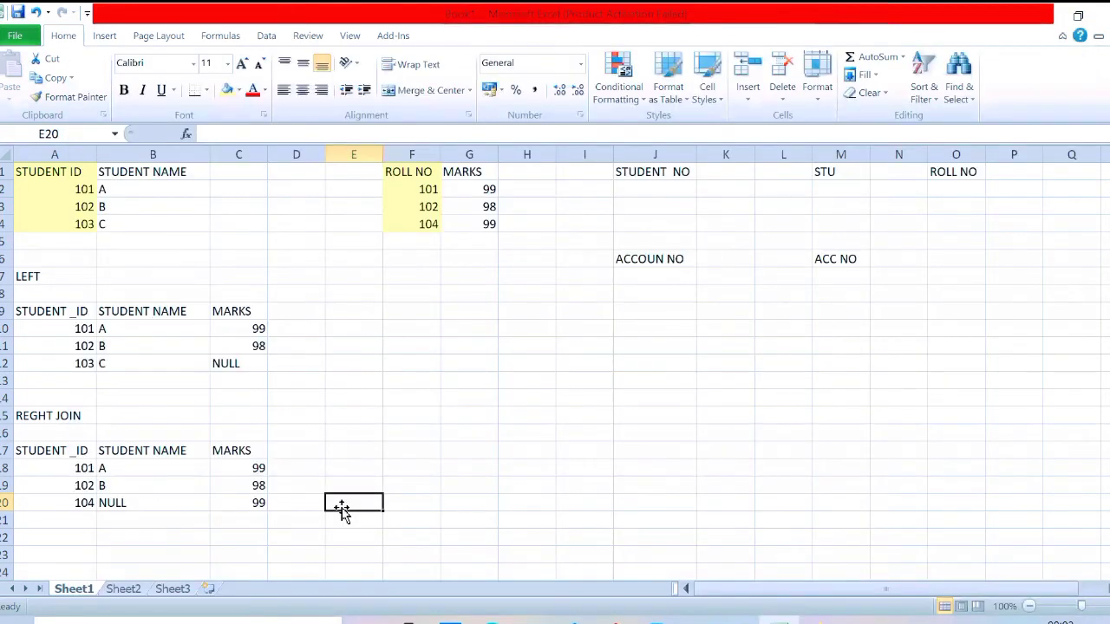
pyautogui.click(390, 309)
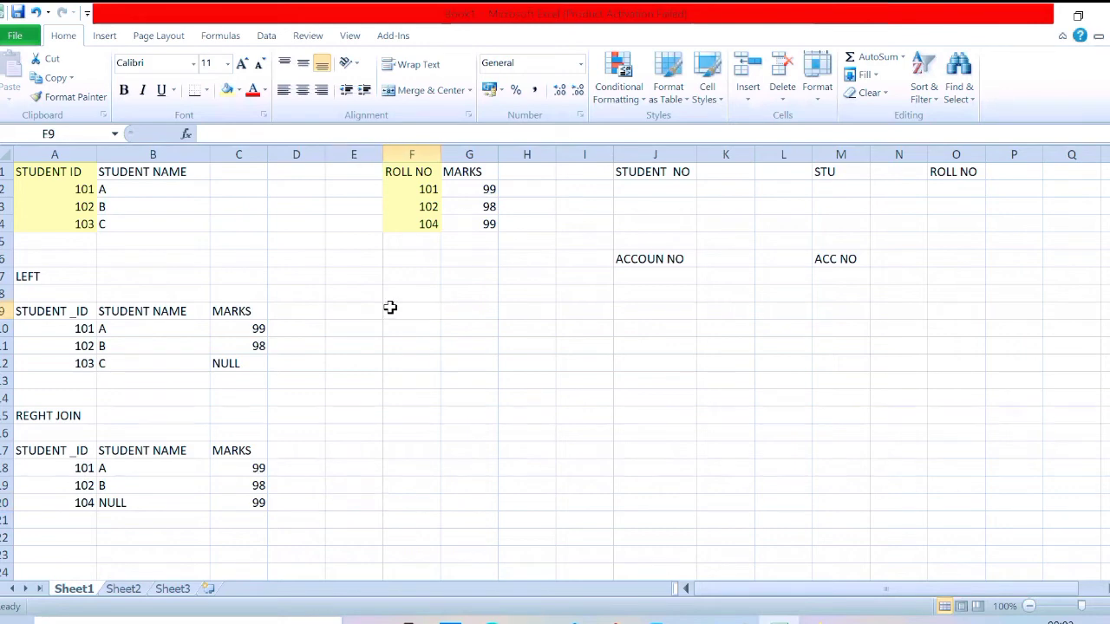
# Step: Switch to the Notepad notes and delete the word COMPLEATE after RIGHT JOIN: in the POWER BI list
pyautogui.hotkey('alt', 'Tab')
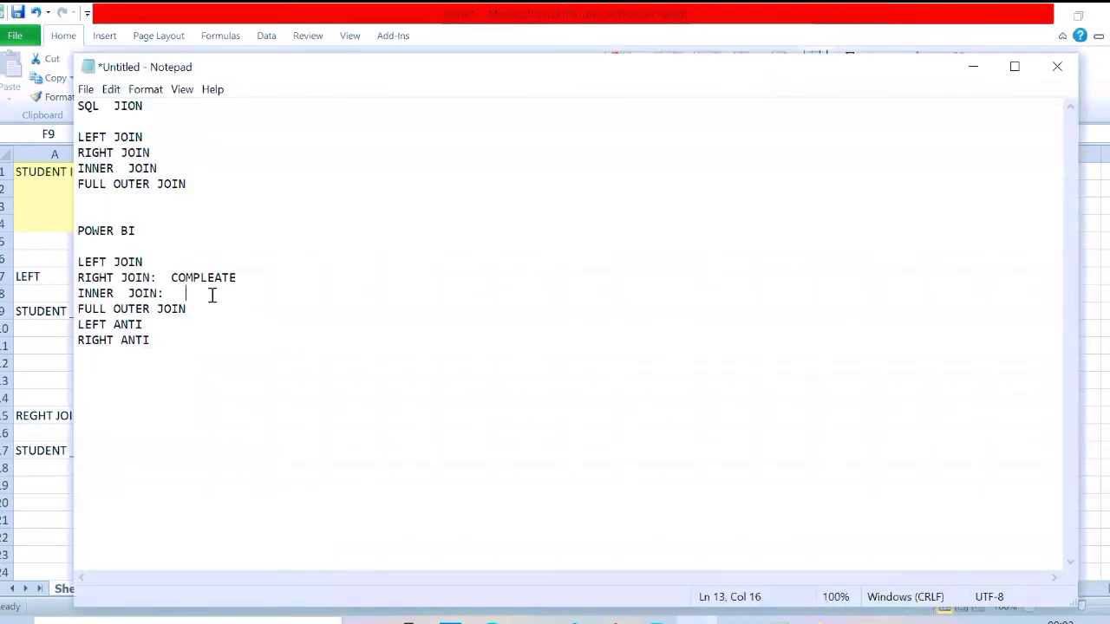
pyautogui.click(244, 277)
pyautogui.press('BackSpace')
pyautogui.press('BackSpace')
pyautogui.press('BackSpace')
pyautogui.press('BackSpace')
pyautogui.press('BackSpace')
pyautogui.press('BackSpace')
pyautogui.press('BackSpace')
pyautogui.press('BackSpace')
pyautogui.press('BackSpace')
pyautogui.press('BackSpace')
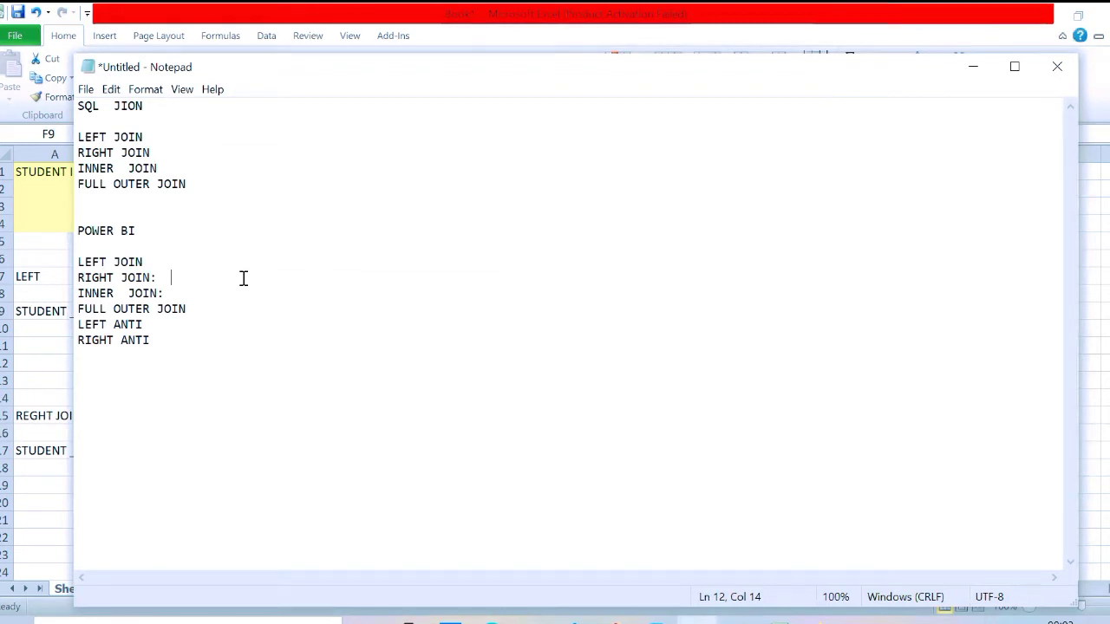
# Step: Return to the Excel sheet and enter the section title INNER in cell E7
pyautogui.click(43, 438)
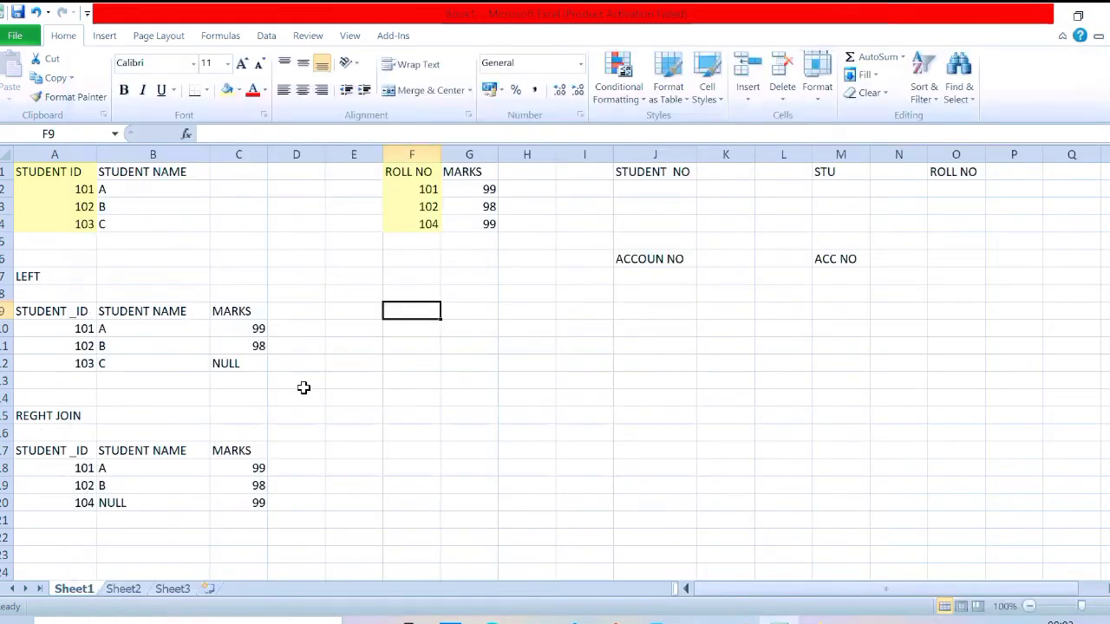
pyautogui.click(269, 281)
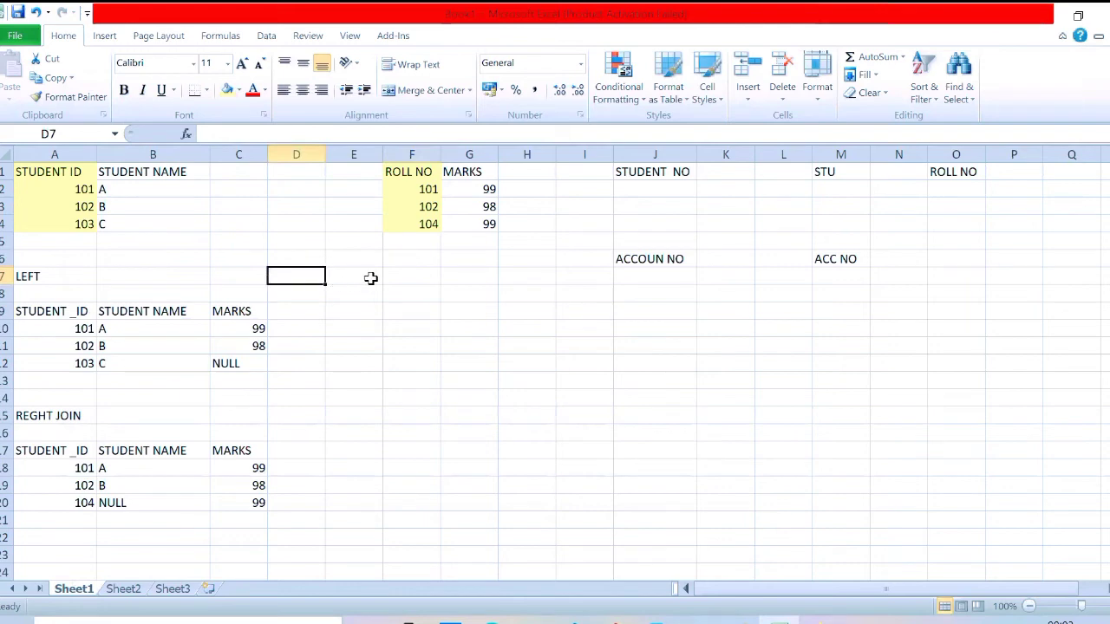
pyautogui.click(371, 280)
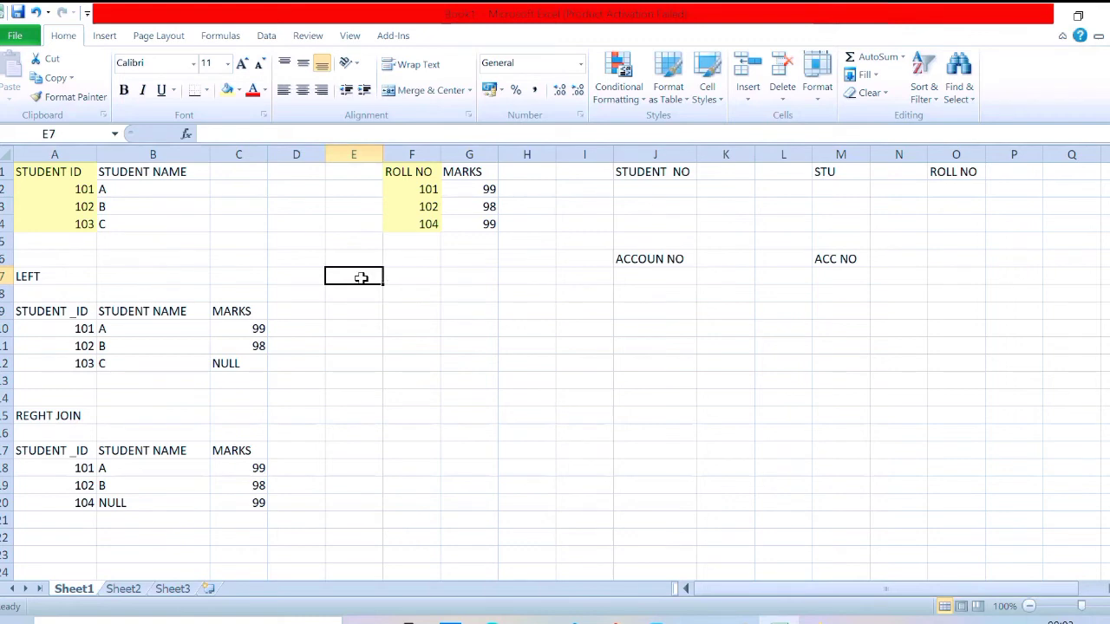
pyautogui.write('INNER')
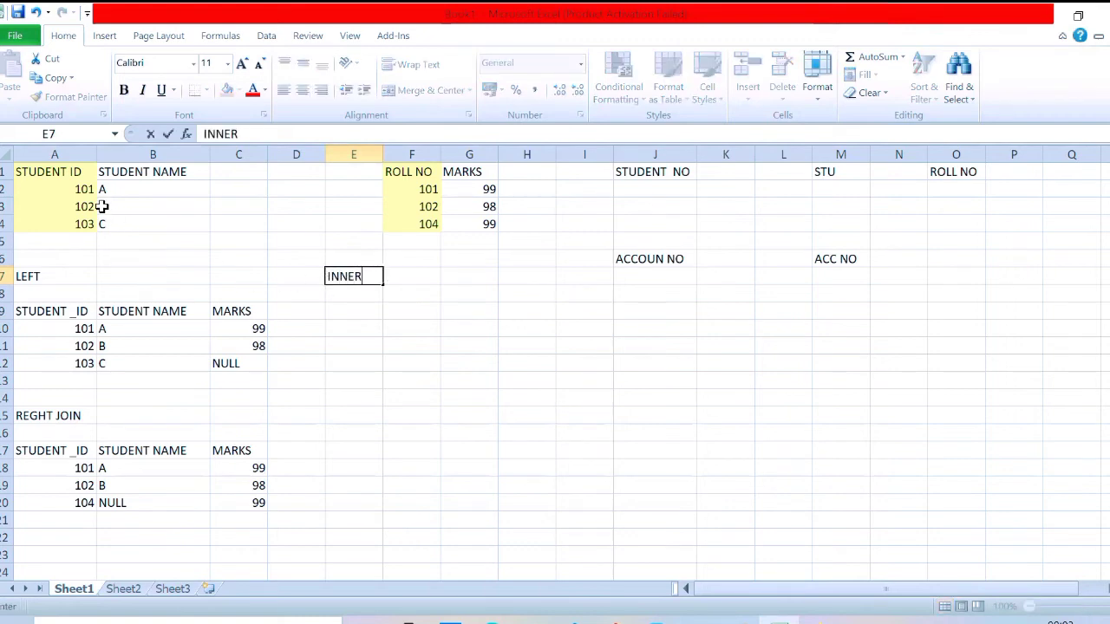
# Step: Copy the left join headers from A9:C9 to the row starting at E9 and widen column F to about 12.27
pyautogui.moveTo(22, 310); pyautogui.dragTo(252, 309)
pyautogui.hotkey('ctrl', 'c')
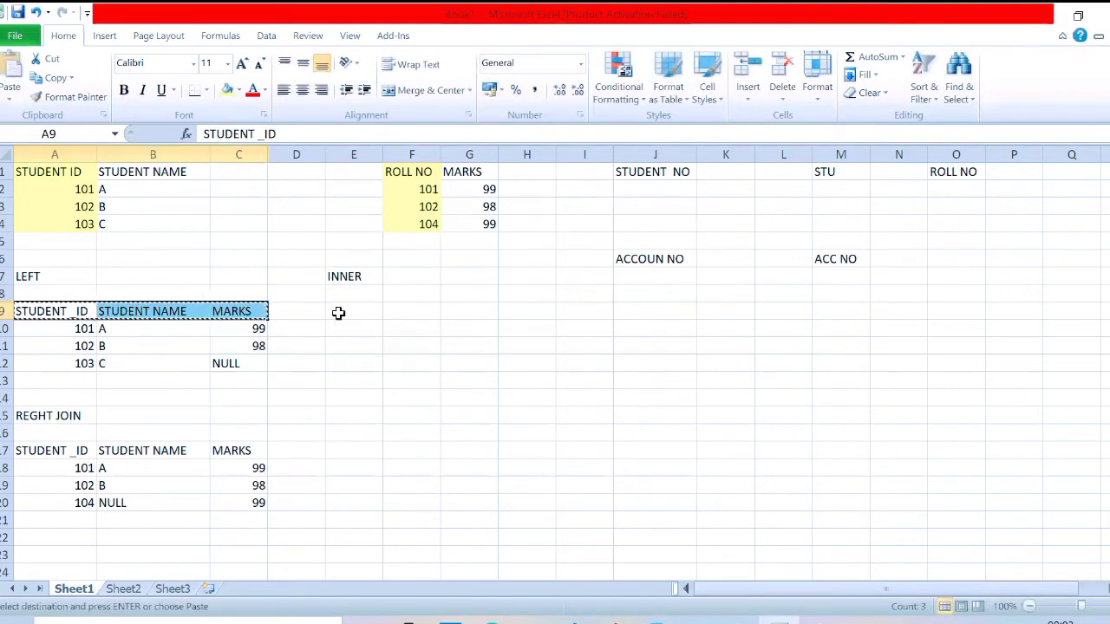
pyautogui.click(341, 313)
pyautogui.hotkey('ctrl', 'v')
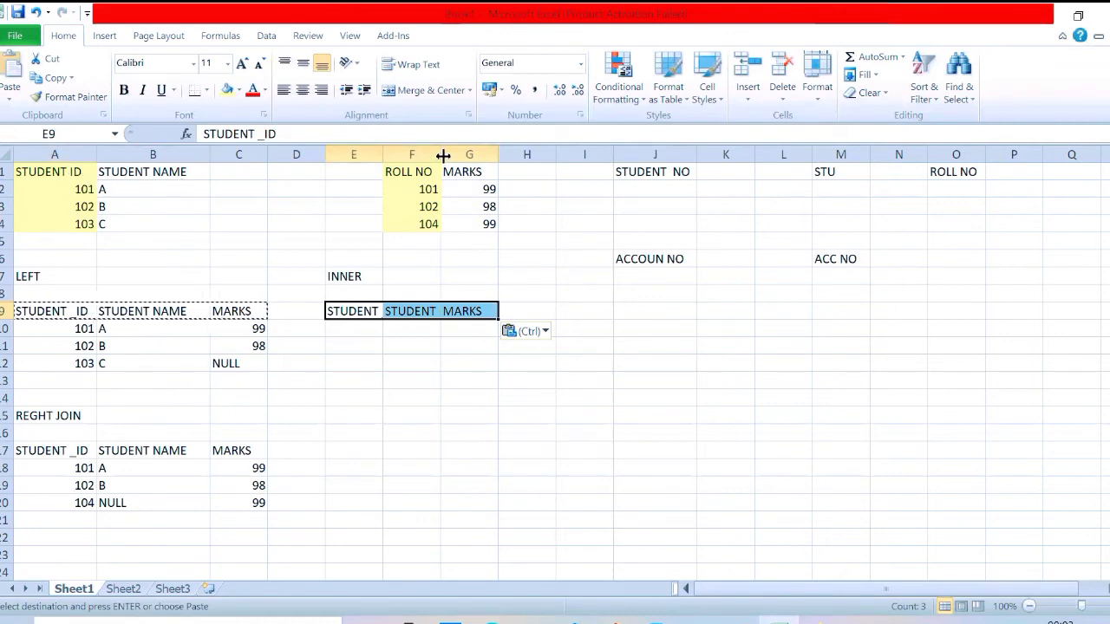
pyautogui.moveTo(442, 155); pyautogui.dragTo(471, 165)
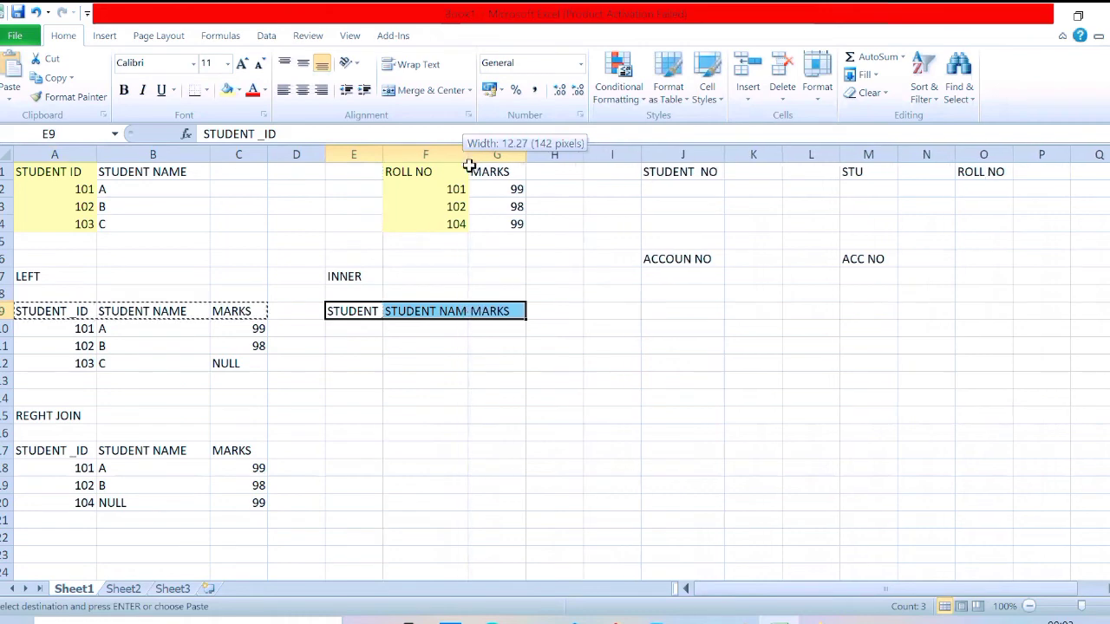
# Step: Enter the matching student IDs 101 and 102 in cells E10:E11 of the inner join result
pyautogui.click(356, 332)
pyautogui.write('1')
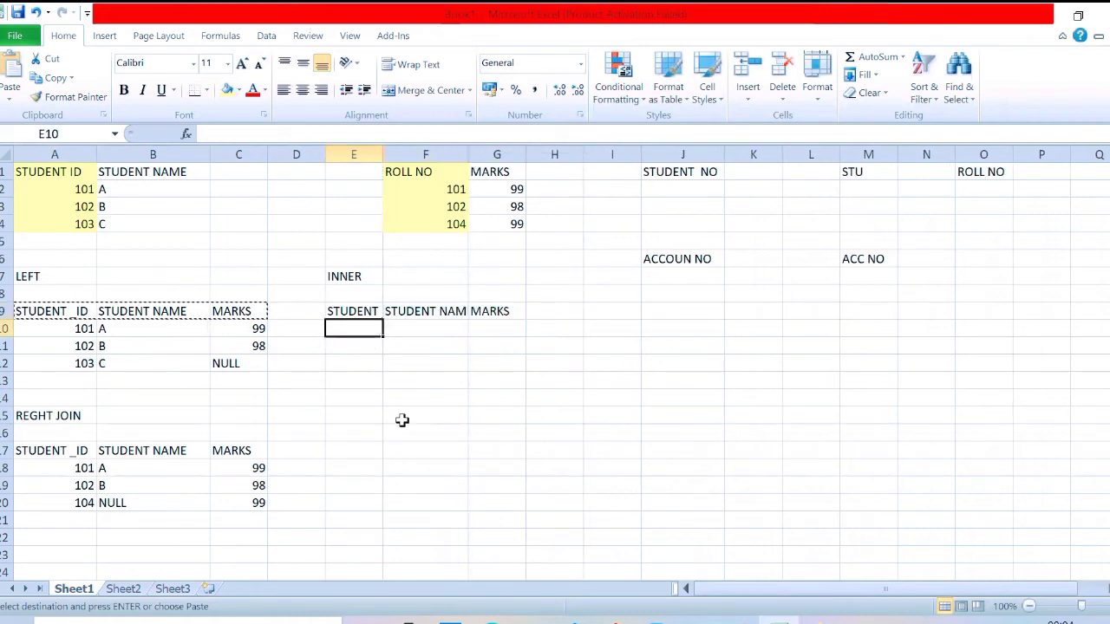
pyautogui.write('01')
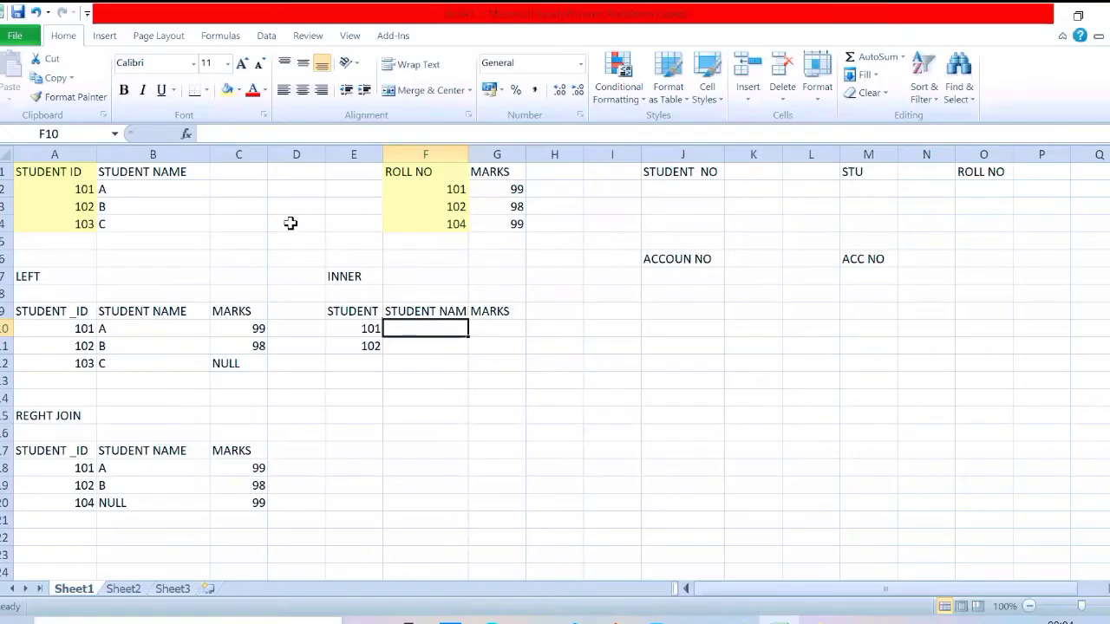
# Step: Enter the student names A and B in cells F10:F11 of the inner join result
pyautogui.click(73, 201)
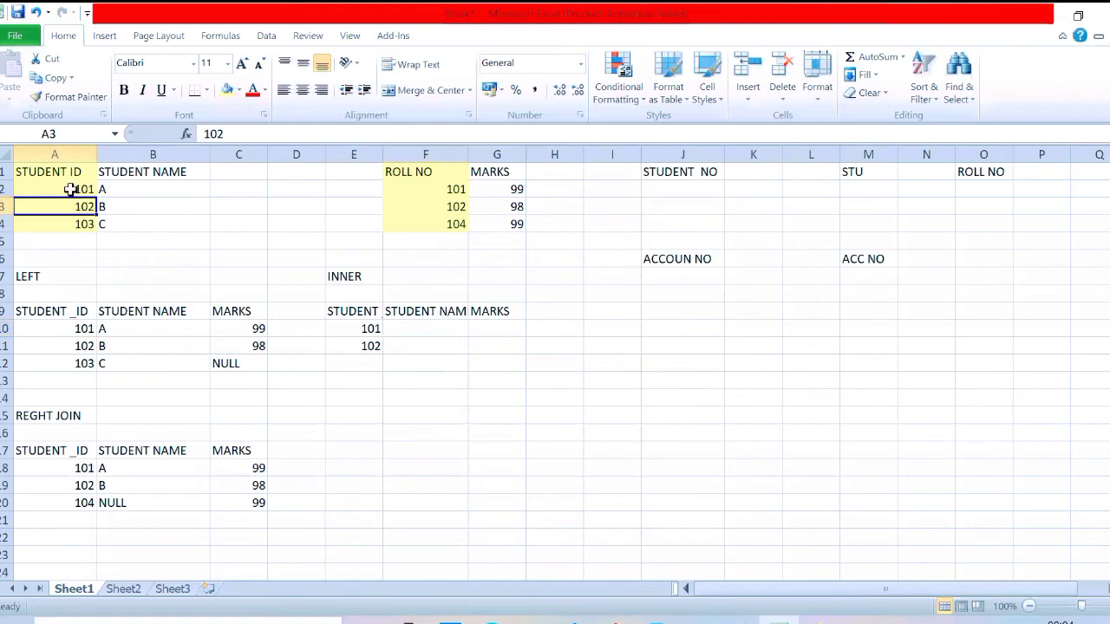
pyautogui.click(71, 188)
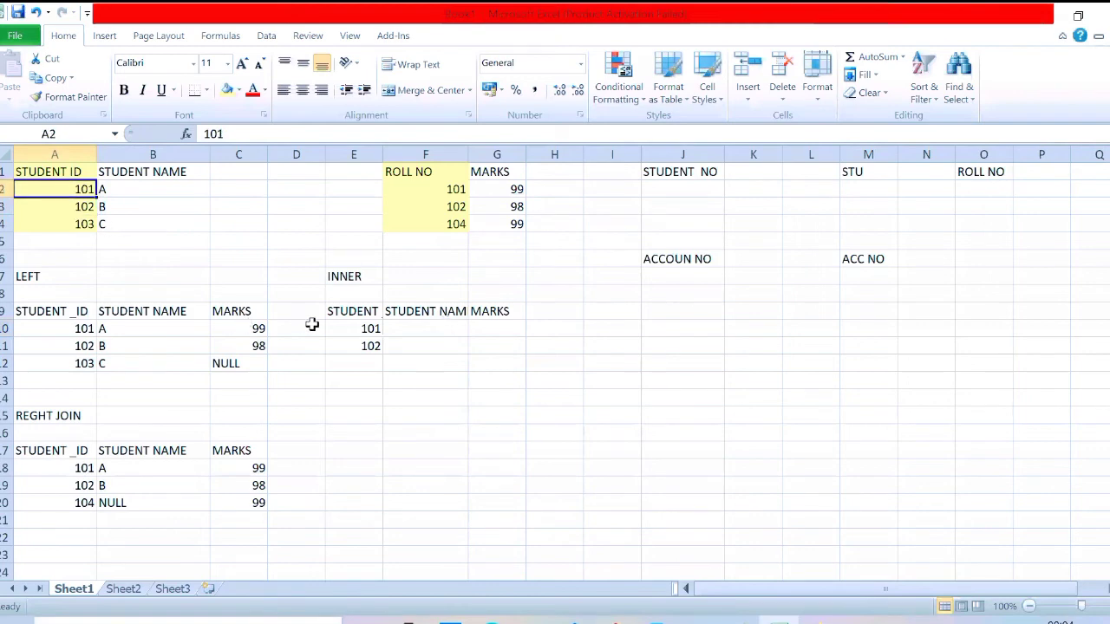
pyautogui.click(413, 329)
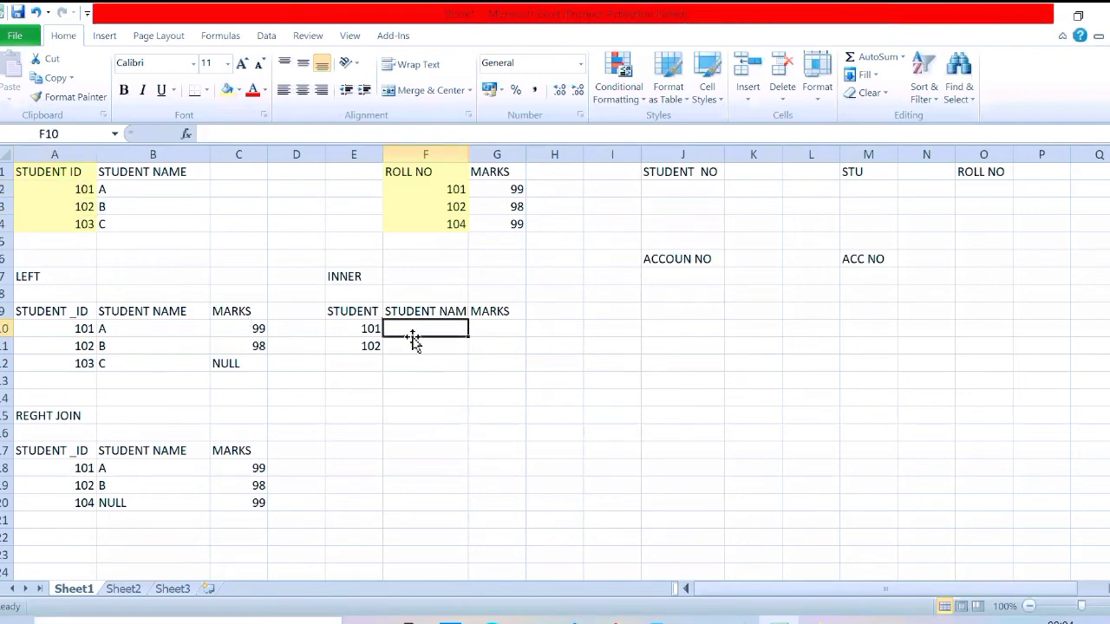
pyautogui.write('A')
pyautogui.press('Return')
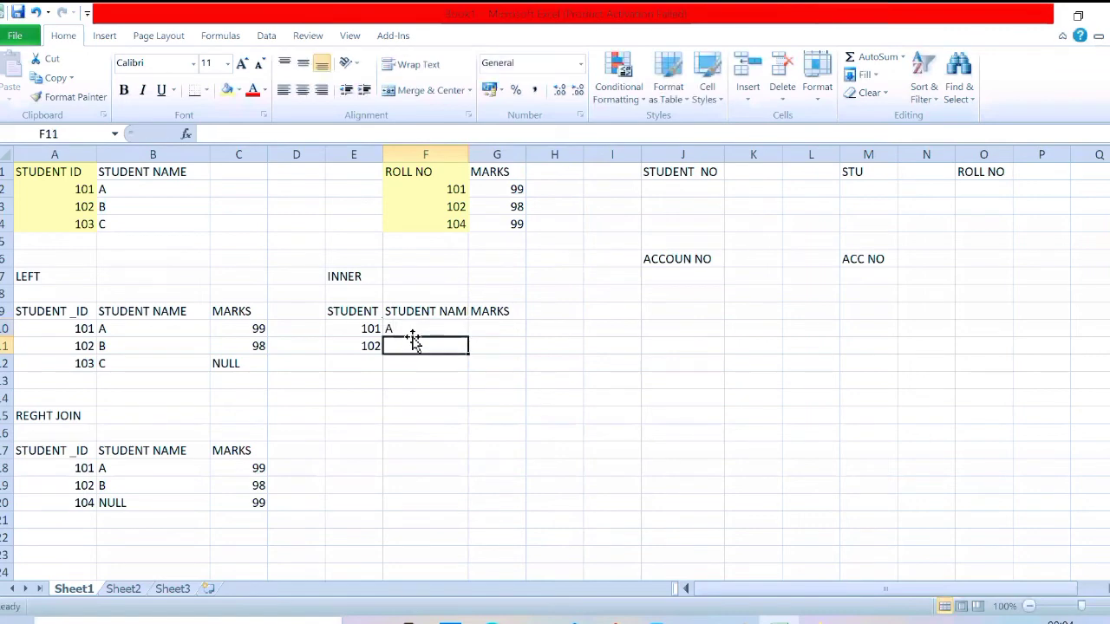
pyautogui.write('B')
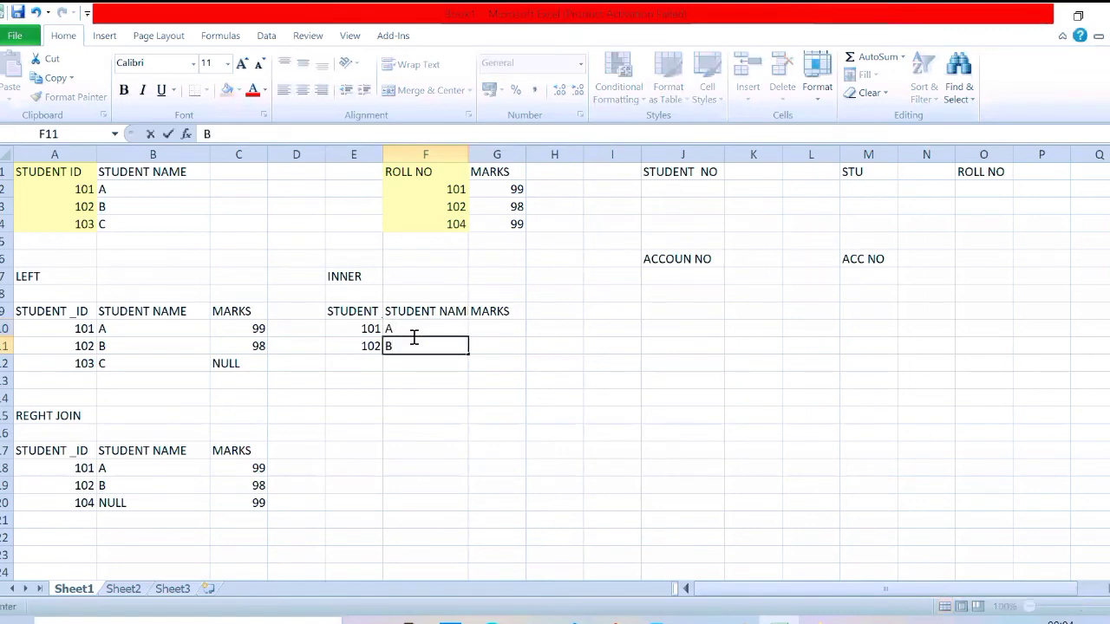
# Step: Enter the marks 99 and 98 in cells G10:G11 of the inner join result
pyautogui.click(479, 327)
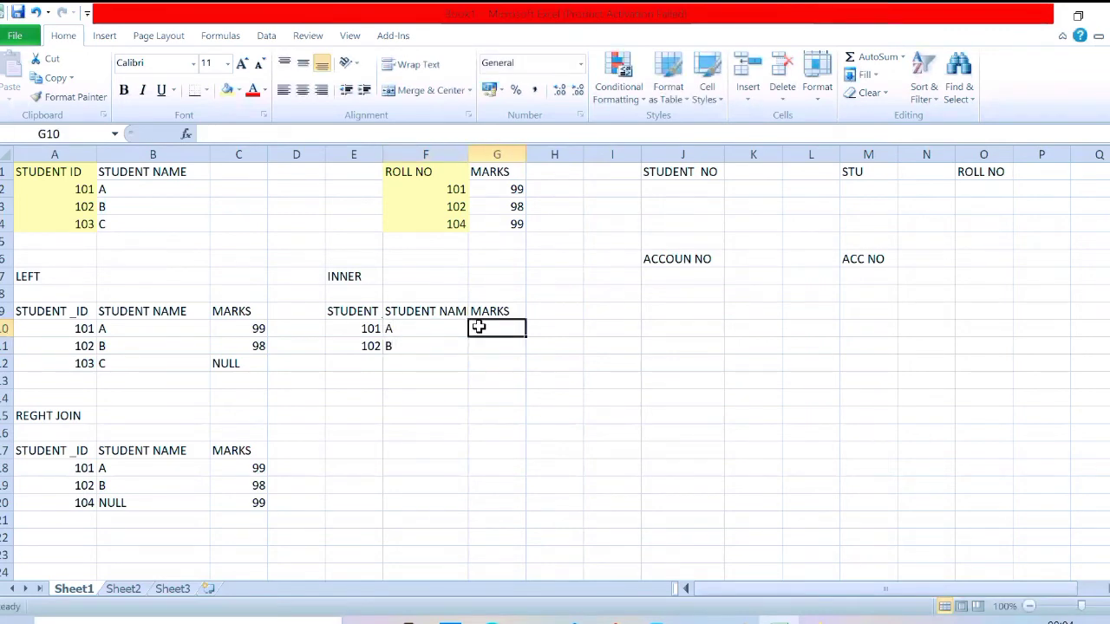
pyautogui.write('99')
pyautogui.press('Return')
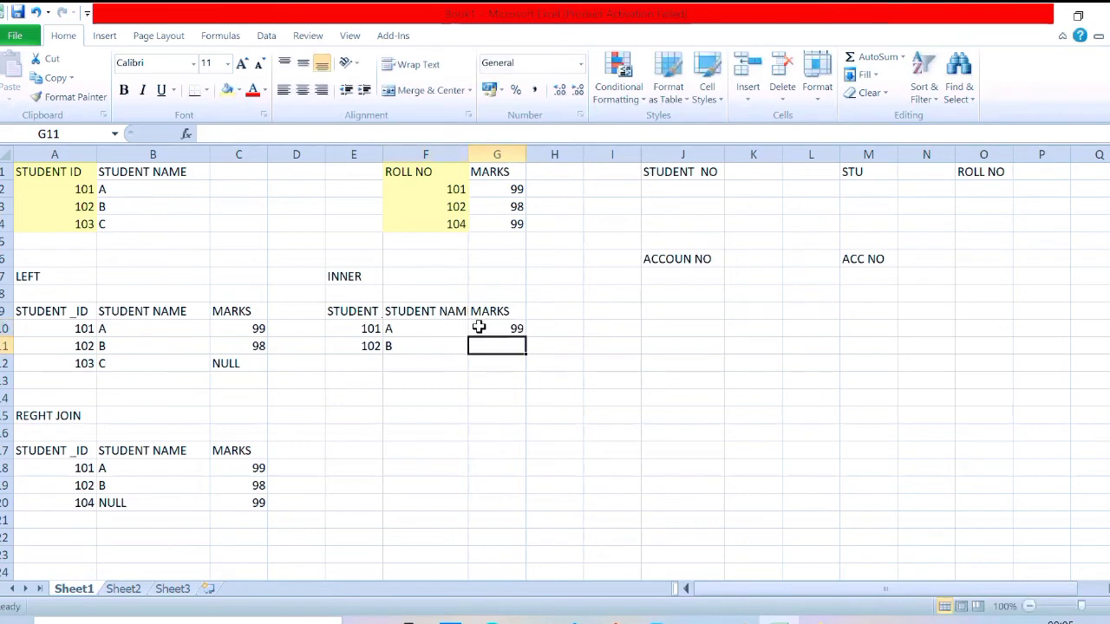
pyautogui.write('98')
pyautogui.press('Return')
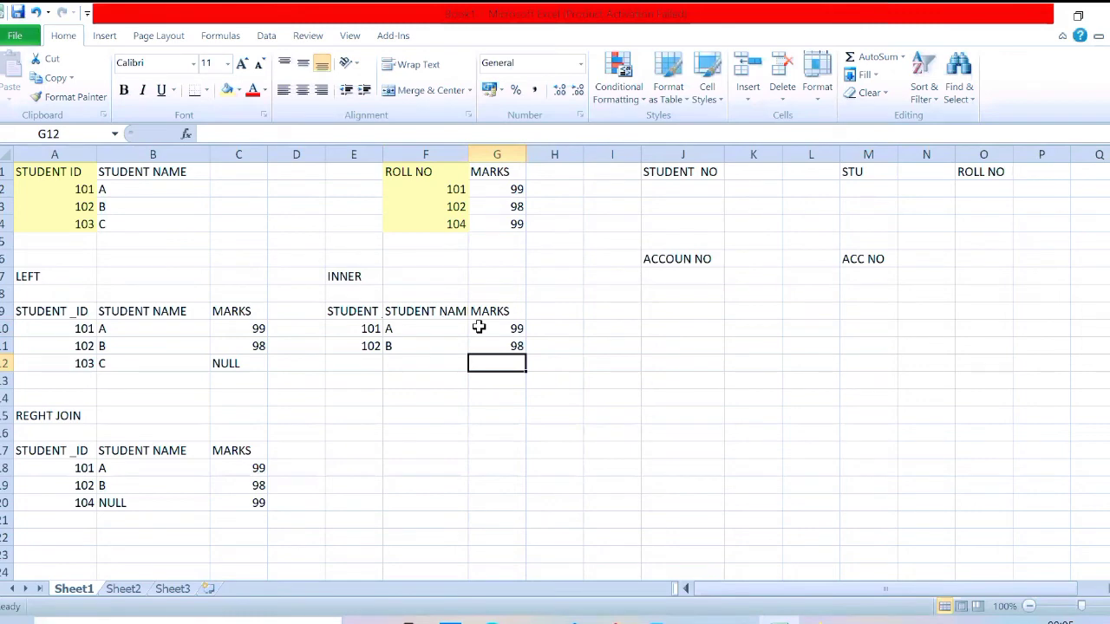
pyautogui.click(369, 432)
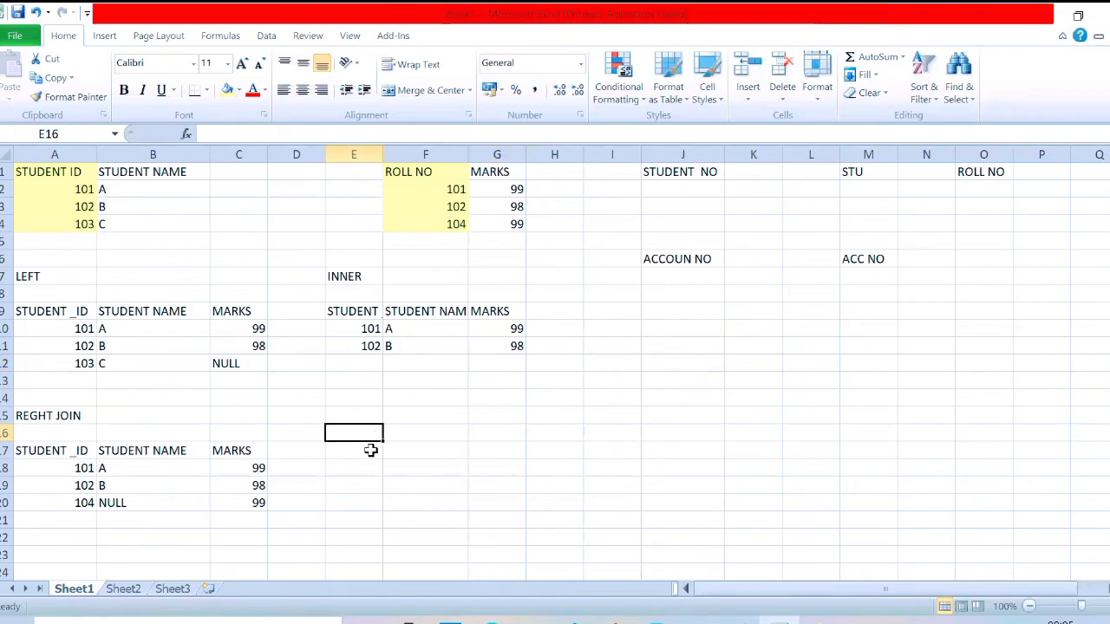
# Step: Switch to the Notepad notes and add a colon after FULL OUTER JOIN in the POWER BI list
pyautogui.hotkey('alt', 'Tab')
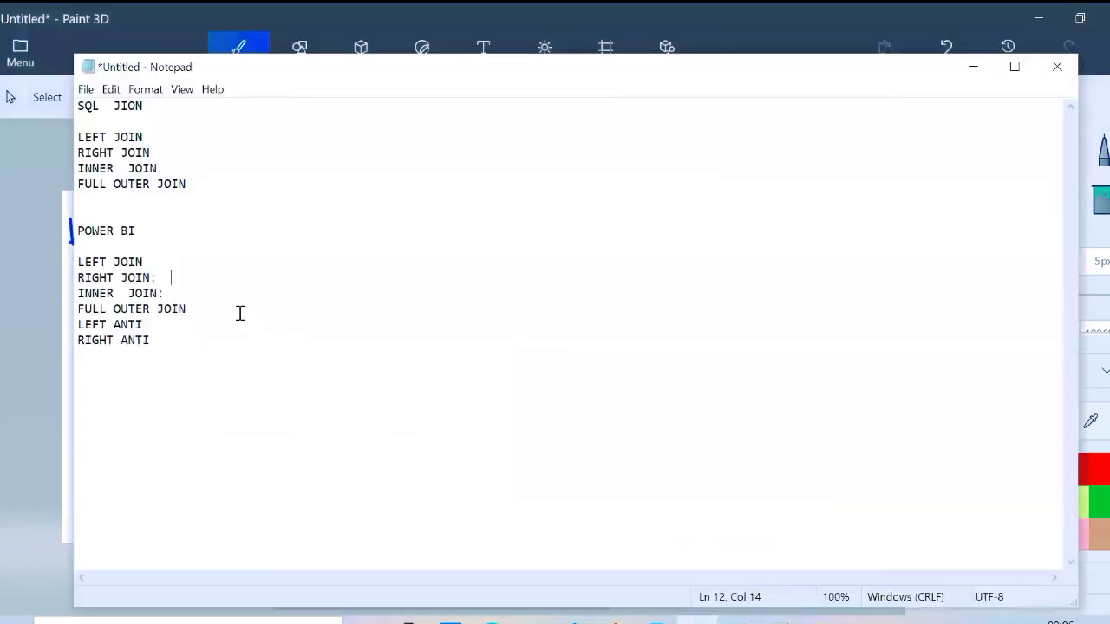
pyautogui.click(240, 312)
pyautogui.write(':')
# Step: Switch to Paint 3D, draw two overlapping circles below the right join diagram and shade both circles with horizontal lines
pyautogui.click(12, 364)
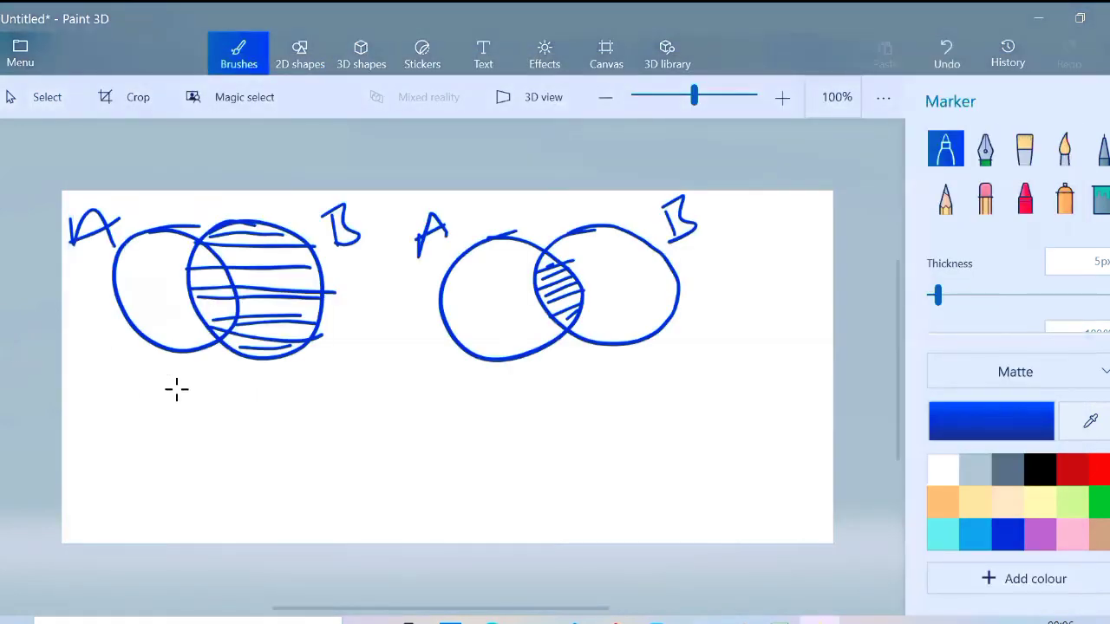
pyautogui.moveTo(177, 389)
pyautogui.mouseDown()
pyautogui.moveTo(84, 461)
pyautogui.moveTo(147, 503)
pyautogui.moveTo(218, 436)
pyautogui.moveTo(166, 384)
pyautogui.moveTo(213, 379)
pyautogui.moveTo(159, 476)
pyautogui.moveTo(304, 486)
pyautogui.moveTo(228, 372)
pyautogui.moveTo(209, 382)
pyautogui.mouseUp()
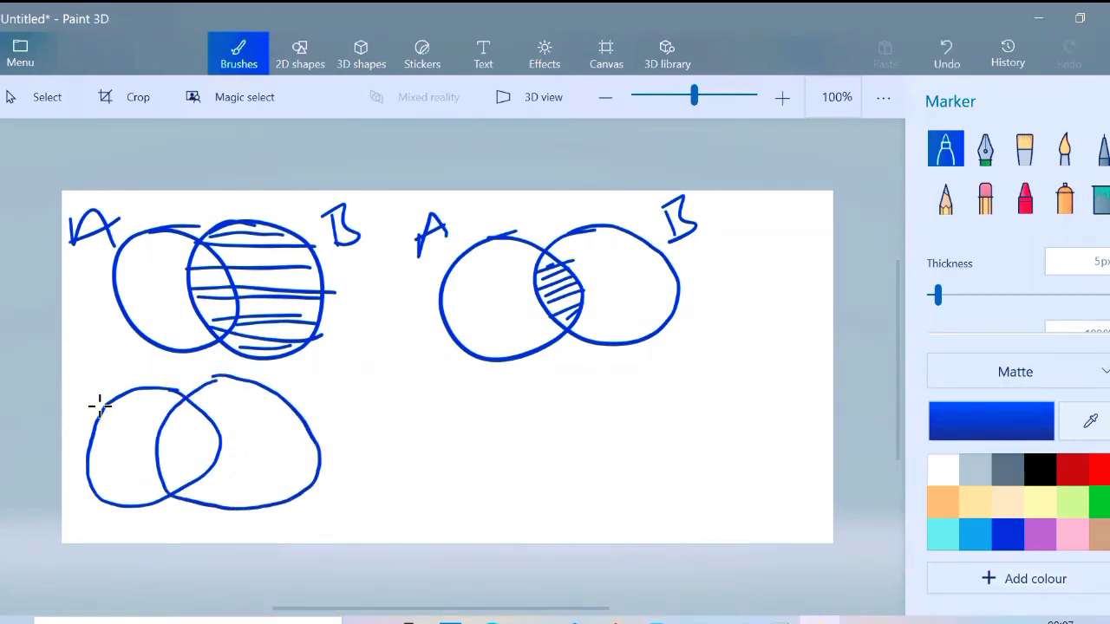
pyautogui.moveTo(100, 405); pyautogui.dragTo(266, 392)
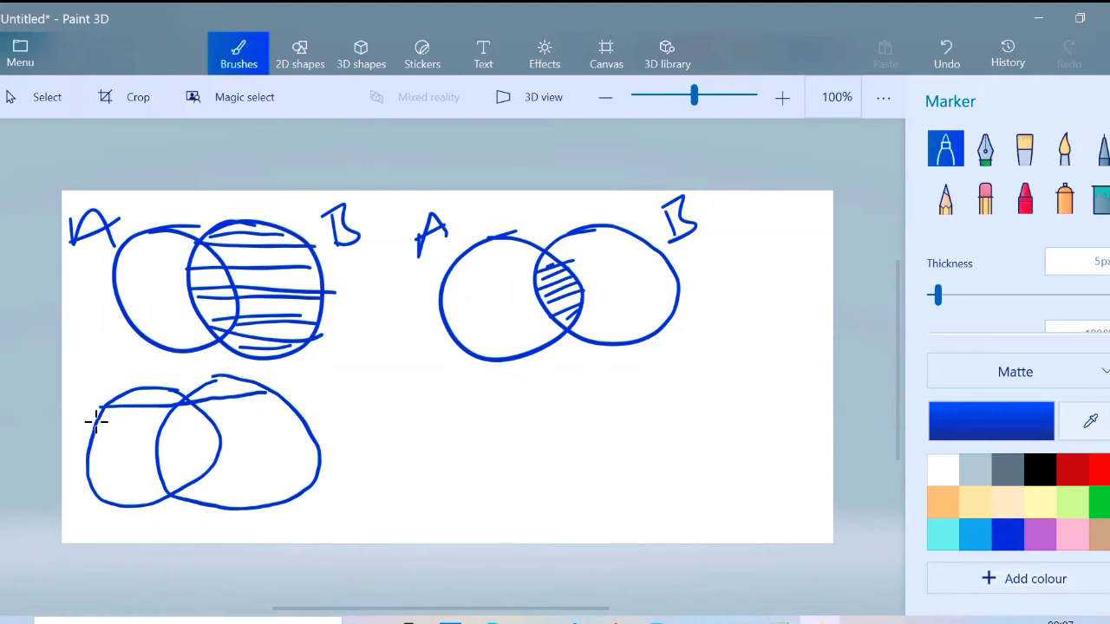
pyautogui.moveTo(97, 421); pyautogui.dragTo(289, 423)
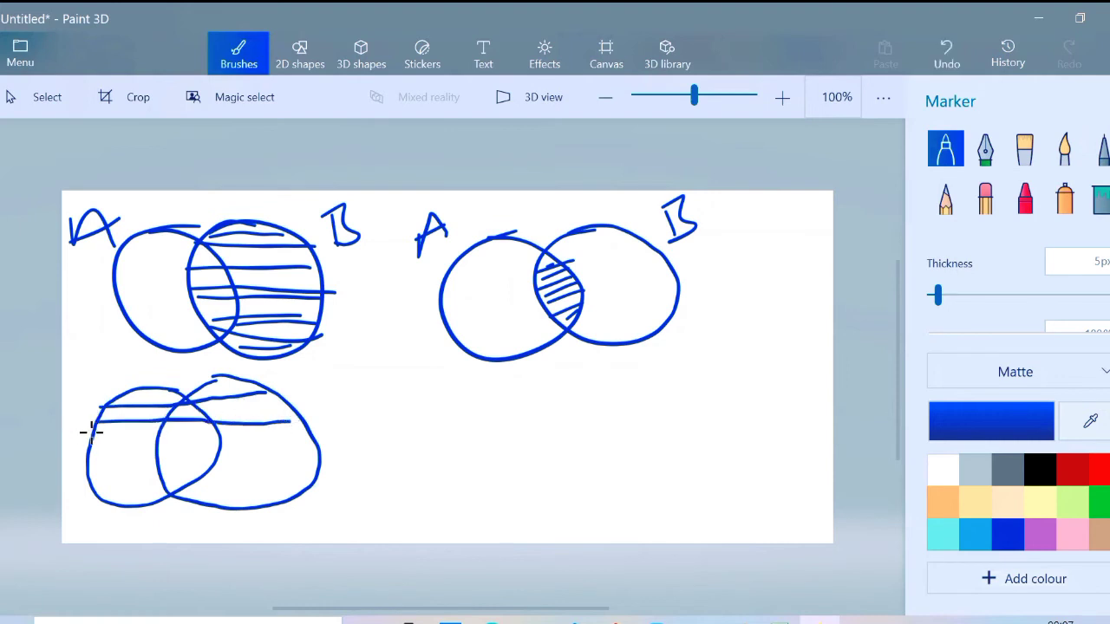
pyautogui.moveTo(92, 434); pyautogui.dragTo(314, 447)
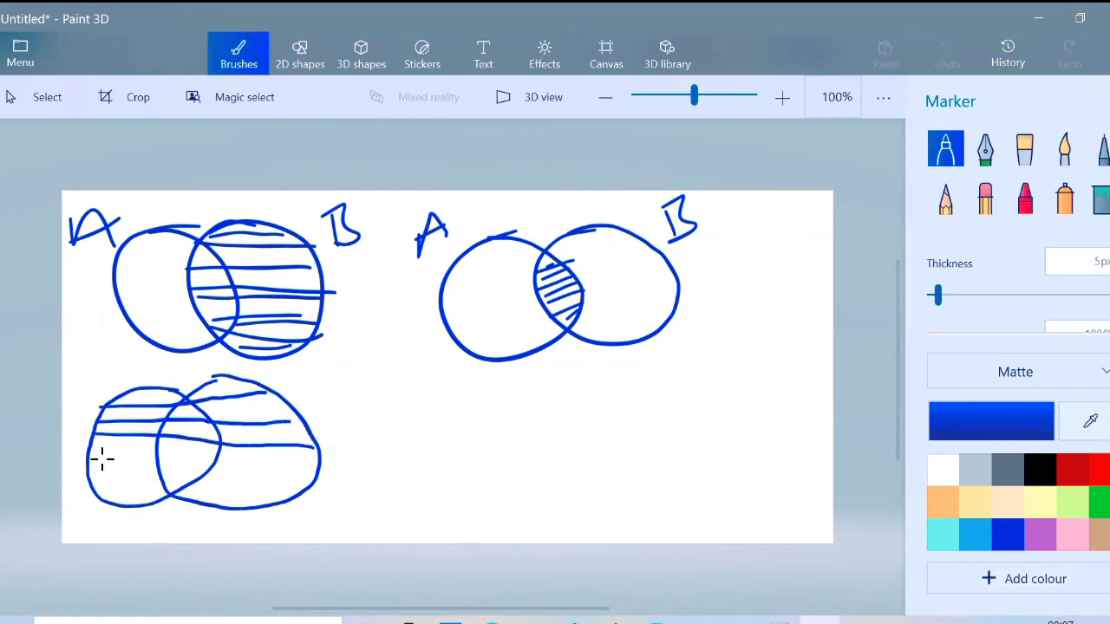
pyautogui.moveTo(101, 459)
pyautogui.mouseDown()
pyautogui.moveTo(330, 456)
pyautogui.moveTo(259, 465)
pyautogui.mouseUp()
pyautogui.hotkey('ctrl', 'z')
pyautogui.moveTo(89, 450); pyautogui.dragTo(308, 470)
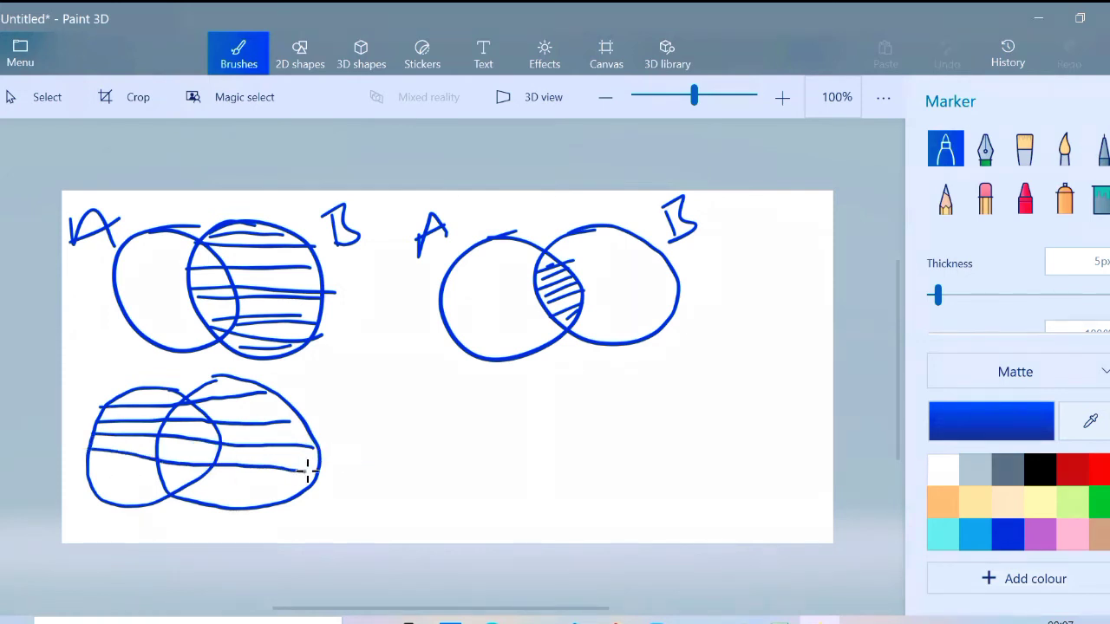
pyautogui.moveTo(106, 493); pyautogui.dragTo(281, 494)
pyautogui.moveTo(92, 475); pyautogui.dragTo(286, 480)
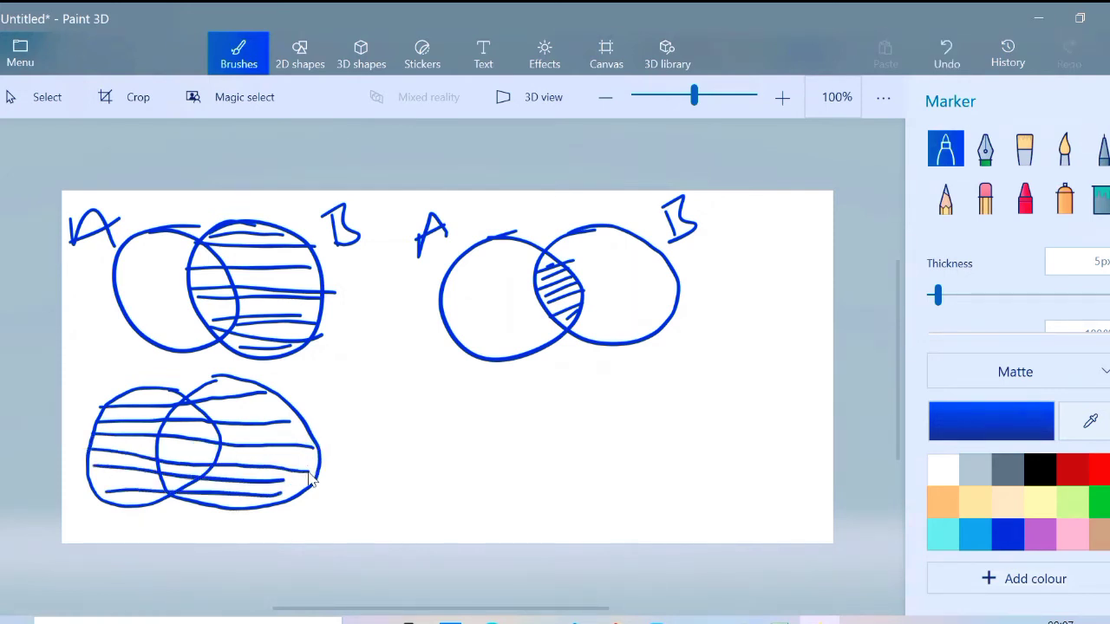
pyautogui.moveTo(92, 443); pyautogui.dragTo(276, 455)
# Step: Label the two circles of the full outer join diagram A and B with handwritten letters
pyautogui.moveTo(90, 352)
pyautogui.mouseDown()
pyautogui.moveTo(91, 381)
pyautogui.moveTo(126, 382)
pyautogui.mouseUp()
pyautogui.moveTo(92, 375); pyautogui.dragTo(118, 364)
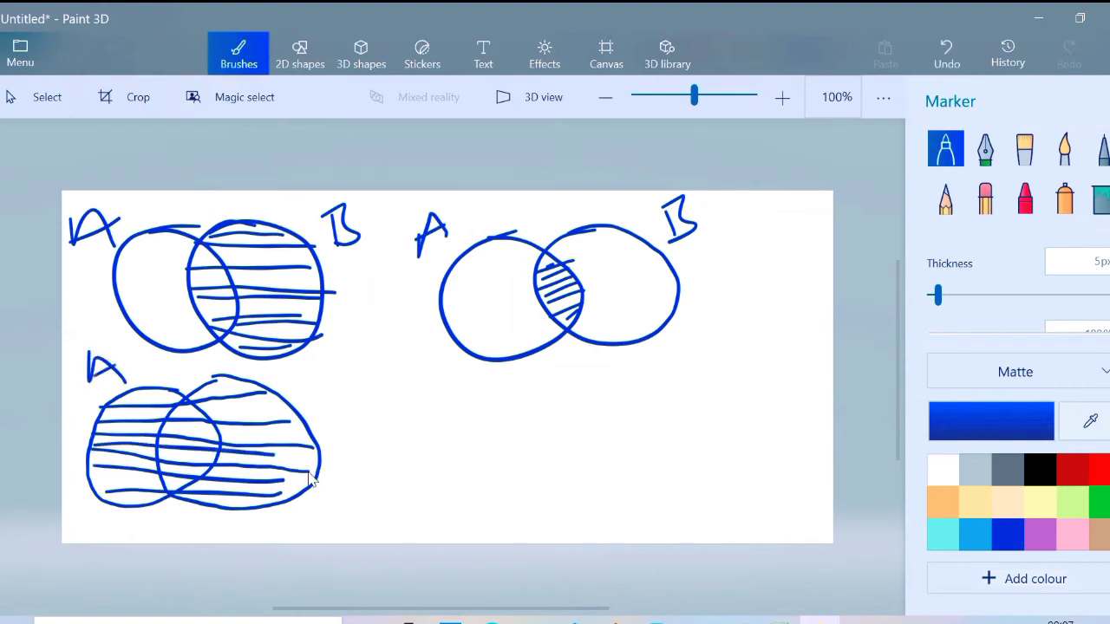
pyautogui.moveTo(328, 376); pyautogui.dragTo(333, 404)
pyautogui.moveTo(309, 382)
pyautogui.mouseDown()
pyautogui.moveTo(340, 369)
pyautogui.moveTo(318, 432)
pyautogui.mouseUp()
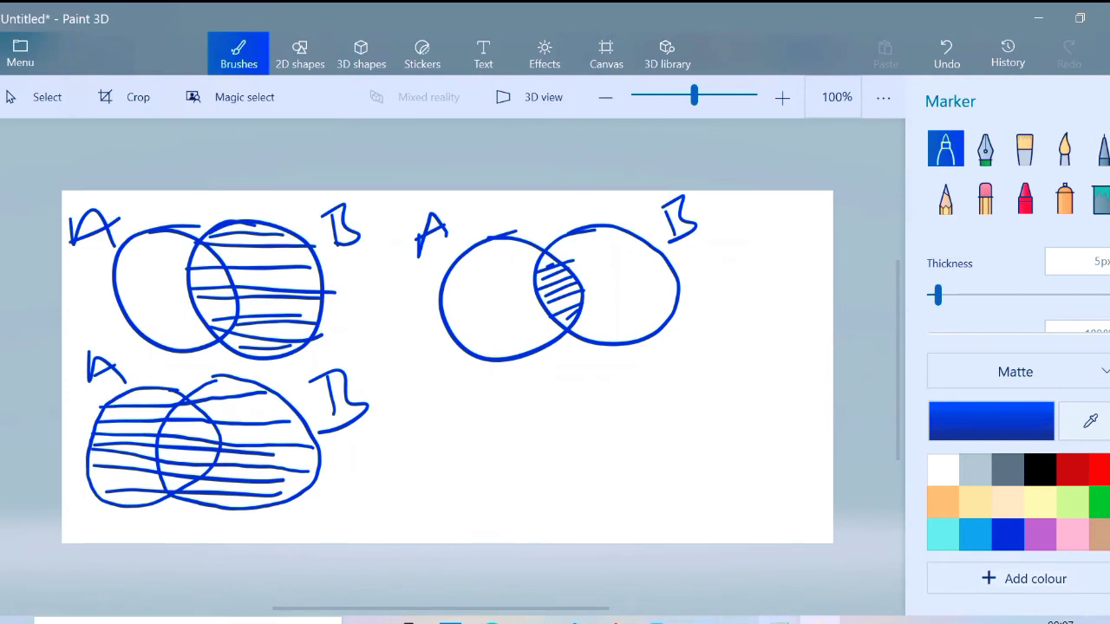
# Step: Return to the Excel sheet, enter the section title FULL OUTER in cell E15 and copy the headers from A9:C9 to the row starting at E17
pyautogui.click(779, 621)
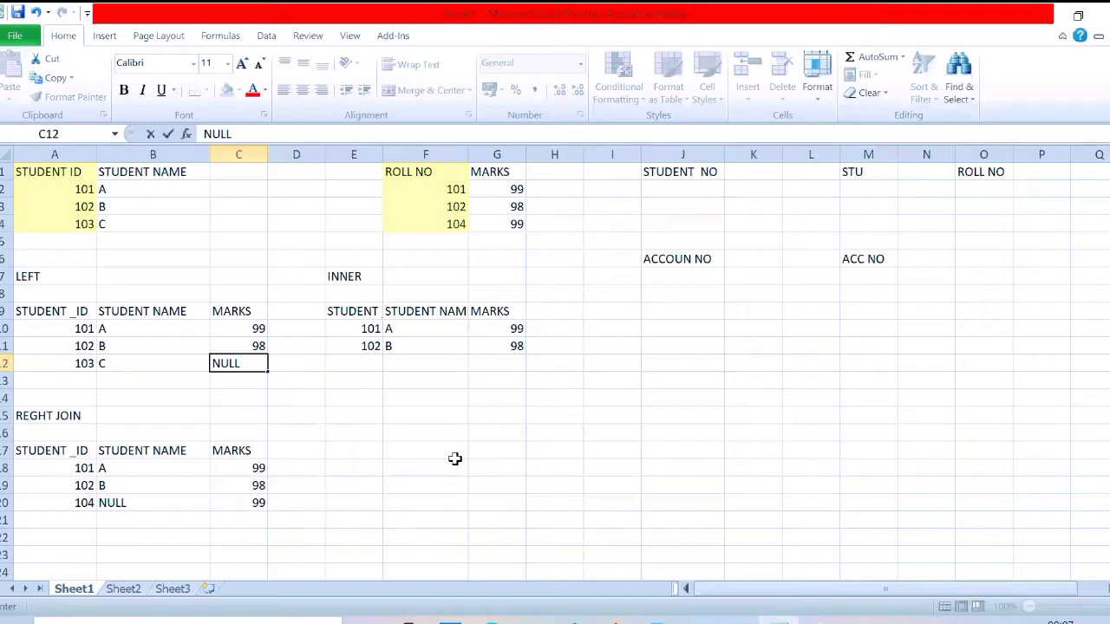
pyautogui.click(345, 420)
pyautogui.write('FULL')
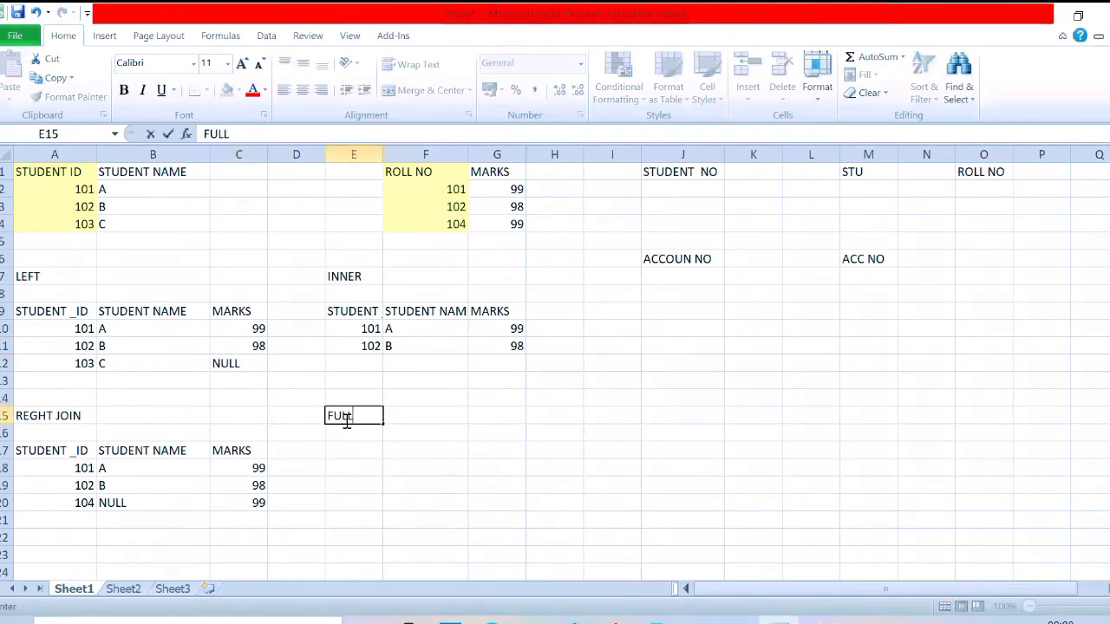
pyautogui.write(' OUTER')
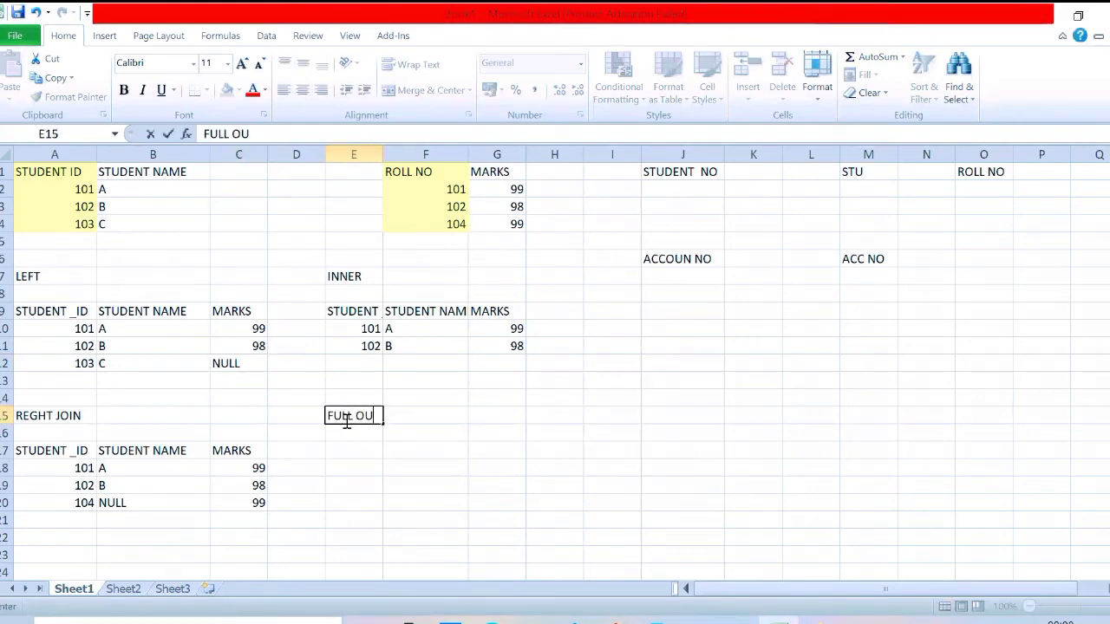
pyautogui.click(372, 468)
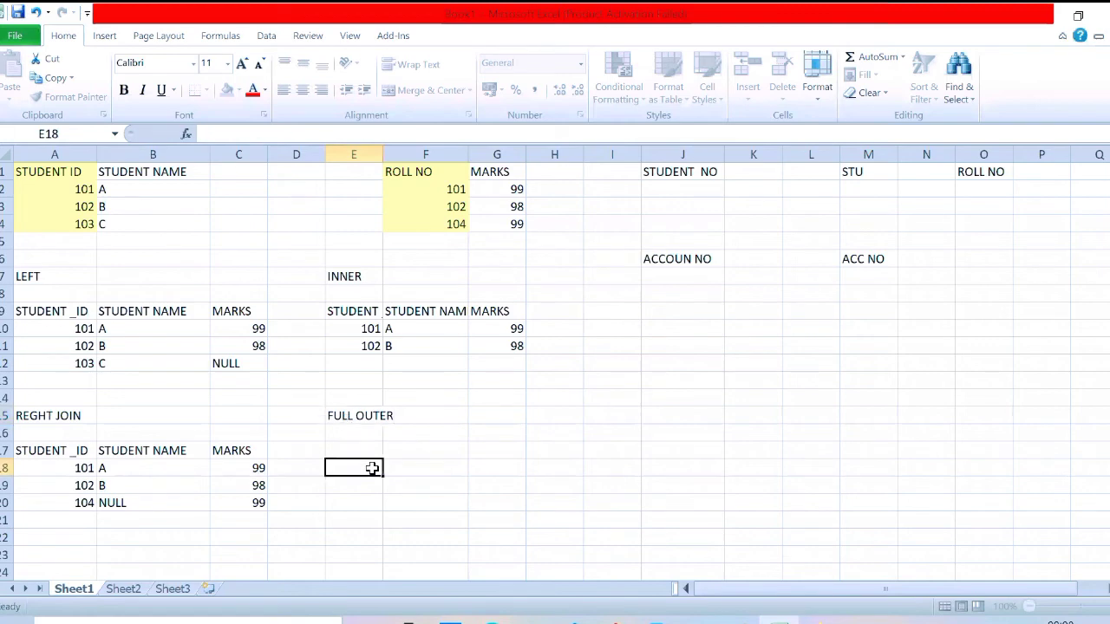
pyautogui.click(333, 448)
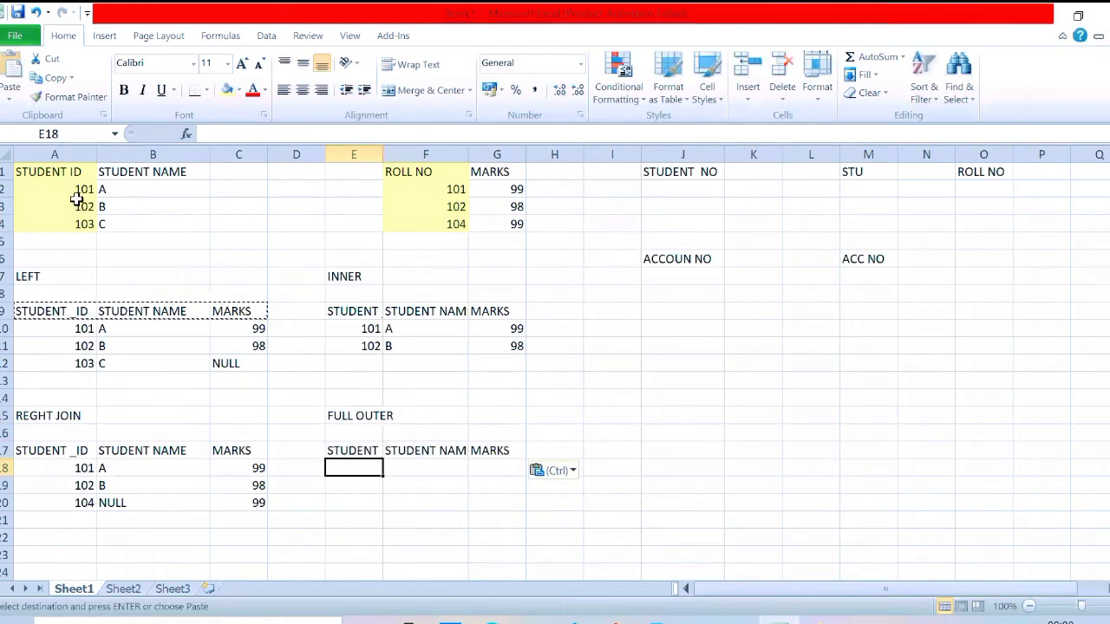
# Step: Enter the student IDs 101, 102, 103 and 104 in cells E18:E21 of the full outer join result
pyautogui.click(83, 208)
pyautogui.moveTo(73, 187); pyautogui.dragTo(79, 236)
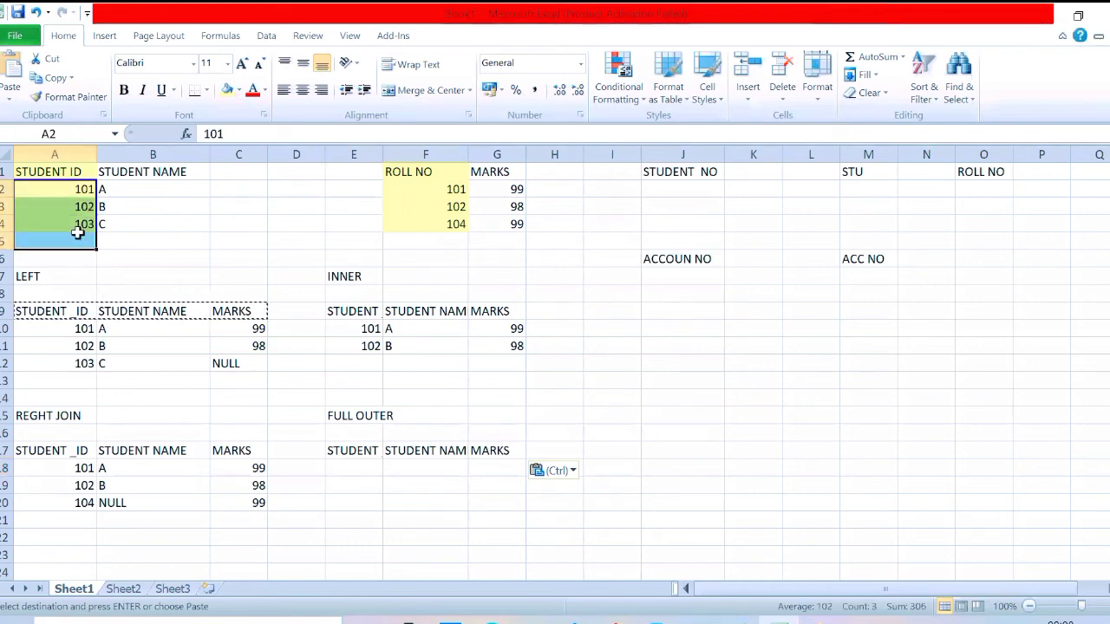
pyautogui.click(334, 468)
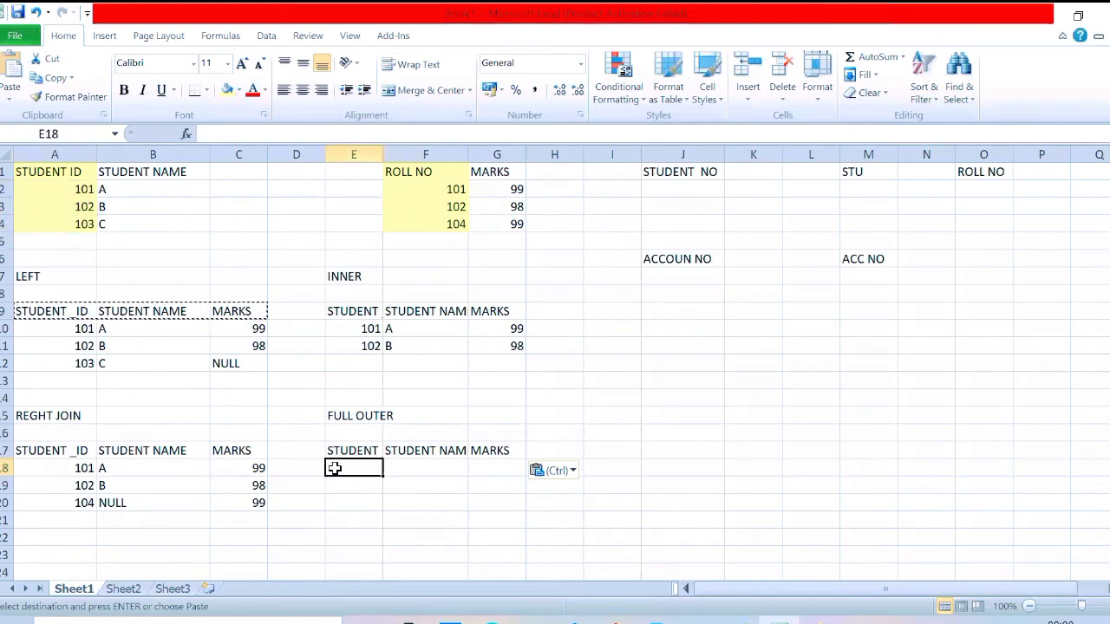
pyautogui.write('101')
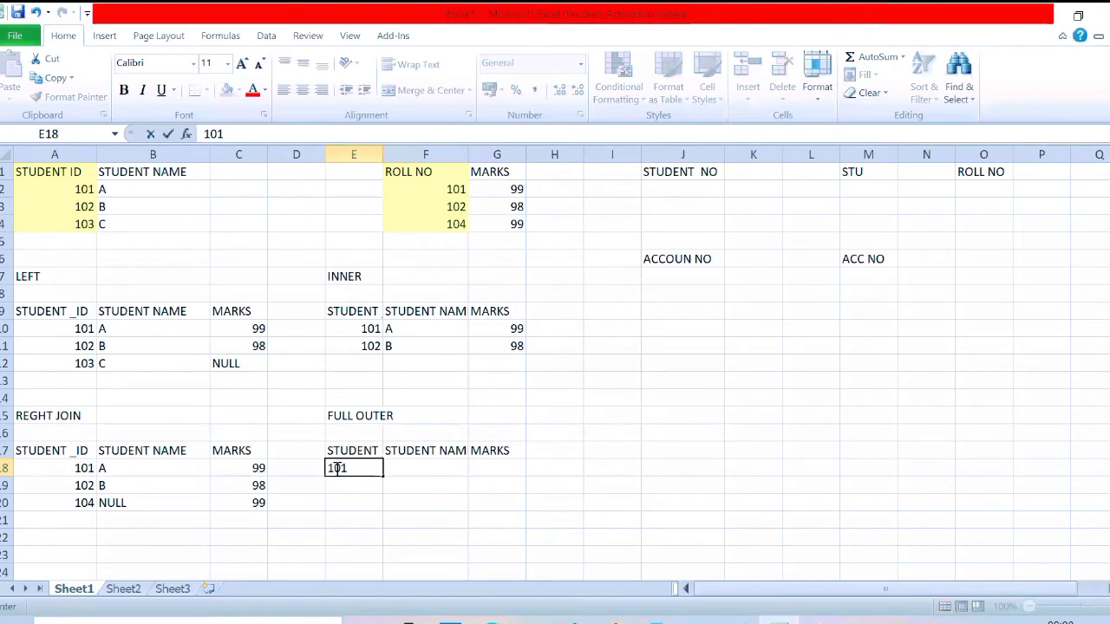
pyautogui.press('Left')
pyautogui.click(333, 469)
pyautogui.press('Down')
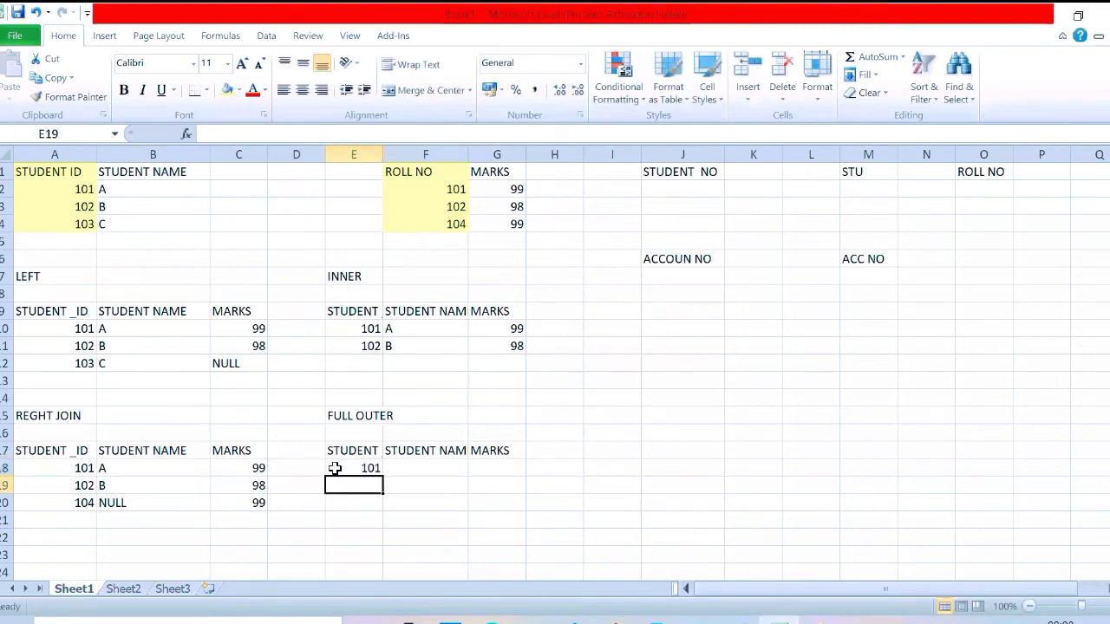
pyautogui.write('102')
pyautogui.press('Return')
pyautogui.write('103')
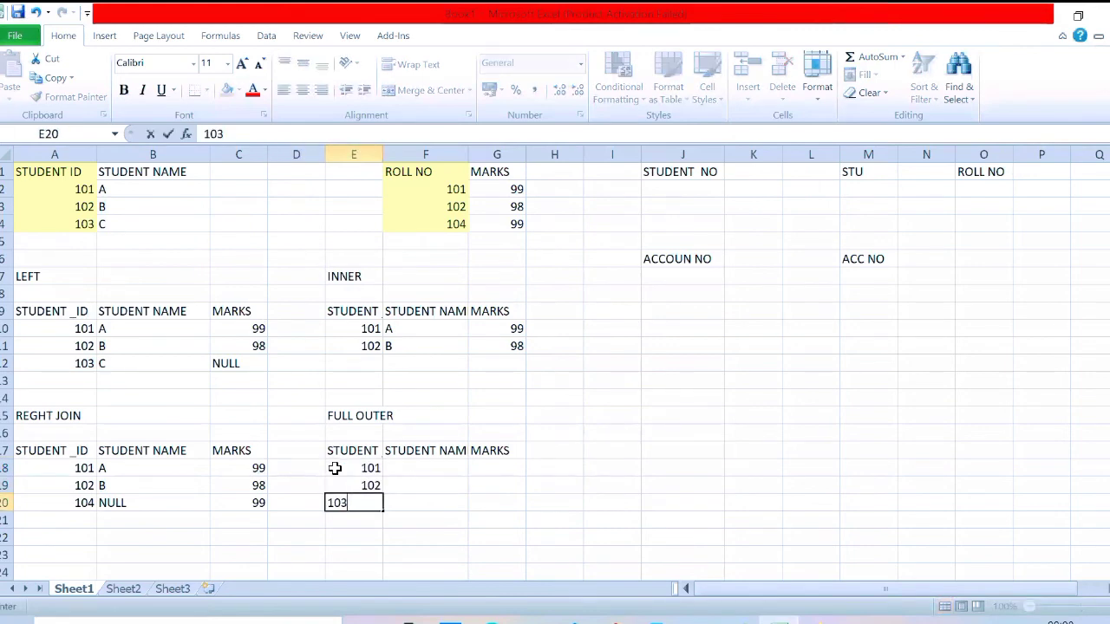
pyautogui.press('Return')
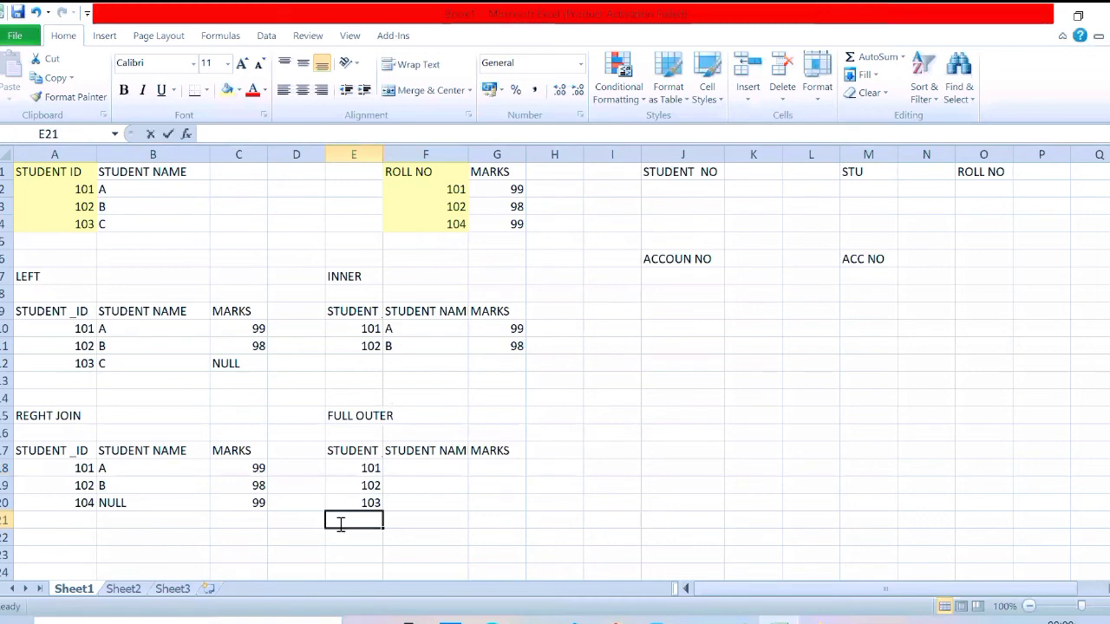
pyautogui.write('104')
pyautogui.press('Tab')
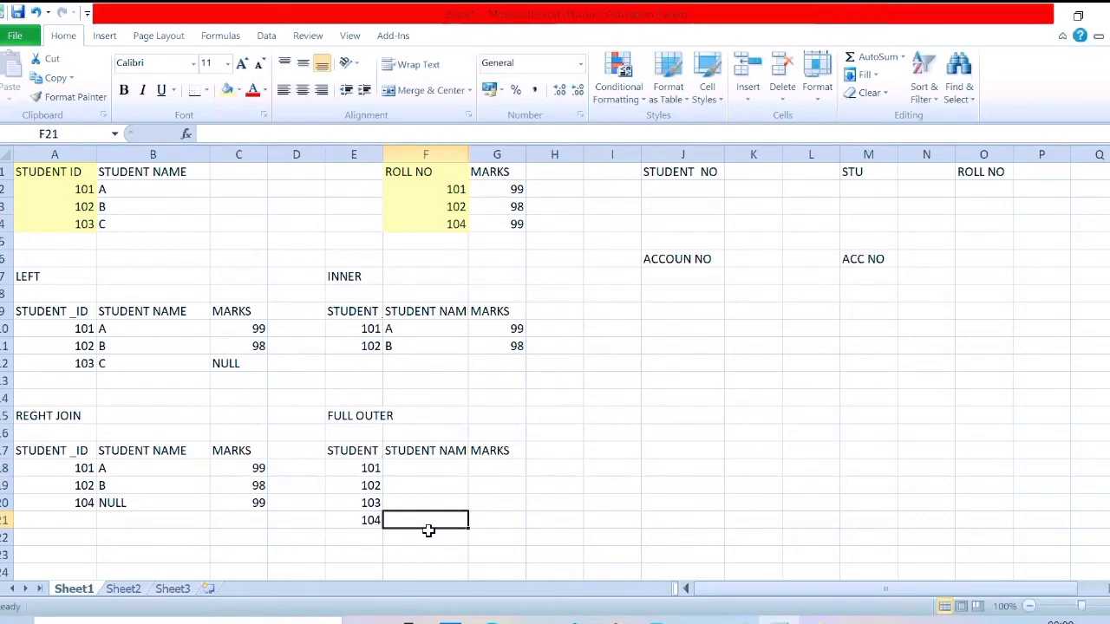
# Step: Enter the student names A, B and C in cells F18:F20 of the full outer join result
pyautogui.click(394, 465)
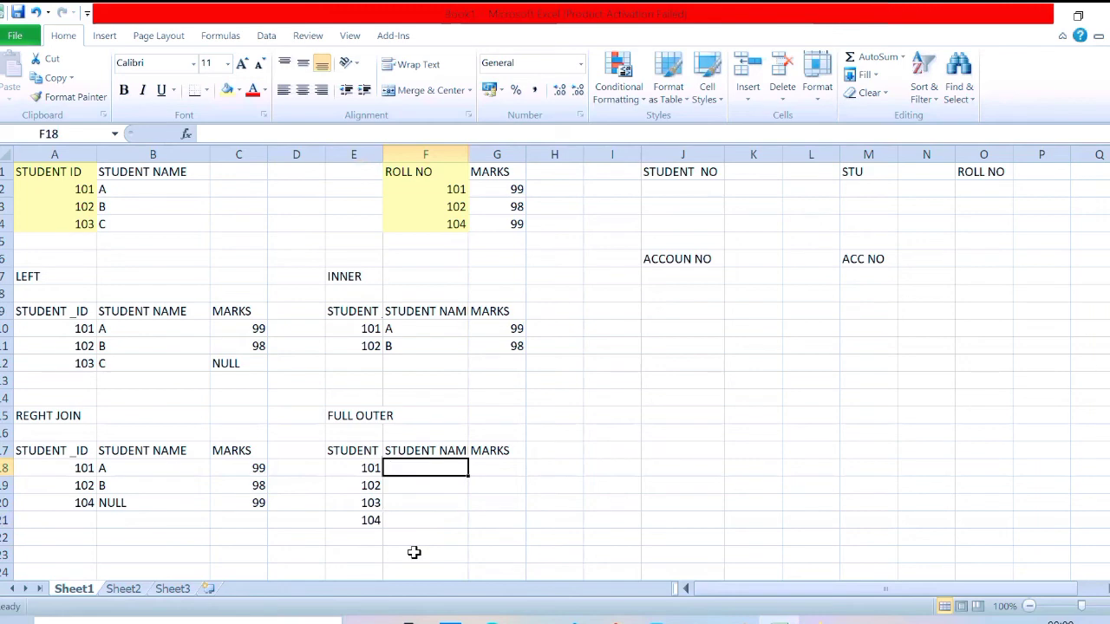
pyautogui.write('1')
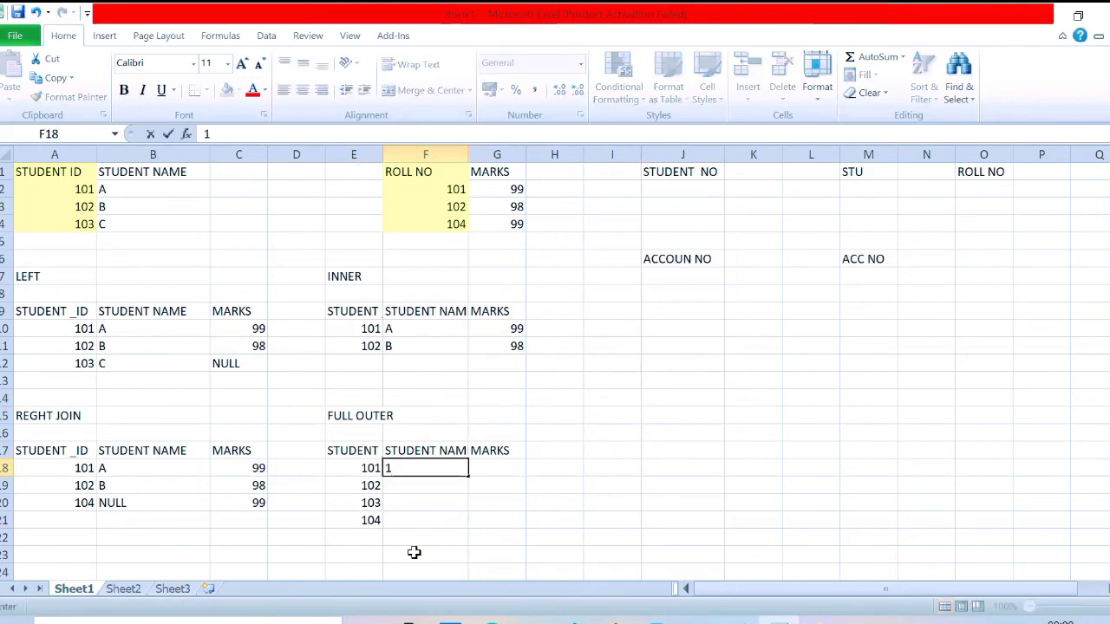
pyautogui.press('BackSpace')
pyautogui.write('a')
pyautogui.press('BackSpace')
pyautogui.write('A')
pyautogui.press('Return')
pyautogui.write('B')
pyautogui.press('Return')
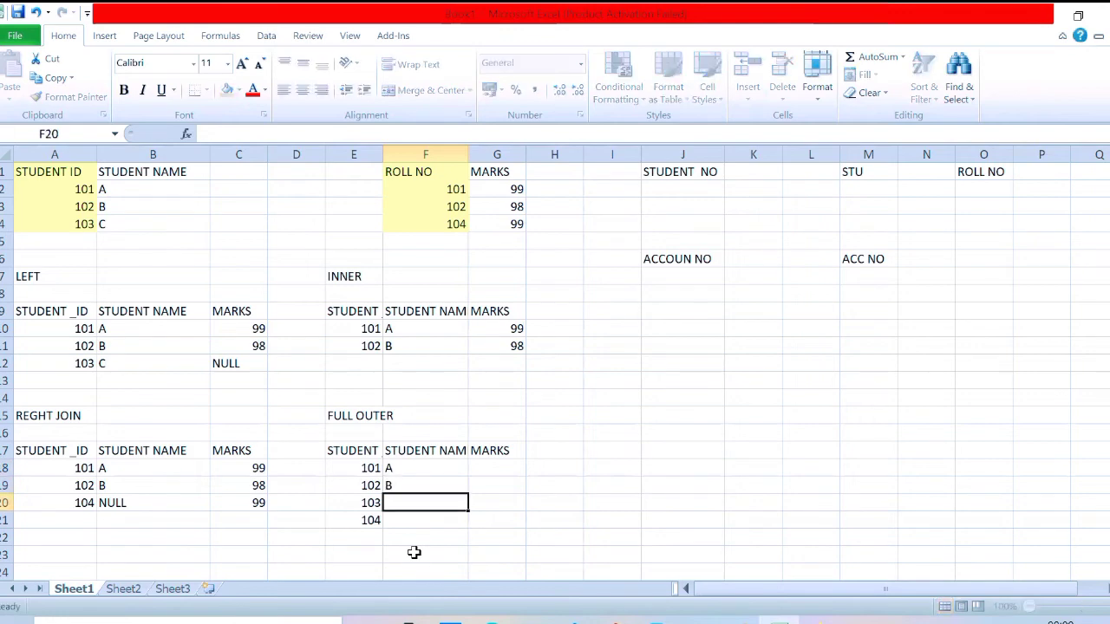
pyautogui.write('C')
pyautogui.press('Return')
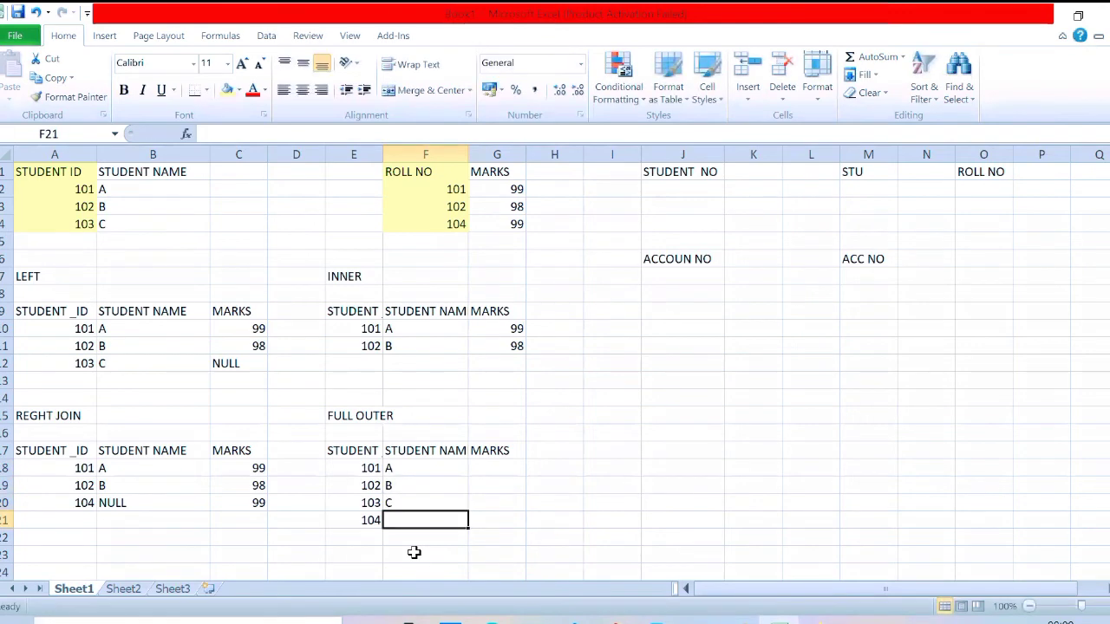
# Step: Complete the full outer join result with NULL as the name in F21 and marks 99, 98, NULL and 99 in G18:G21
pyautogui.write('NULL')
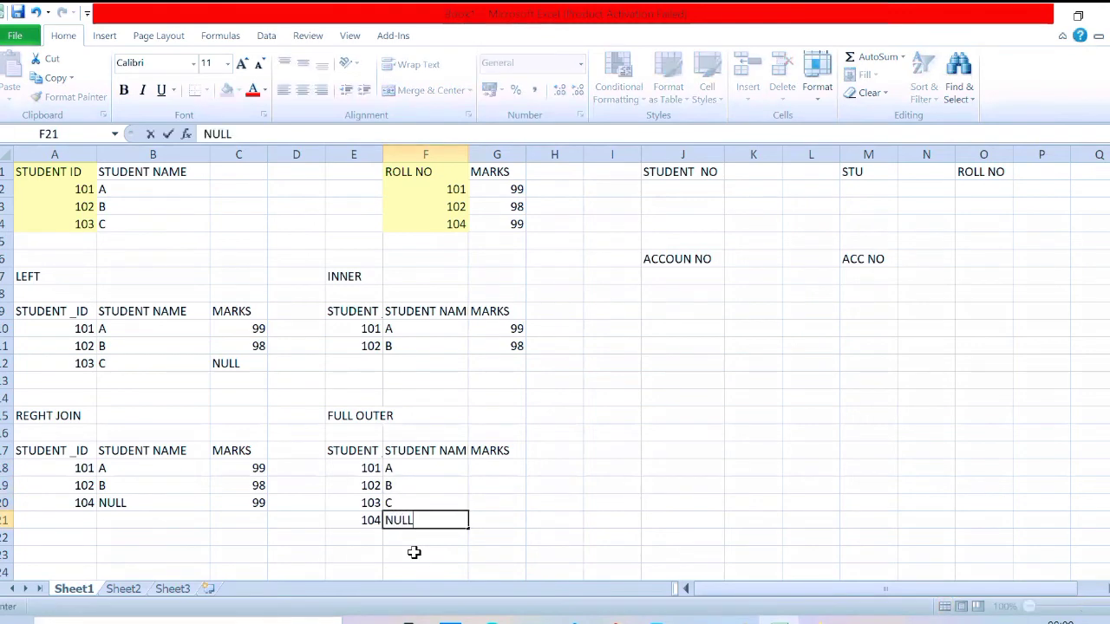
pyautogui.press('Tab')
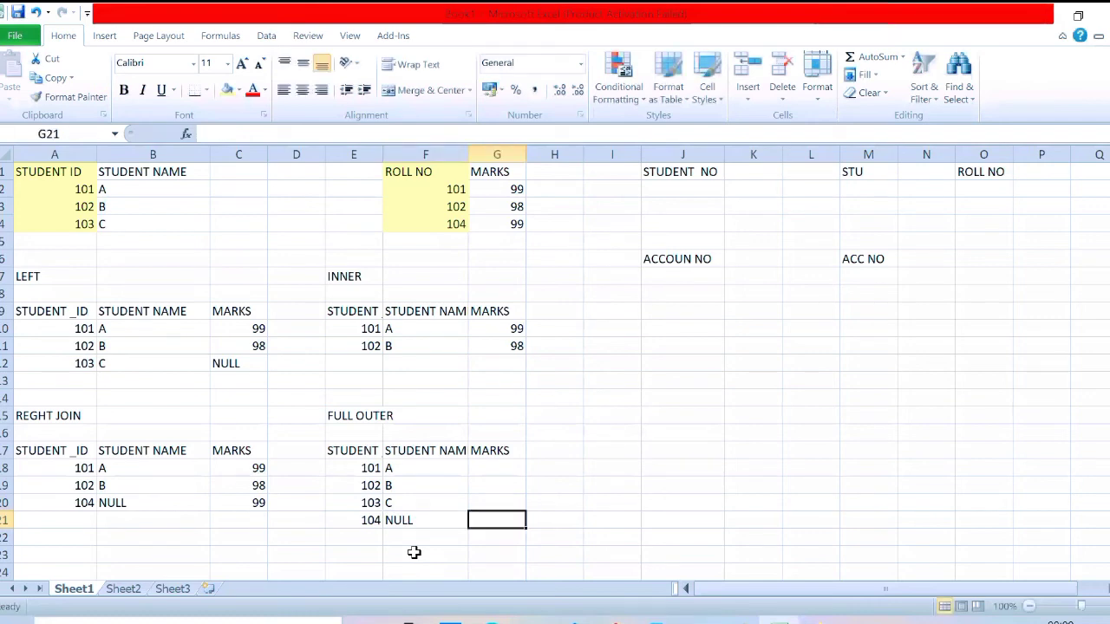
pyautogui.press('Up')
pyautogui.press('Up')
pyautogui.press('Up')
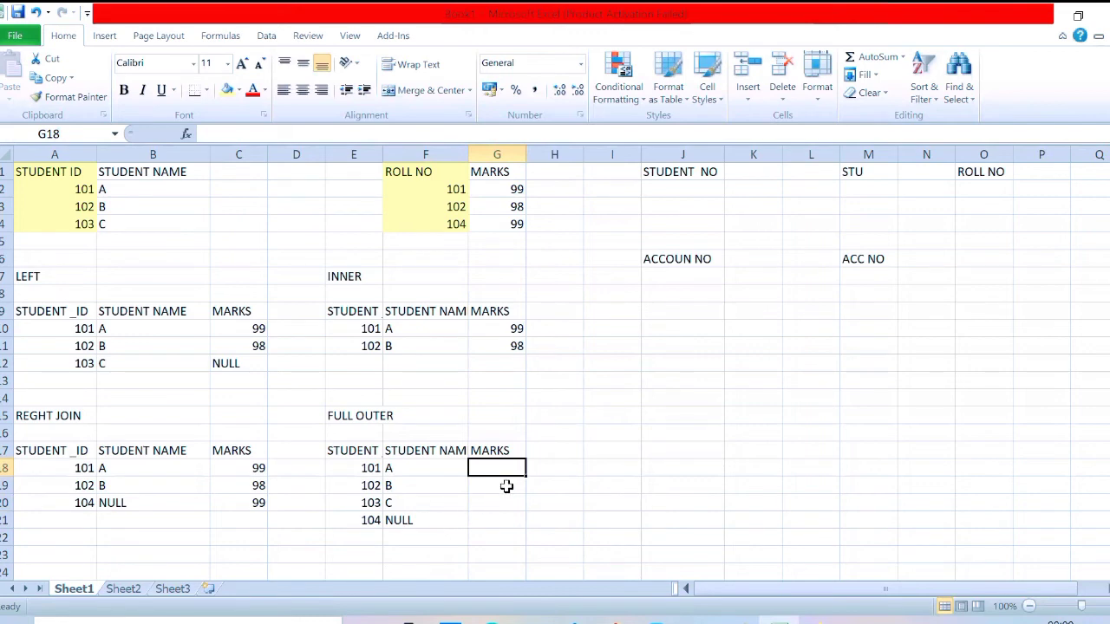
pyautogui.write('99')
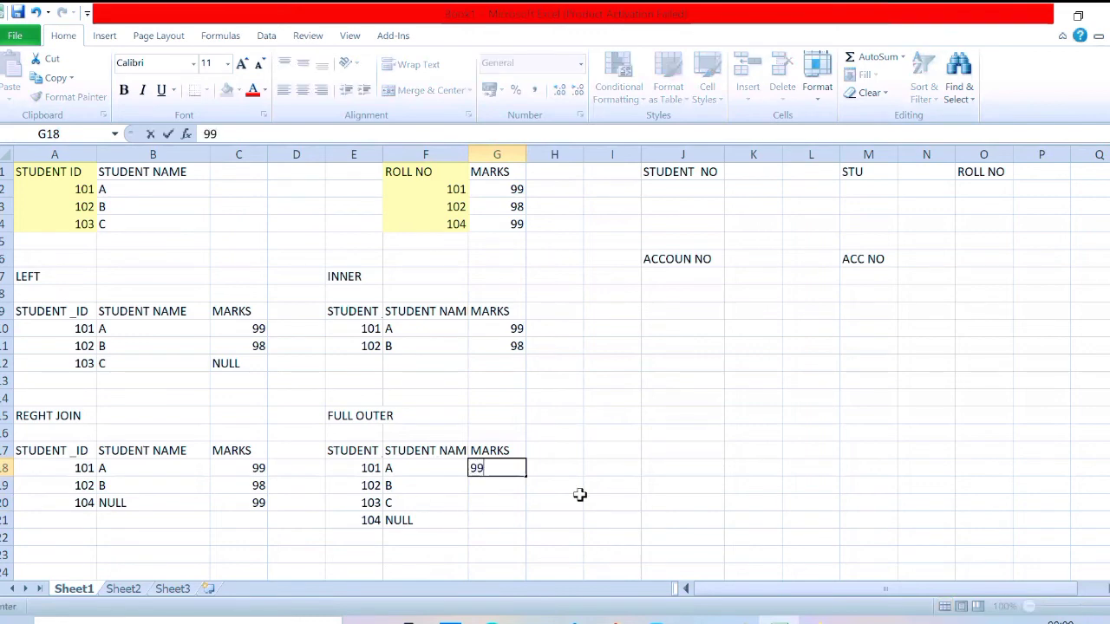
pyautogui.press('Return')
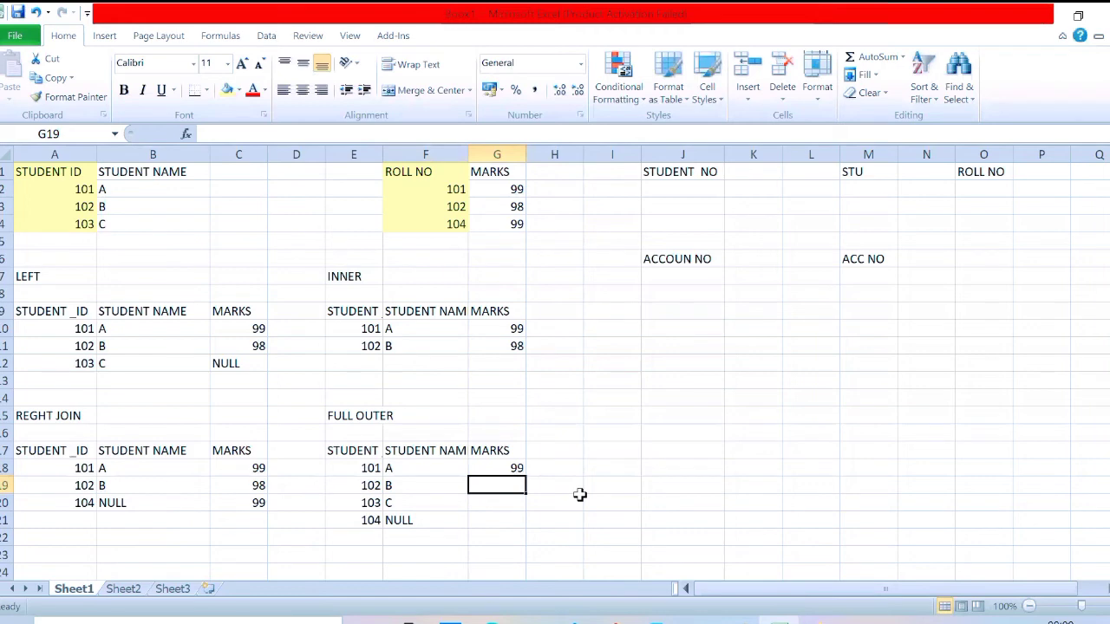
pyautogui.write('98')
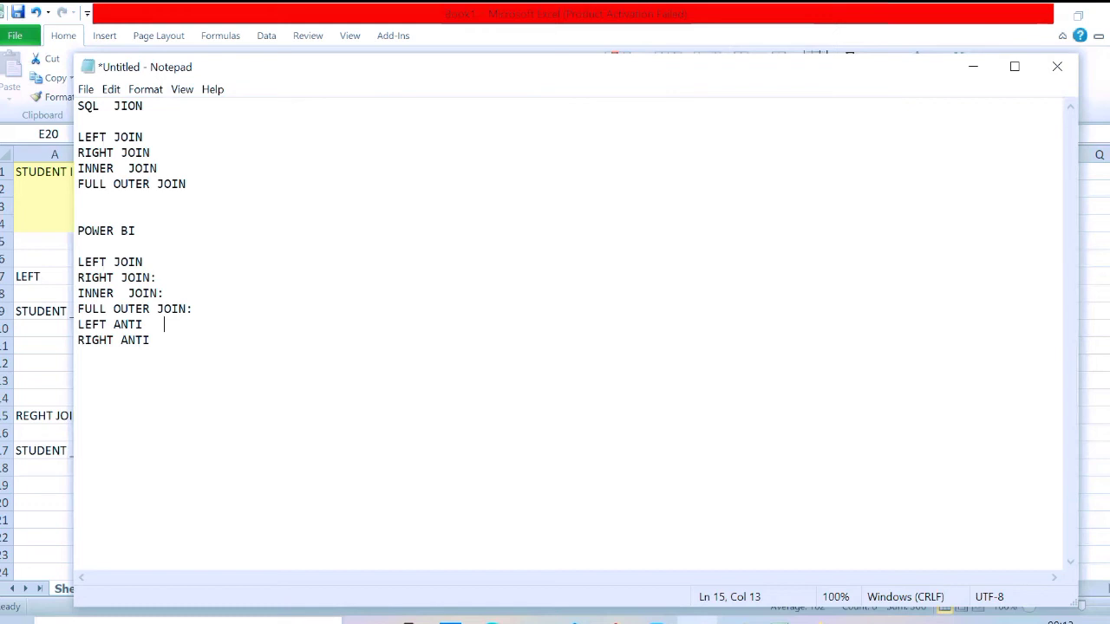
# Step: Switch to Paint 3D, draw two overlapping circles beside the full outer diagram and hatch only the first circle's part outside the overlap
pyautogui.click(45, 543)
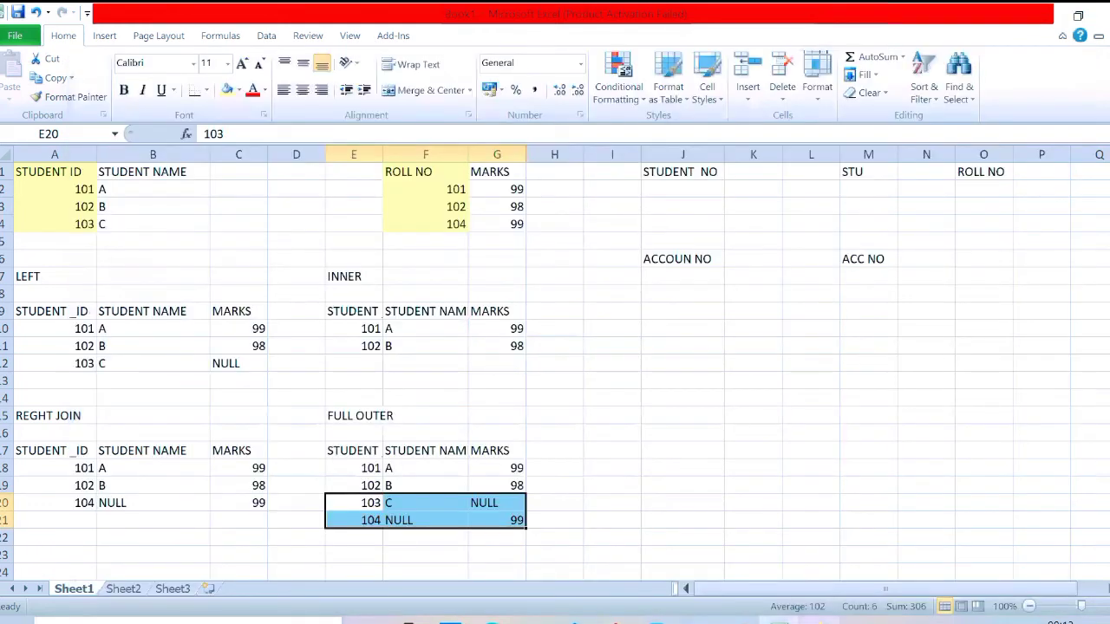
pyautogui.hotkey('alt', 'Tab')
pyautogui.moveTo(479, 402)
pyautogui.mouseDown()
pyautogui.moveTo(454, 507)
pyautogui.moveTo(457, 416)
pyautogui.mouseUp()
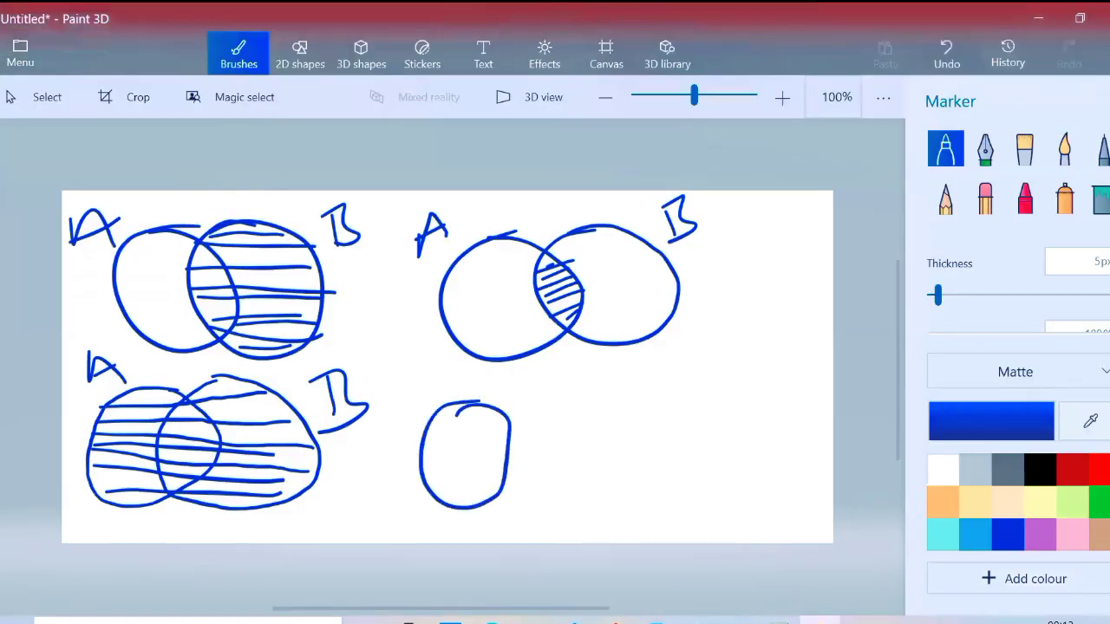
pyautogui.moveTo(545, 399)
pyautogui.mouseDown()
pyautogui.moveTo(578, 484)
pyautogui.moveTo(536, 395)
pyautogui.mouseUp()
pyautogui.moveTo(435, 439); pyautogui.dragTo(463, 427)
pyautogui.moveTo(422, 465)
pyautogui.mouseDown()
pyautogui.moveTo(470, 449)
pyautogui.moveTo(487, 478)
pyautogui.mouseUp()
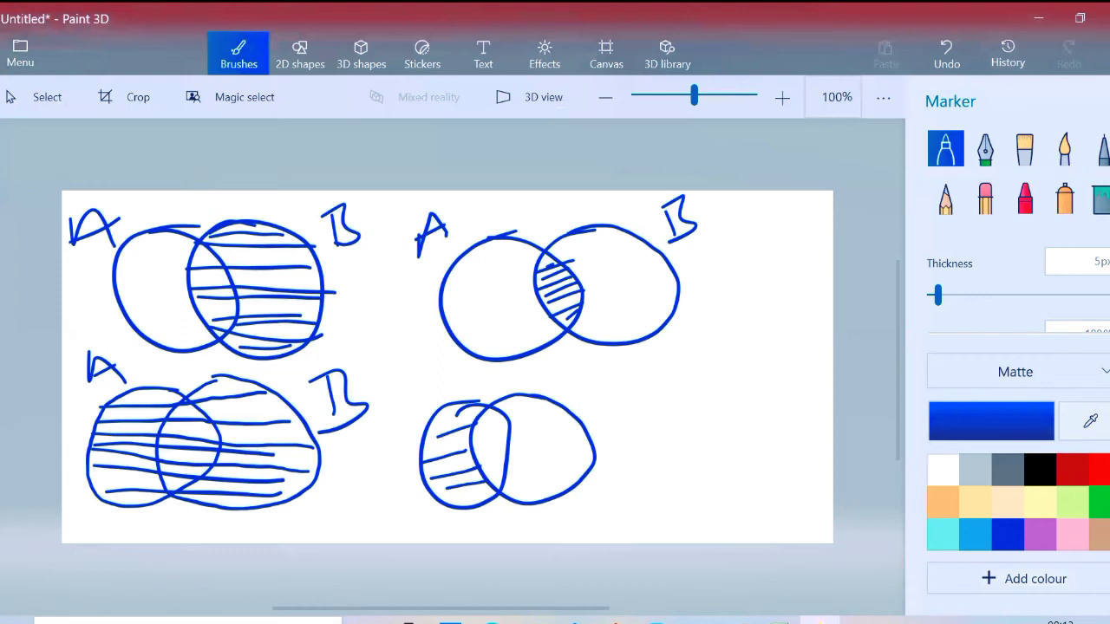
# Step: Label the left anti join circles A and B by hand and add more hatching strokes to the non-overlapping part of A
pyautogui.moveTo(408, 378)
pyautogui.mouseDown()
pyautogui.moveTo(401, 411)
pyautogui.moveTo(422, 401)
pyautogui.mouseUp()
pyautogui.moveTo(397, 408); pyautogui.dragTo(439, 382)
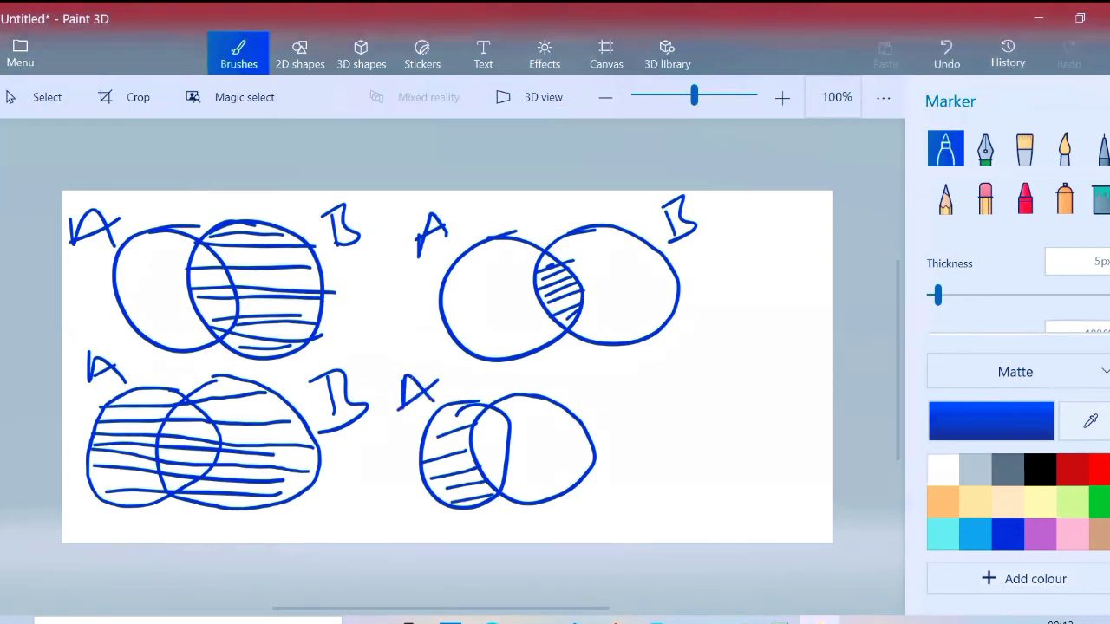
pyautogui.moveTo(586, 378)
pyautogui.mouseDown()
pyautogui.moveTo(617, 392)
pyautogui.moveTo(595, 411)
pyautogui.mouseUp()
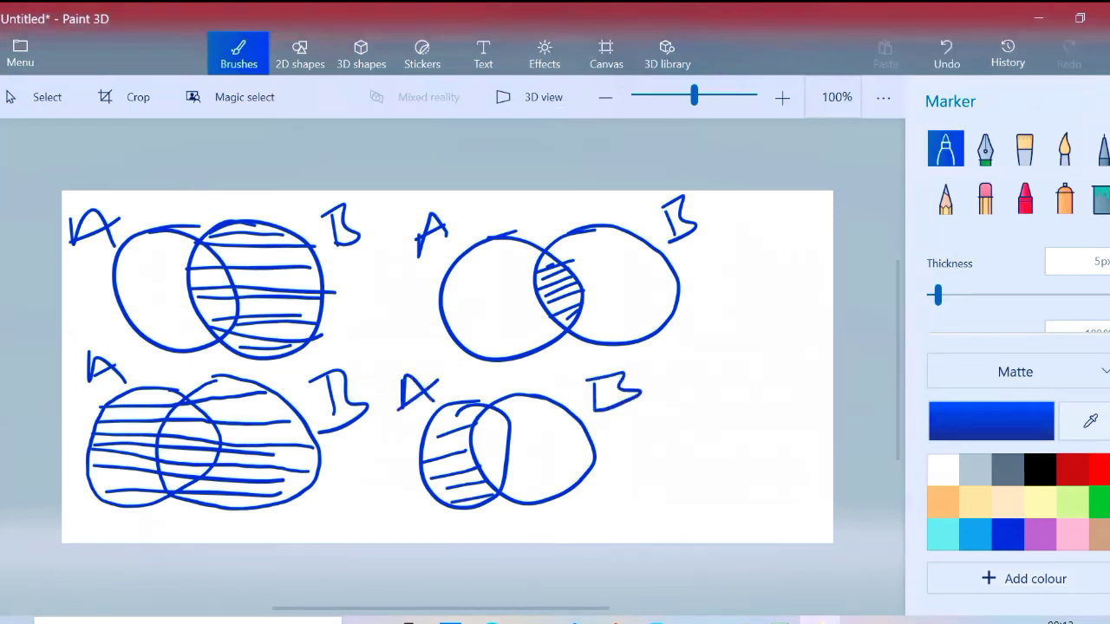
pyautogui.moveTo(431, 423); pyautogui.dragTo(470, 409)
pyautogui.moveTo(431, 452); pyautogui.dragTo(469, 438)
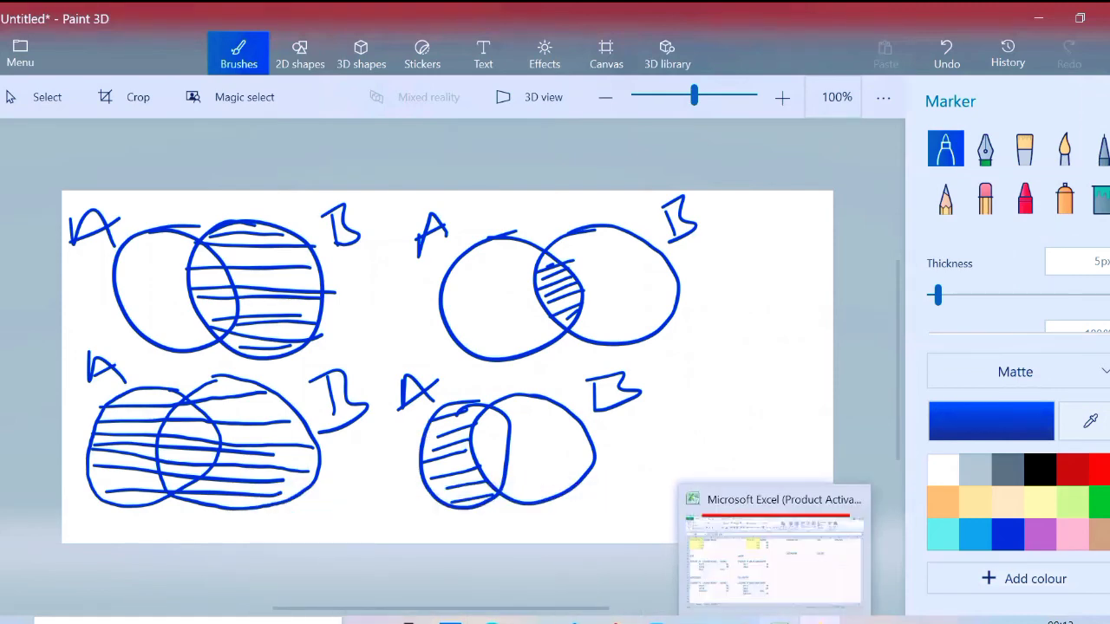
# Step: Return to the Excel sheet, enter the section title LEFT in I7 and copy the headers from A1:B1 to I9:J9
pyautogui.click(775, 620)
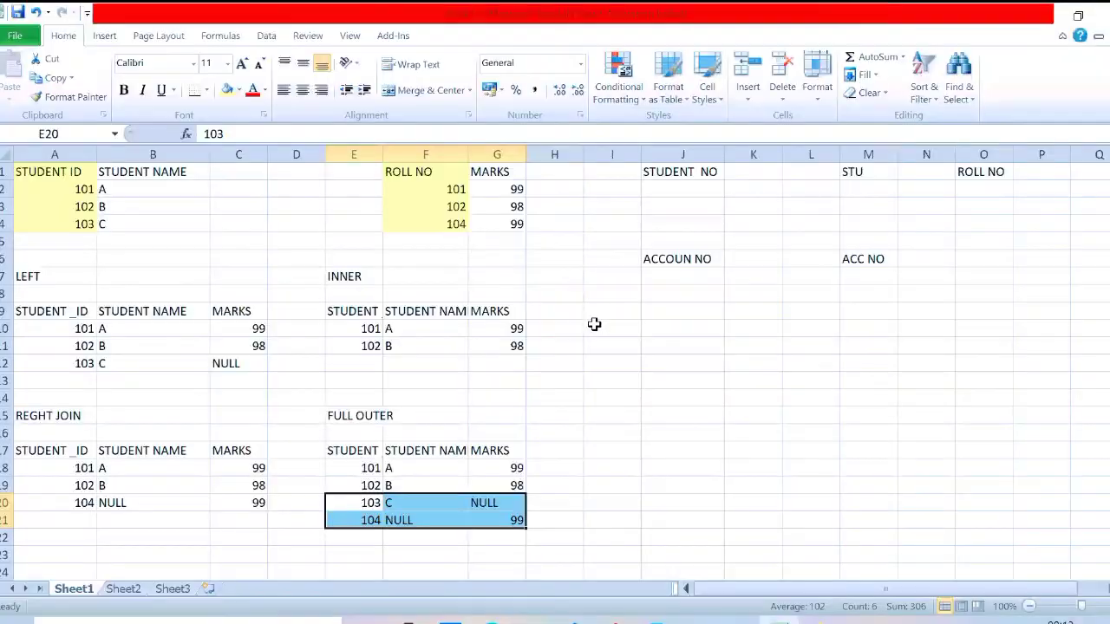
pyautogui.click(617, 279)
pyautogui.write('LEFT')
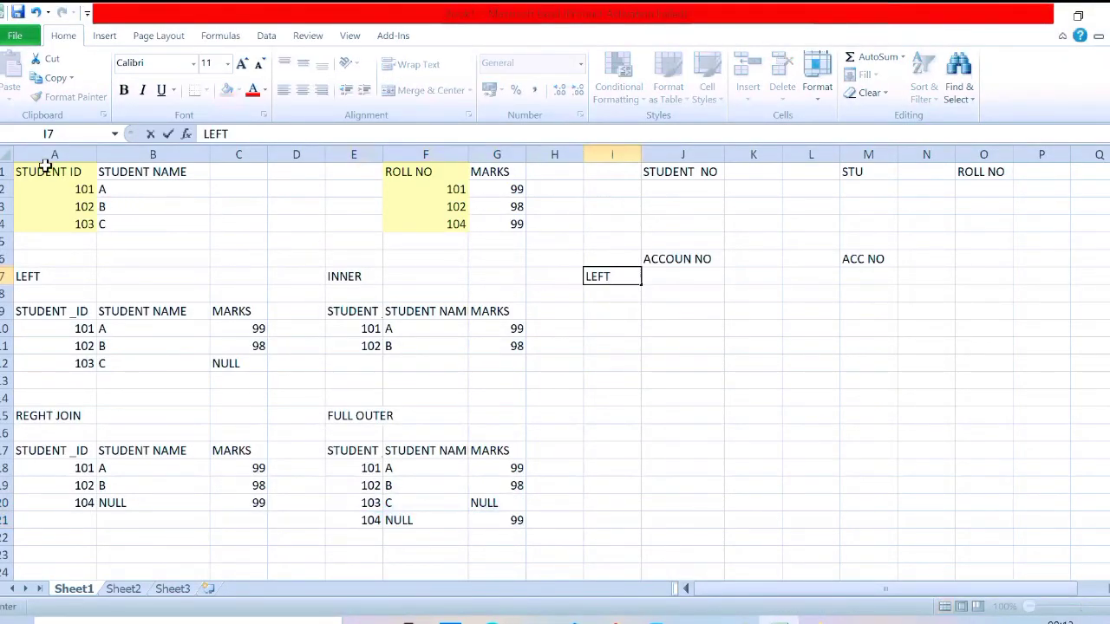
pyautogui.moveTo(46, 170); pyautogui.dragTo(156, 176)
pyautogui.hotkey('ctrl', 'c')
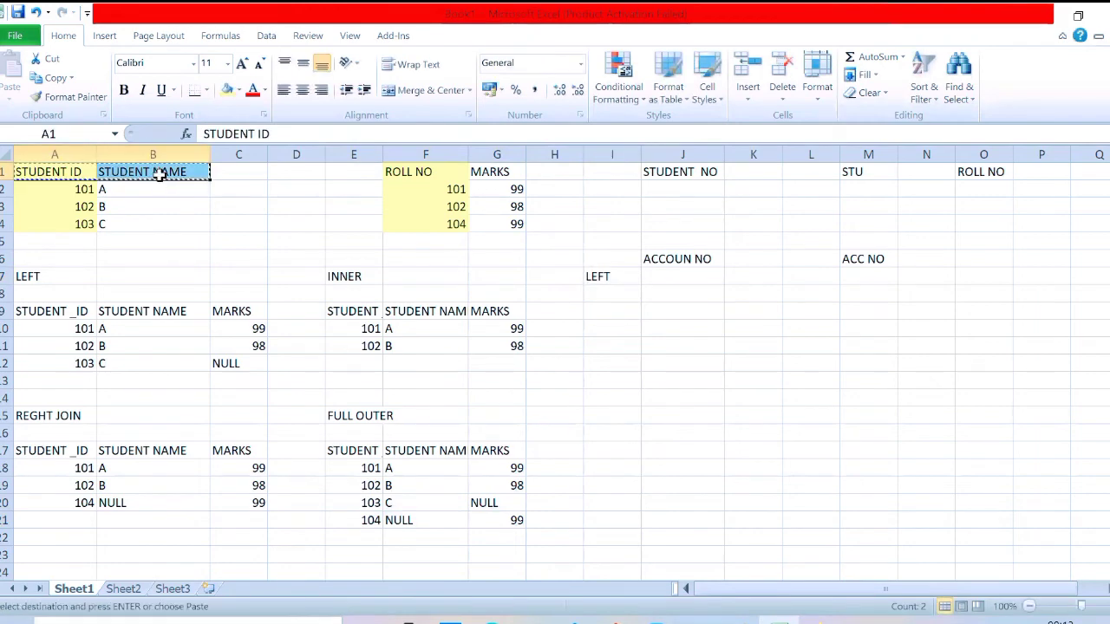
pyautogui.click(575, 307)
pyautogui.click(612, 311)
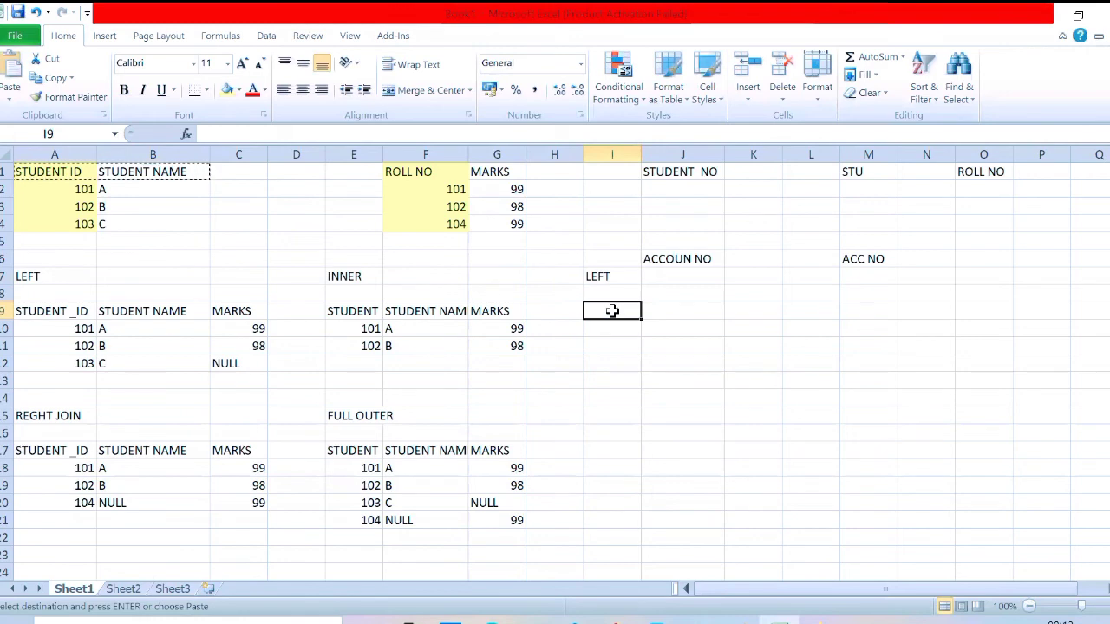
pyautogui.hotkey('ctrl', 'v')
pyautogui.press('ctrl')
pyautogui.press('ctrl')
# Step: Enter student ID 103 in I10 and student name C in J10 as the left anti join result
pyautogui.click(606, 328)
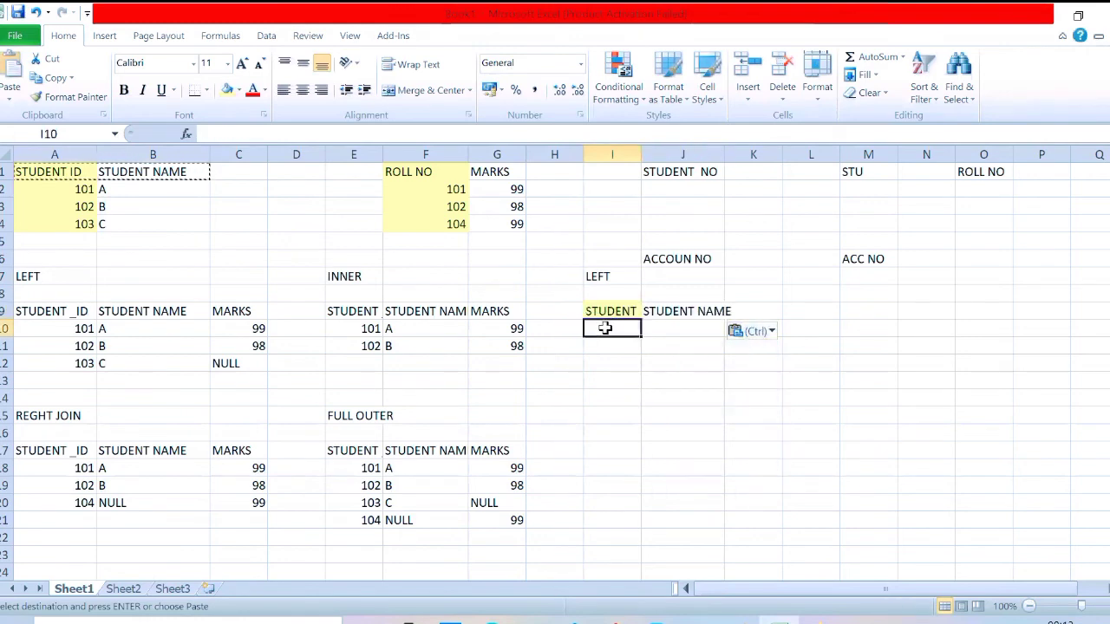
pyautogui.write('1103')
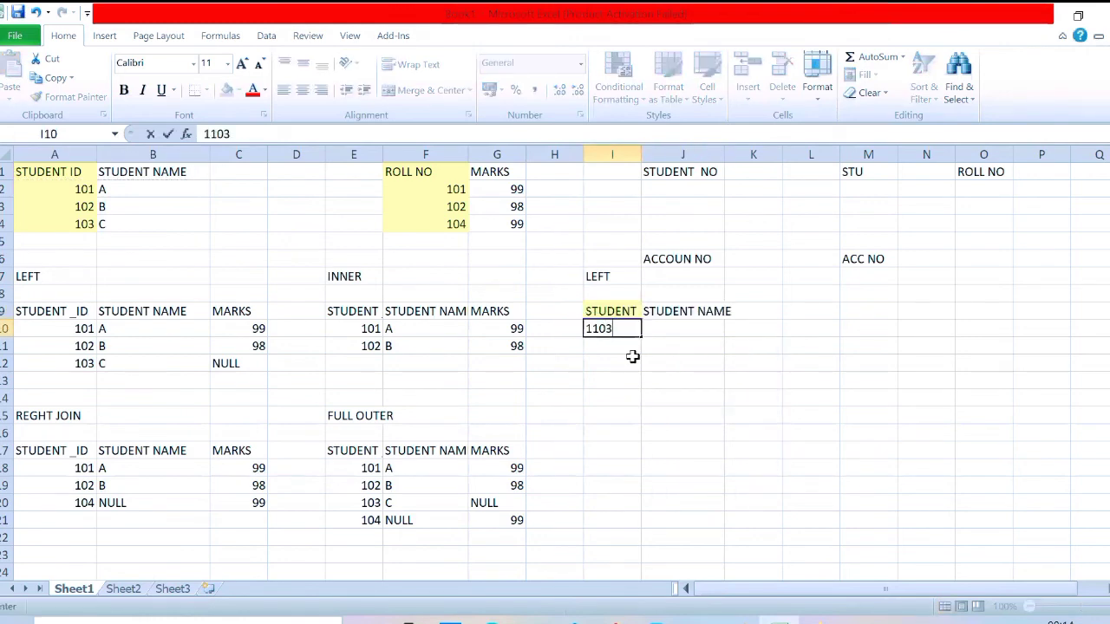
pyautogui.press('BackSpace')
pyautogui.press('BackSpace')
pyautogui.press('BackSpace')
pyautogui.write('03')
pyautogui.press('Tab')
pyautogui.write('NU')
pyautogui.press('BackSpace')
pyautogui.press('BackSpace')
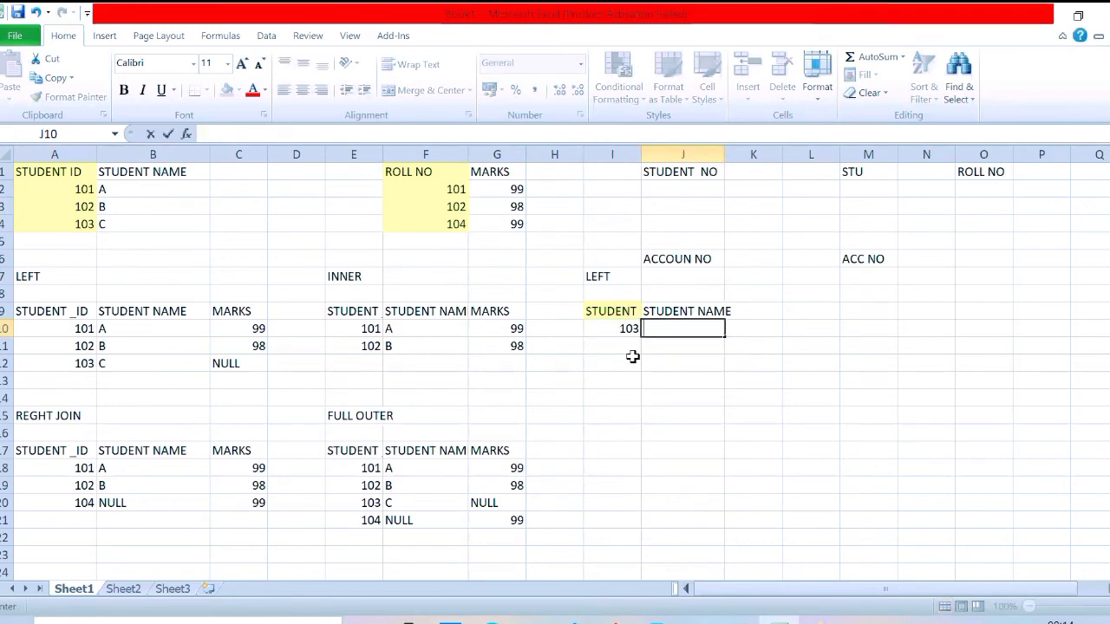
pyautogui.write('C')
pyautogui.click(619, 486)
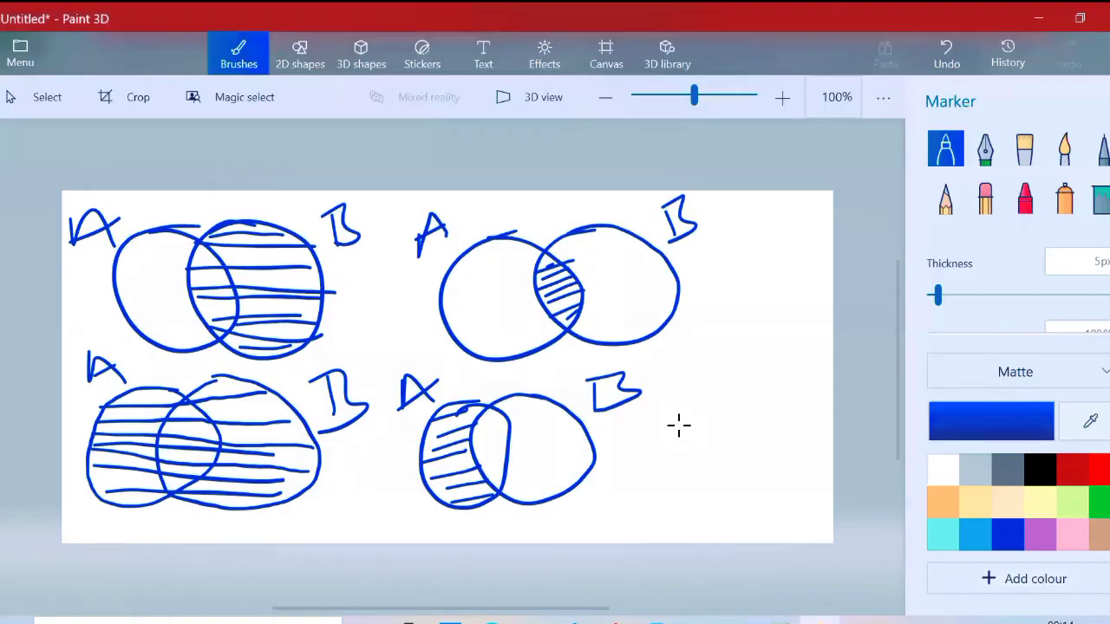
# Step: In Paint 3D, draw two overlapping circles beside the left anti diagram and hatch only the second circle's part outside the overlap
pyautogui.moveTo(701, 403)
pyautogui.mouseDown()
pyautogui.moveTo(669, 451)
pyautogui.moveTo(699, 488)
pyautogui.moveTo(713, 394)
pyautogui.mouseUp()
pyautogui.moveTo(779, 366)
pyautogui.mouseDown()
pyautogui.moveTo(753, 382)
pyautogui.moveTo(800, 377)
pyautogui.mouseUp()
pyautogui.moveTo(750, 424); pyautogui.dragTo(800, 408)
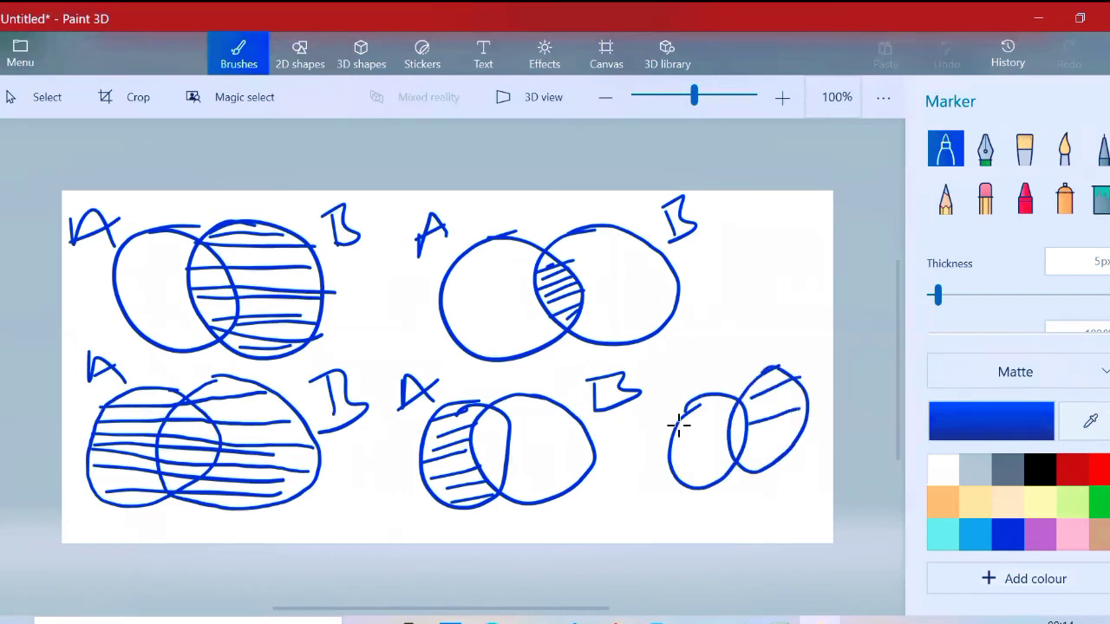
pyautogui.moveTo(746, 447); pyautogui.dragTo(810, 431)
pyautogui.moveTo(751, 411); pyautogui.dragTo(797, 396)
pyautogui.moveTo(746, 472)
pyautogui.mouseDown()
pyautogui.moveTo(780, 455)
pyautogui.moveTo(784, 410)
pyautogui.moveTo(806, 410)
pyautogui.mouseUp()
# Step: Label the two circles of the right anti join diagram A and B with handwritten letters
pyautogui.moveTo(692, 388); pyautogui.dragTo(705, 356)
pyautogui.moveTo(705, 355)
pyautogui.mouseDown()
pyautogui.moveTo(718, 390)
pyautogui.moveTo(725, 370)
pyautogui.mouseUp()
pyautogui.moveTo(756, 324); pyautogui.dragTo(767, 364)
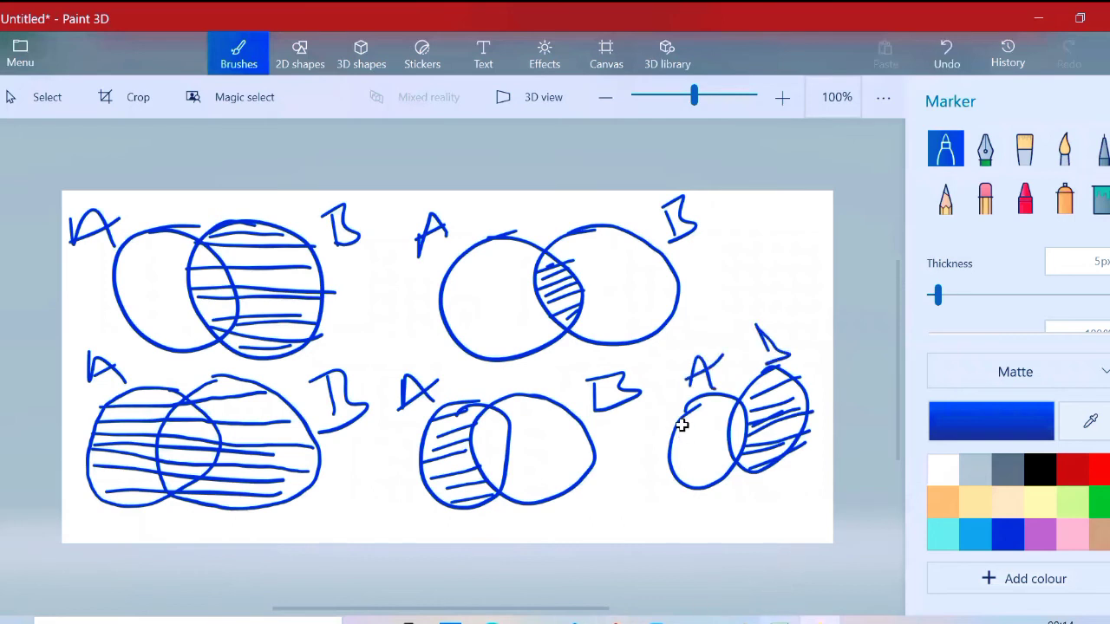
# Step: Return to the Excel sheet and copy the ROLL NO and MARKS headers from F1:G1 to I17:J17
pyautogui.hotkey('alt', 'Tab')
pyautogui.click(593, 312)
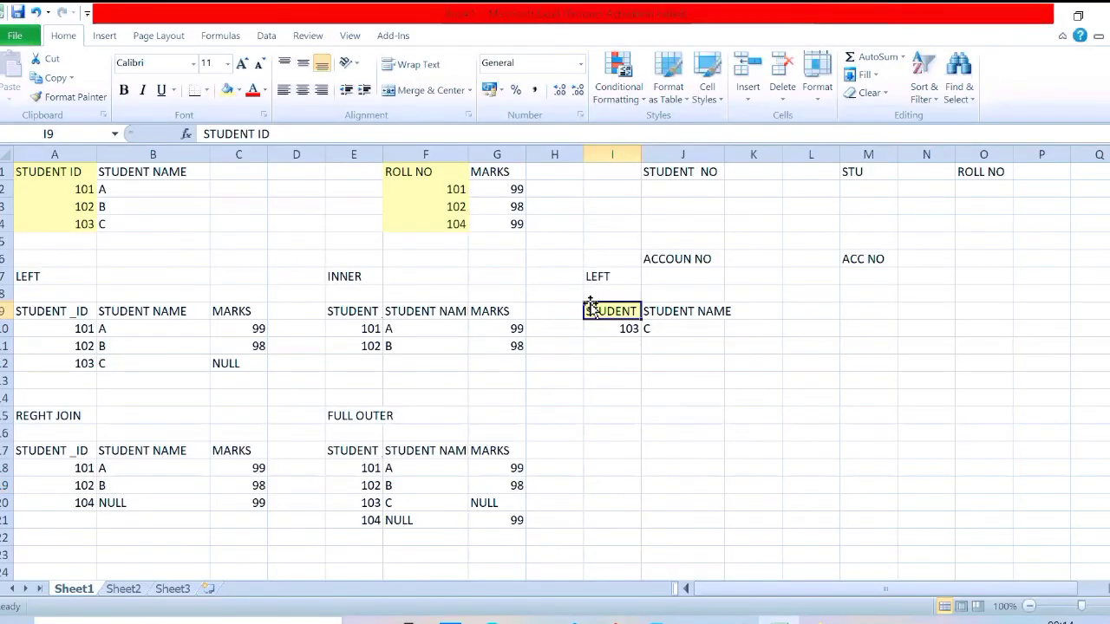
pyautogui.moveTo(595, 311); pyautogui.dragTo(711, 309)
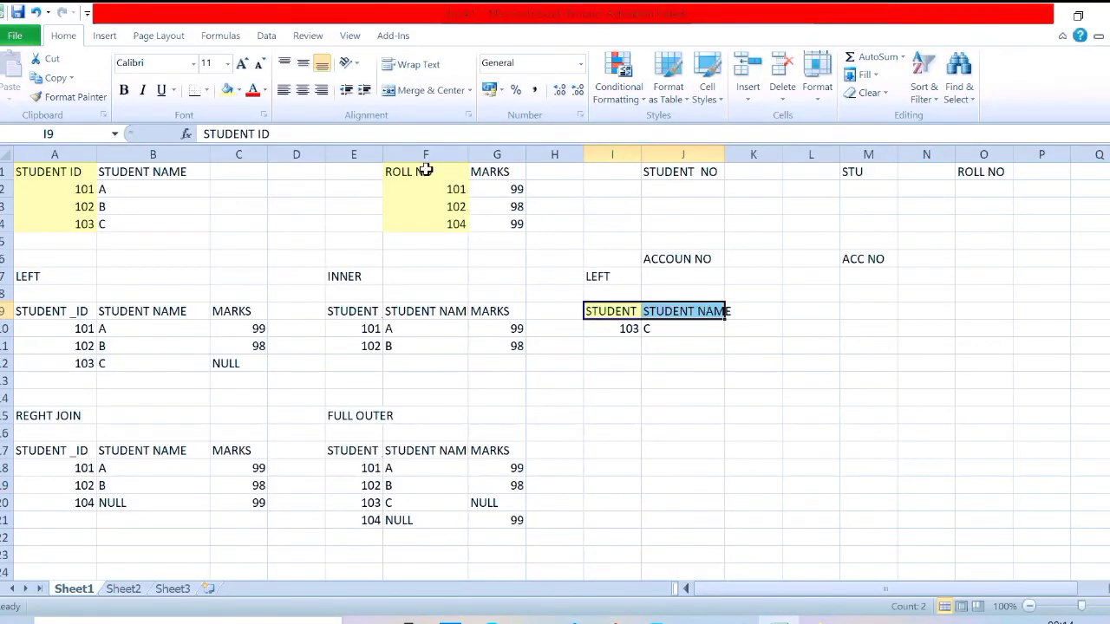
pyautogui.moveTo(426, 170); pyautogui.dragTo(538, 165)
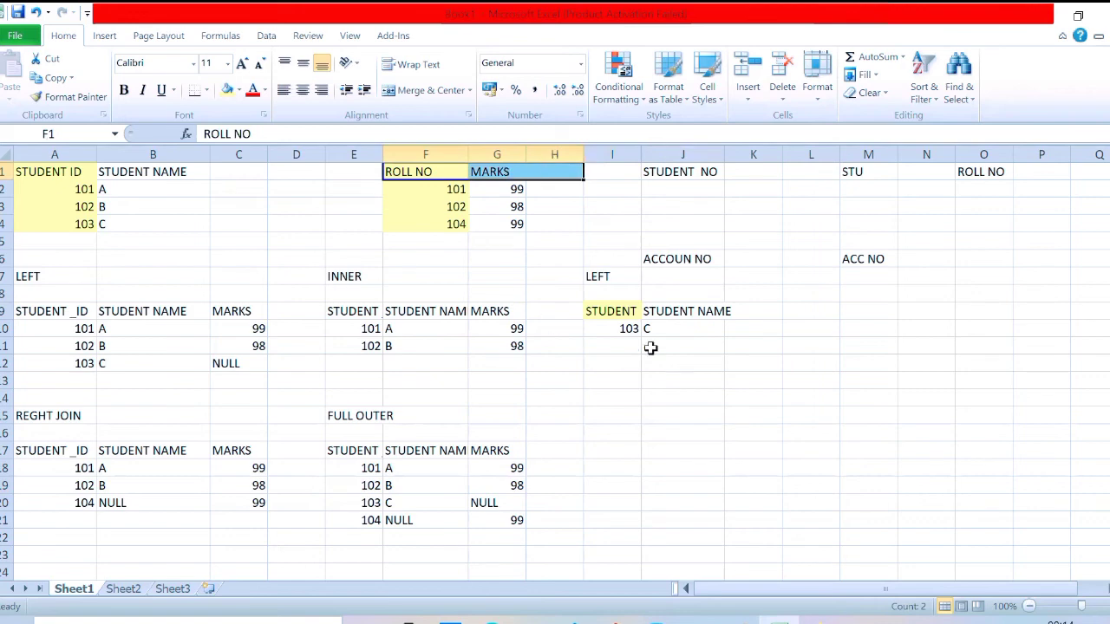
pyautogui.click(700, 378)
pyautogui.click(395, 172)
pyautogui.moveTo(395, 172); pyautogui.dragTo(495, 170)
pyautogui.hotkey('ctrl', 'c')
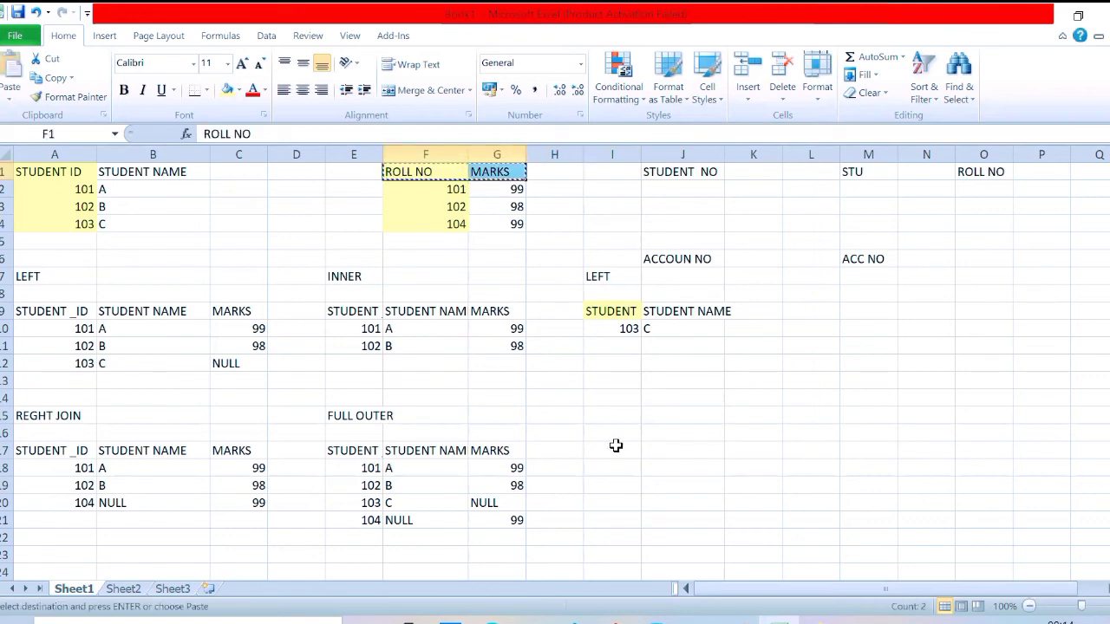
pyautogui.moveTo(615, 448); pyautogui.dragTo(674, 449)
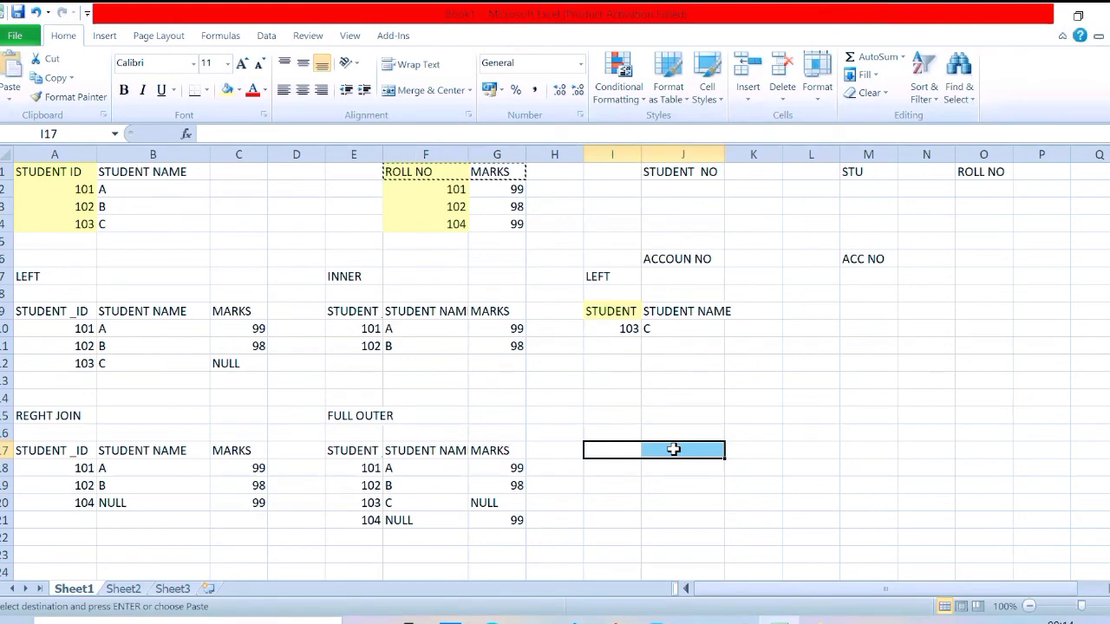
pyautogui.hotkey('ctrl', 'v')
# Step: Enter roll number 104 in I18 and marks 99 in J18 as the right anti join result
pyautogui.click(613, 482)
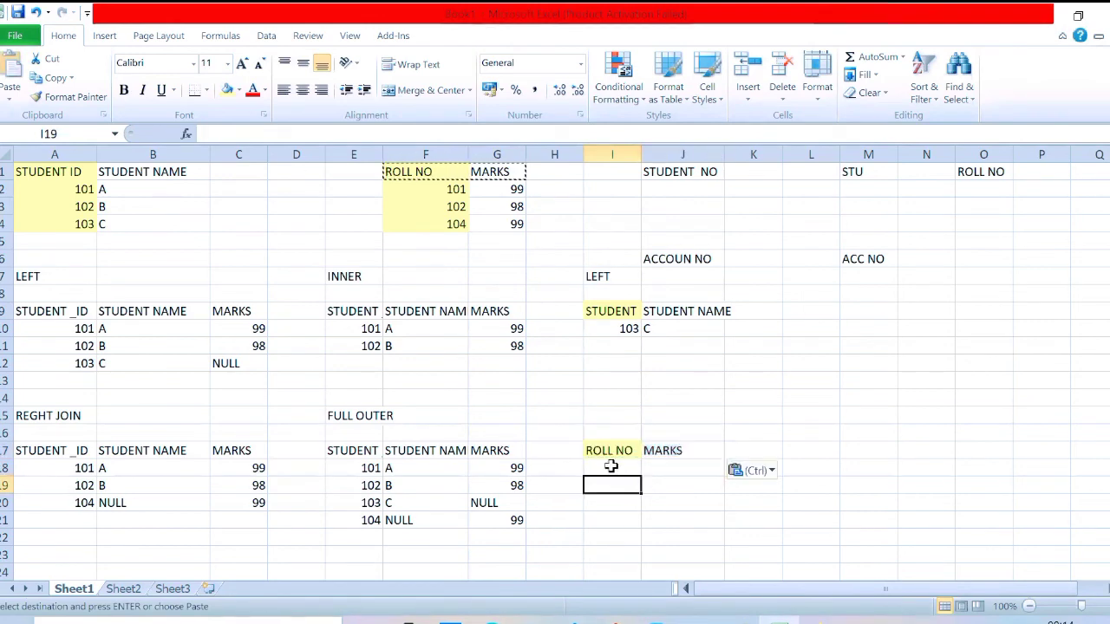
pyautogui.click(612, 468)
pyautogui.write('104')
pyautogui.press('Tab')
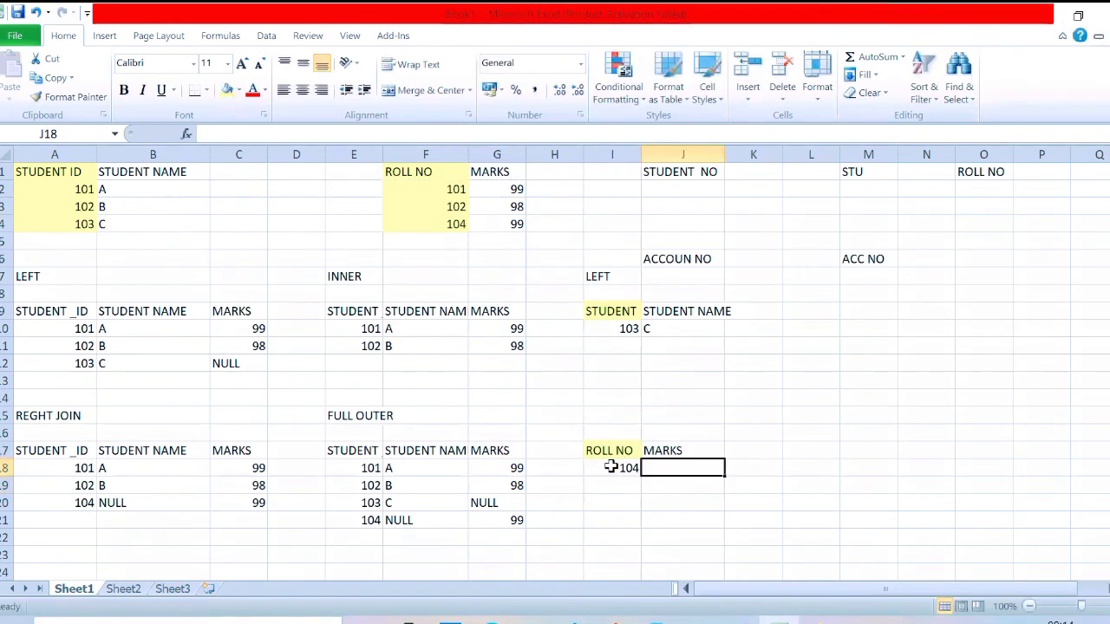
pyautogui.write('99')
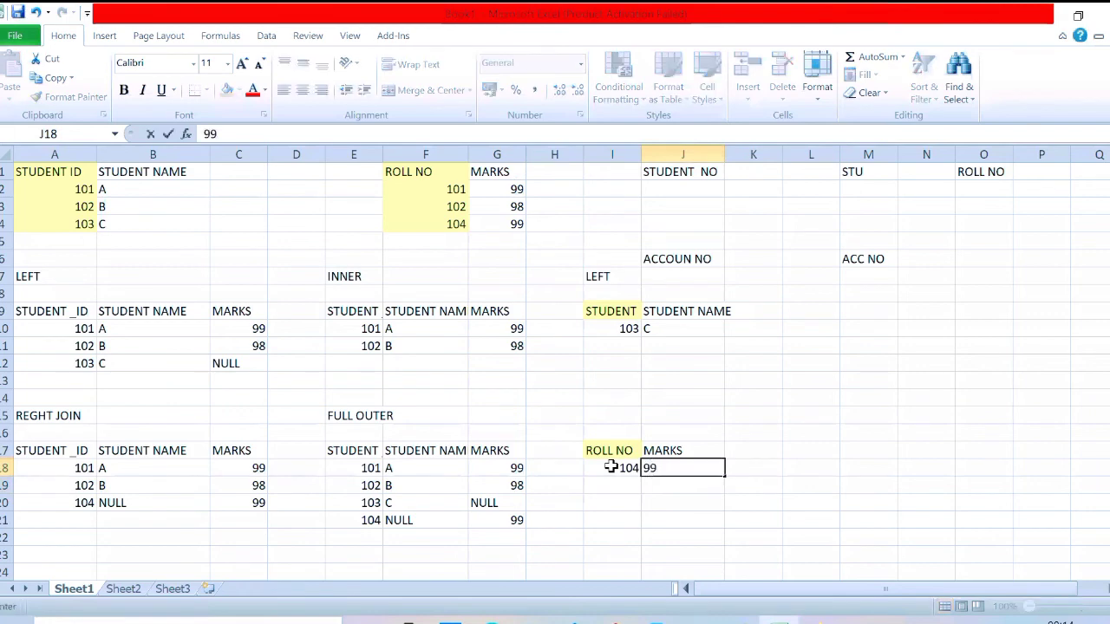
pyautogui.click(628, 408)
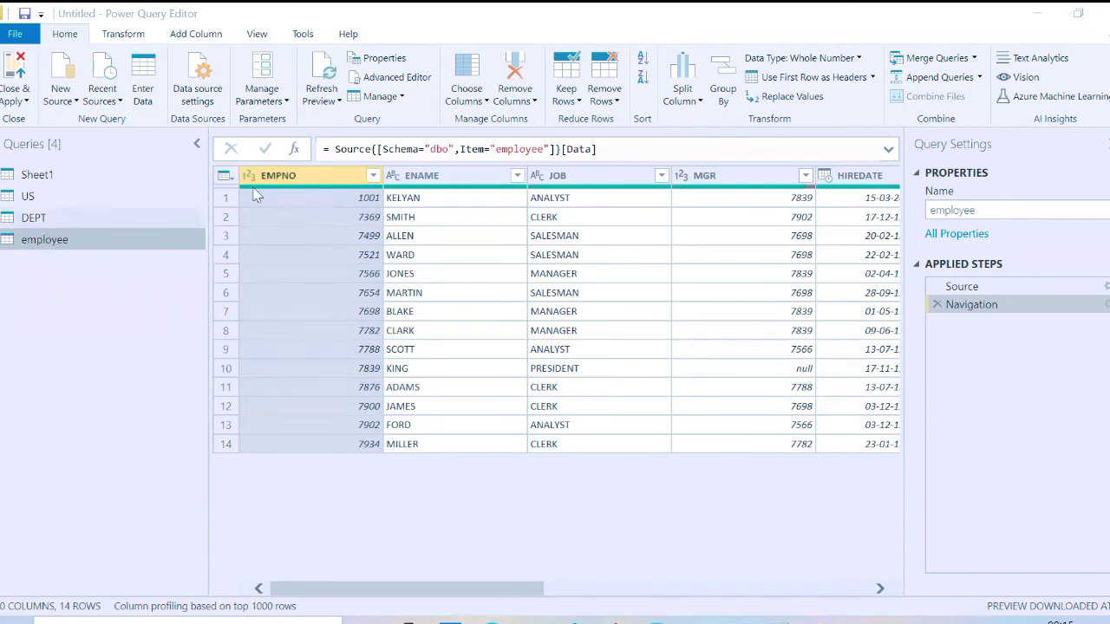
# Step: In the Power Query Editor, start merging queries as new with employee as the first table and DEPT as the second
pyautogui.click(974, 59)
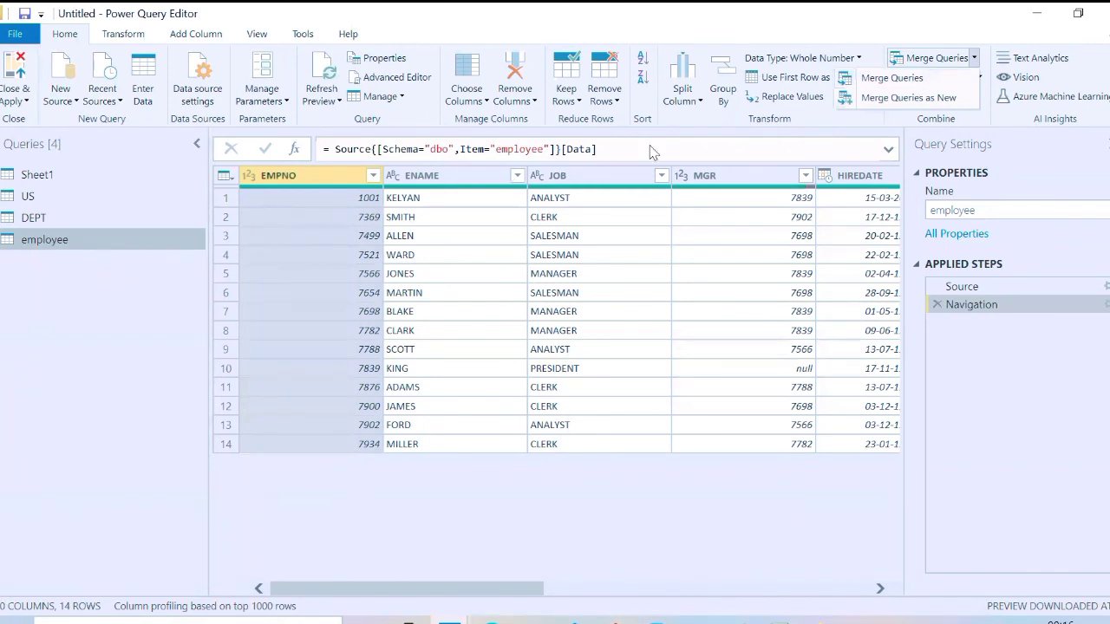
pyautogui.click(903, 102)
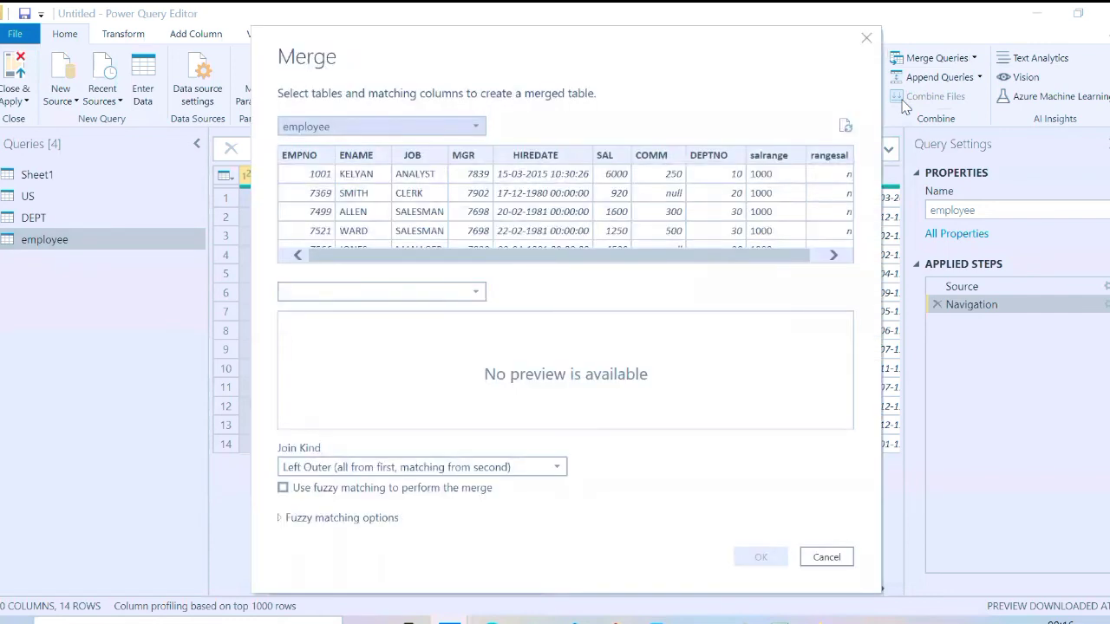
pyautogui.click(390, 126)
pyautogui.click(392, 126)
pyautogui.click(412, 290)
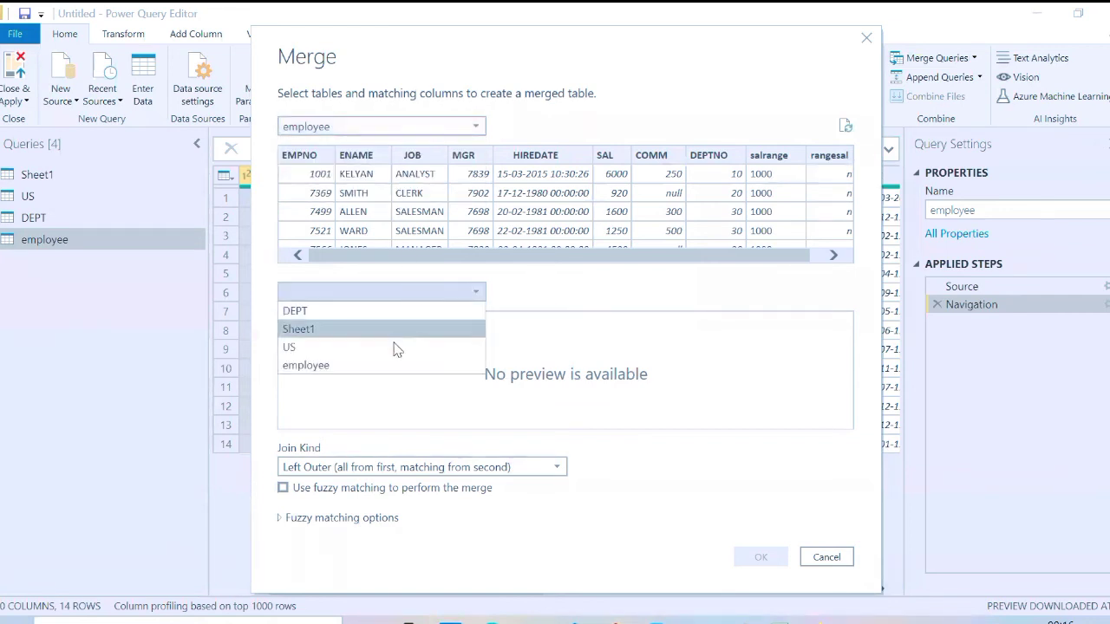
pyautogui.click(330, 318)
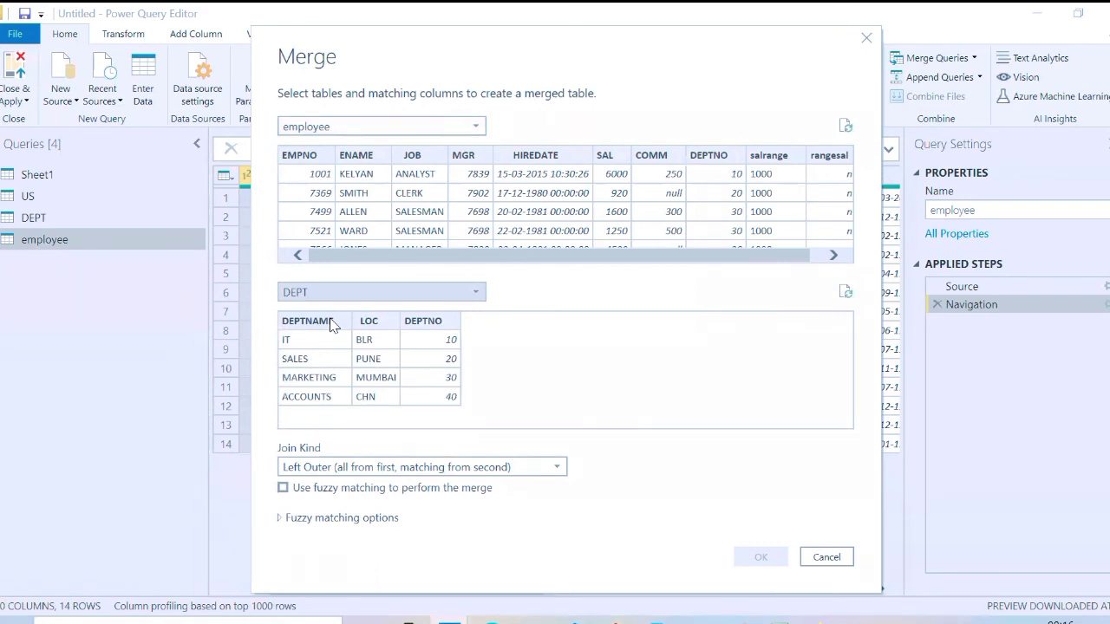
# Step: Close the merge setup without merging and view the last columns of the employee query
pyautogui.click(866, 38)
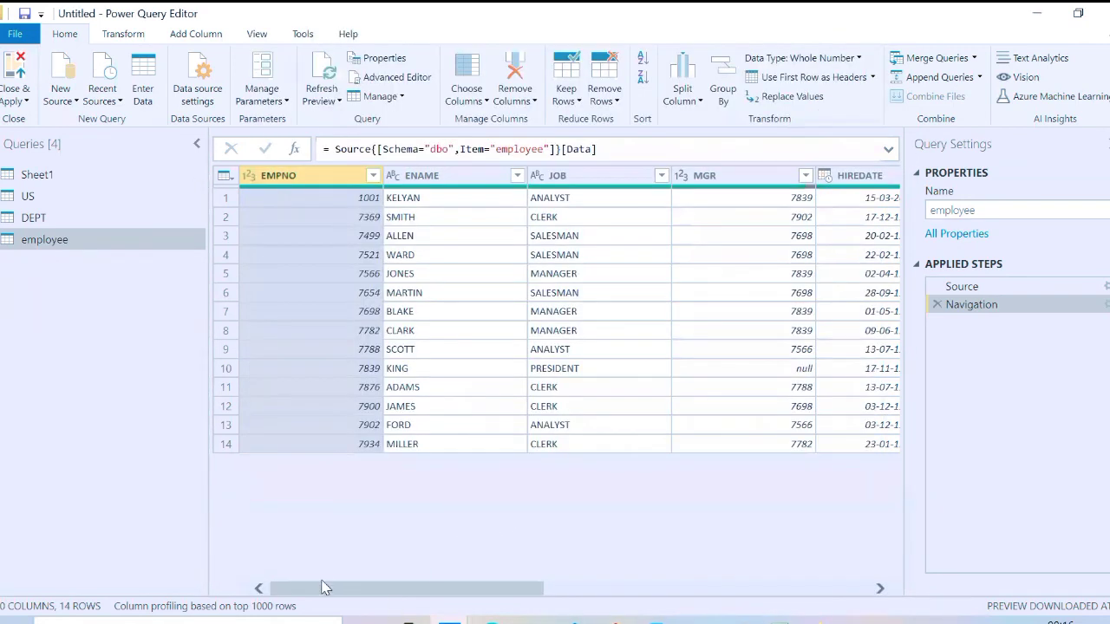
pyautogui.moveTo(317, 595); pyautogui.dragTo(657, 614)
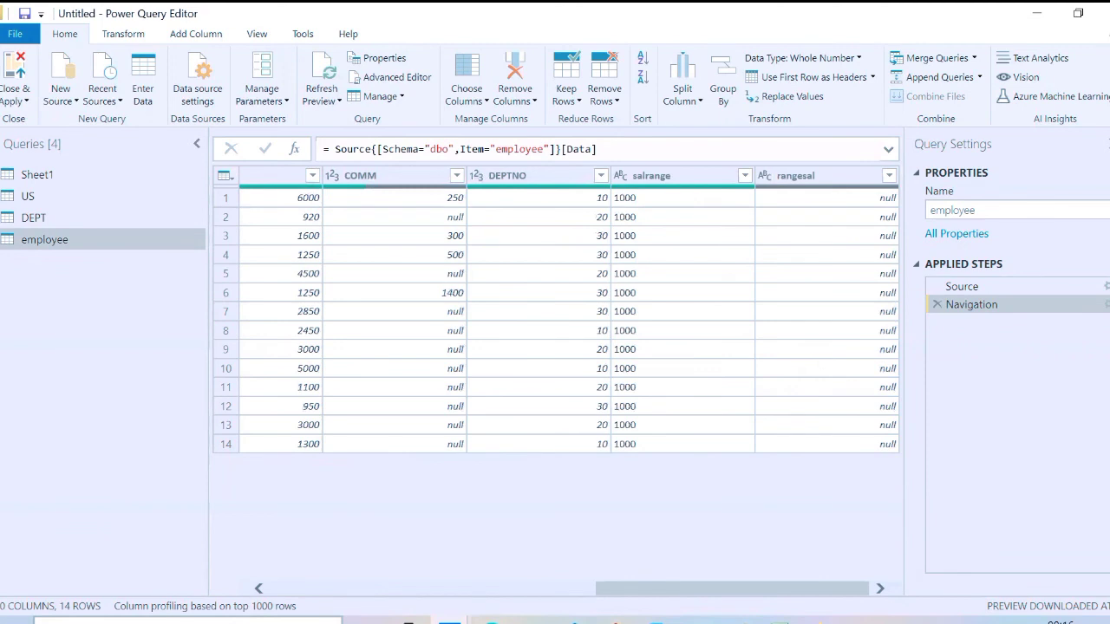
# Step: Open SQL Server Management Studio and connect to the local server "." using Windows Authentication
pyautogui.press('super')
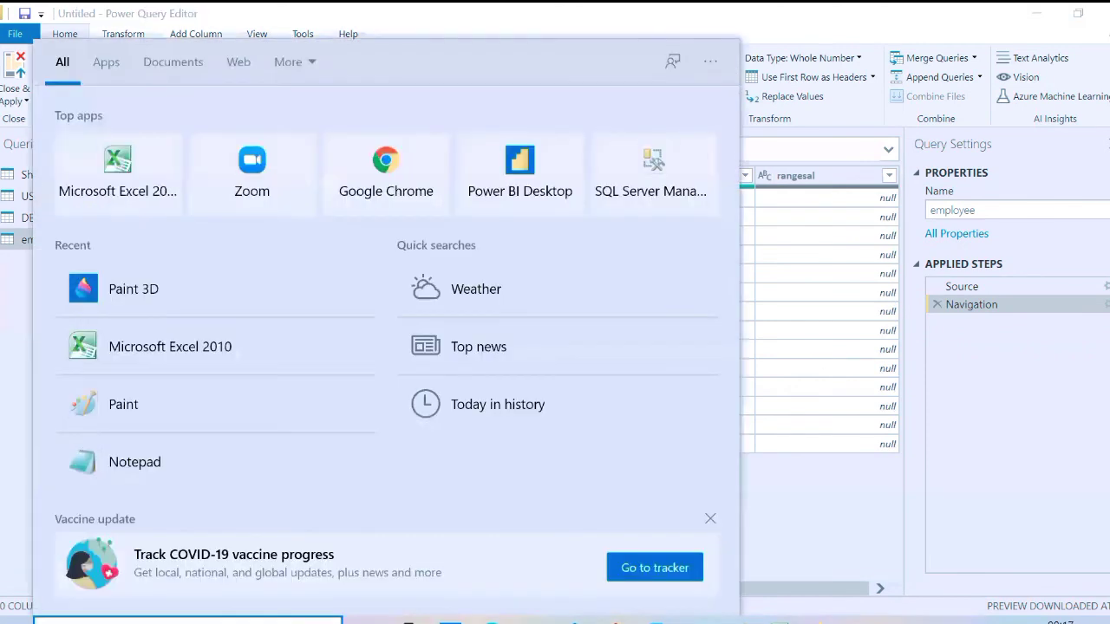
pyautogui.write('SSMS')
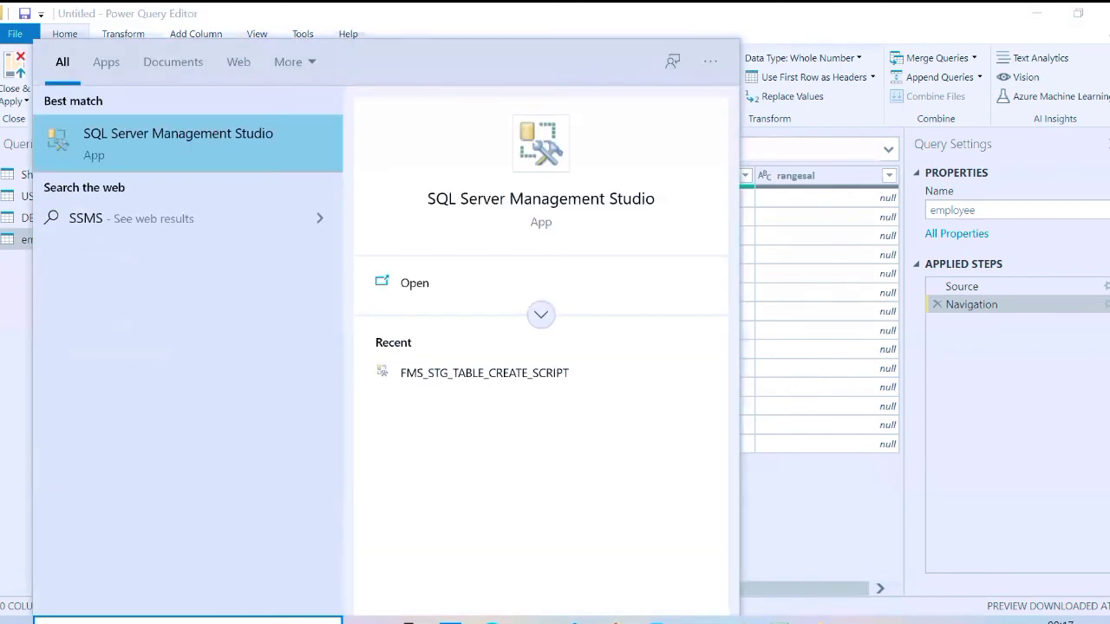
pyautogui.click(131, 133)
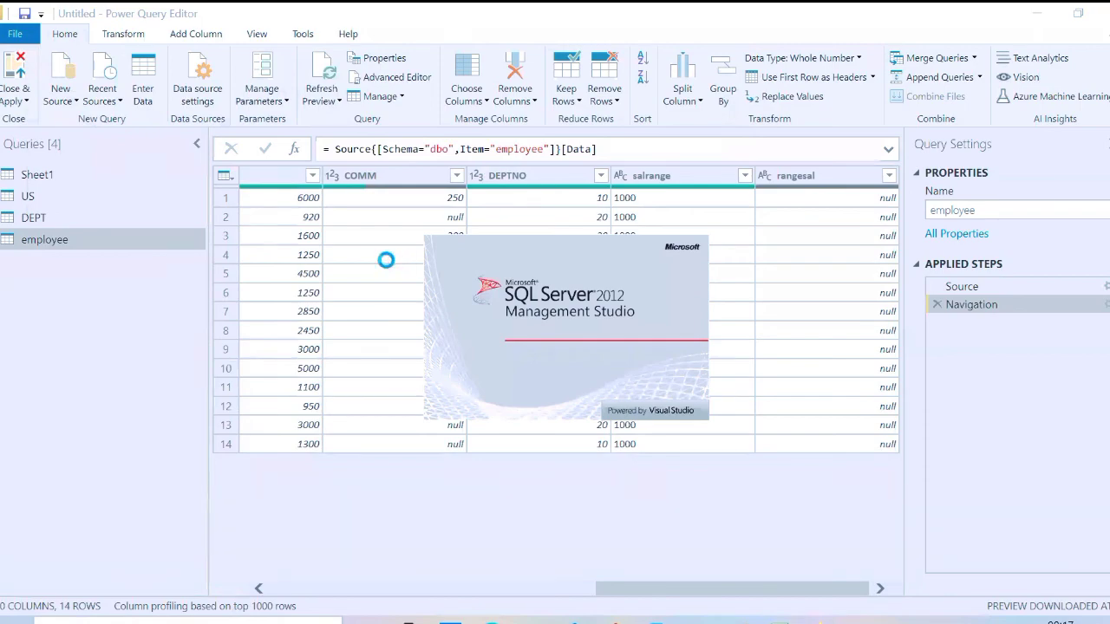
pyautogui.write('.')
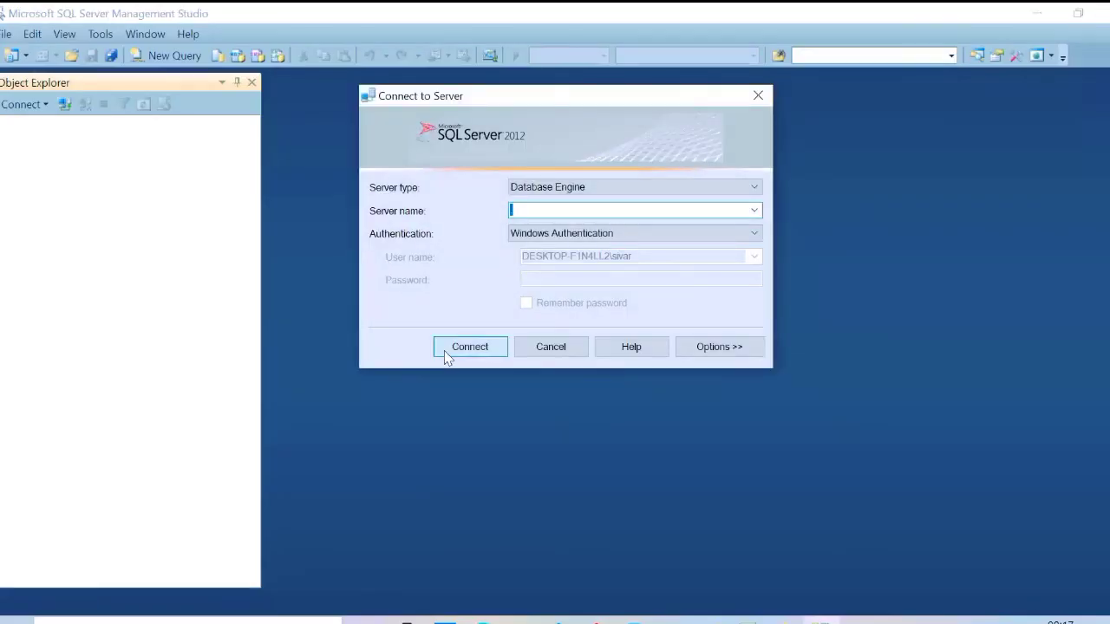
pyautogui.click(444, 350)
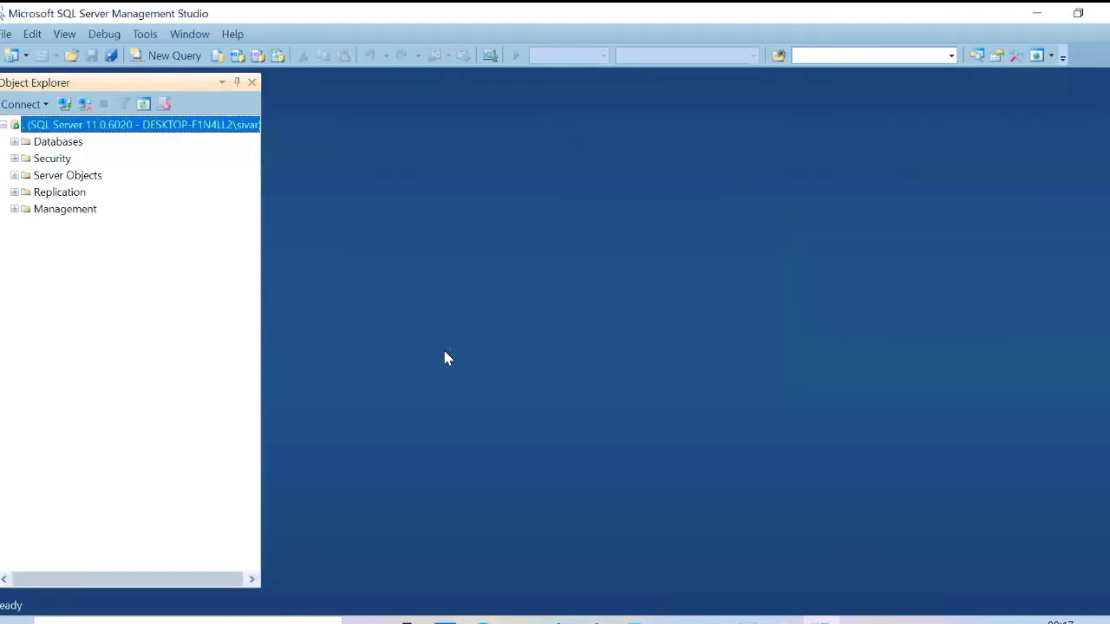
# Step: Create a new query on the Sales database containing SELECT * FROM EMPLOYEE
pyautogui.click(169, 56)
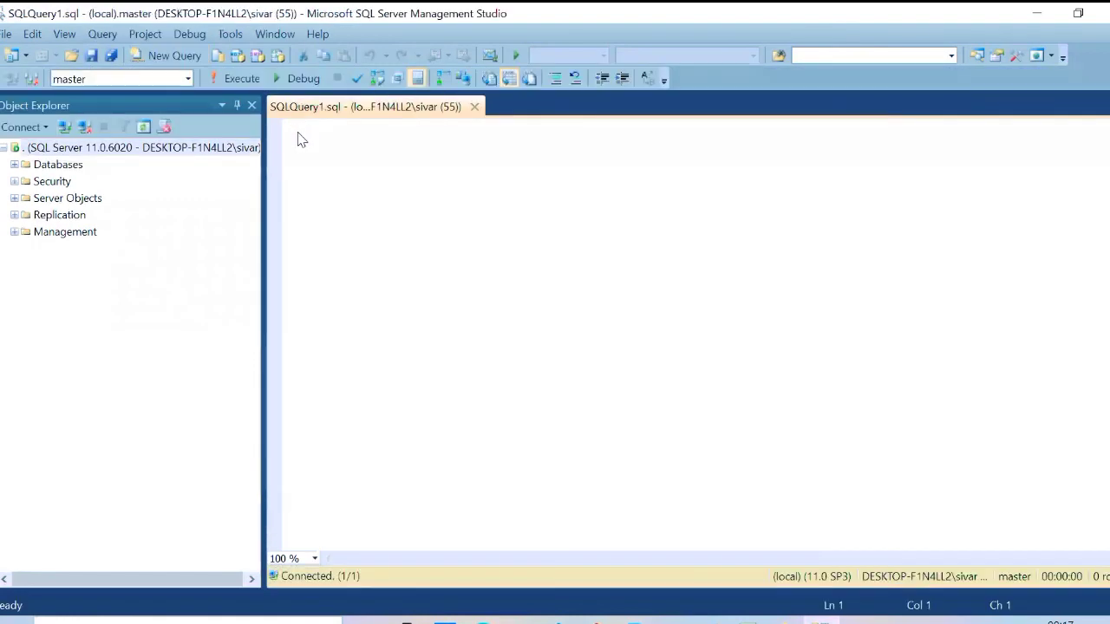
pyautogui.write('SELECT ')
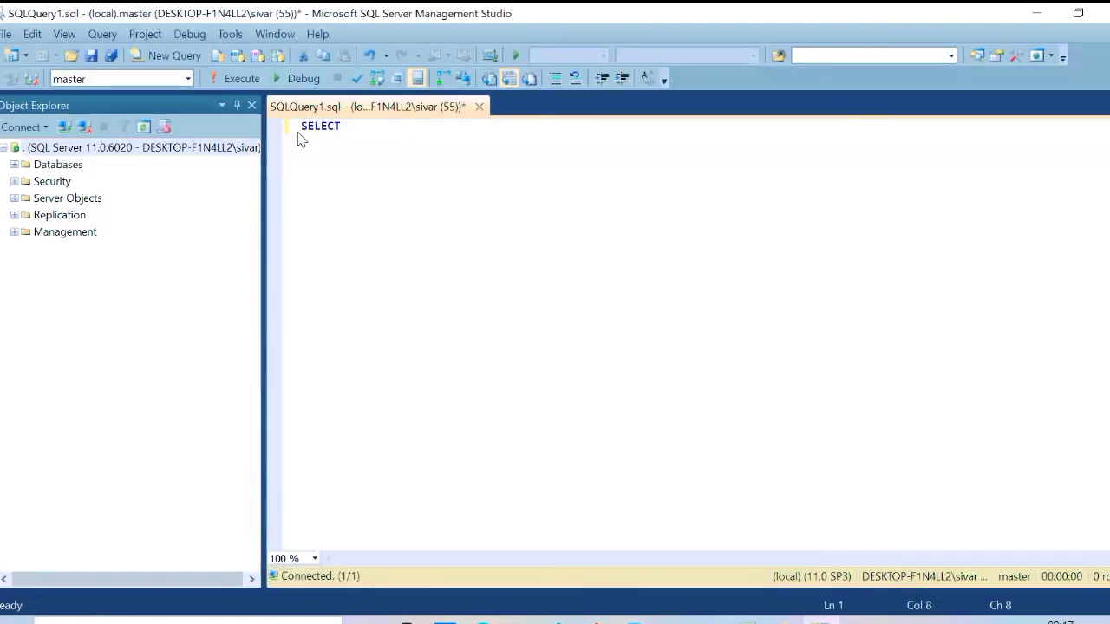
pyautogui.write('* FROM  EMP')
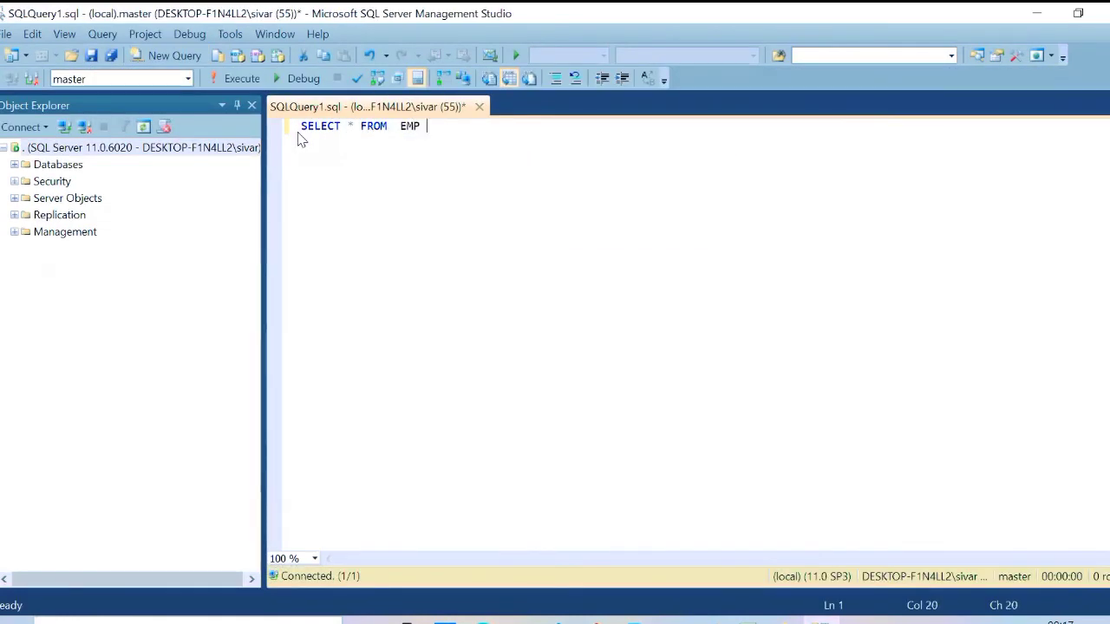
pyautogui.click(187, 79)
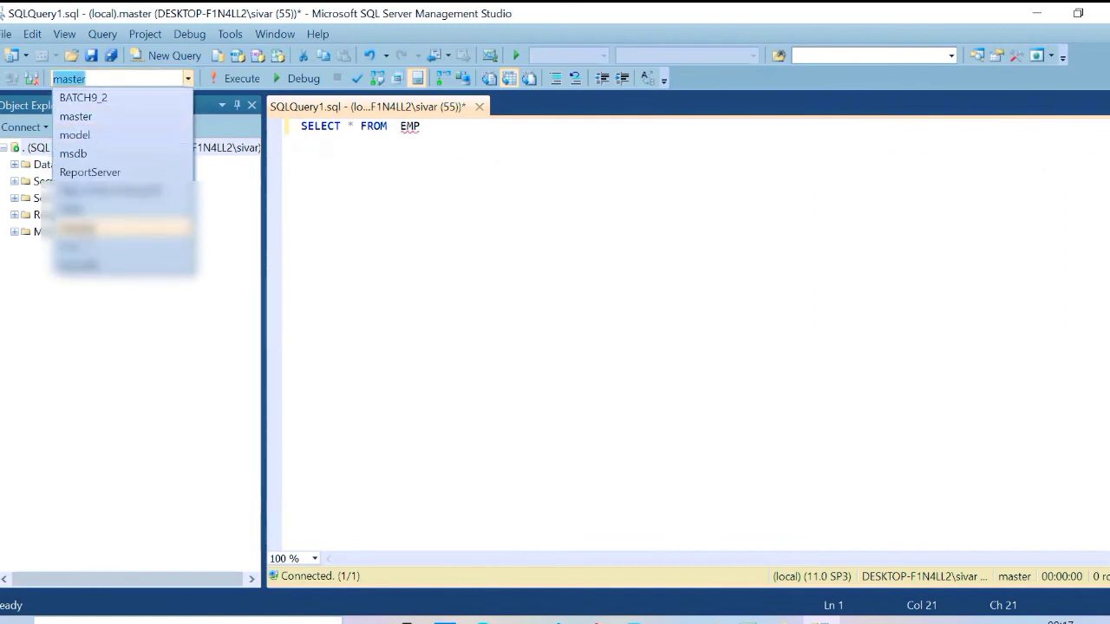
pyautogui.click(121, 228)
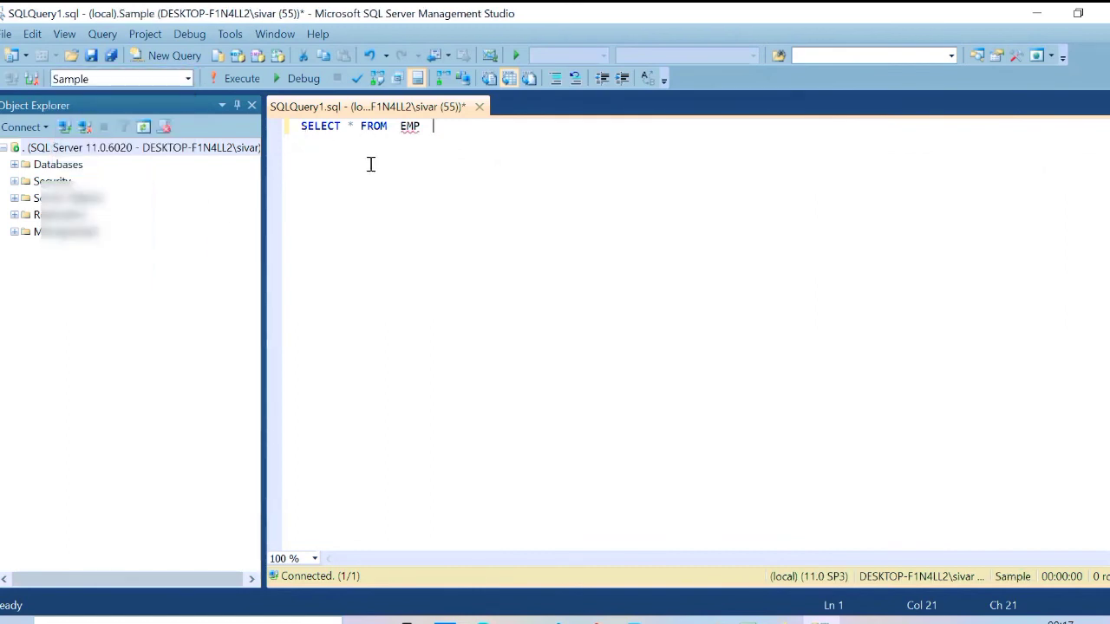
pyautogui.click(187, 79)
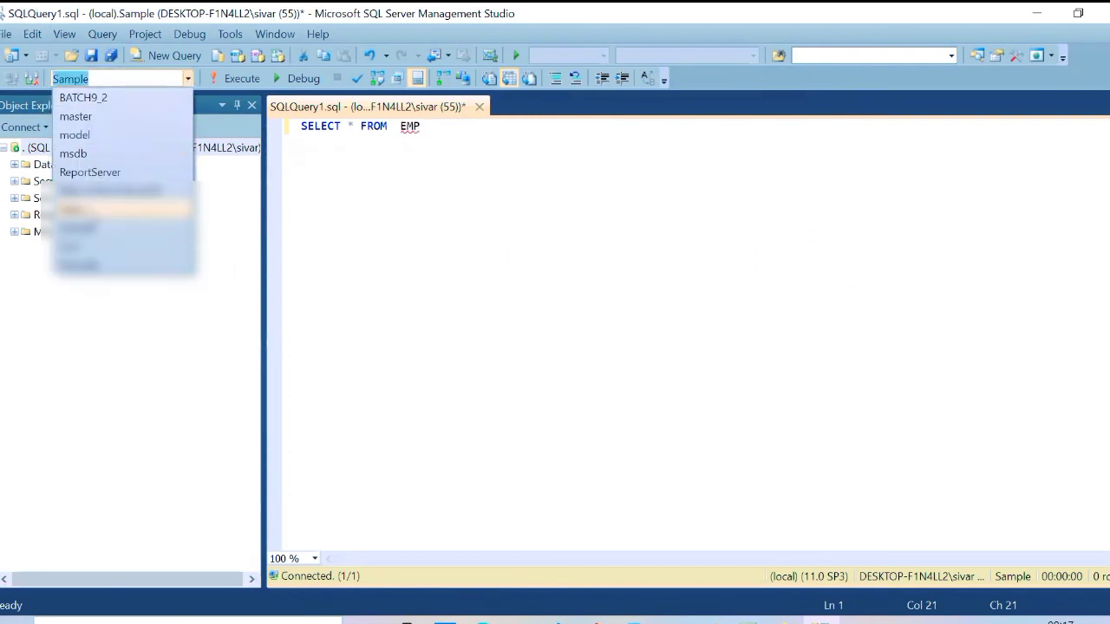
pyautogui.click(121, 209)
pyautogui.click(424, 128)
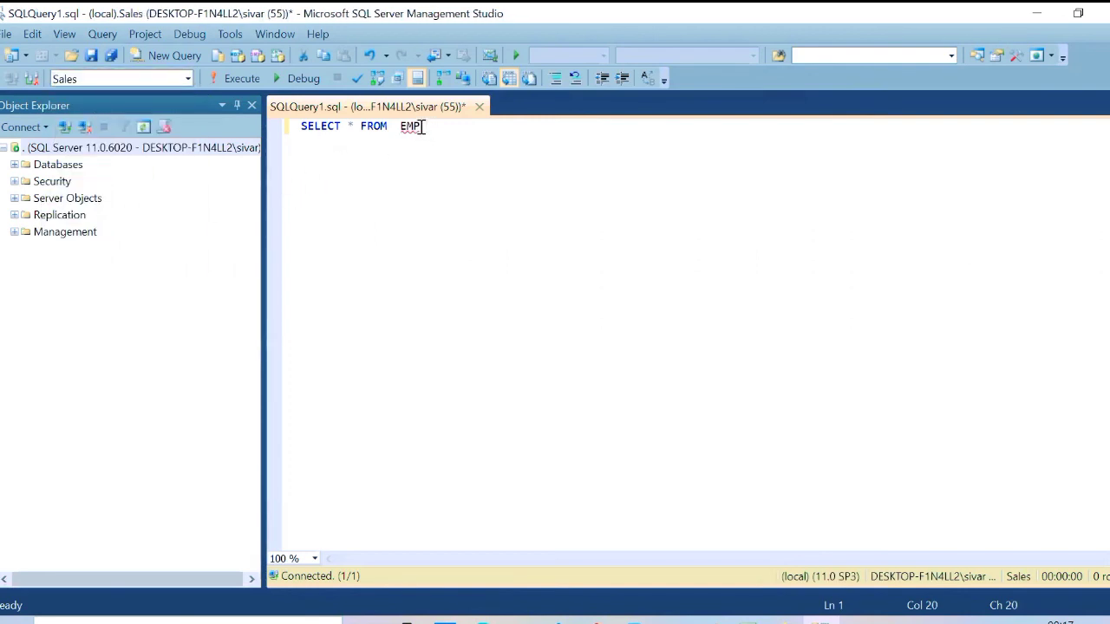
pyautogui.write('LOYEE')
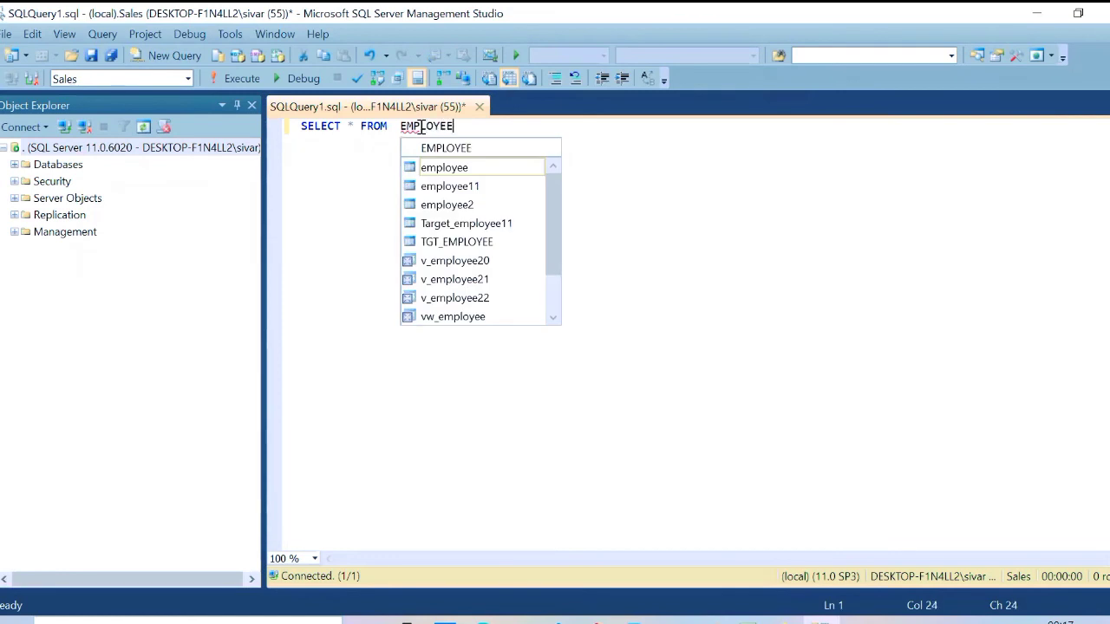
pyautogui.click(503, 132)
# Step: Add SELECT * FROM DEPT as the second line of the query
pyautogui.press('Return')
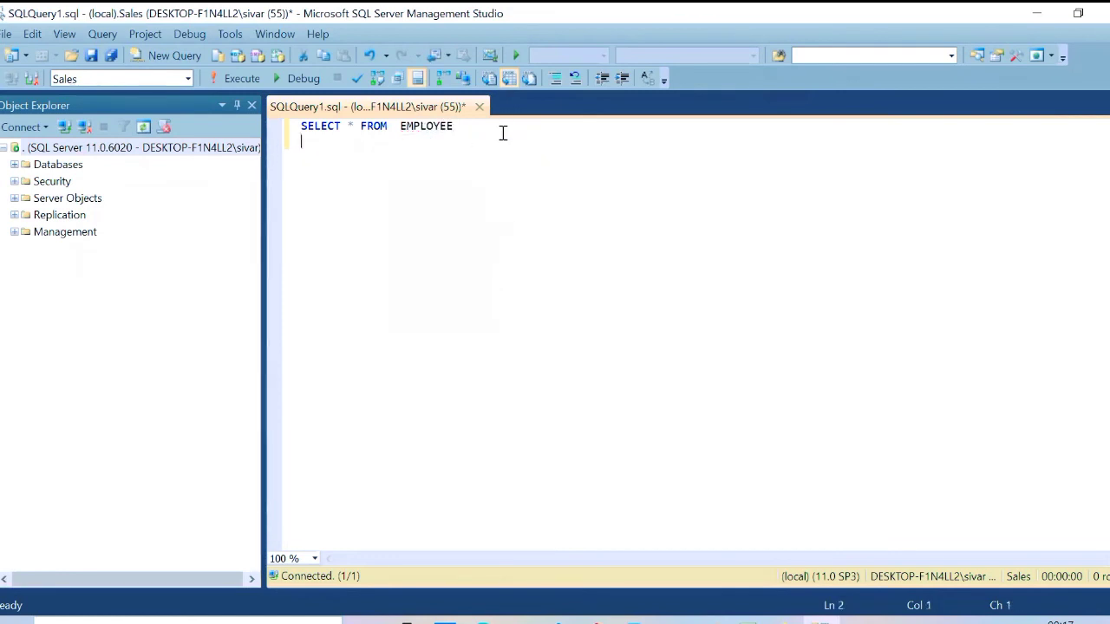
pyautogui.write('SELECT   * DEPO')
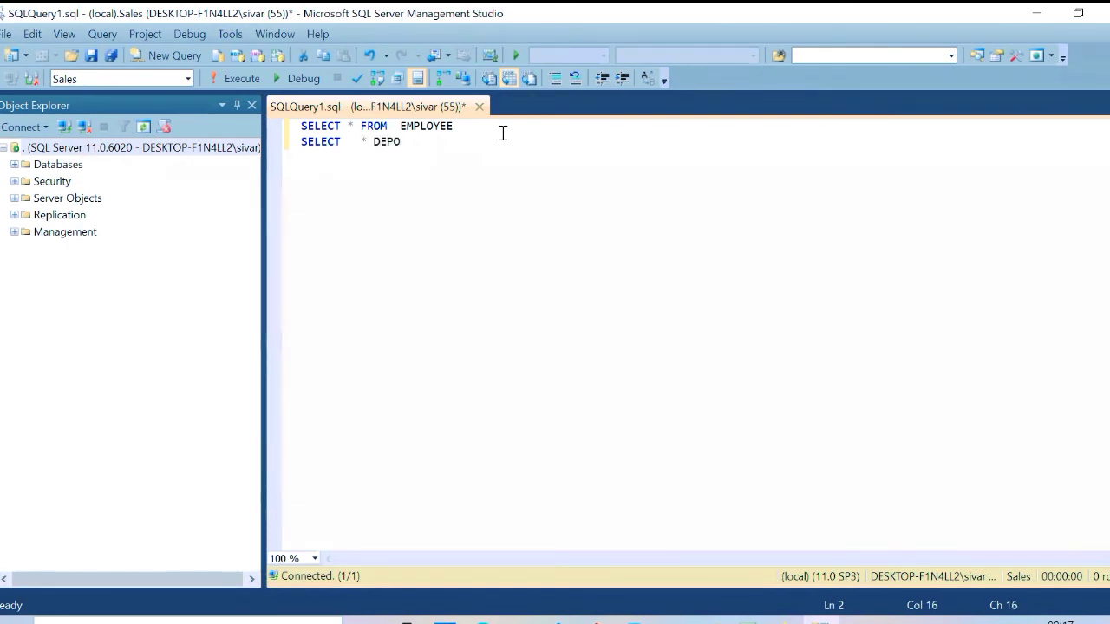
pyautogui.press('BackSpace')
pyautogui.press('BackSpace')
pyautogui.press('BackSpace')
pyautogui.press('BackSpace')
pyautogui.write('FROM DEPT')
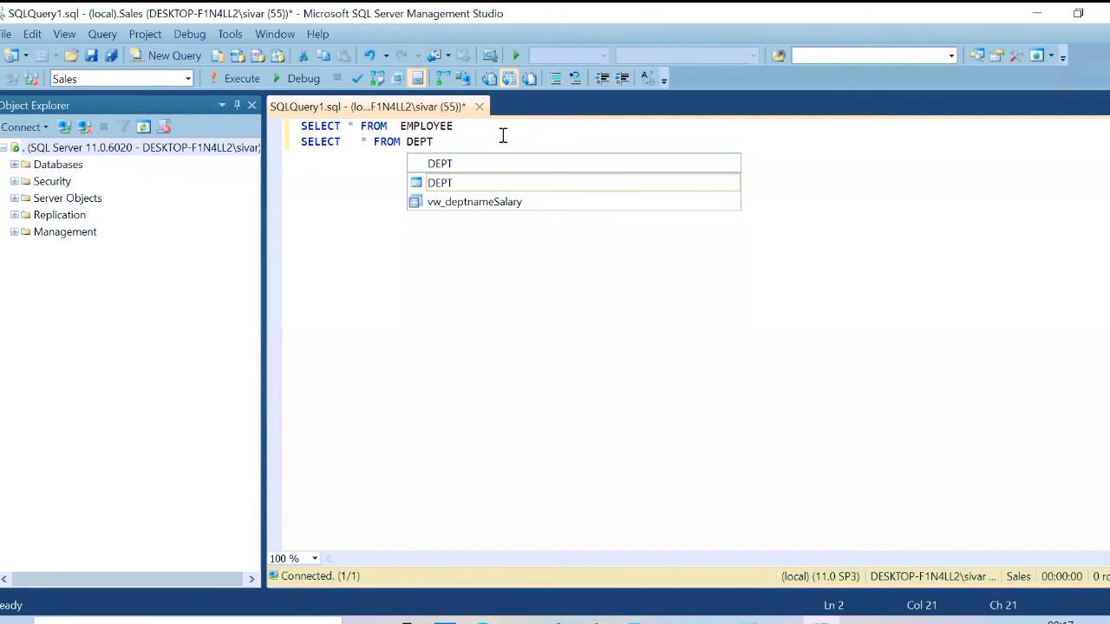
pyautogui.press('Escape')
# Step: Execute both SELECT statements and resize the result panes to show all EMPLOYEE and DEPT rows
pyautogui.hotkey('ctrl', 'a')
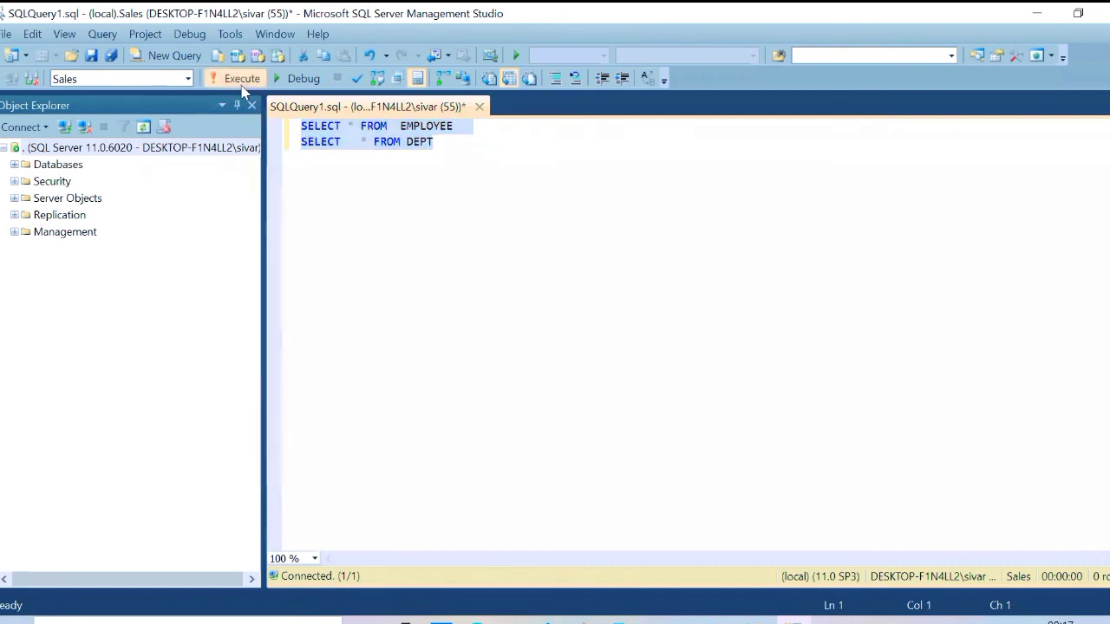
pyautogui.click(242, 81)
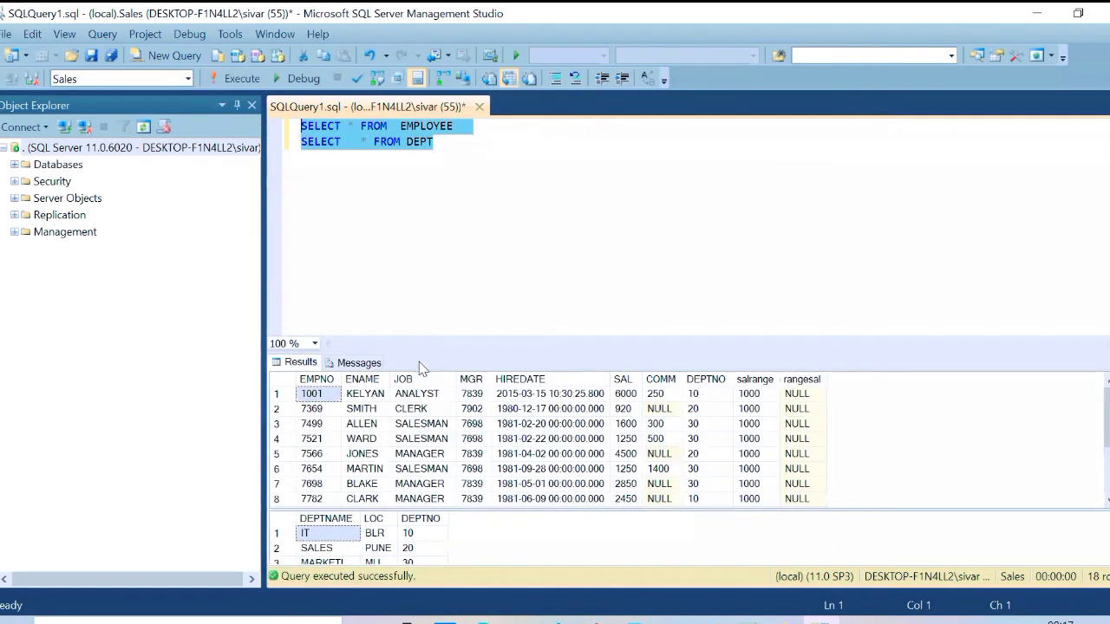
pyautogui.moveTo(424, 350); pyautogui.dragTo(425, 154)
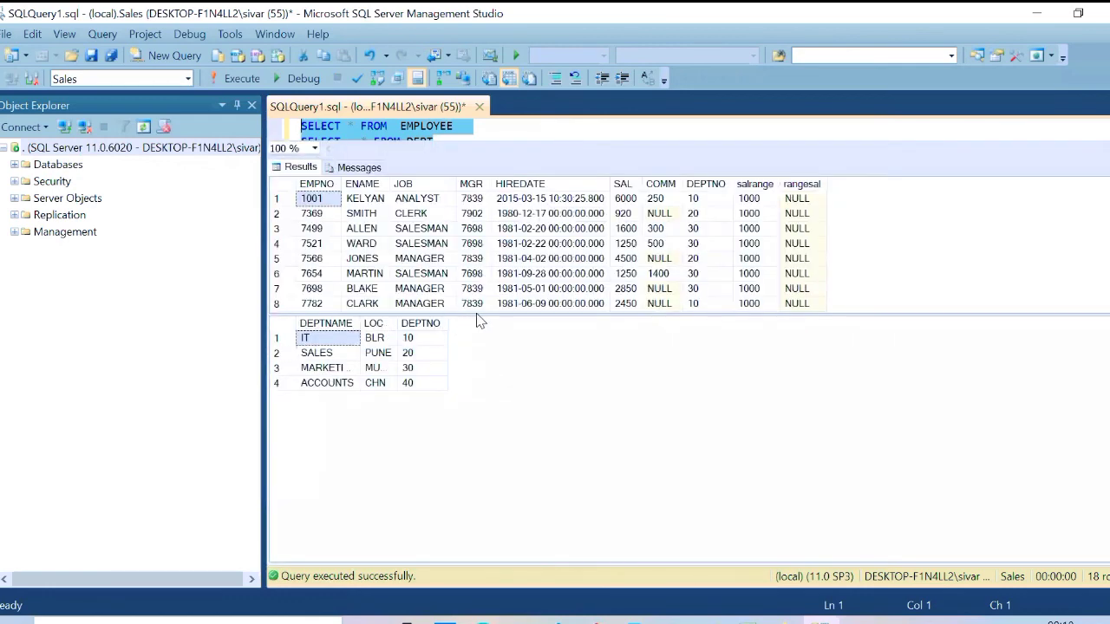
pyautogui.moveTo(484, 314); pyautogui.dragTo(497, 409)
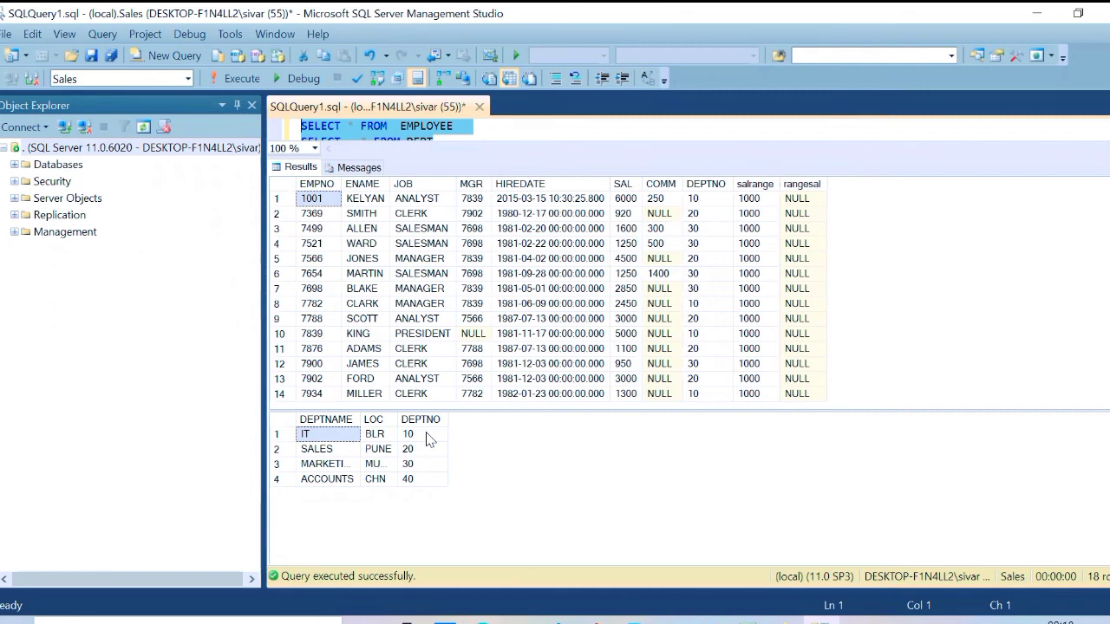
# Step: Return to the Power Query Editor and start merging queries as new, with employee first and DEPT second
pyautogui.moveTo(746, 621)
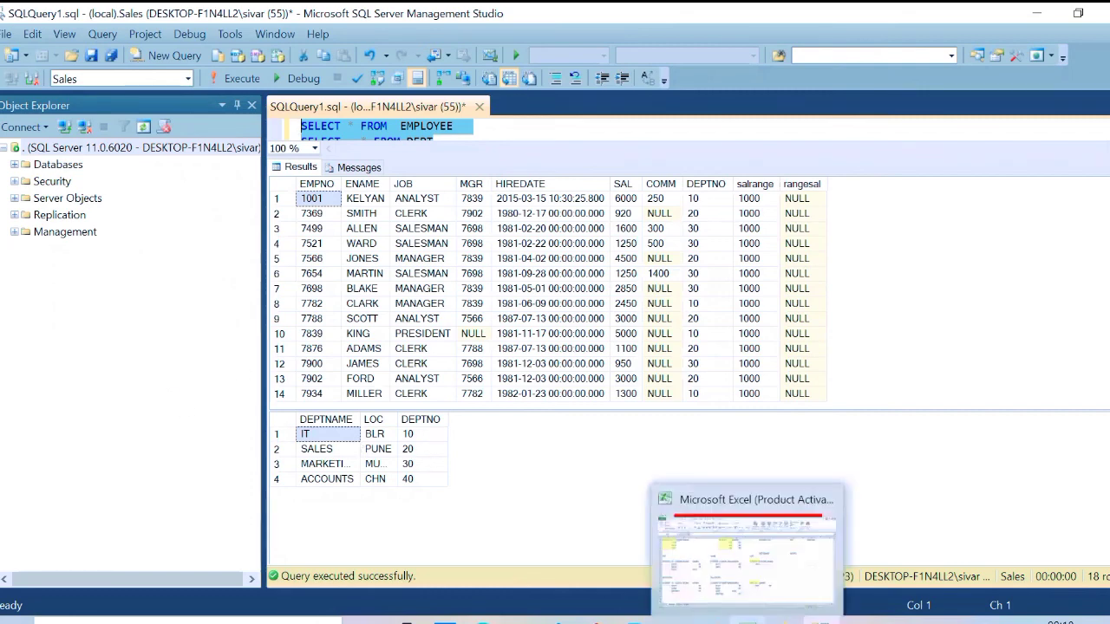
pyautogui.moveTo(444, 621)
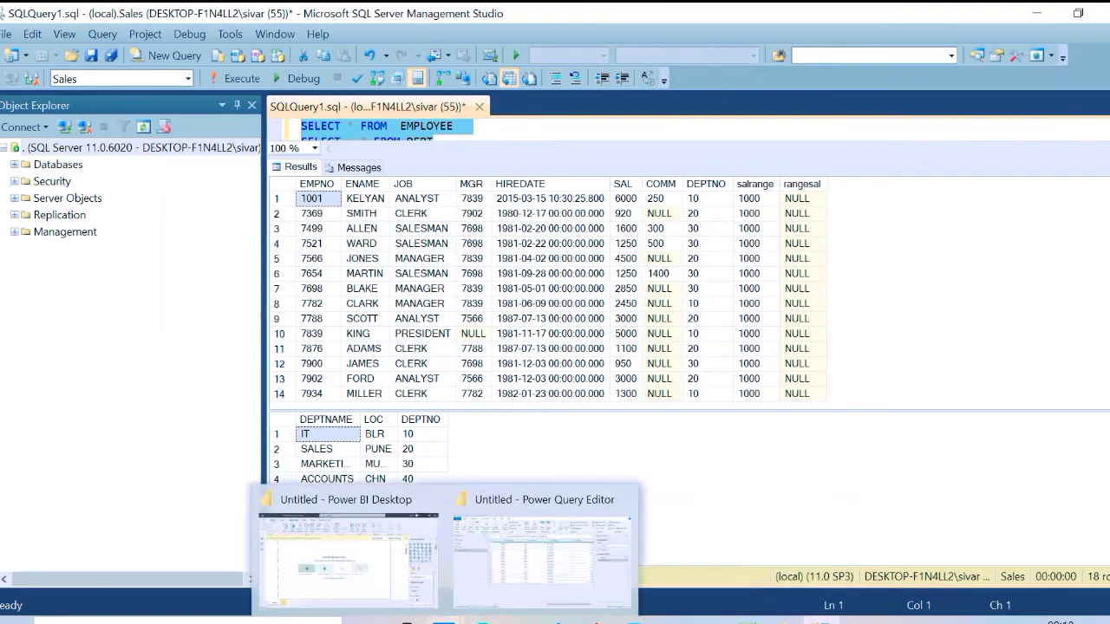
pyautogui.click(600, 565)
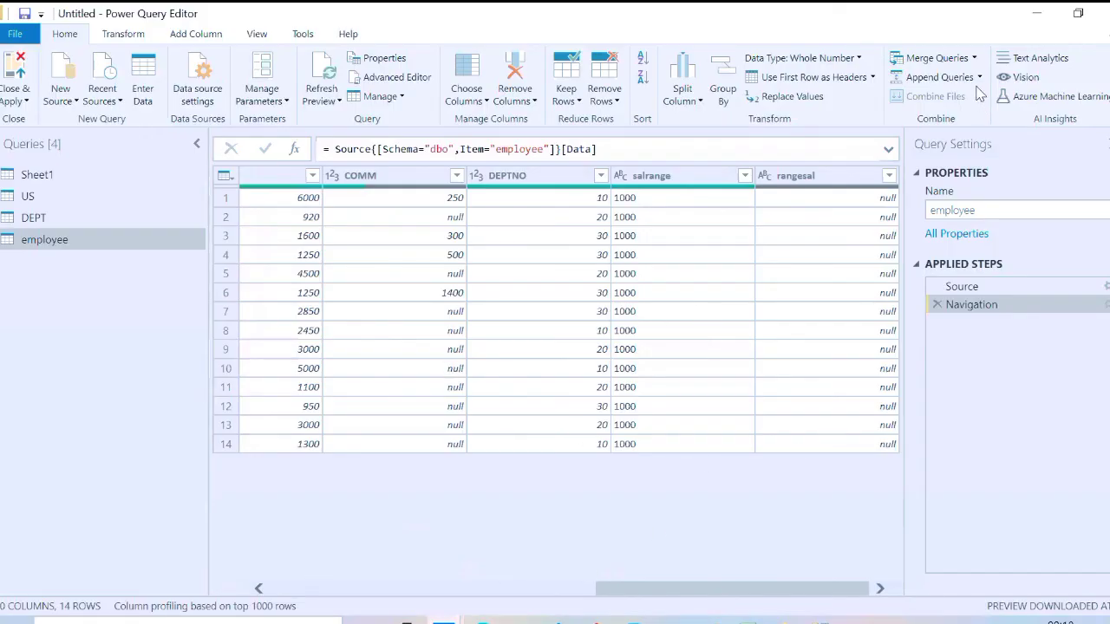
pyautogui.click(973, 58)
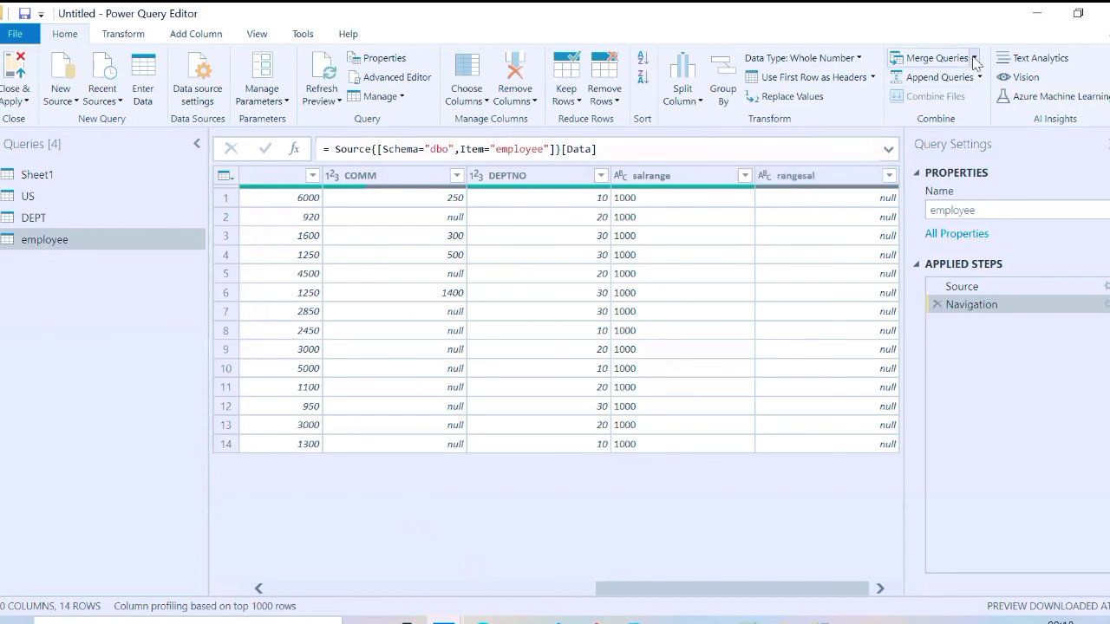
pyautogui.click(929, 98)
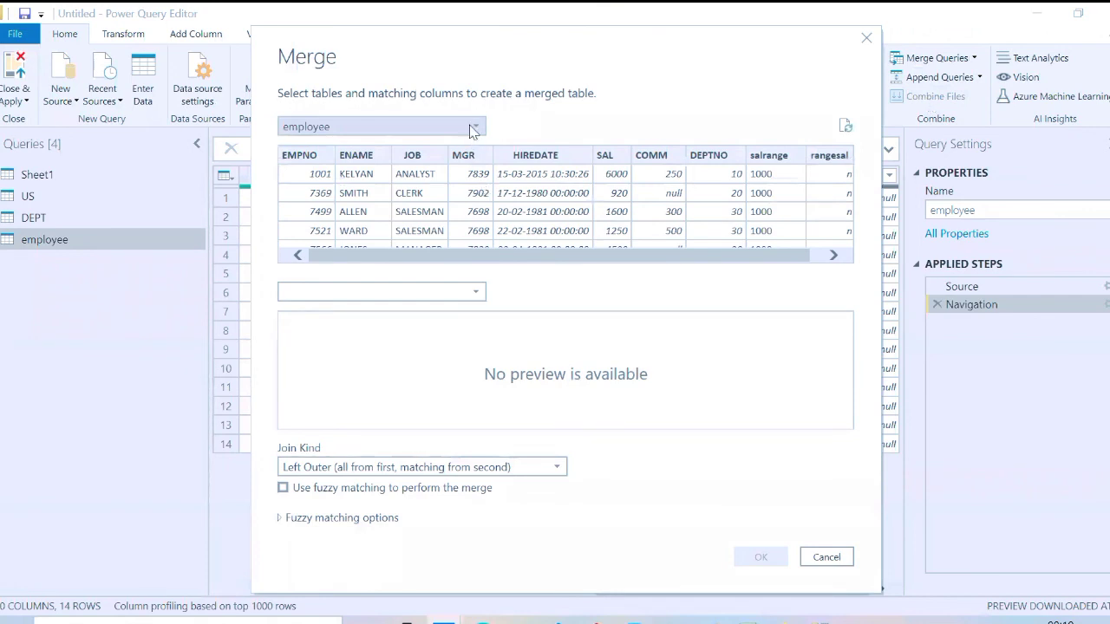
pyautogui.click(472, 129)
pyautogui.click(473, 130)
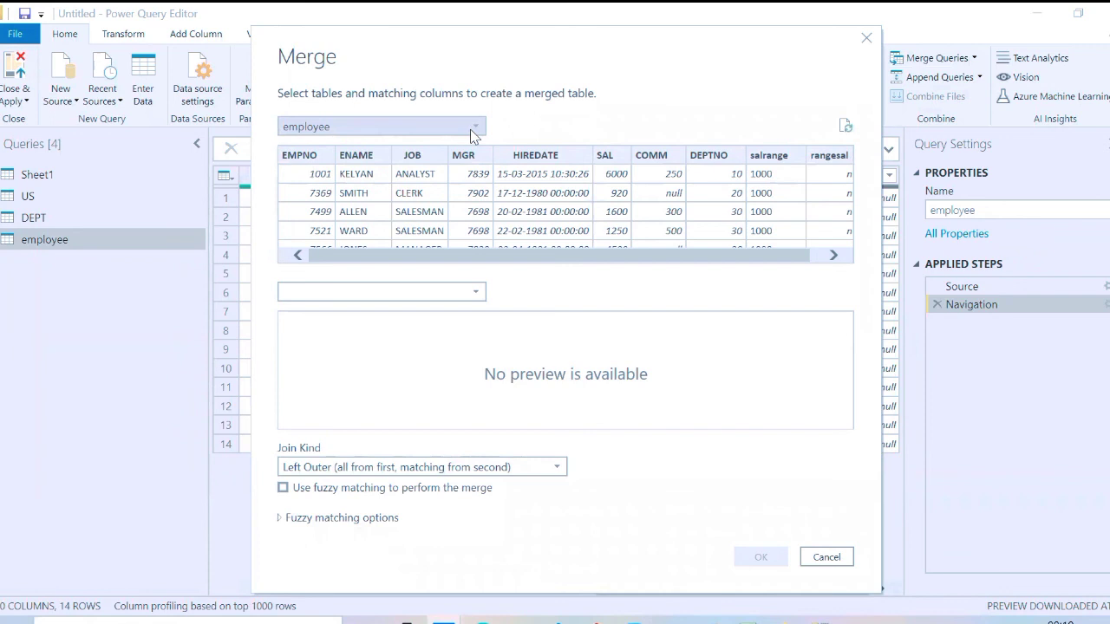
pyautogui.click(468, 293)
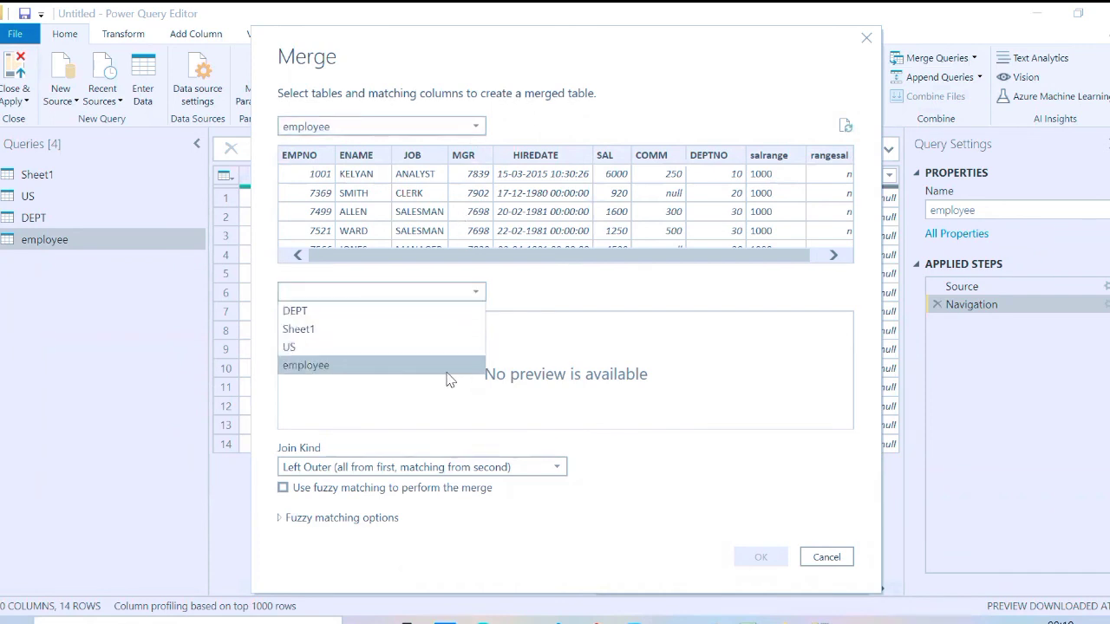
pyautogui.click(383, 314)
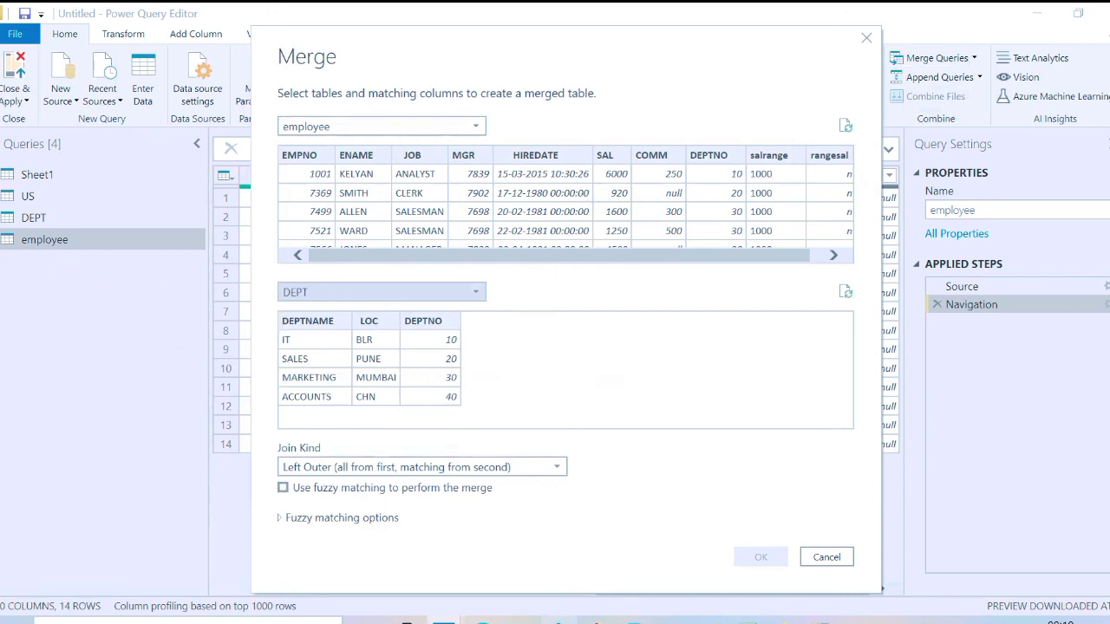
# Step: Match both tables on DEPTNO and create the merged query with a Left Outer join
pyautogui.click(459, 338)
pyautogui.click(434, 468)
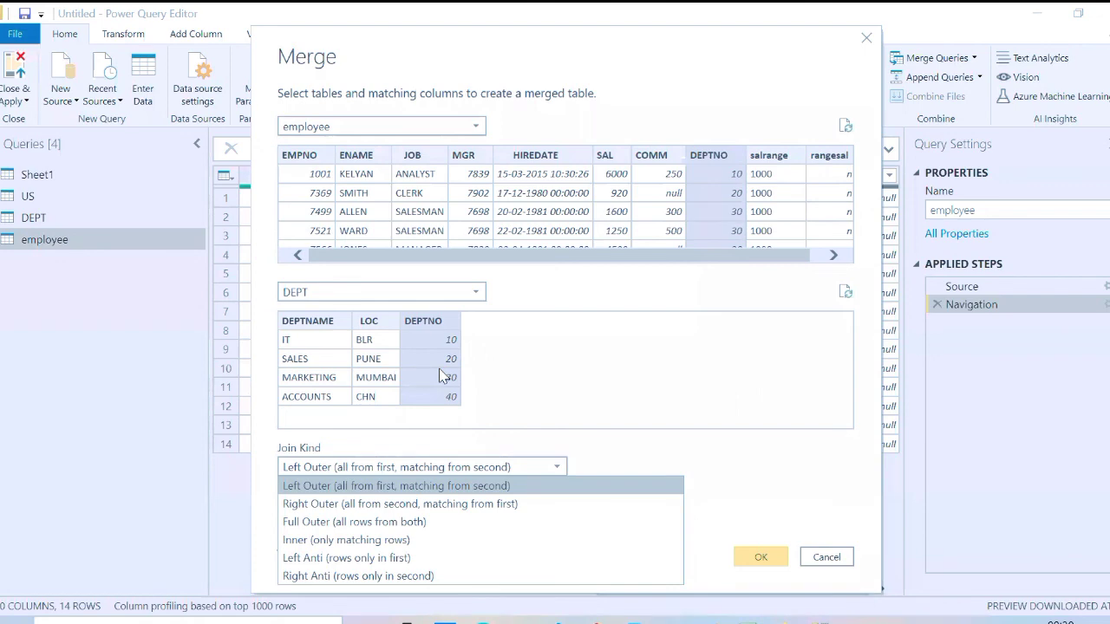
pyautogui.click(508, 468)
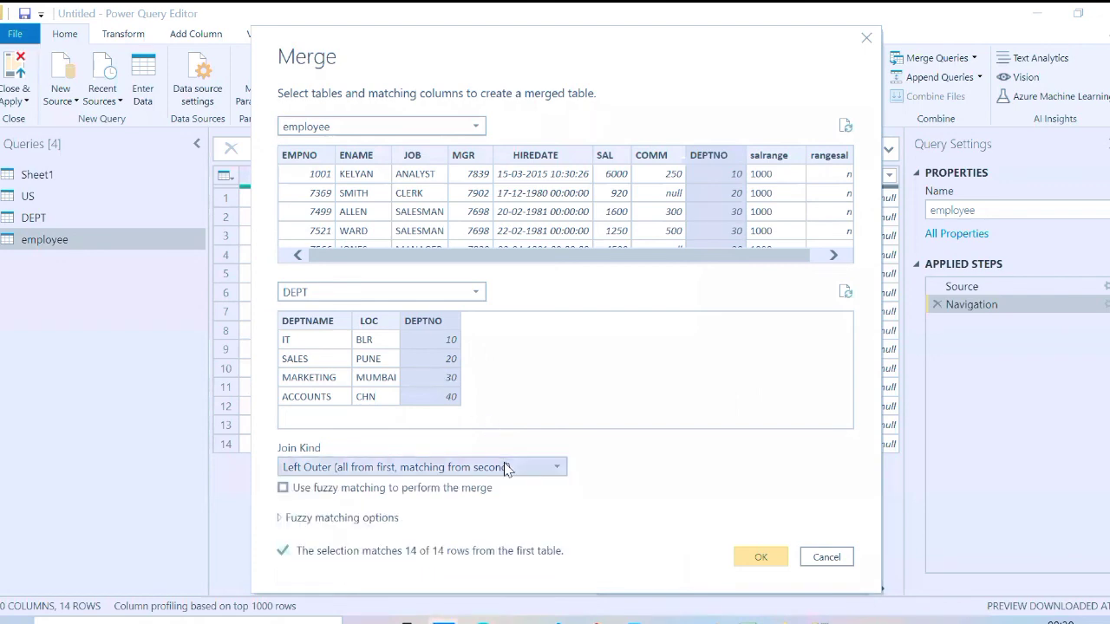
pyautogui.click(747, 556)
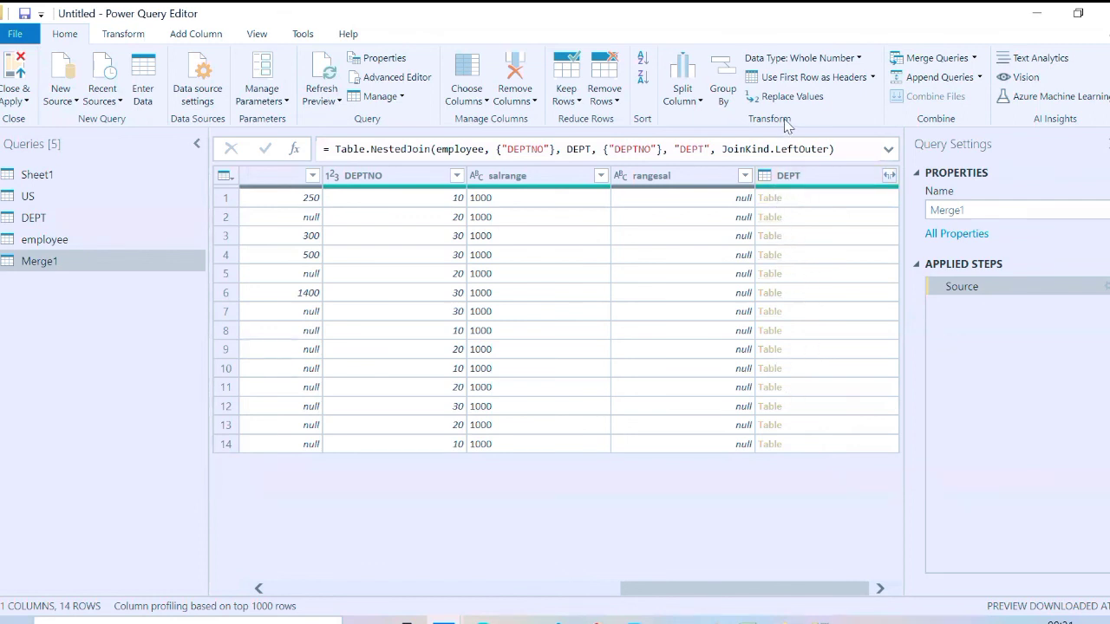
# Step: Expand the merged DEPT column to DEPTNAME and LOC, excluding DEPTNO and keeping the original column name as prefix
pyautogui.click(887, 176)
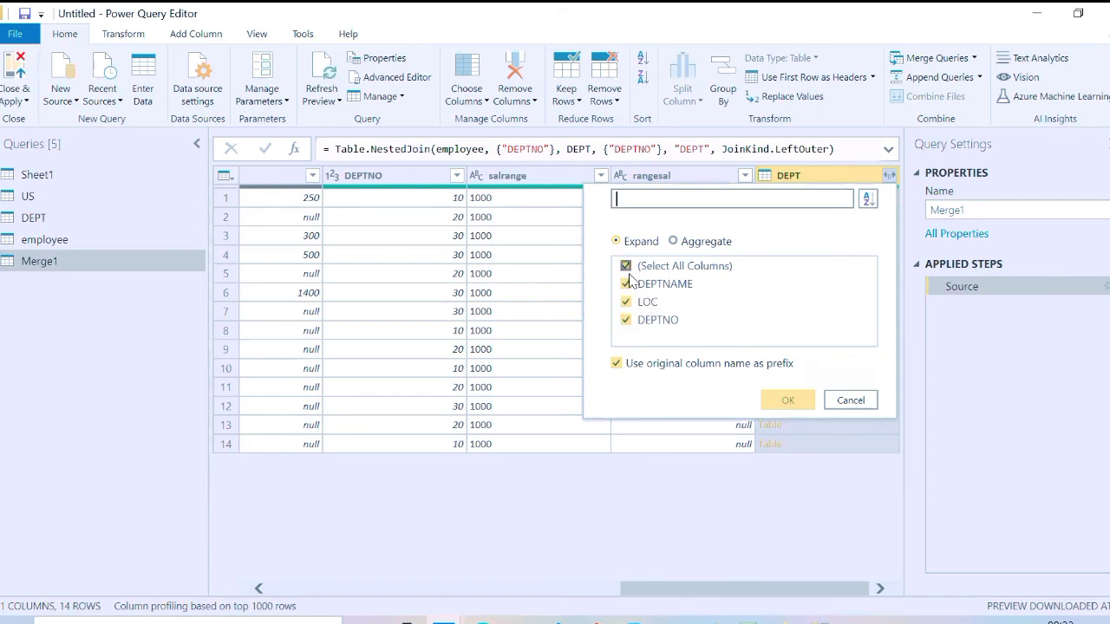
pyautogui.click(628, 323)
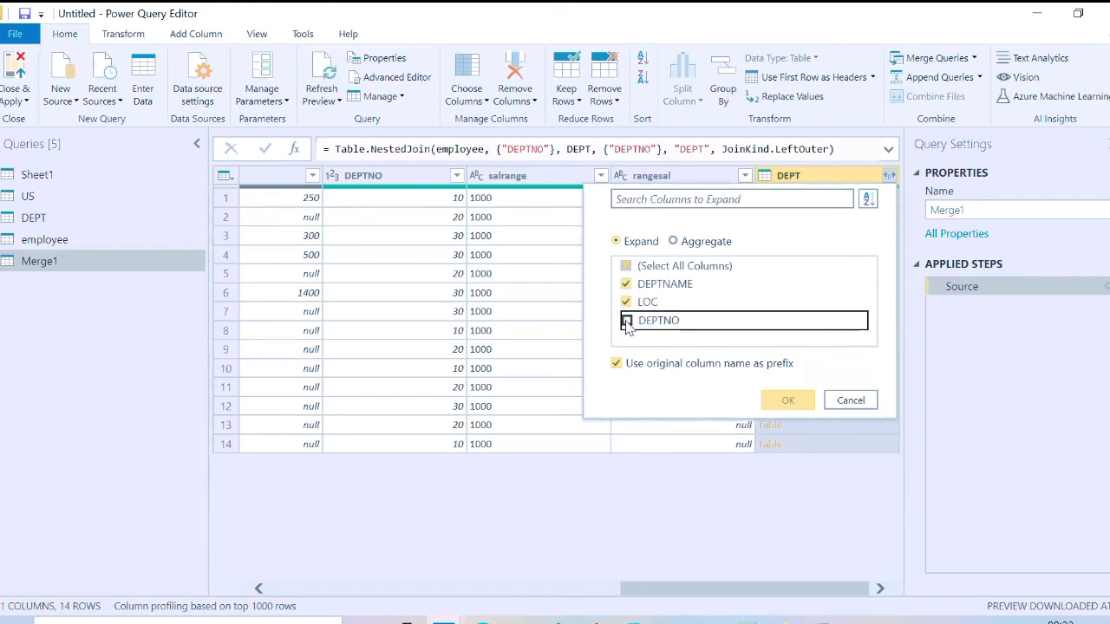
pyautogui.click(785, 401)
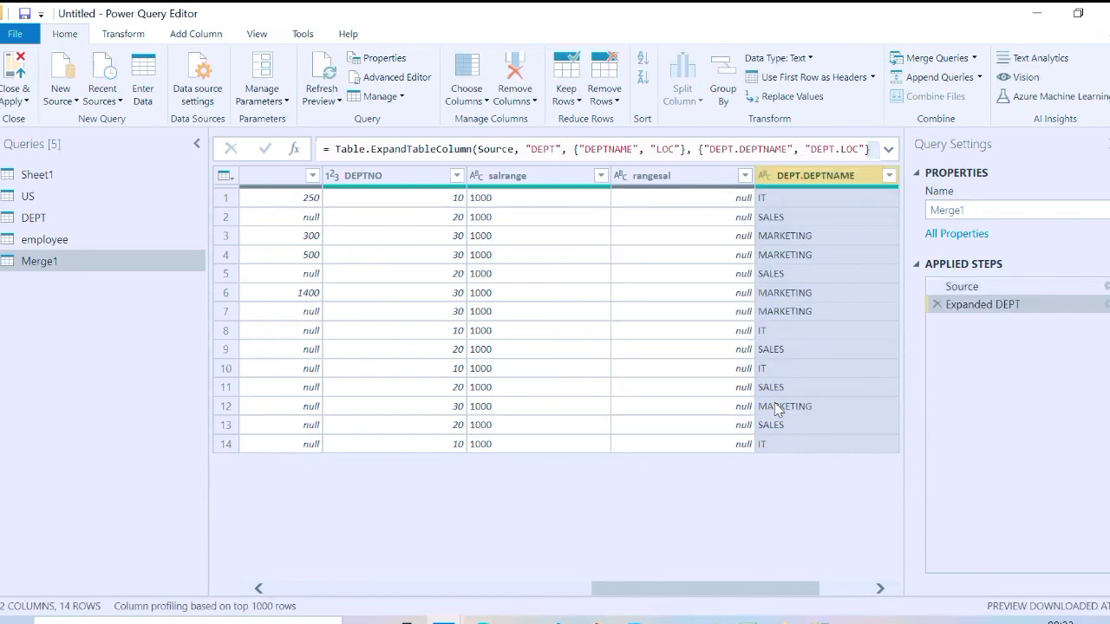
pyautogui.moveTo(628, 590); pyautogui.dragTo(192, 461)
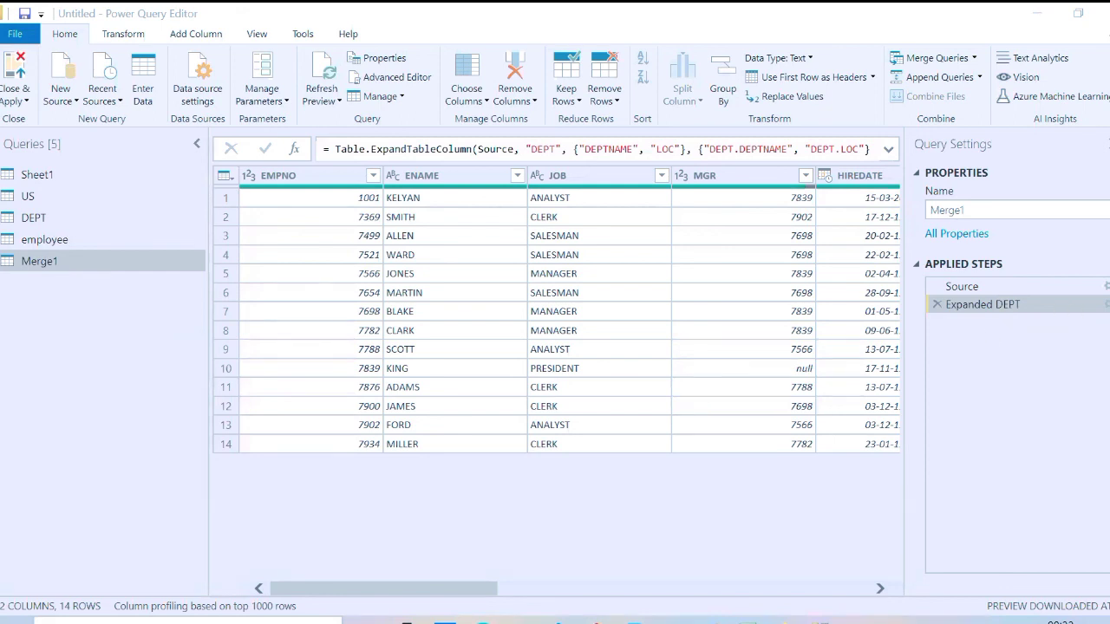
# Step: Edit the Expanded DEPT step to leave out LOC and expand only DEPTNAME
pyautogui.click(1106, 306)
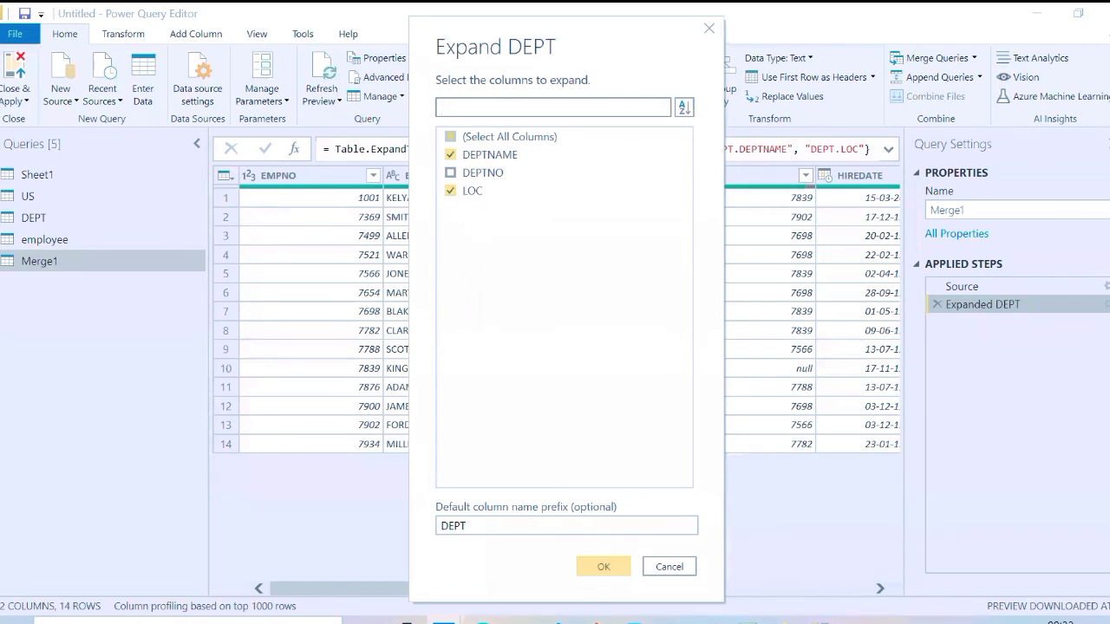
pyautogui.click(451, 190)
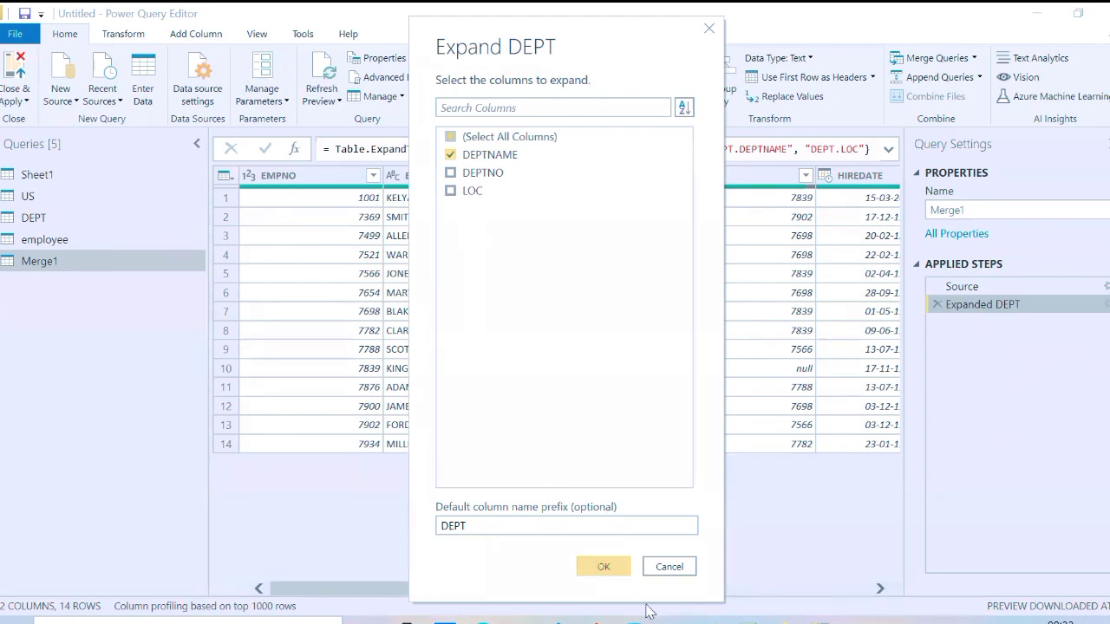
pyautogui.click(598, 566)
pyautogui.moveTo(509, 589); pyautogui.dragTo(857, 588)
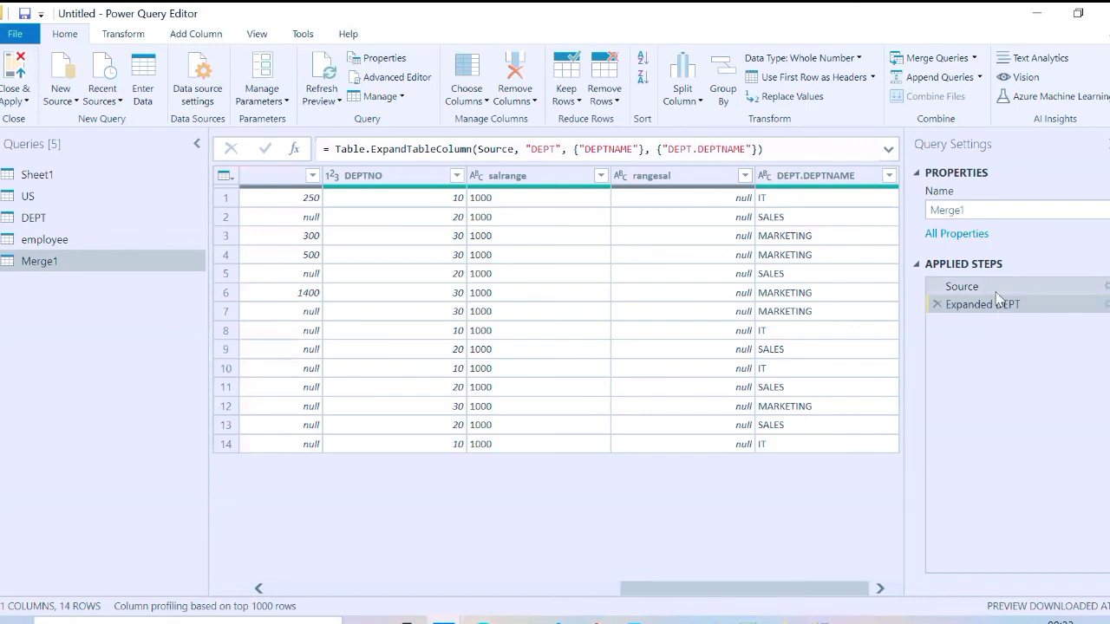
# Step: Edit the Expanded DEPT step to also include LOC and DEPTNO, so all DEPT columns are expanded
pyautogui.click(1107, 305)
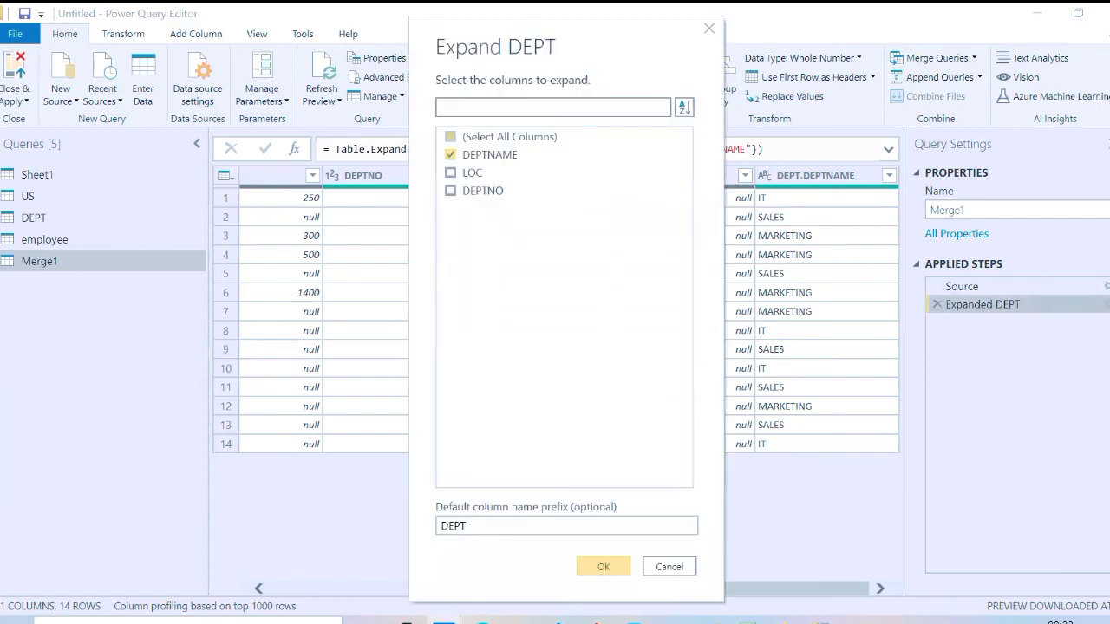
pyautogui.click(451, 176)
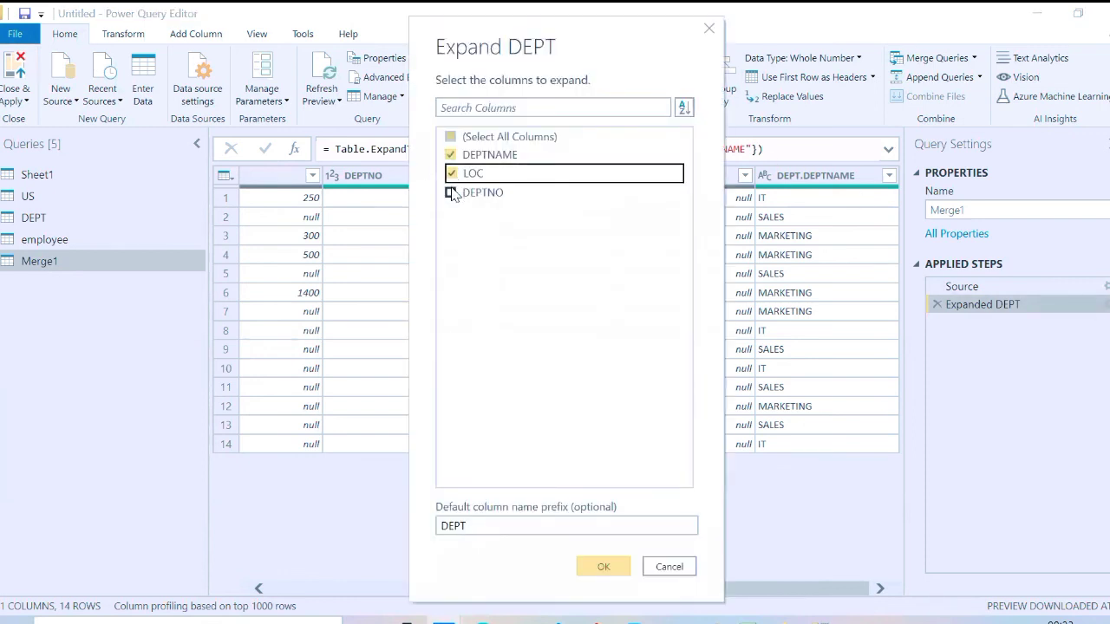
pyautogui.click(451, 193)
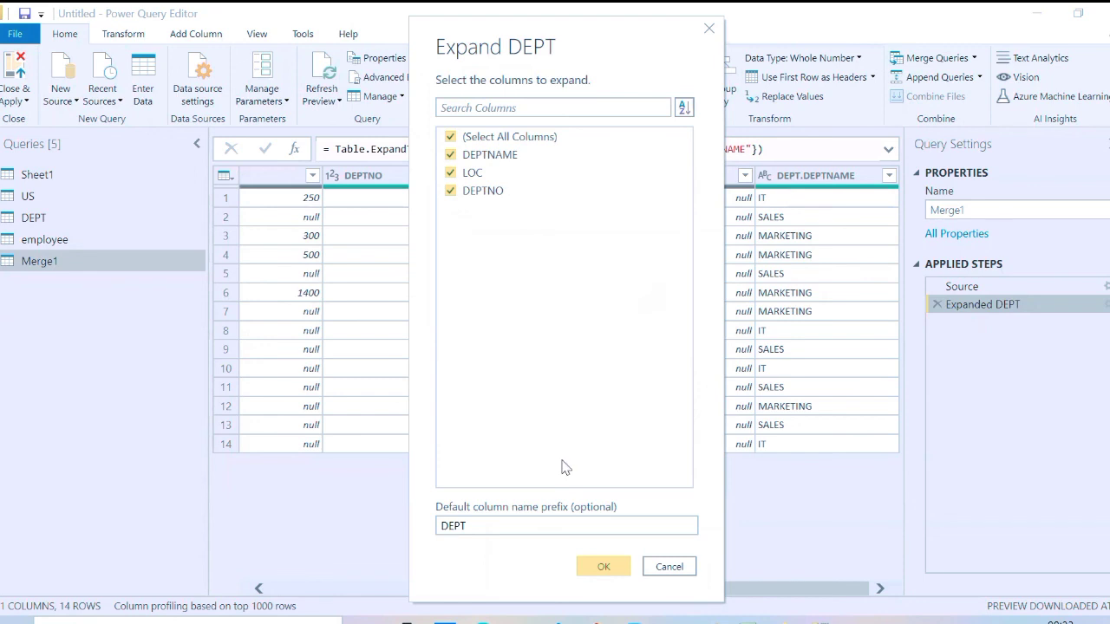
pyautogui.click(596, 565)
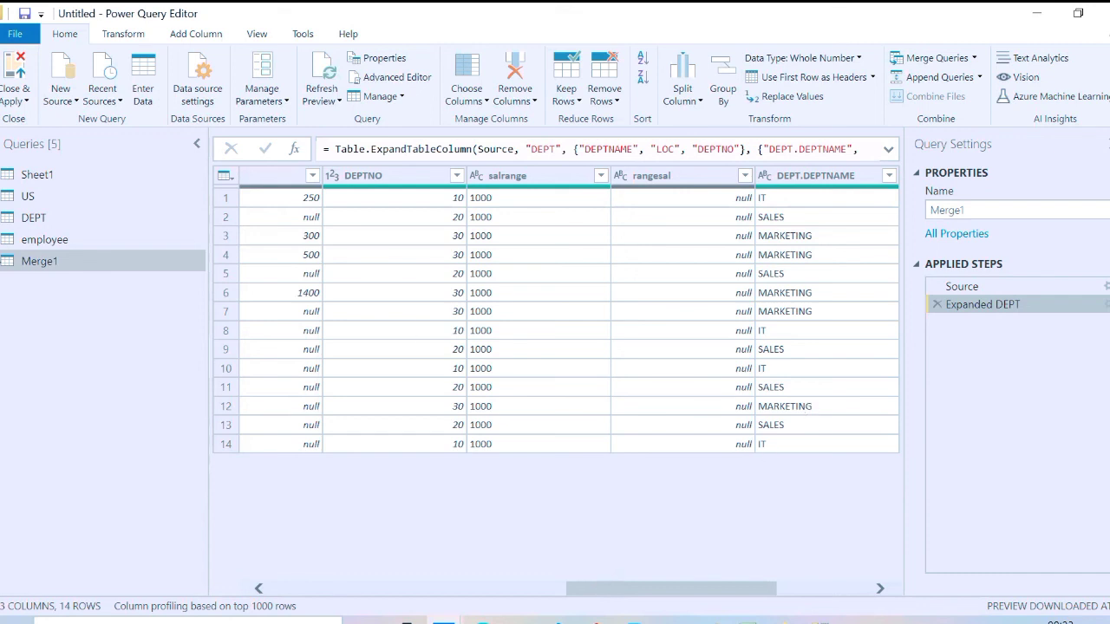
# Step: Merge DEPT directly into the existing employee query, matching on DEPTNO with a Left Outer join
pyautogui.click(44, 240)
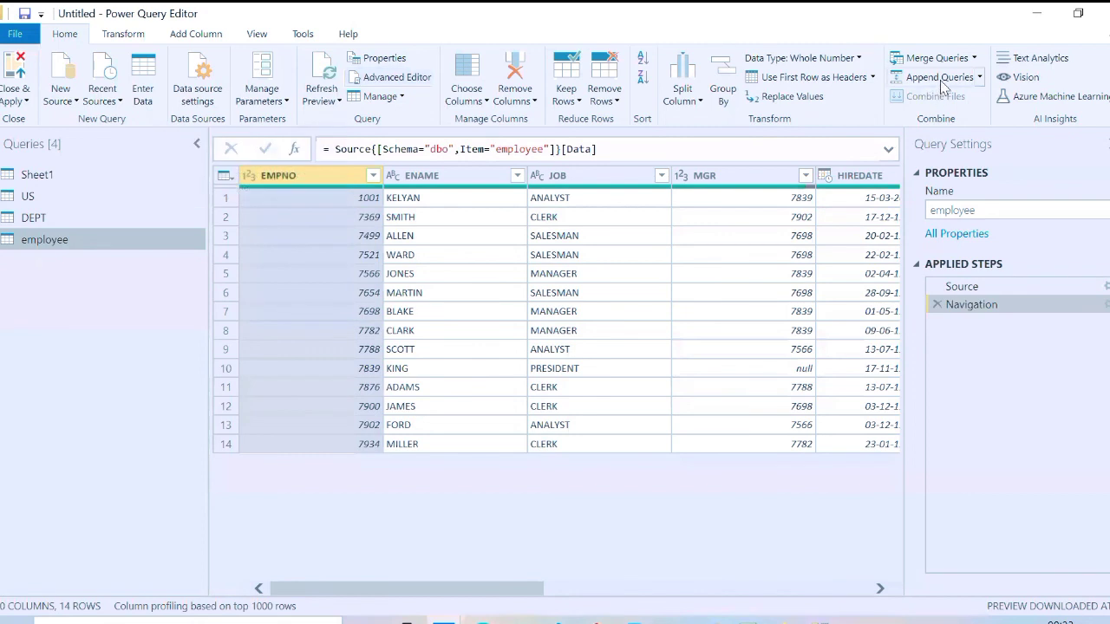
pyautogui.click(934, 57)
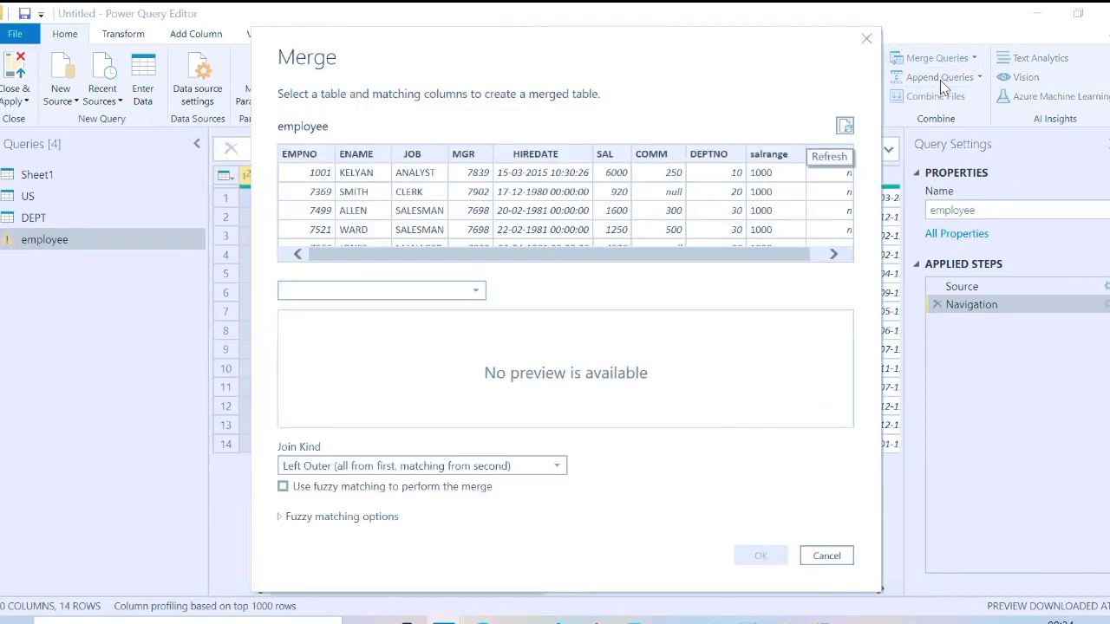
pyautogui.click(466, 292)
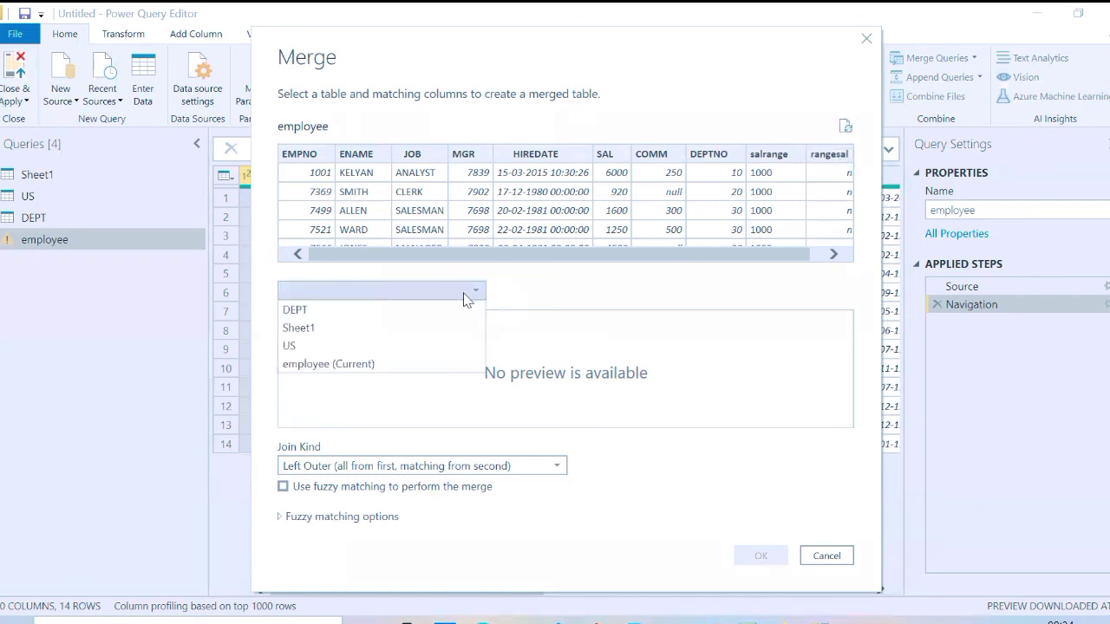
pyautogui.click(27, 293)
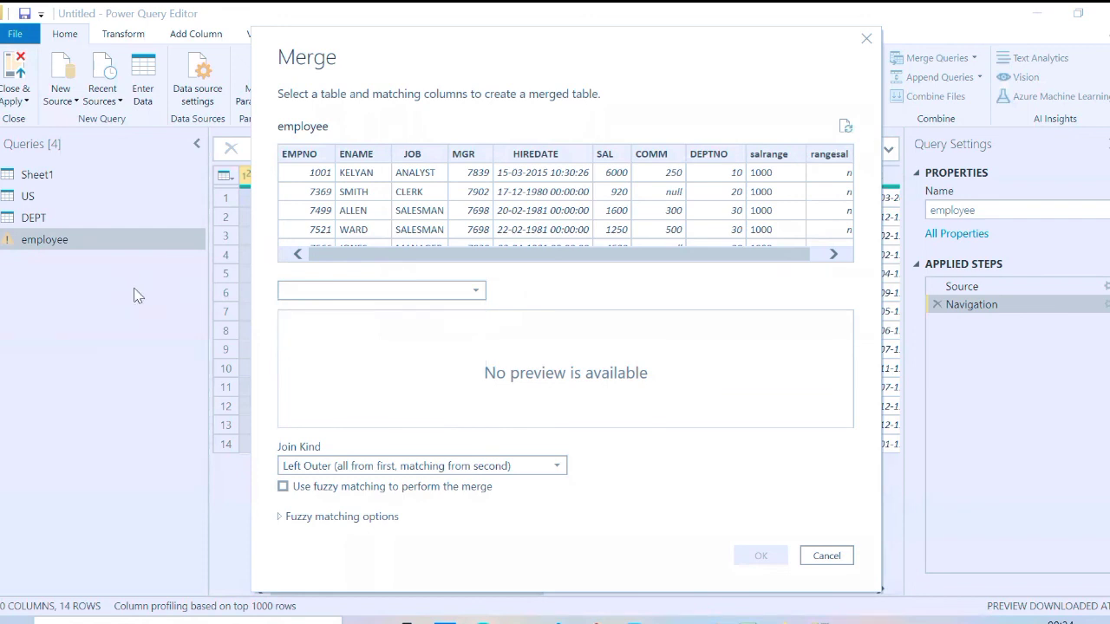
pyautogui.click(425, 293)
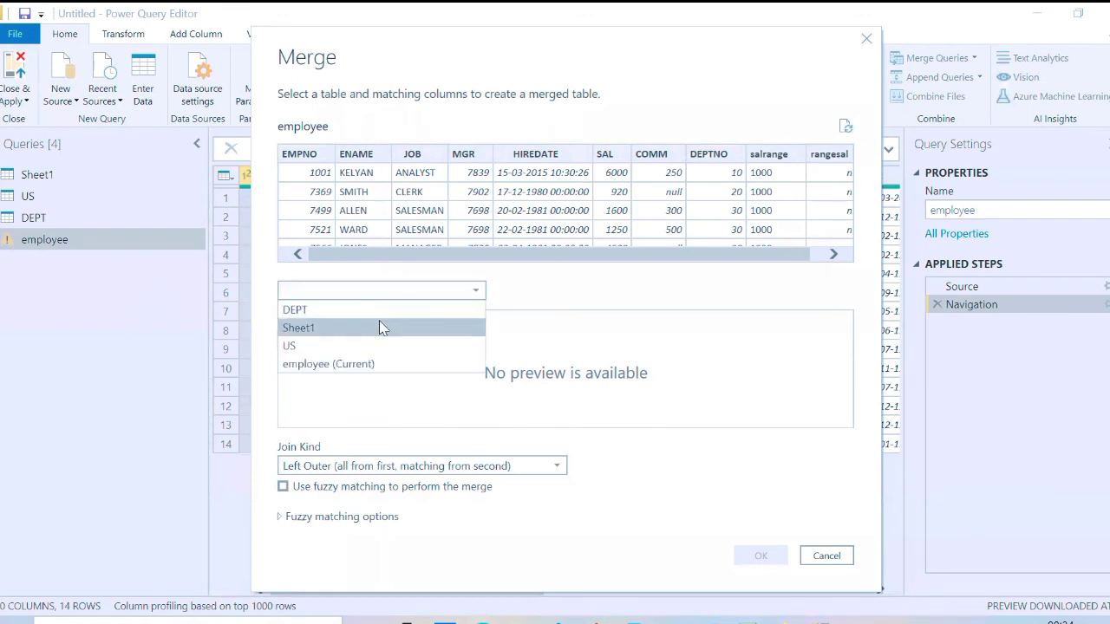
pyautogui.click(379, 310)
pyautogui.click(727, 154)
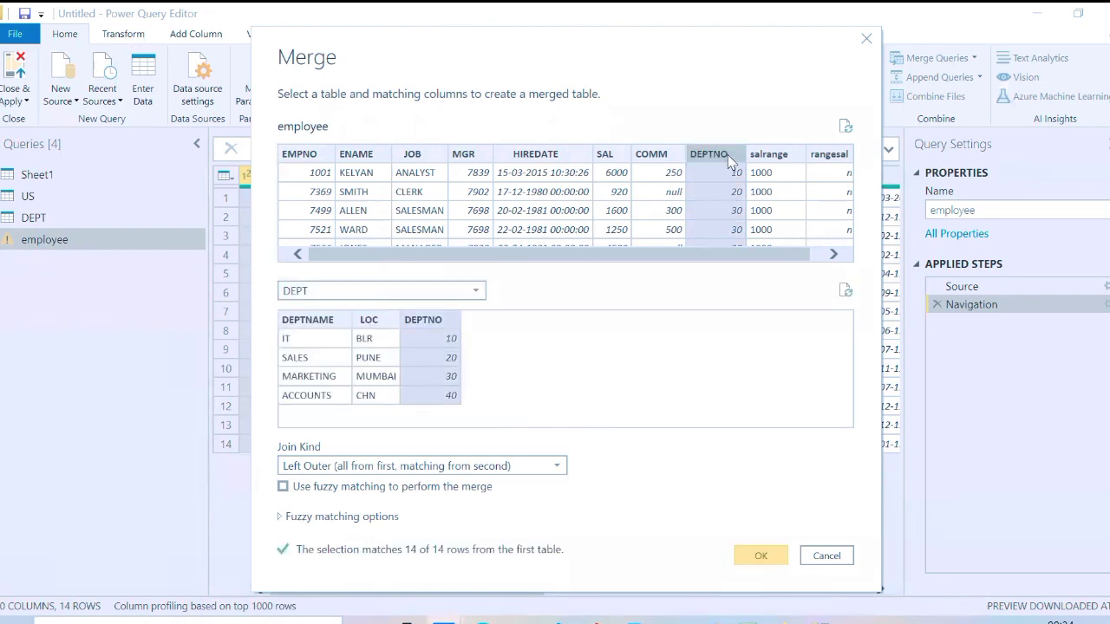
pyautogui.click(742, 560)
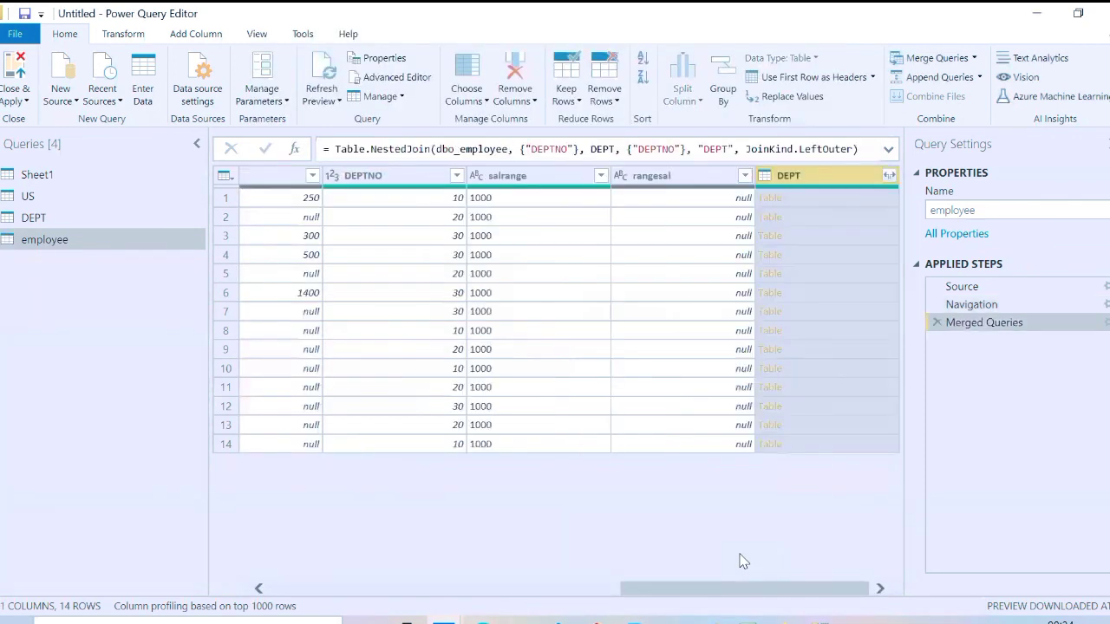
# Step: Expand the DEPT column in the employee query to only DEPTNAME and DEPTNO, keeping the original column name as prefix
pyautogui.click(889, 176)
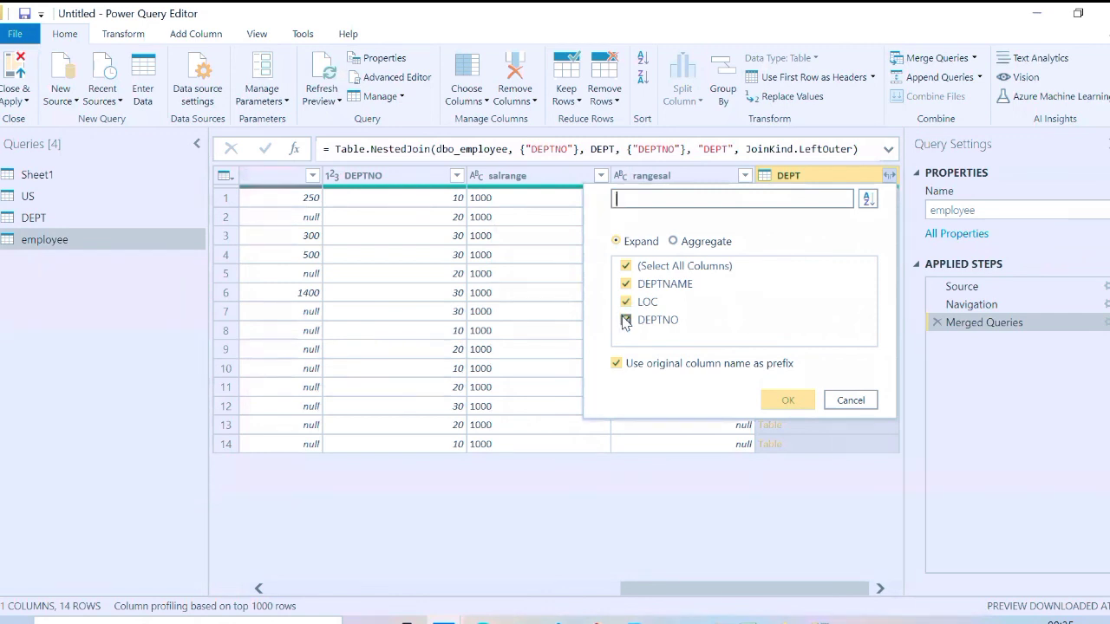
pyautogui.click(636, 268)
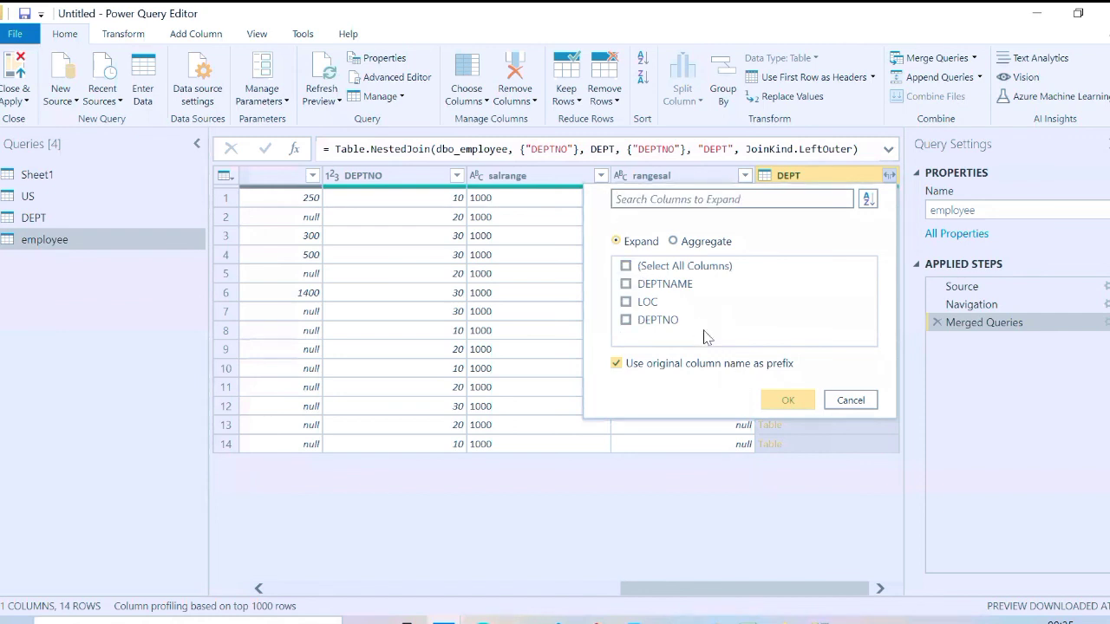
pyautogui.click(626, 285)
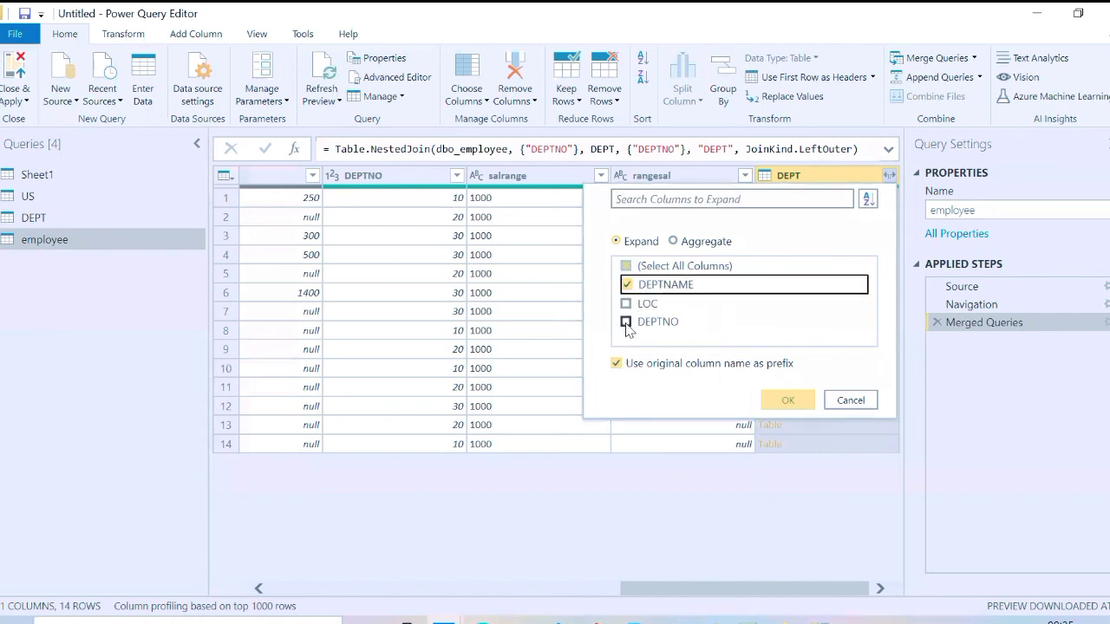
pyautogui.click(627, 323)
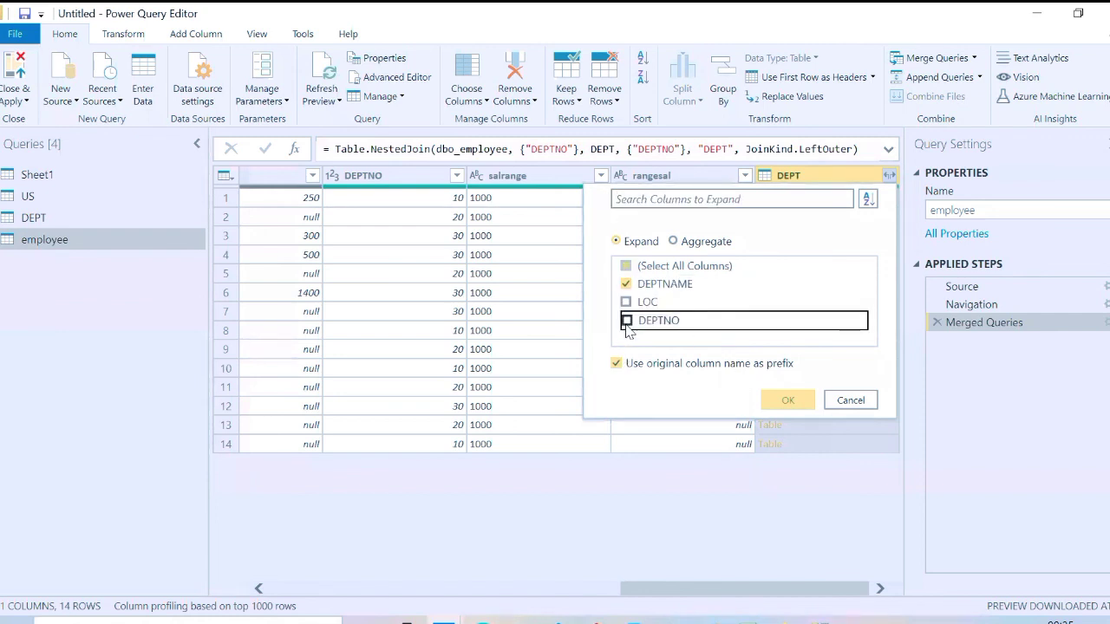
pyautogui.click(784, 402)
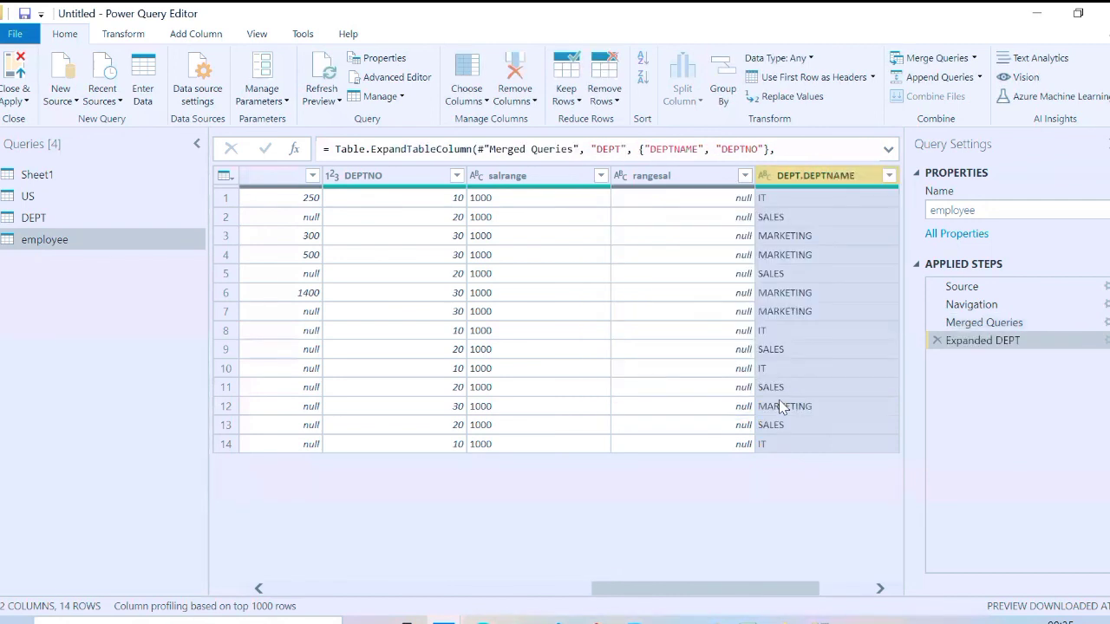
pyautogui.click(871, 590)
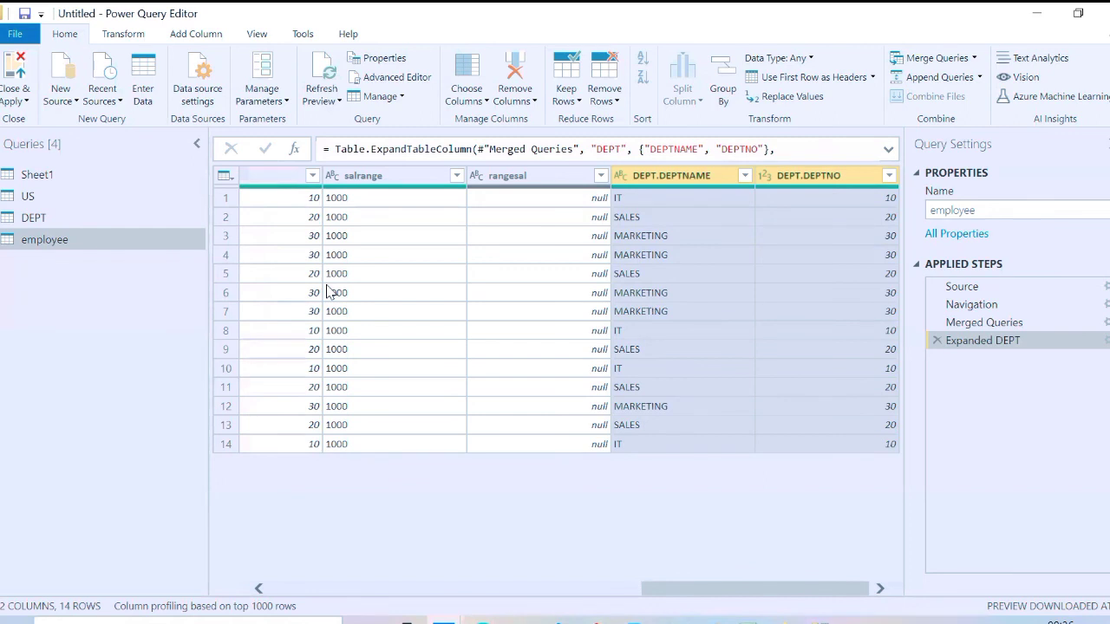
pyautogui.click(974, 58)
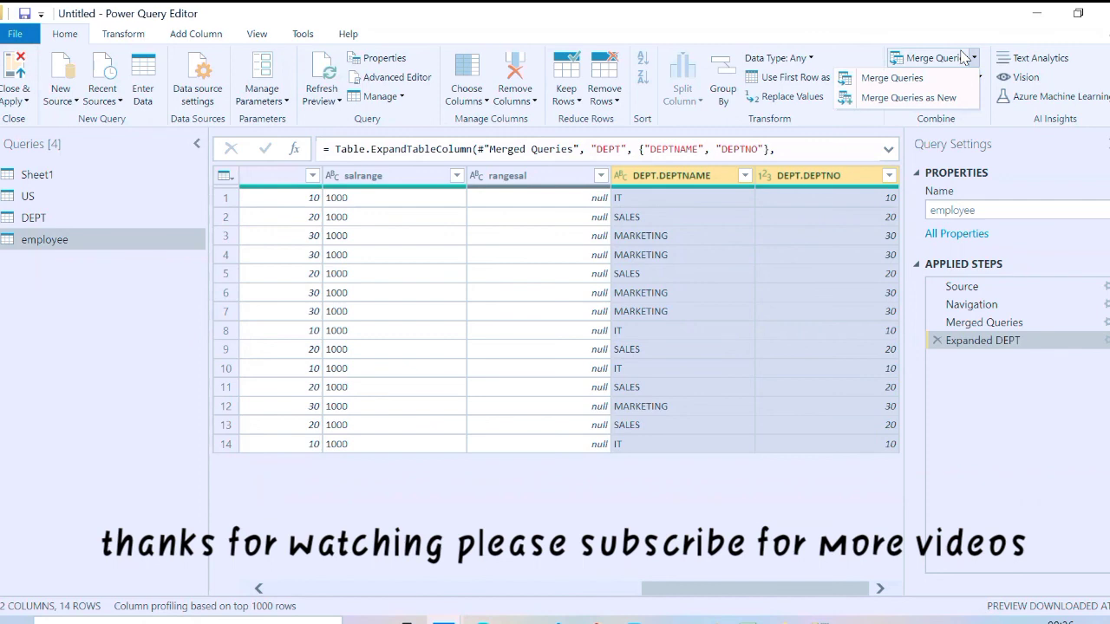
pyautogui.click(556, 128)
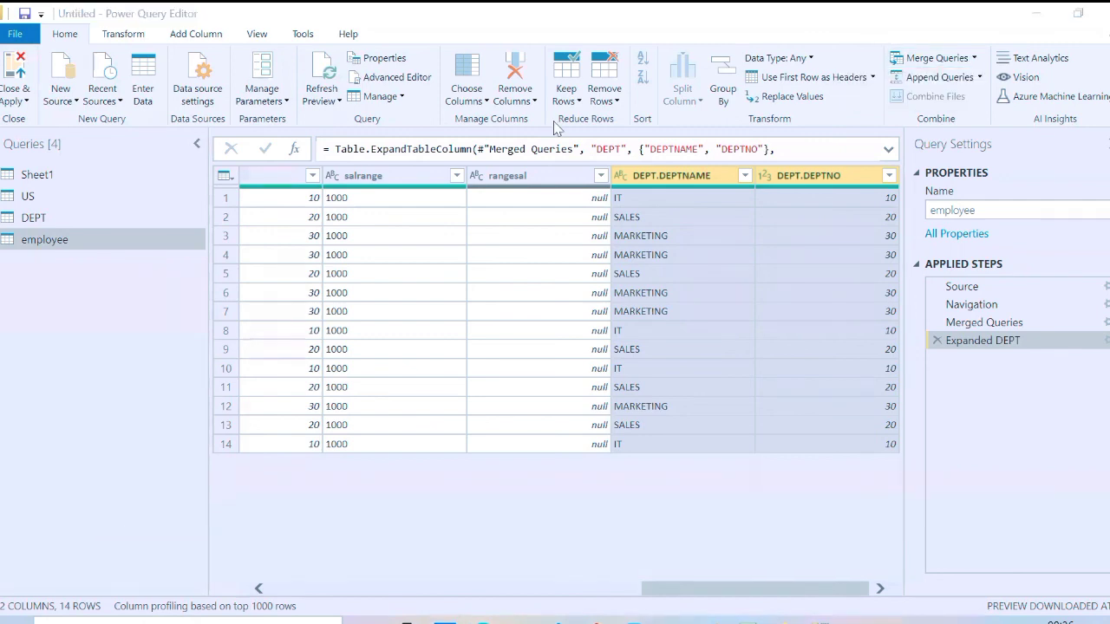